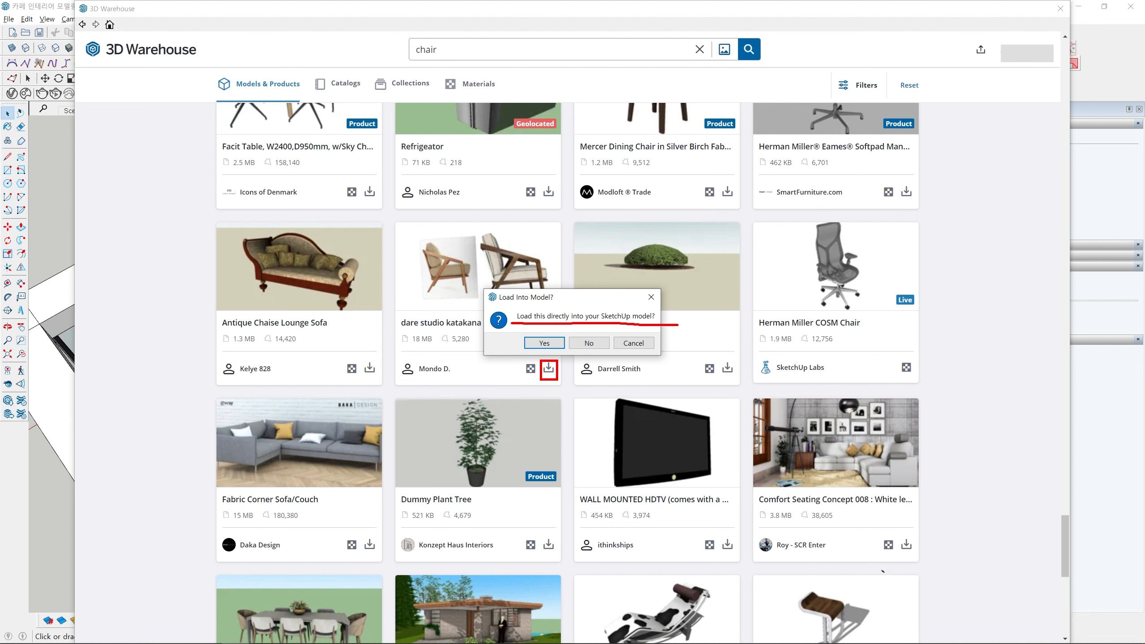
left_click_drag(463, 255, 172, 204)
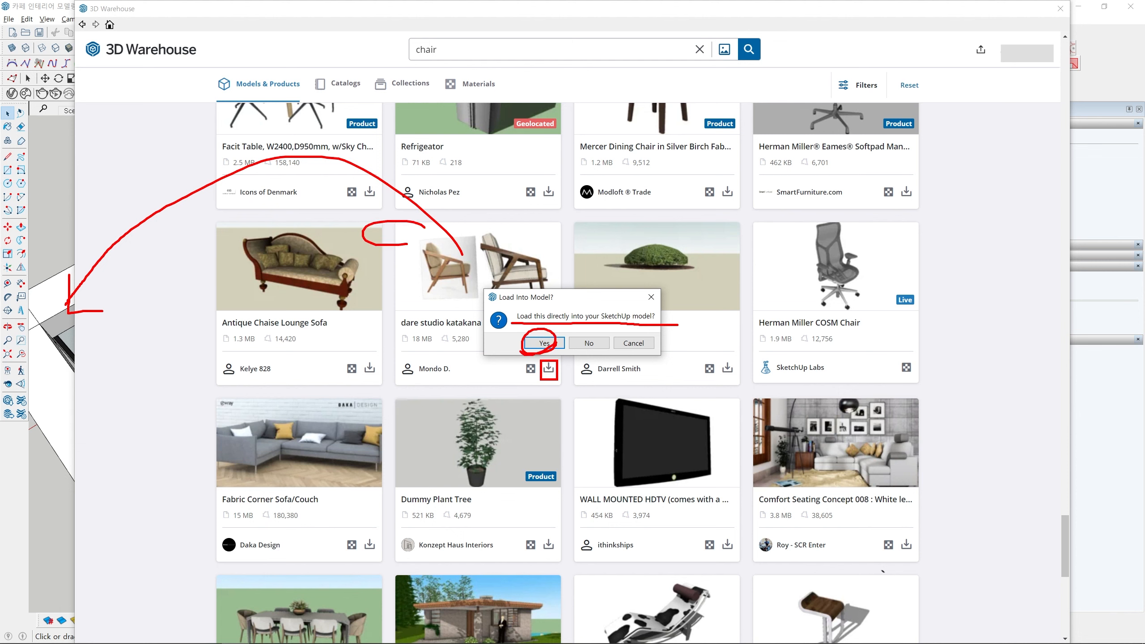
left_click_drag(340, 157, 101, 153)
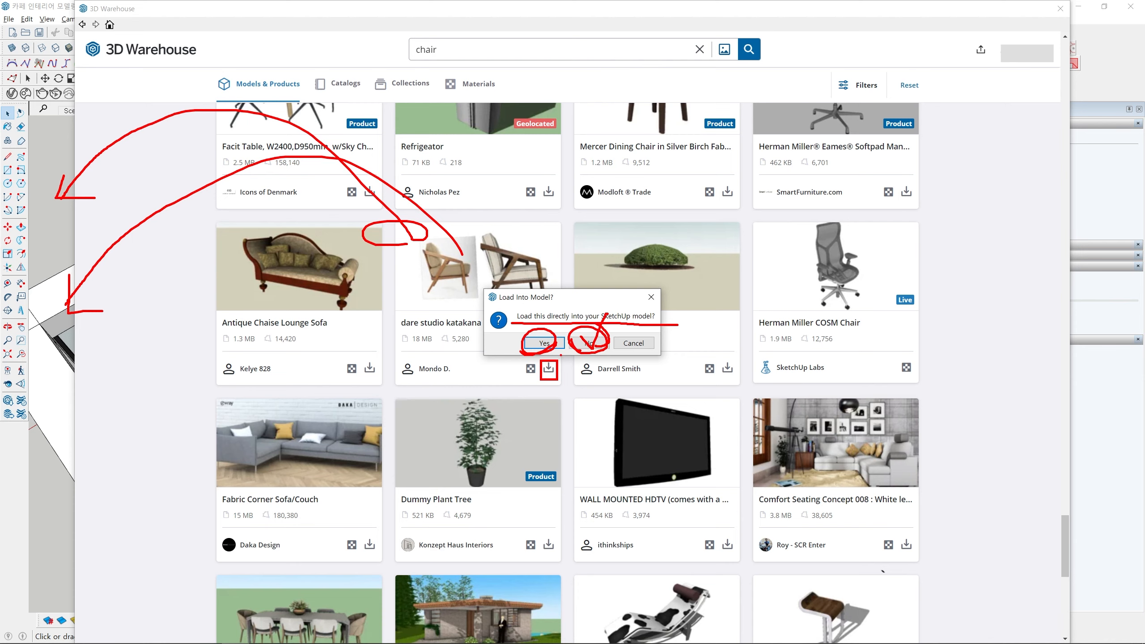
key("Escape")
Load the dare studio katakana chair directly into the model, place it, and move it outside the café's front facade.
left_click(550, 346)
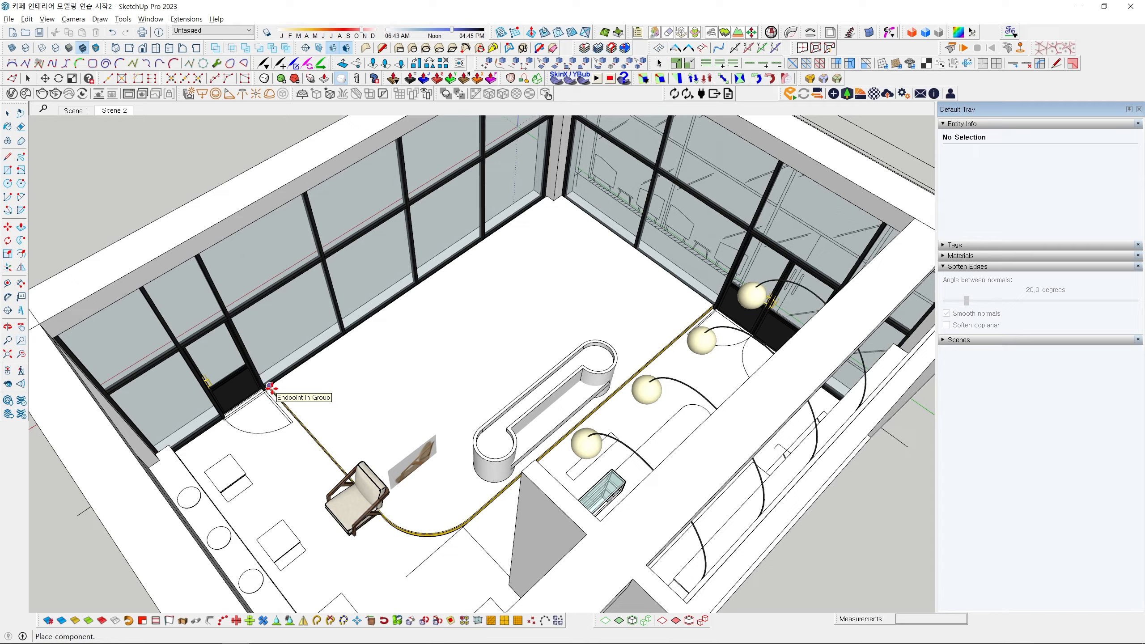
left_click(270, 387)
middle_click_drag(271, 387, 535, 361)
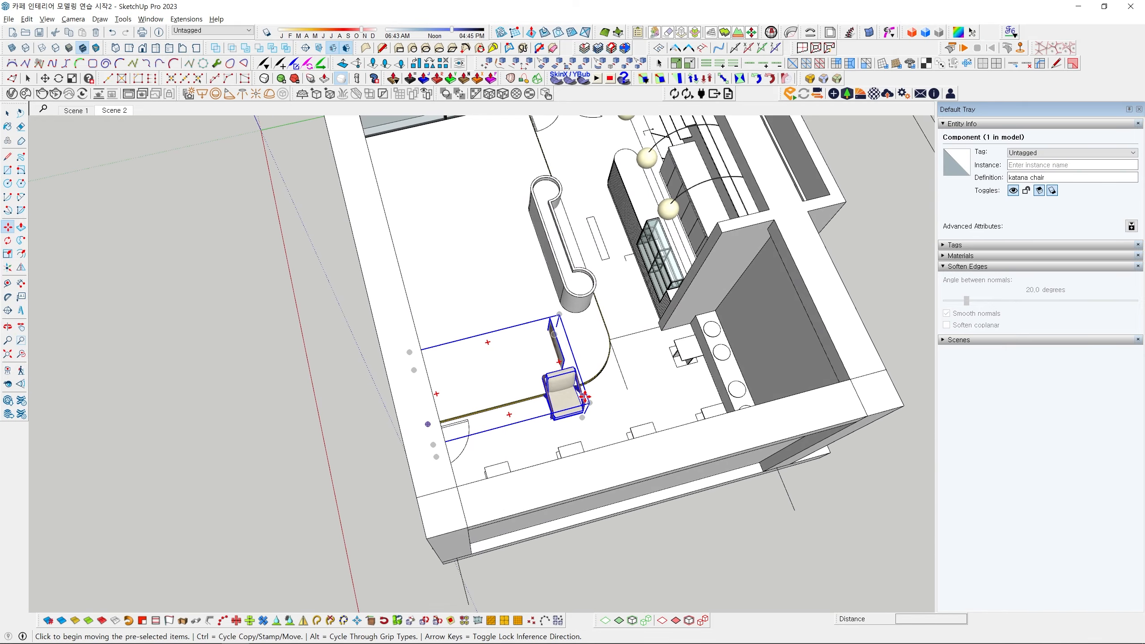
left_click(535, 354)
left_click(293, 413)
key("space")
left_click(349, 447)
Examine the imported chair component from several angles, including its reference image and the stray geometry far from the chair.
scroll(349, 446, "down", 2)
middle_click_drag(348, 446, 250, 306)
scroll(494, 285, "up", 3)
scroll(477, 280, "up", 4)
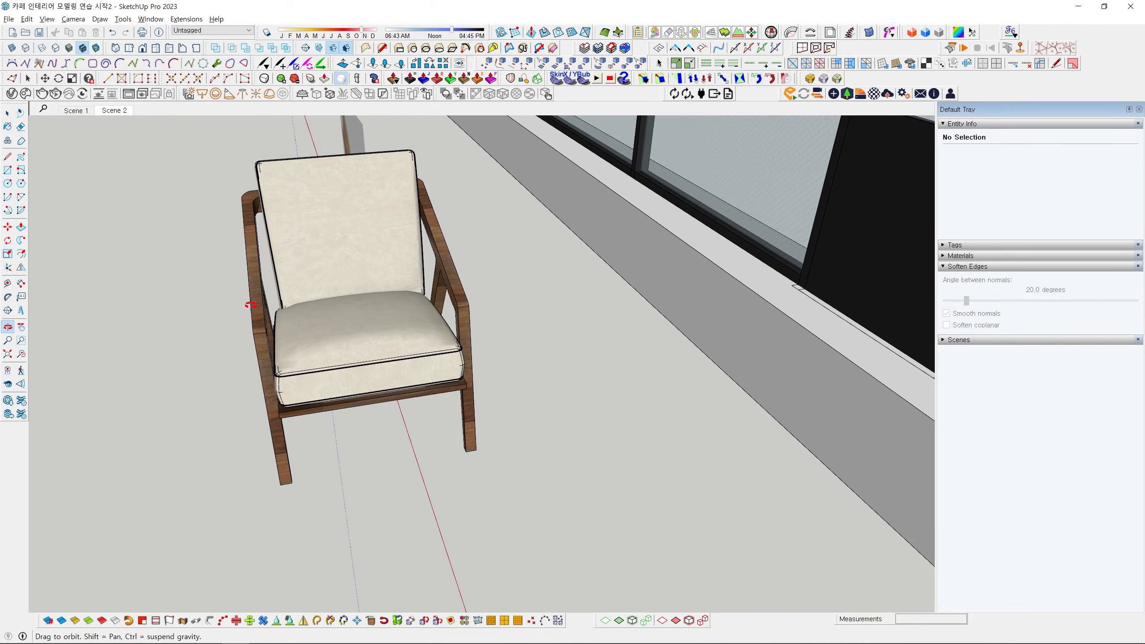
left_click_drag(251, 306, 721, 336)
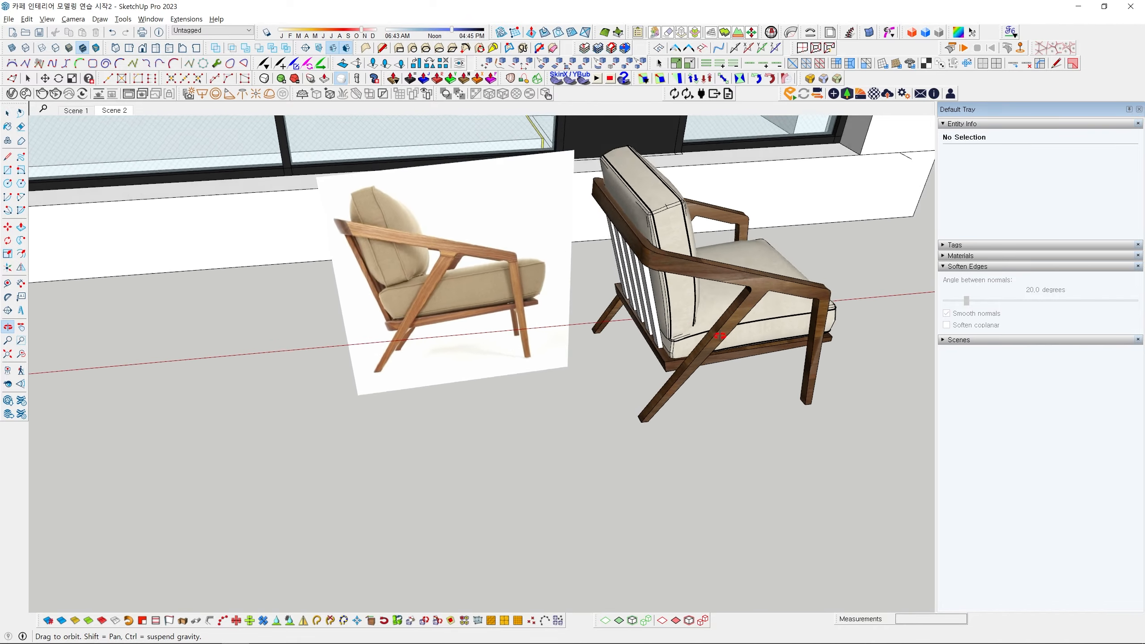
middle_click_drag(720, 335, 375, 434)
scroll(460, 321, "down", 4)
scroll(457, 344, "down", 3)
scroll(510, 327, "up", 2)
scroll(449, 321, "up", 2)
left_click(448, 321)
scroll(448, 321, "down", 2)
scroll(449, 320, "down", 2)
scroll(260, 409, "up", 2)
scroll(245, 411, "up", 4)
scroll(248, 412, "down", 4)
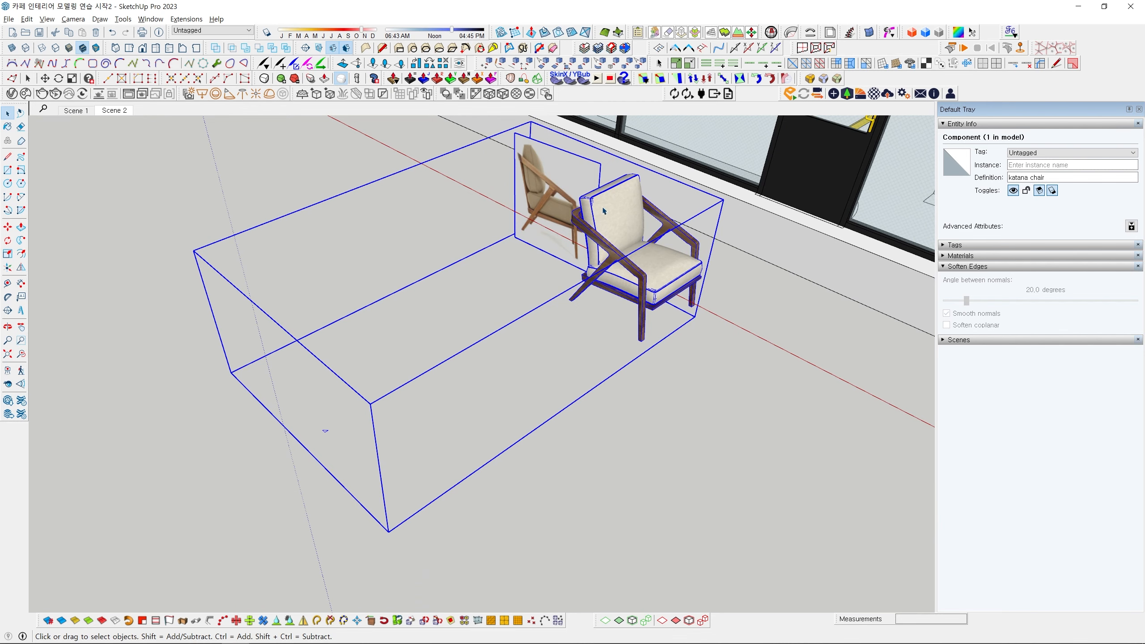
middle_click_drag(645, 289, 553, 305, "shift")
middle_click_drag(536, 357, 484, 369)
scroll(521, 332, "up", 5)
middle_click_drag(448, 322, 500, 318)
scroll(370, 272, "up", 5)
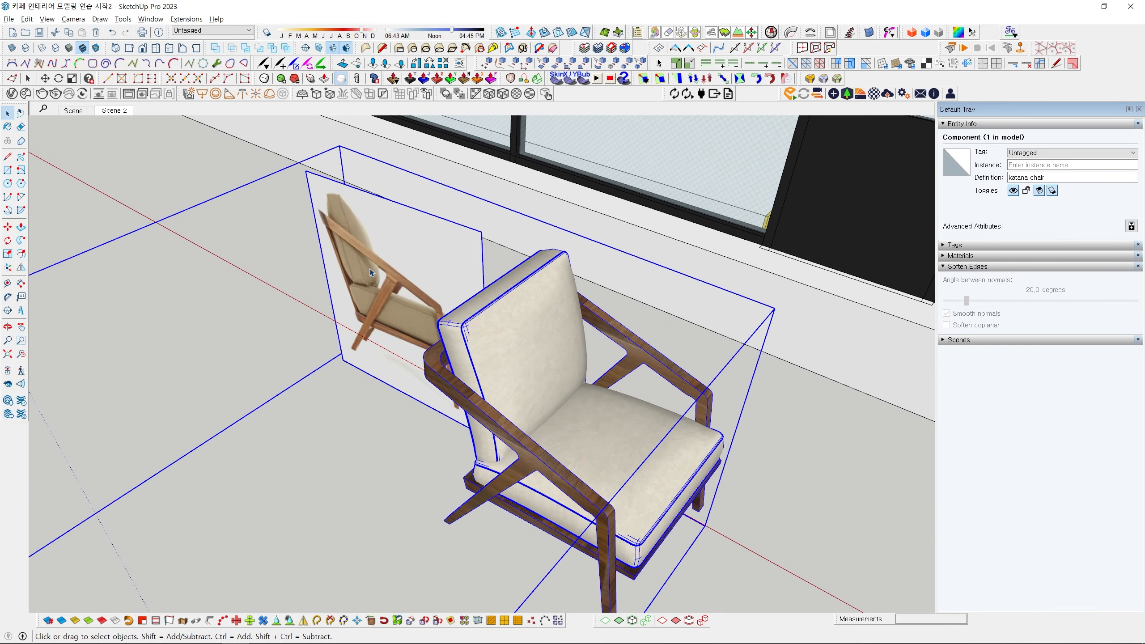
scroll(377, 287, "down", 6)
middle_click_drag(307, 478, 525, 330, "shift")
scroll(519, 323, "up", 4)
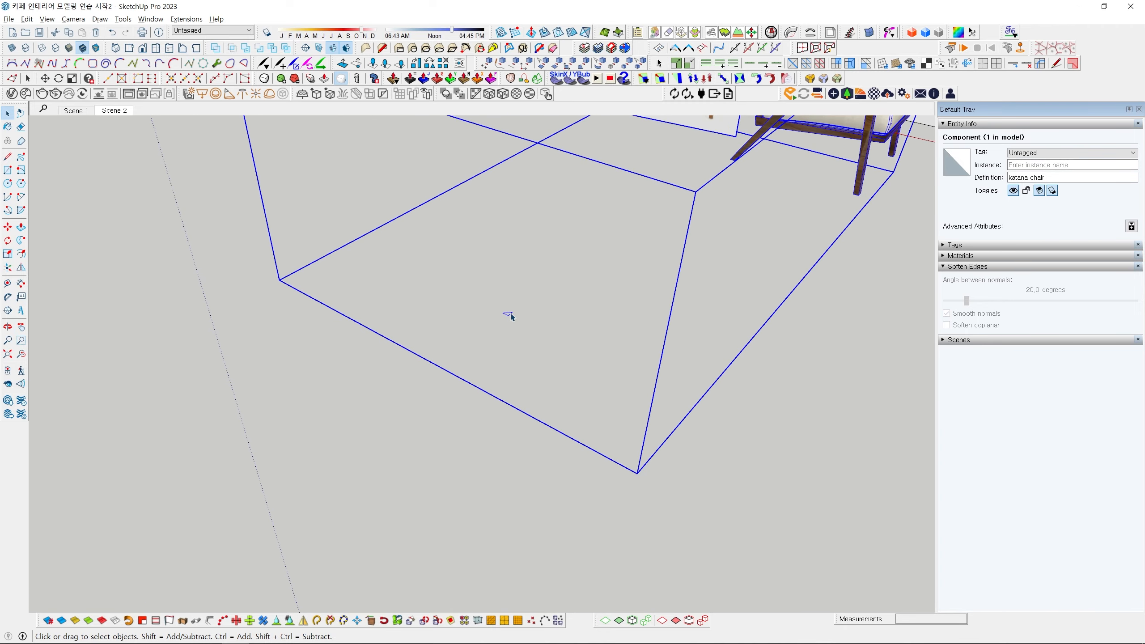
scroll(513, 314, "down", 4)
middle_click_drag(645, 239, 482, 382, "shift")
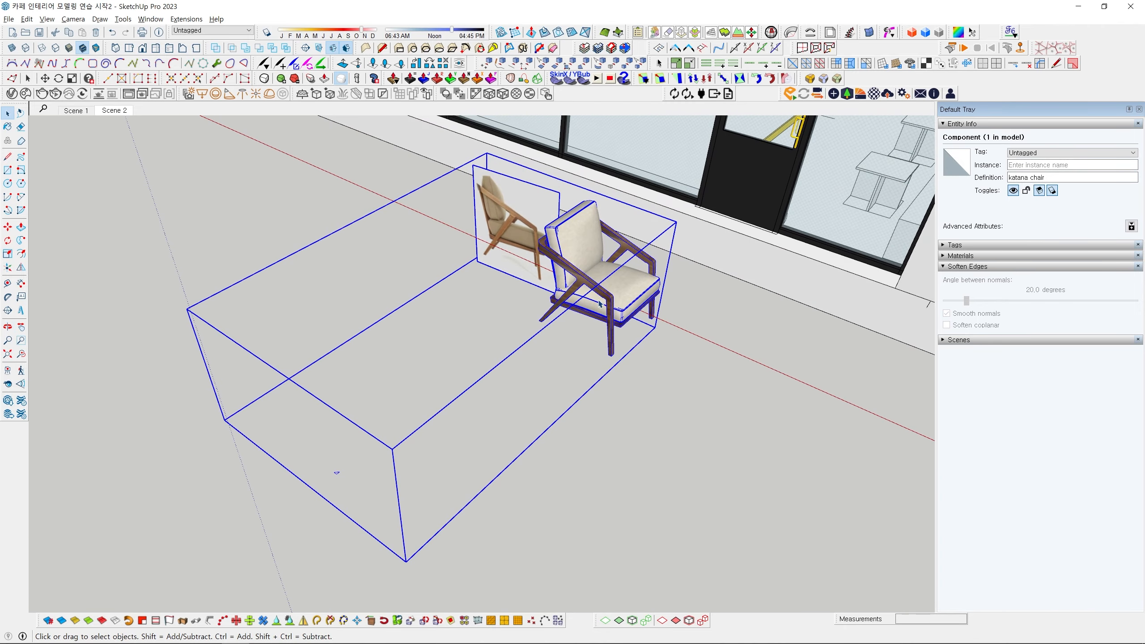
Delete the stray geometry and the flat reference image inside the chair component, and close the component.
double_click(612, 291)
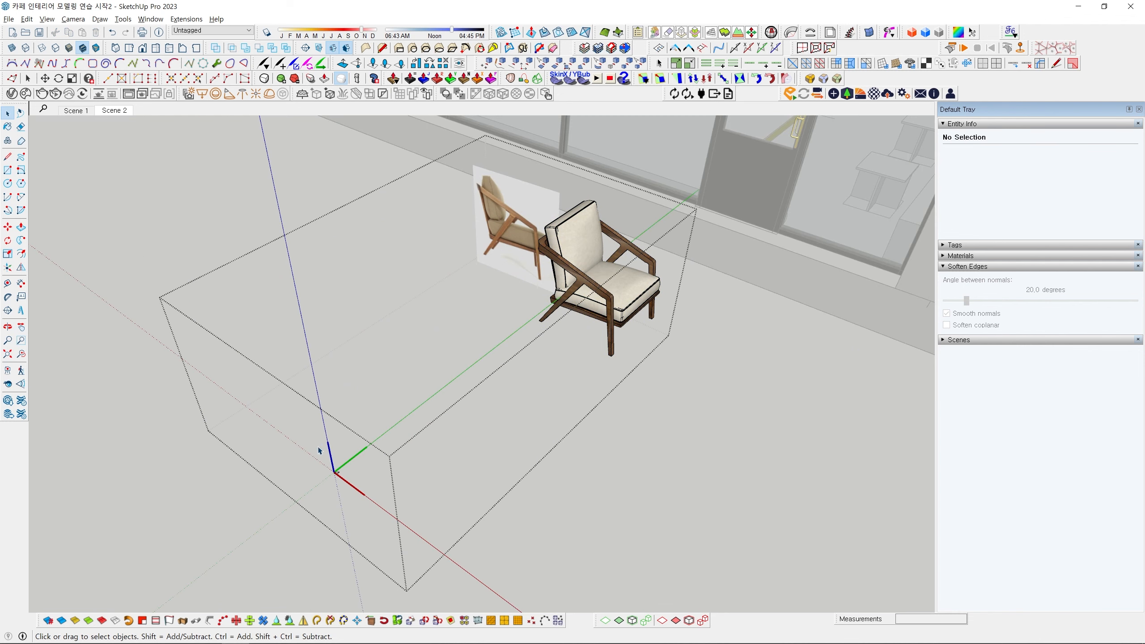
left_click(408, 402)
key("Delete")
left_click(506, 243)
key("Delete")
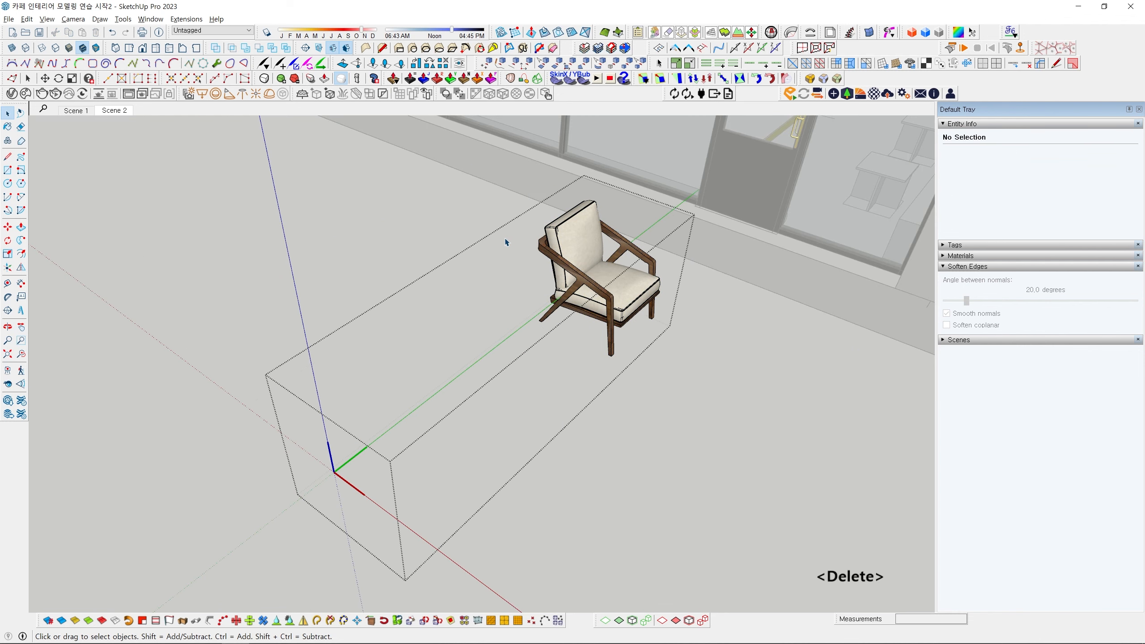
left_click(675, 440)
scroll(597, 318, "down", 1)
Explode the cleaned chair component into its individual parts and clear the selection.
left_click(588, 305)
scroll(588, 307, "down", 2)
middle_click_drag(573, 370, 492, 436)
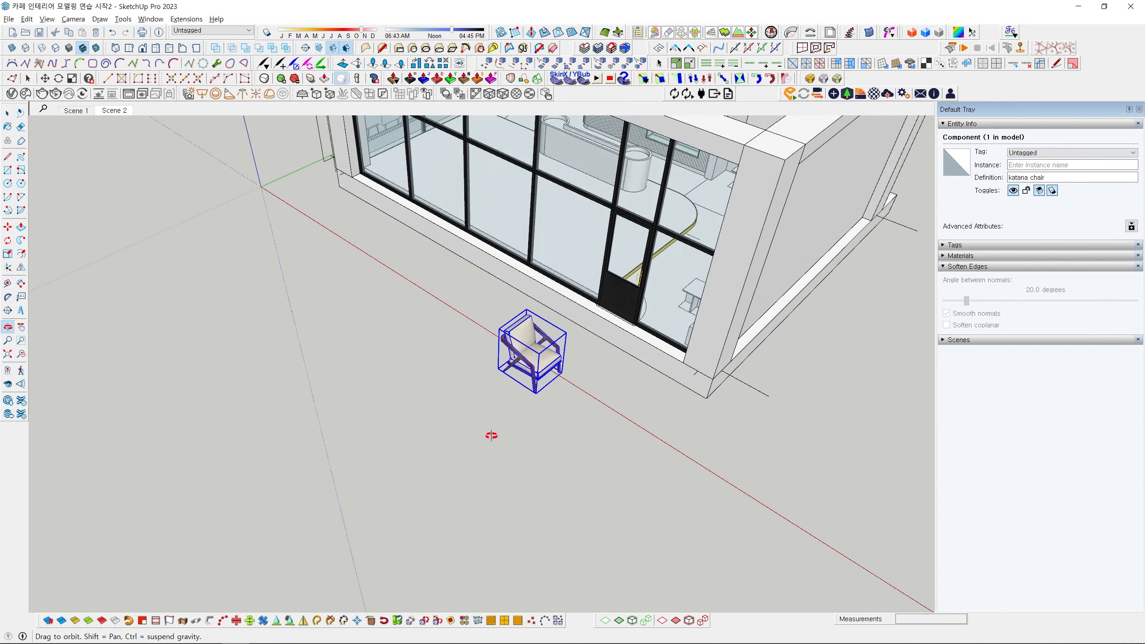
scroll(543, 355, "up", 4)
middle_click_drag(548, 357, 490, 355, "shift")
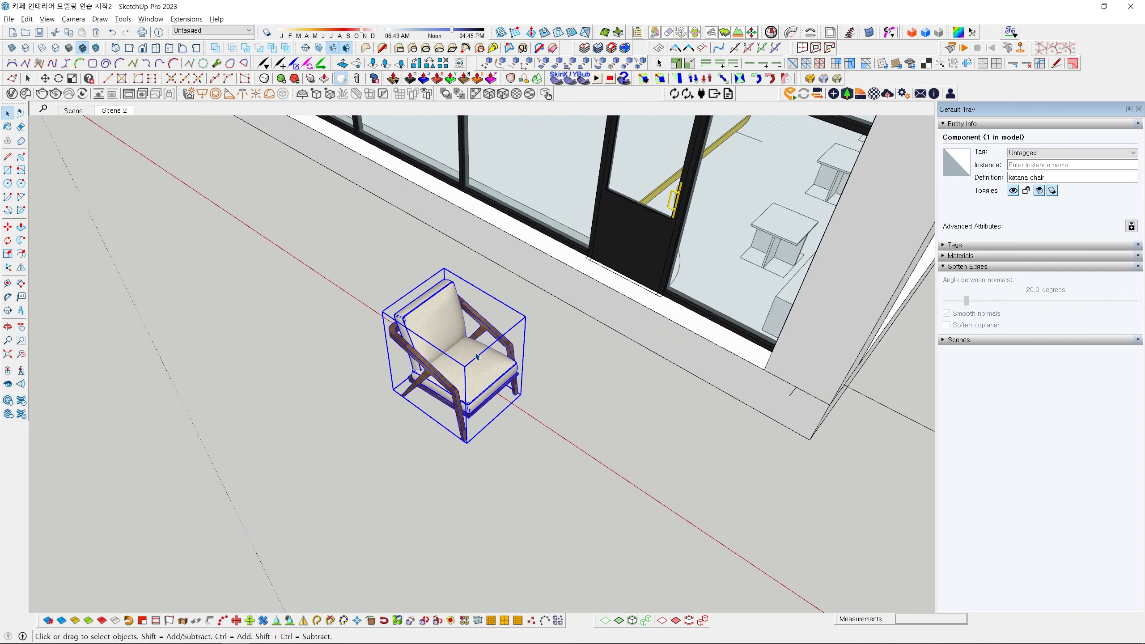
scroll(460, 318, "up", 2)
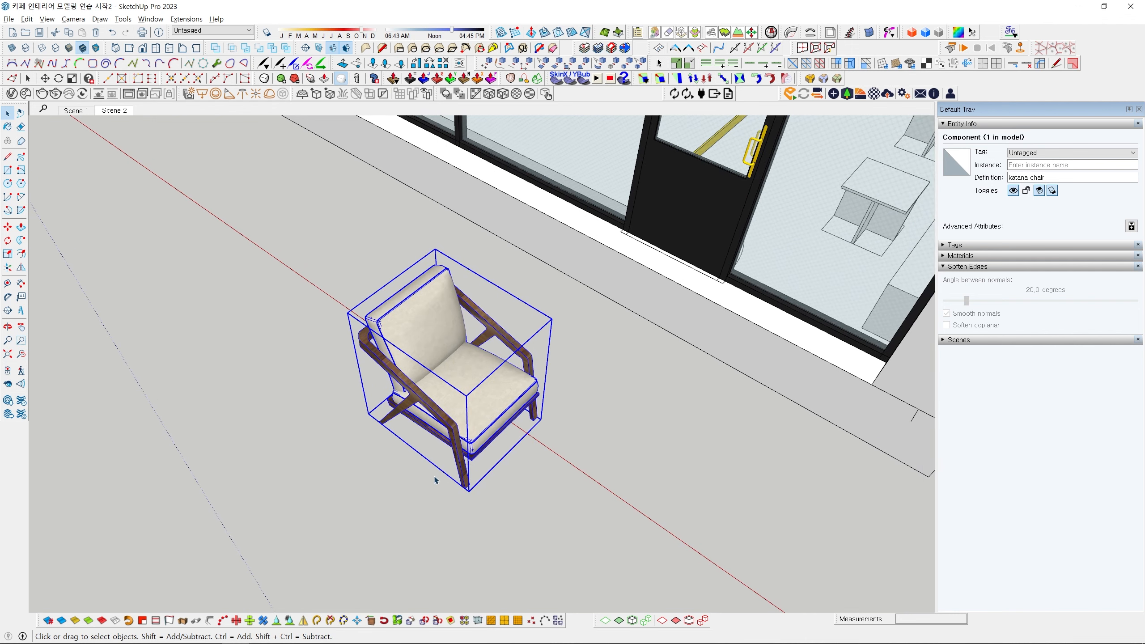
scroll(450, 353, "down", 3)
middle_click_drag(449, 353, 401, 394)
scroll(397, 381, "up", 3)
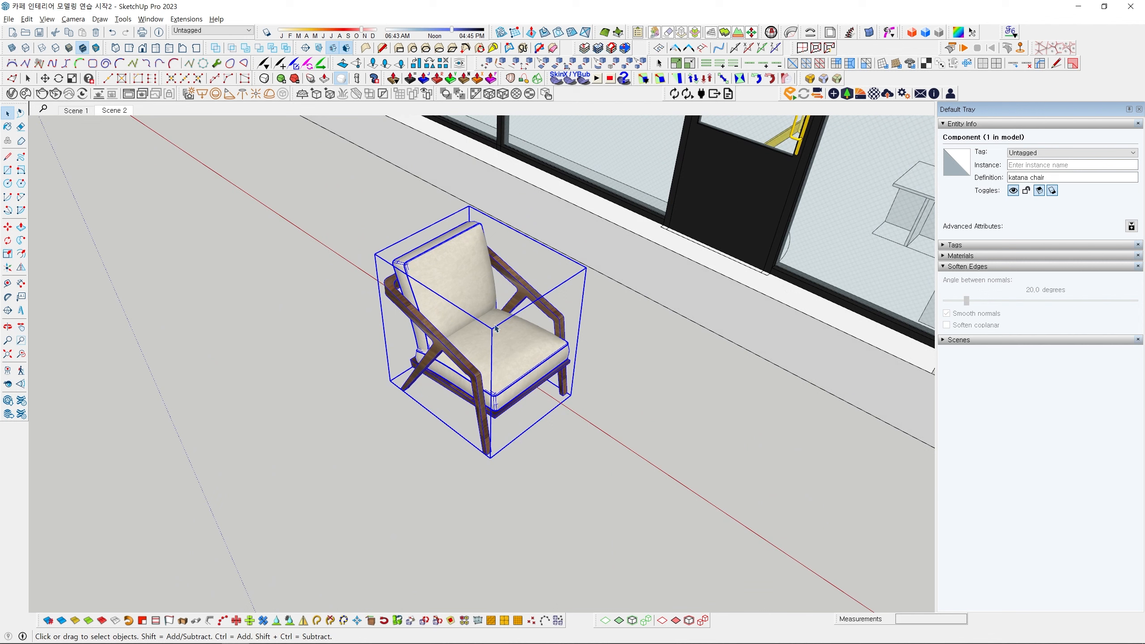
key("shift+x")
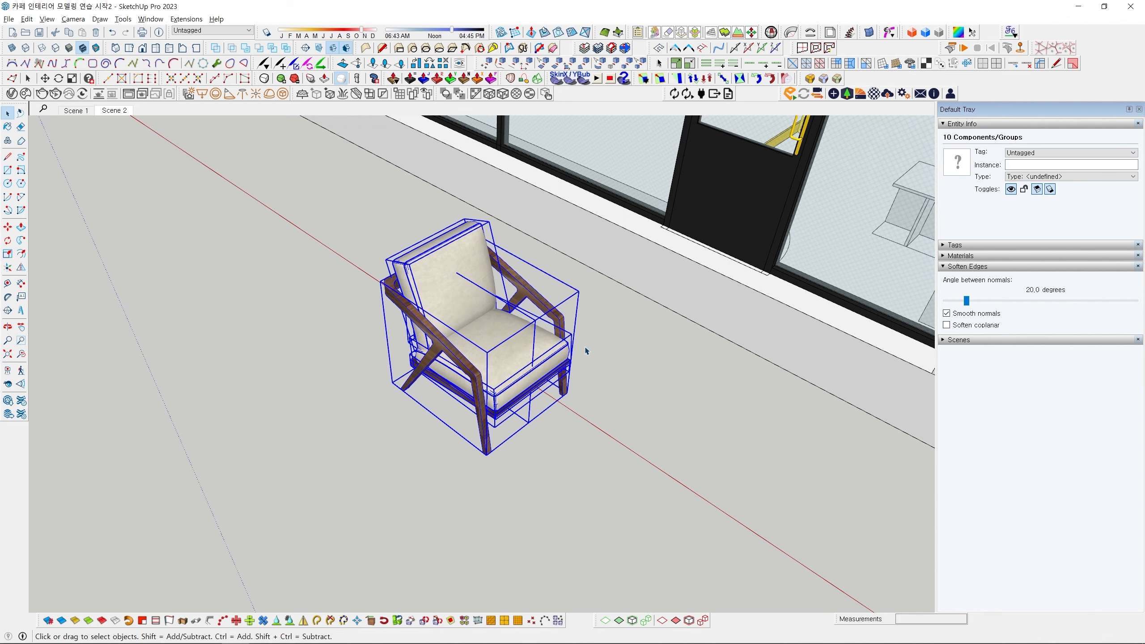
left_click(603, 355)
Inspect the exploded chair's separate parts: the back cushion, seat cushion, wooden frame and seat base.
scroll(492, 296, "up", 3)
left_click(492, 294)
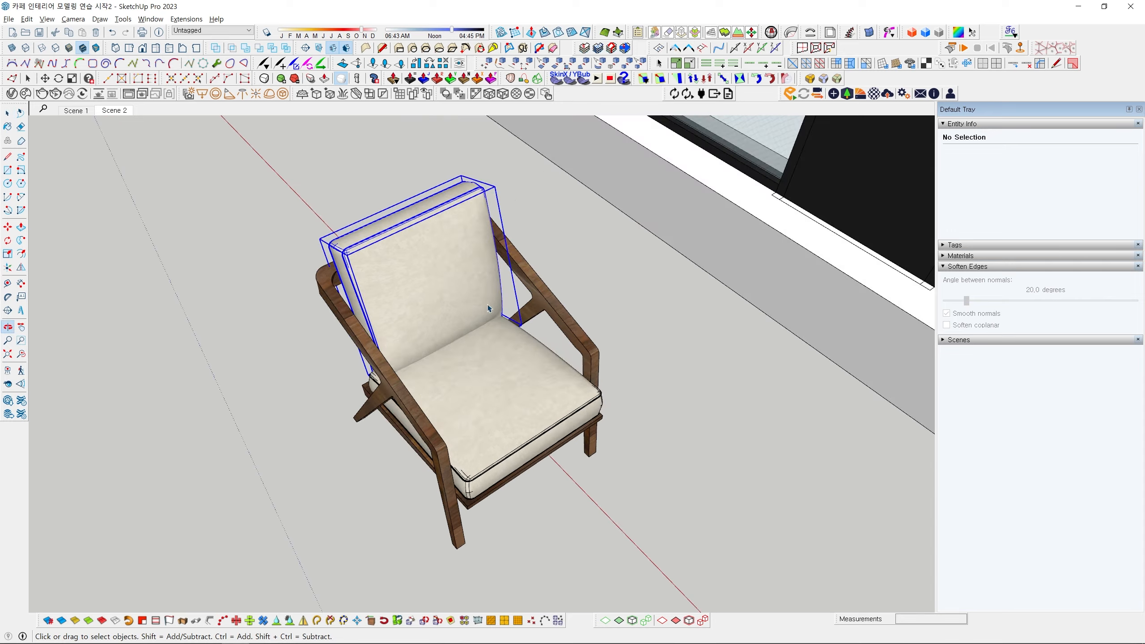
scroll(539, 269, "up", 2)
left_click(540, 269)
middle_click_drag(539, 269, 812, 280)
middle_click_drag(392, 270, 498, 339)
left_click(514, 359)
scroll(500, 421, "up", 2)
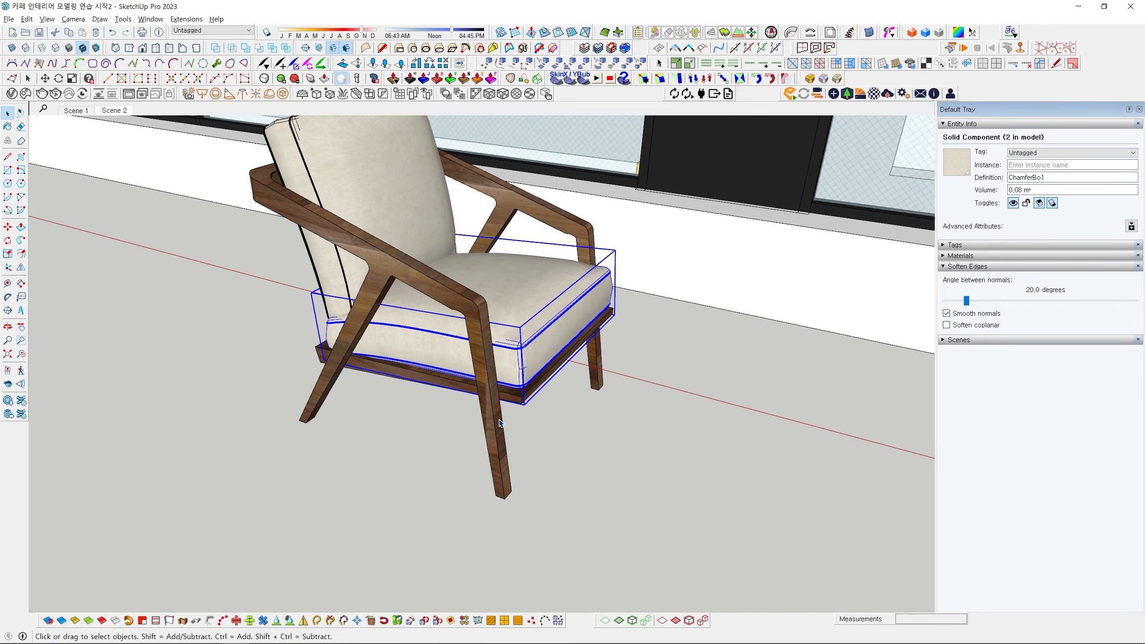
left_click(500, 422)
left_click(448, 379)
scroll(448, 379, "down", 3)
scroll(448, 379, "down", 3)
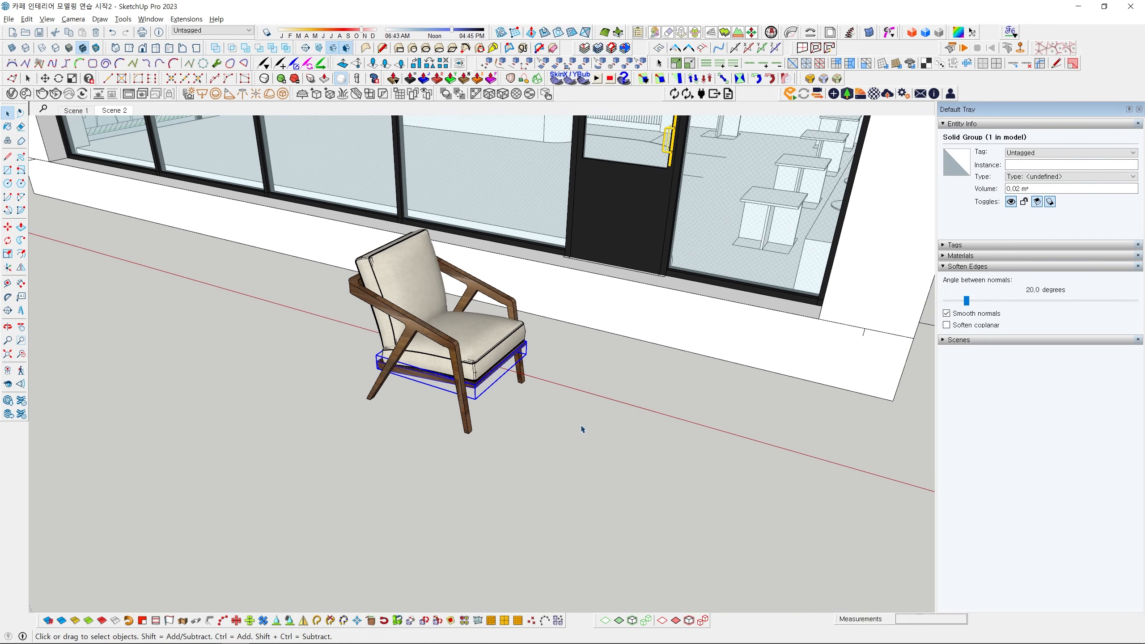
left_click(582, 429)
Combine all the loose chair parts into one new component with the default settings.
middle_click_drag(581, 424, 356, 418)
scroll(346, 320, "up", 3)
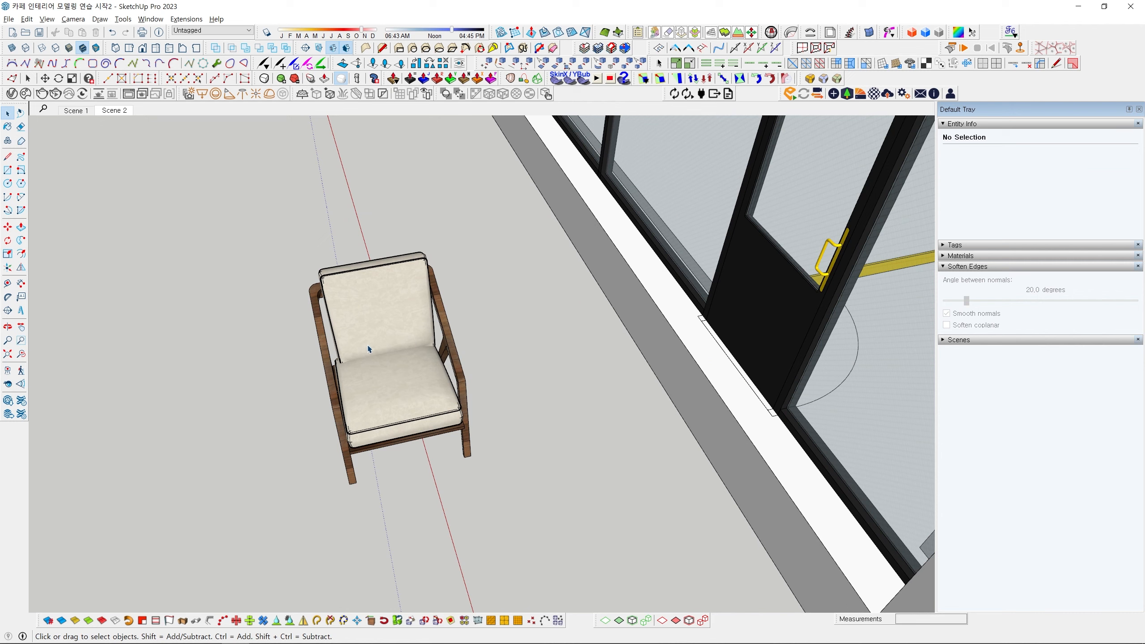
scroll(370, 351, "down", 3)
middle_click_drag(371, 356, 379, 382)
scroll(374, 344, "up", 1)
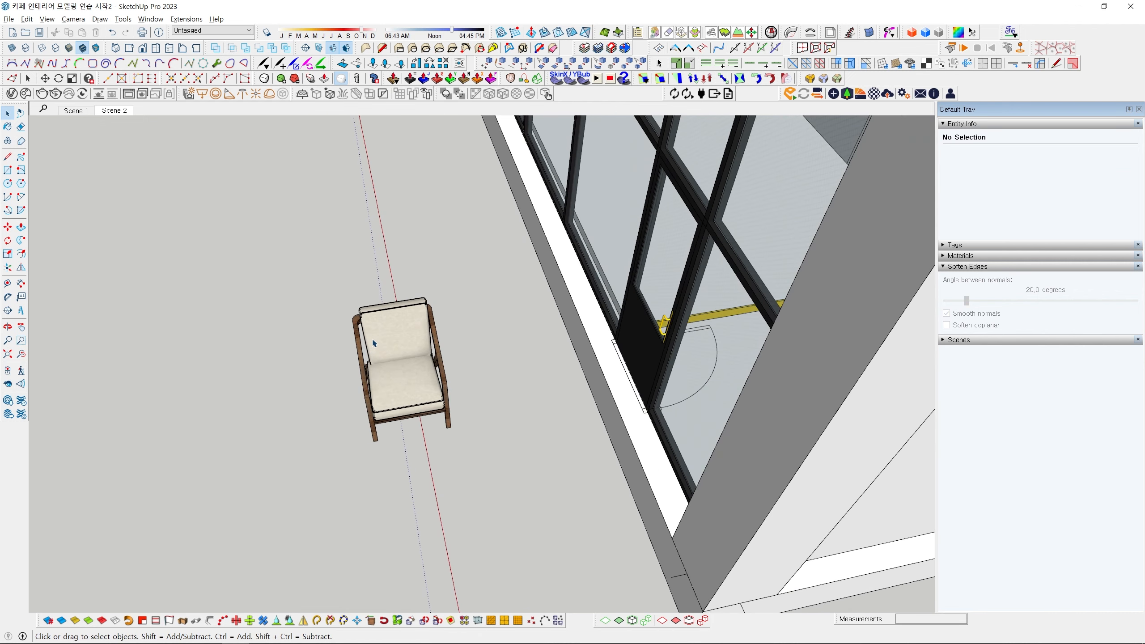
scroll(377, 346, "up", 1)
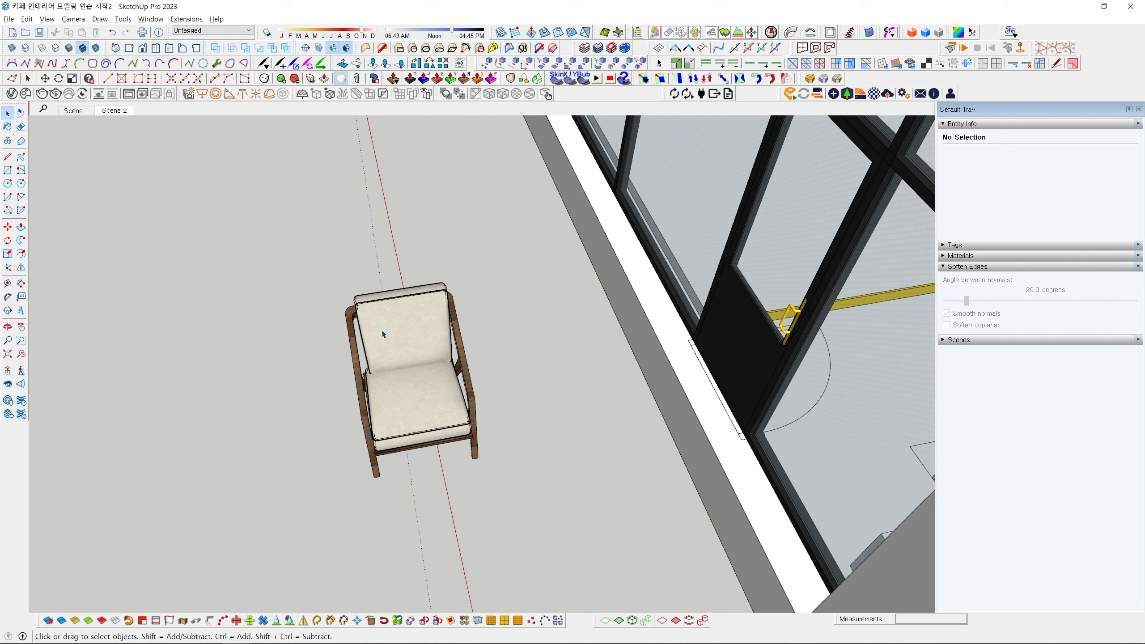
scroll(409, 342, "down", 2)
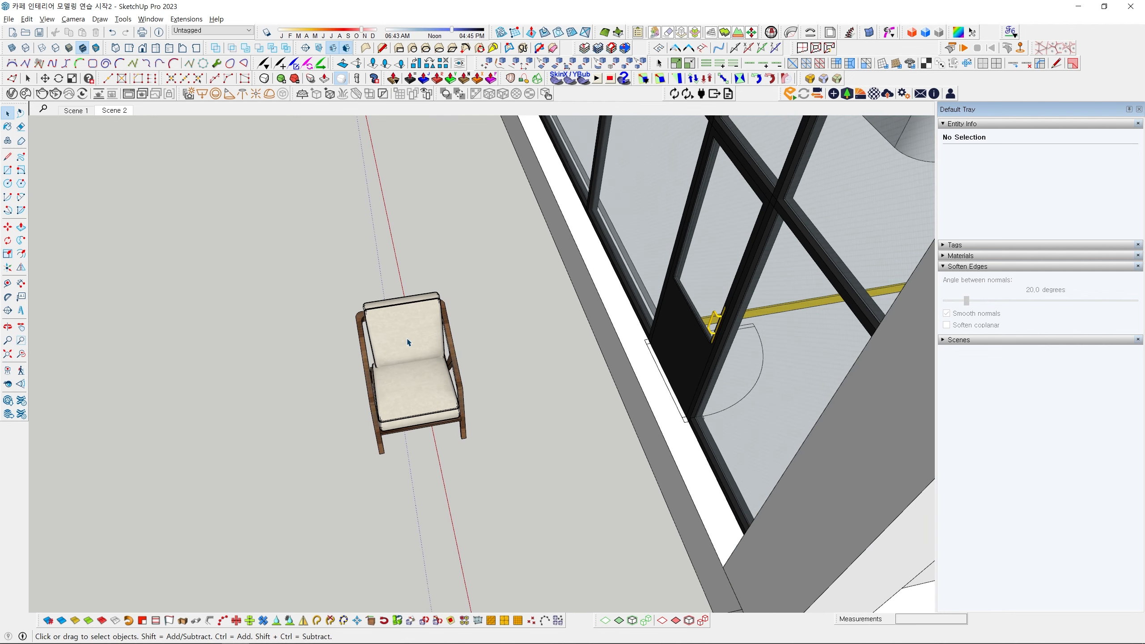
middle_click_drag(409, 343, 377, 318)
scroll(360, 241, "up", 2)
mouse_move(323, 216)
left_mouse_down()
mouse_move(487, 465)
mouse_move(536, 519)
left_mouse_up()
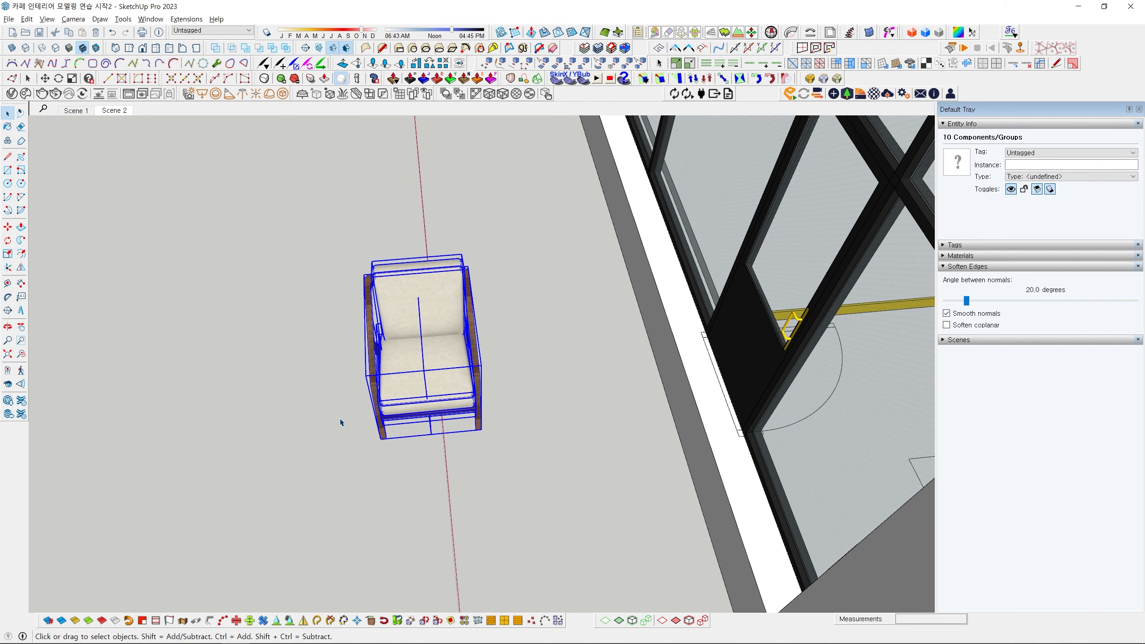
middle_click_drag(340, 425, 479, 335)
key("g")
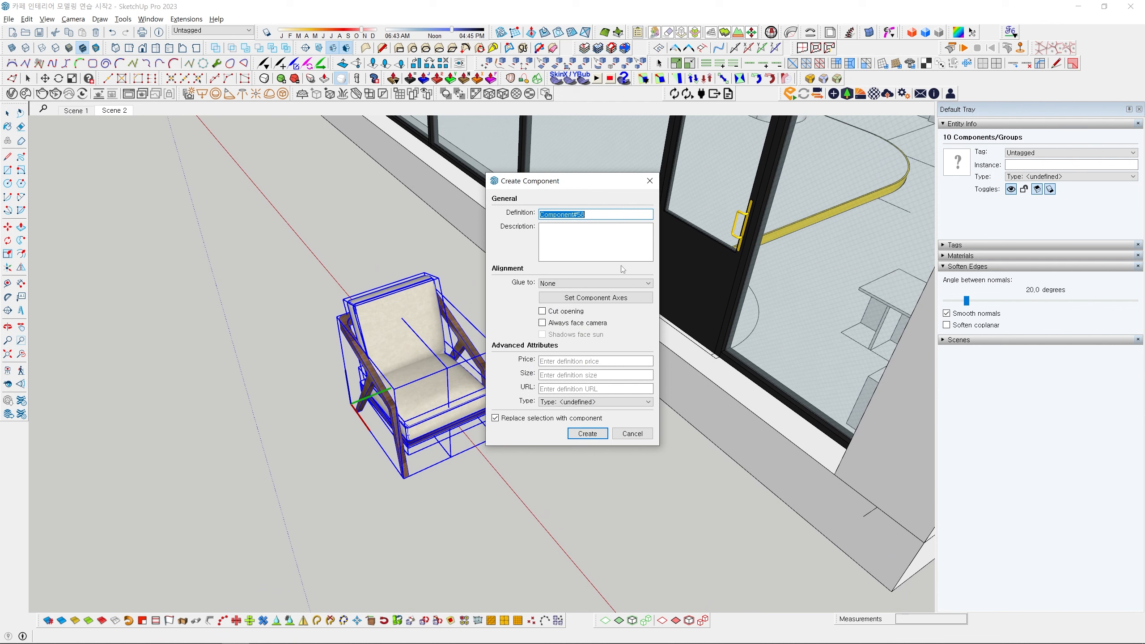
left_click(589, 436)
left_click(476, 511)
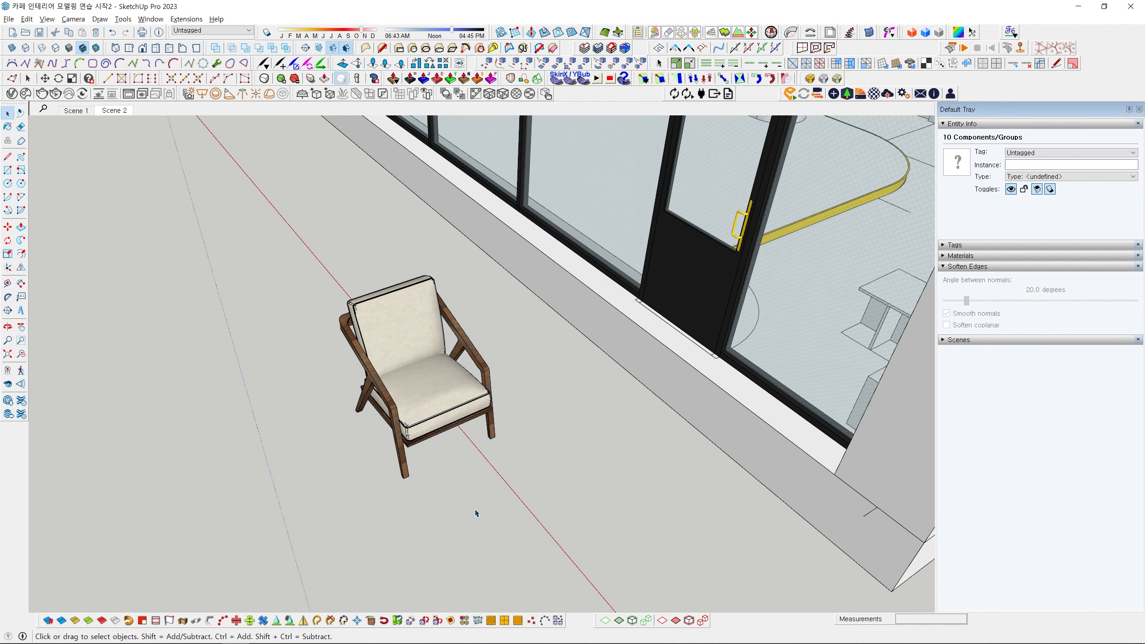
Widen the back cushion sideways inside the chair component with the Scale tool, and close the component.
middle_click_drag(476, 511, 360, 463)
scroll(378, 357, "up", 2)
mouse_move(378, 359)
middle_mouse_down()
mouse_move(409, 396)
mouse_move(439, 350)
mouse_move(444, 369)
mouse_move(375, 369)
middle_mouse_up()
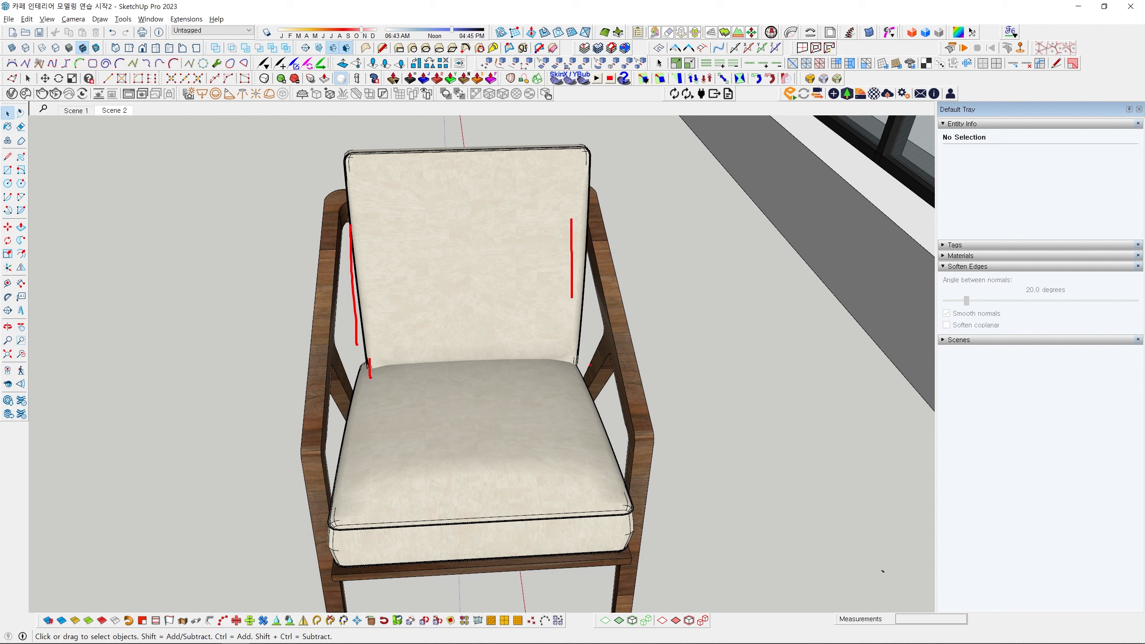
key("Escape")
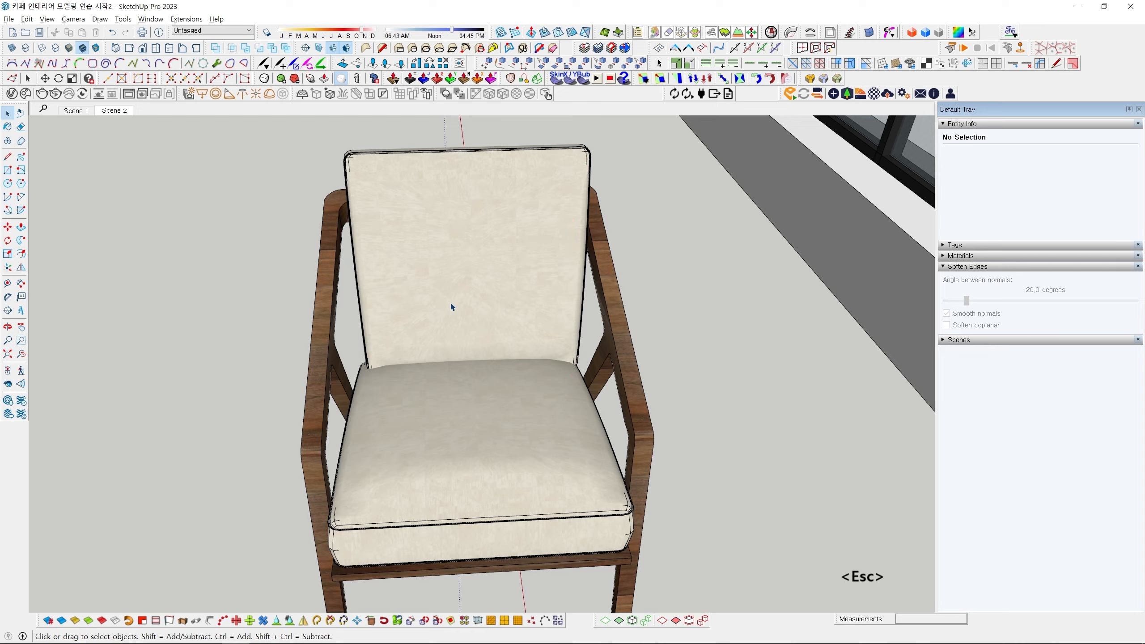
double_click(455, 319)
left_click(455, 317)
scroll(458, 287, "down", 3)
mouse_move(458, 287)
middle_mouse_down()
mouse_move(519, 298)
mouse_move(545, 322)
middle_mouse_up()
key("s")
scroll(424, 310, "up", 5)
left_click(425, 309)
middle_click_drag(426, 289, 413, 345)
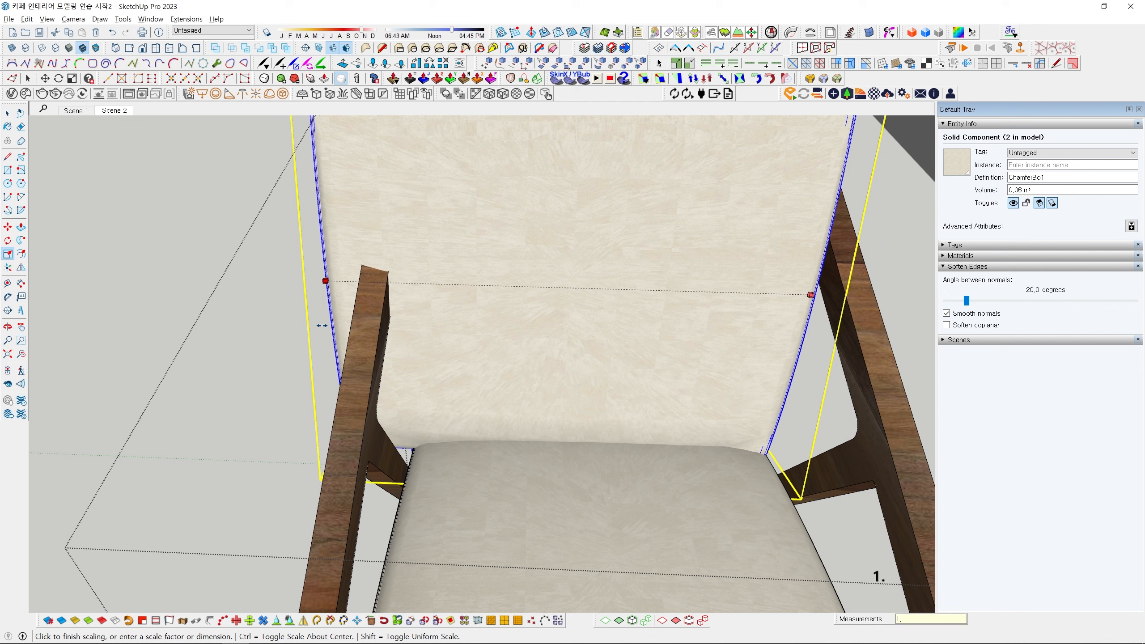
key("Return")
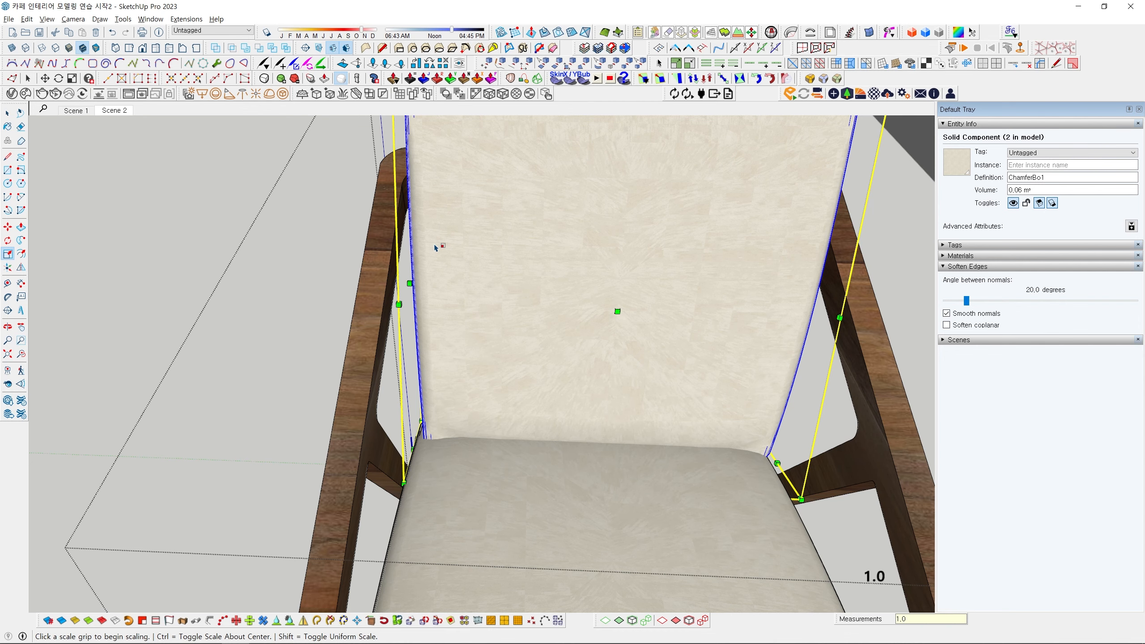
key("Return")
key("space")
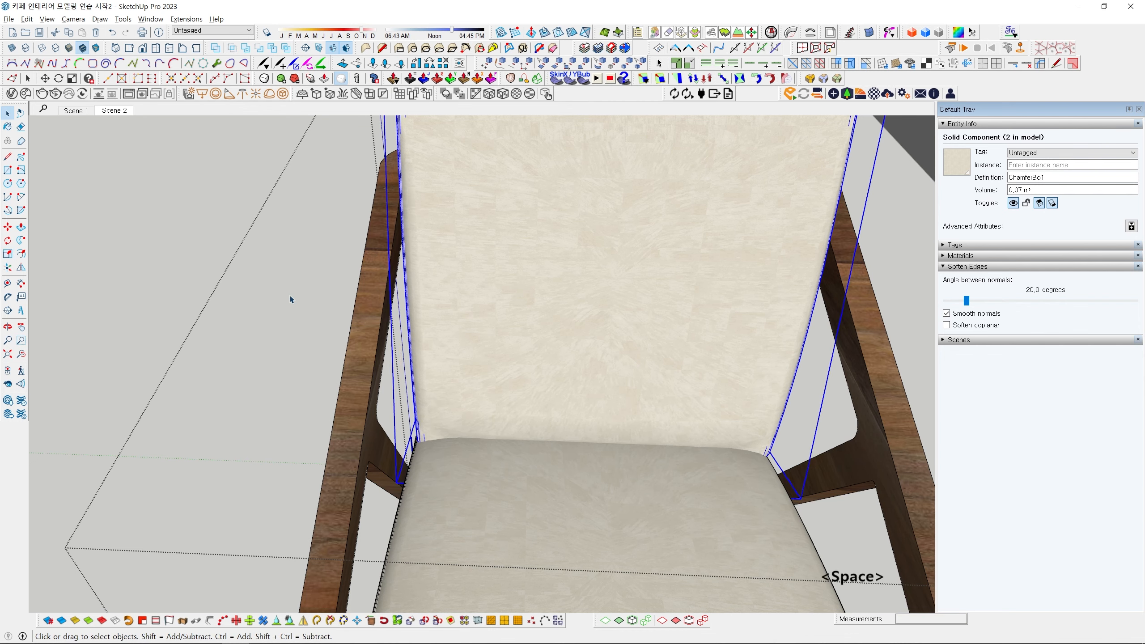
left_click(290, 299)
scroll(288, 298, "down", 3)
middle_click_drag(362, 338, 463, 330)
scroll(363, 320, "down", 5)
left_click(237, 391)
Move the armchair component from outside the building onto the café floor beside the window wall.
scroll(237, 390, "down", 5)
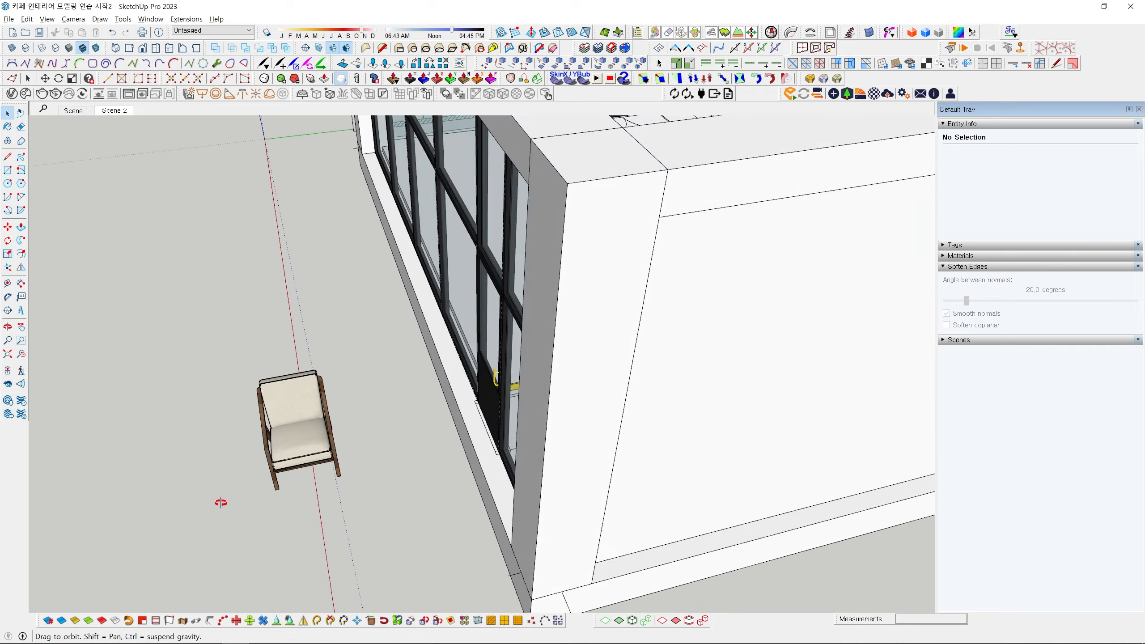
middle_click_drag(220, 501, 455, 401)
left_click(408, 387)
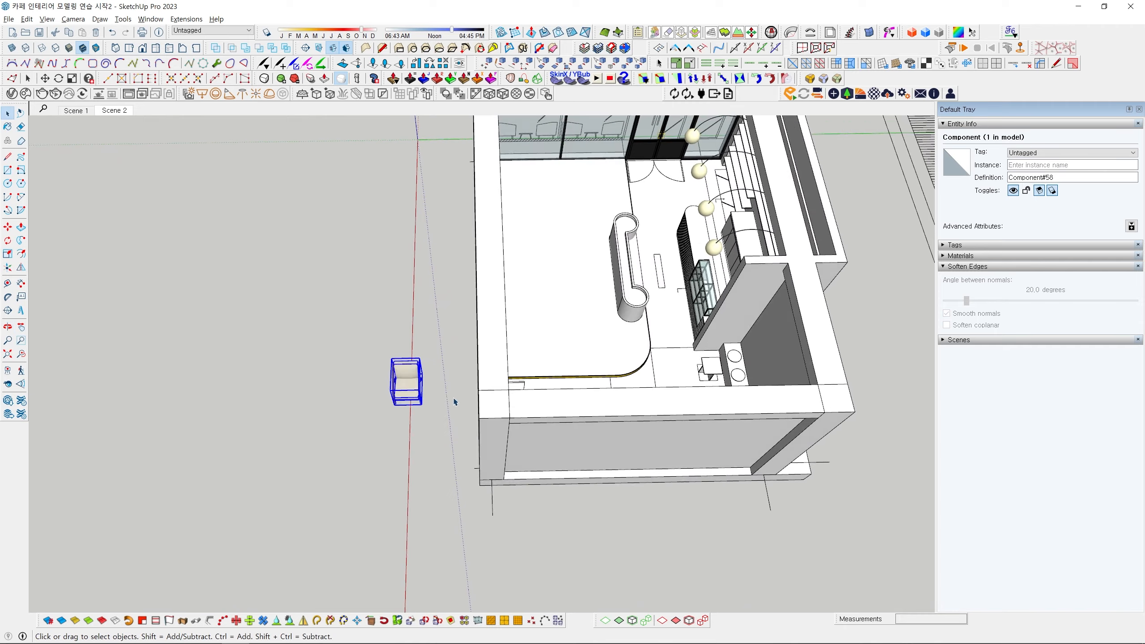
scroll(406, 401, "up", 5)
key("m")
left_click(404, 405)
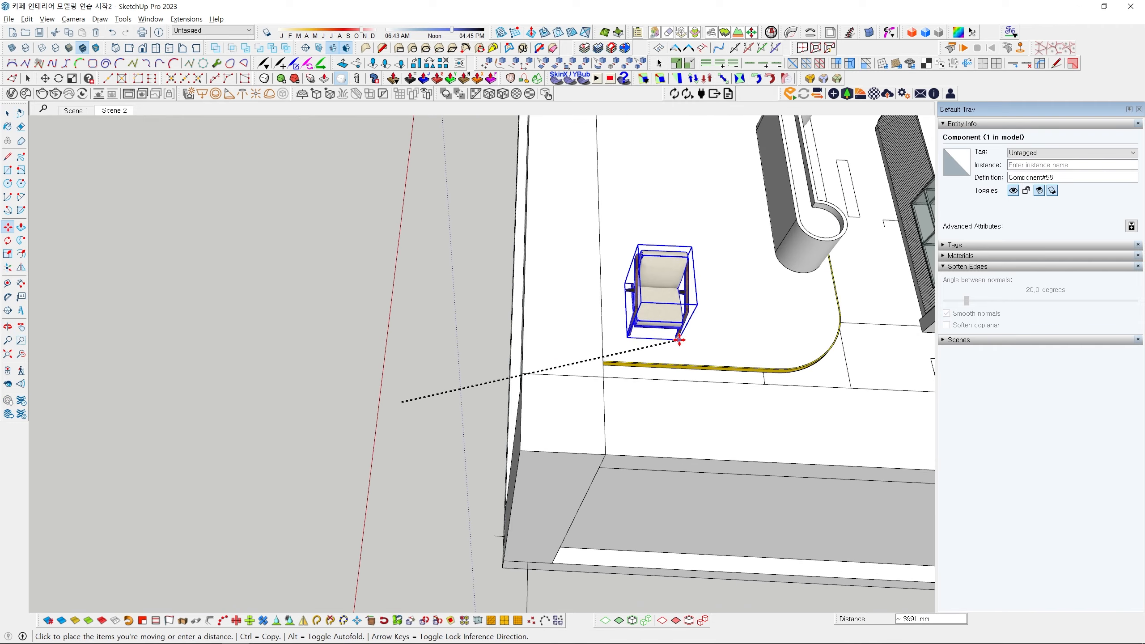
middle_click_drag(685, 335, 577, 351)
scroll(495, 336, "up", 3)
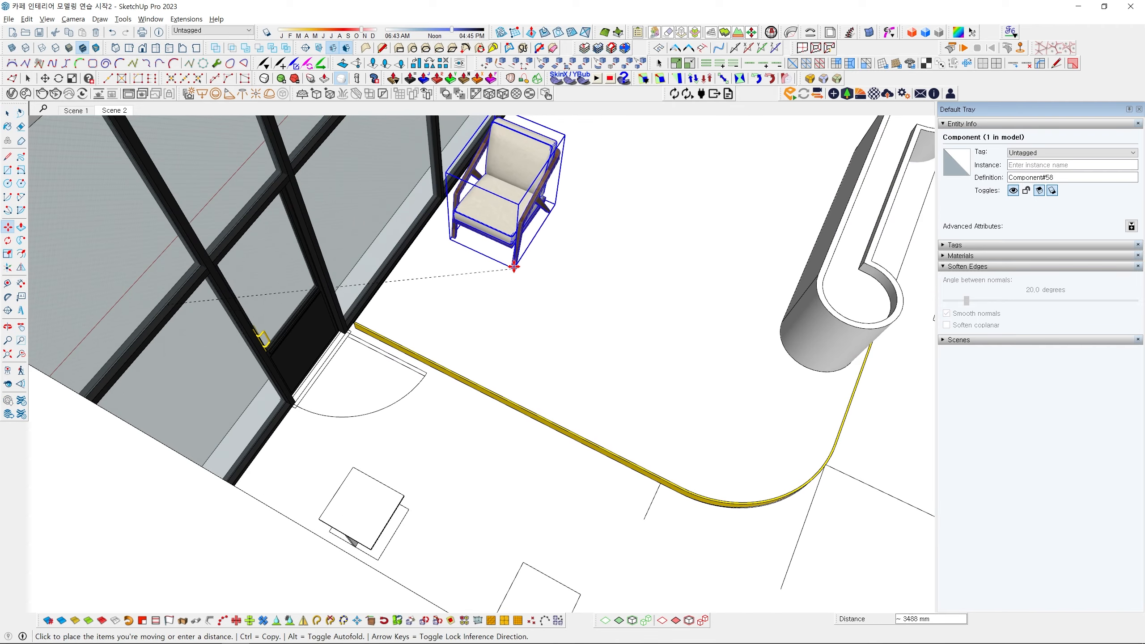
left_click(518, 254)
key("space")
Select the floor plan drawing group and raise it by 10 mm so its furniture outlines lie above the floor.
scroll(553, 329, "down", 3)
left_click(588, 332)
scroll(631, 388, "up", 2)
scroll(663, 487, "up", 2)
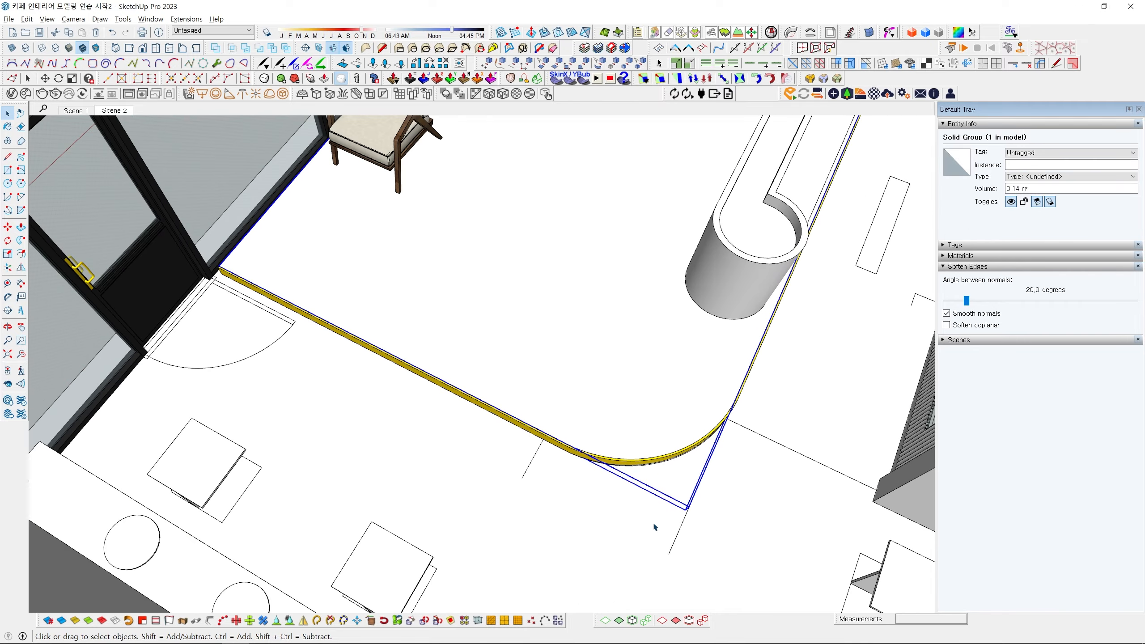
scroll(677, 531, "up", 2)
scroll(672, 532, "down", 5)
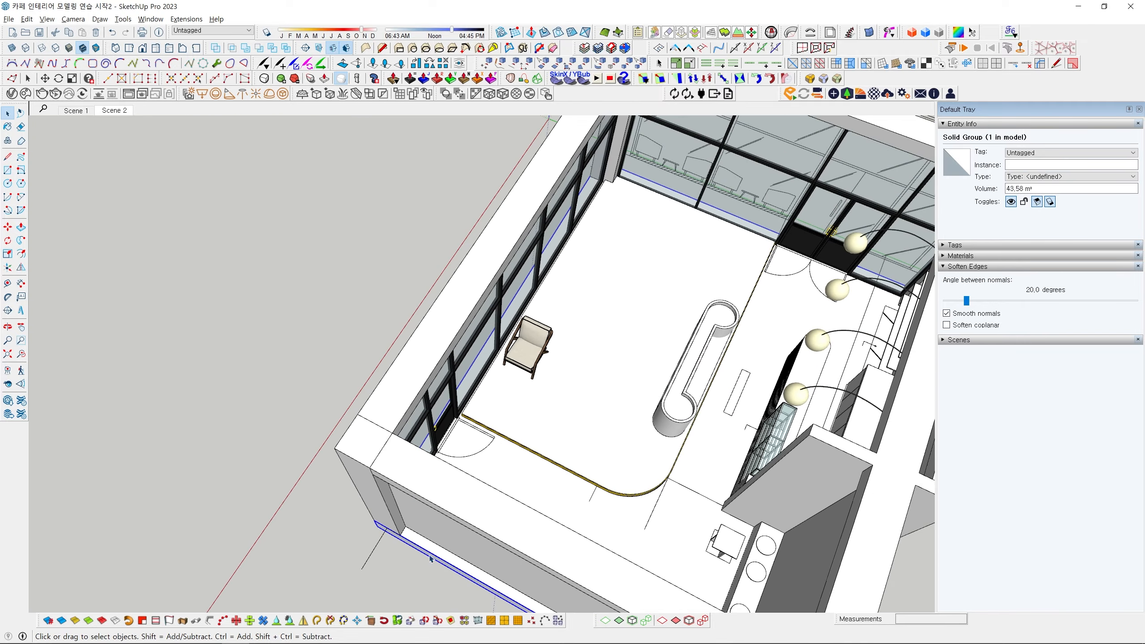
middle_click_drag(450, 551, 537, 578)
left_click(473, 588)
scroll(449, 592, "down", 2)
middle_click_drag(451, 541, 767, 341)
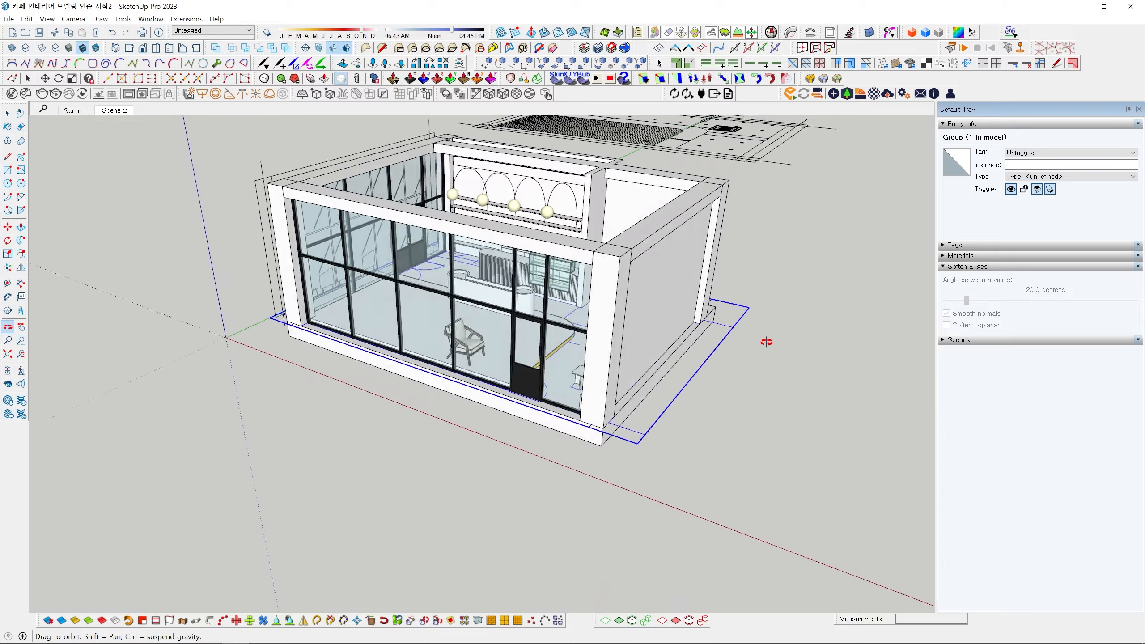
scroll(568, 346, "up", 5)
scroll(573, 347, "down", 3)
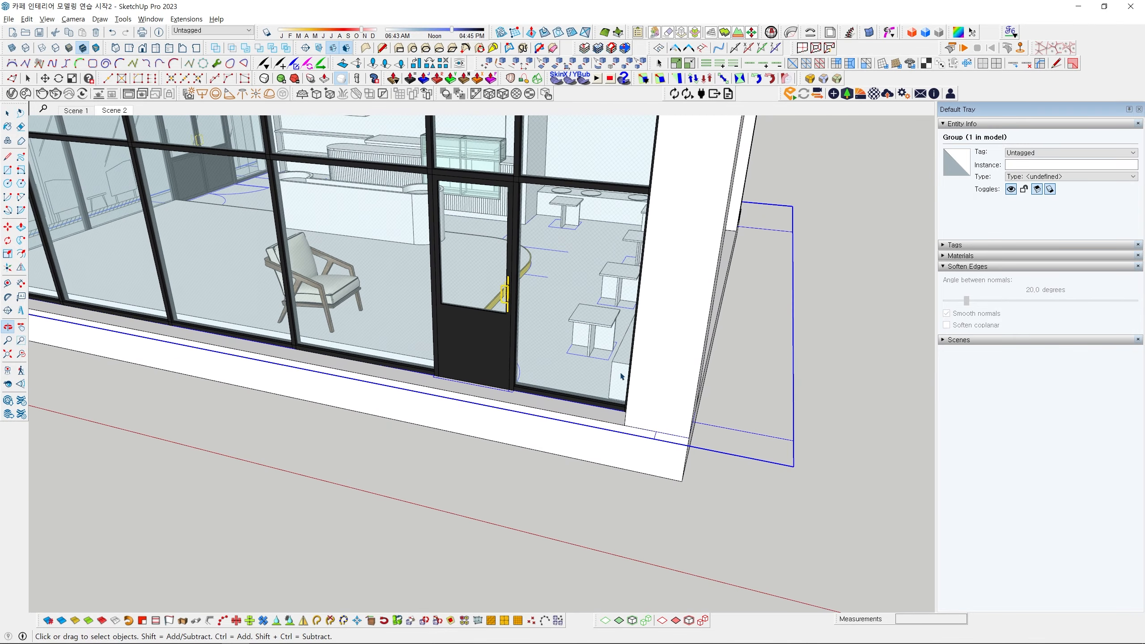
key("m")
left_click(656, 387)
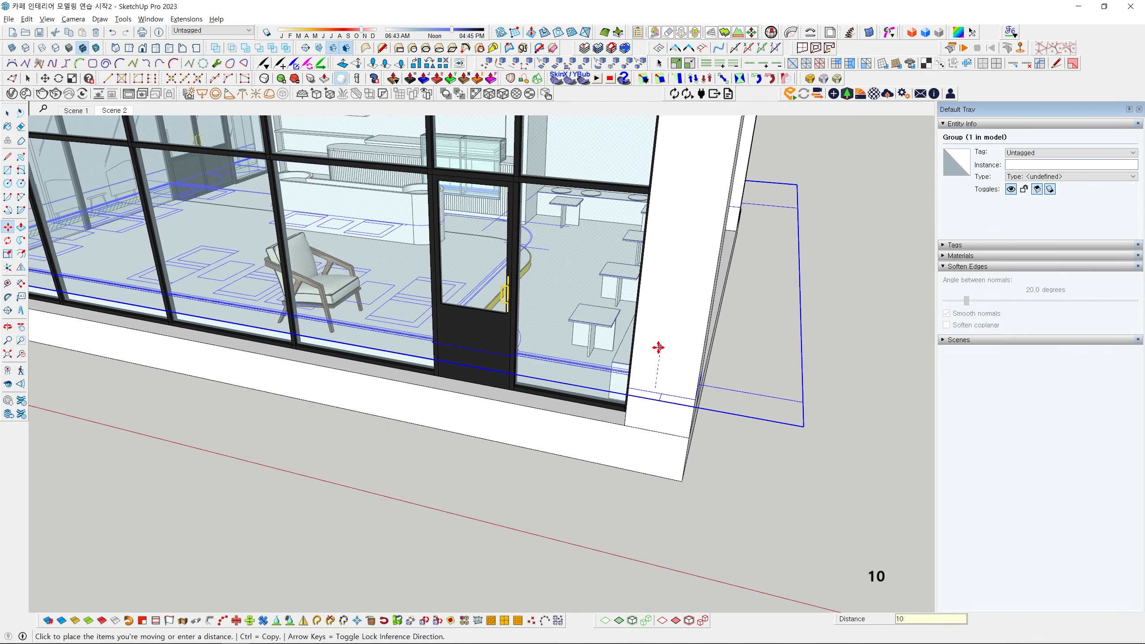
key("Return")
middle_click_drag(658, 348, 343, 312)
key("space")
Move the armchair by the end of its rear leg onto the corner of the seat outline beside the window.
scroll(419, 320, "up", 5)
middle_click_drag(446, 351, 316, 361, "shift")
left_click(466, 391)
key("x")
scroll(453, 366, "up", 3)
middle_click_drag(504, 363, 406, 368)
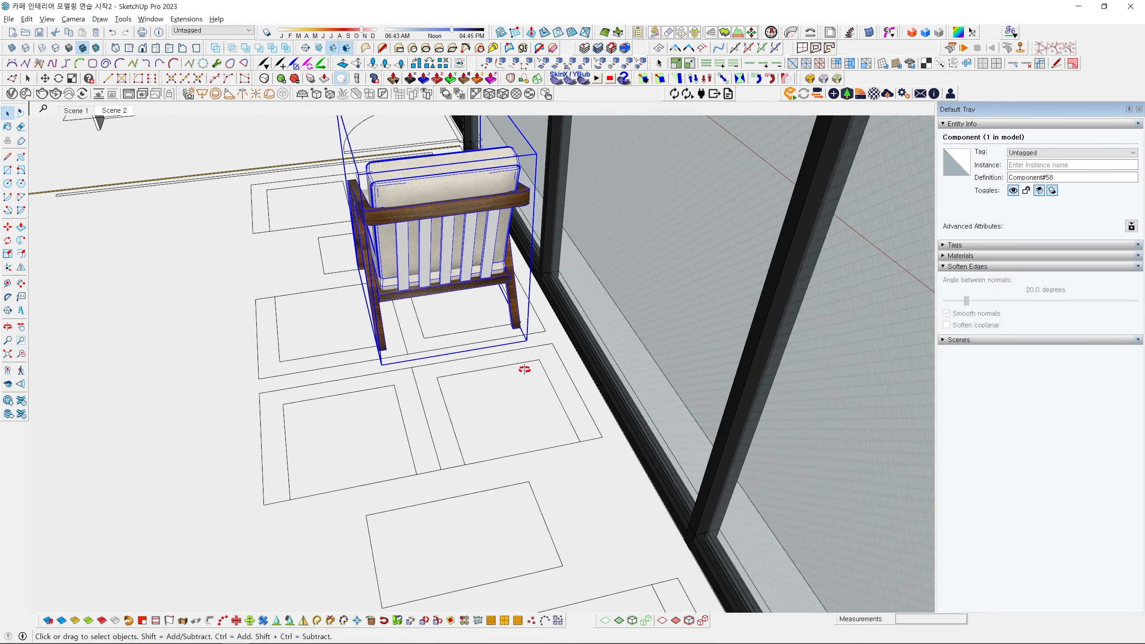
scroll(524, 369, "up", 6)
key("m")
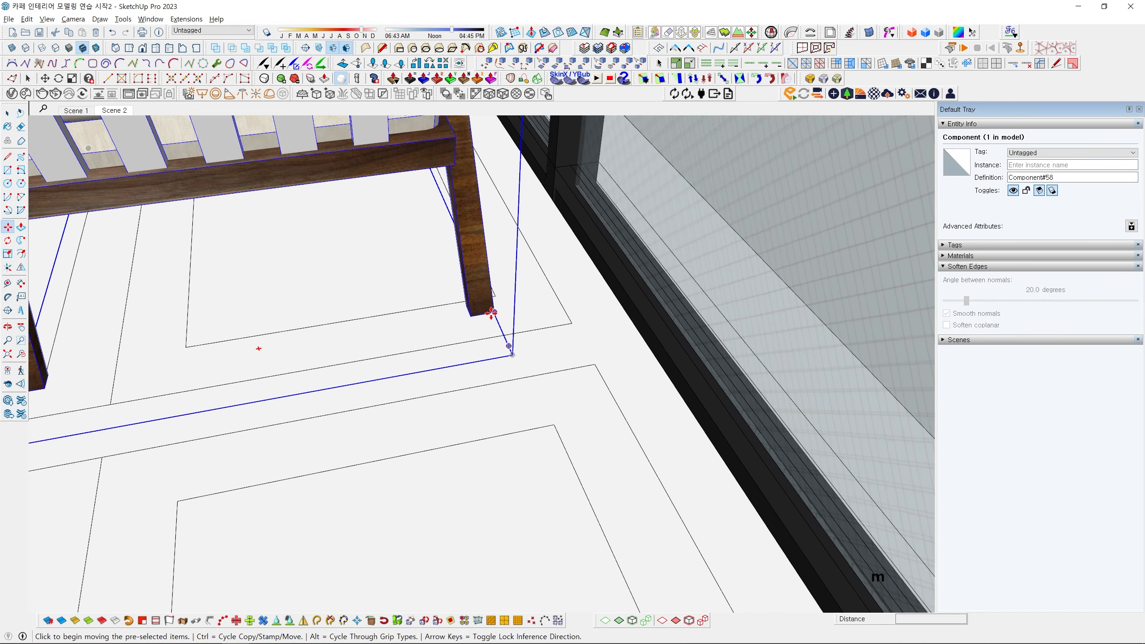
left_click(492, 312)
left_click(571, 324)
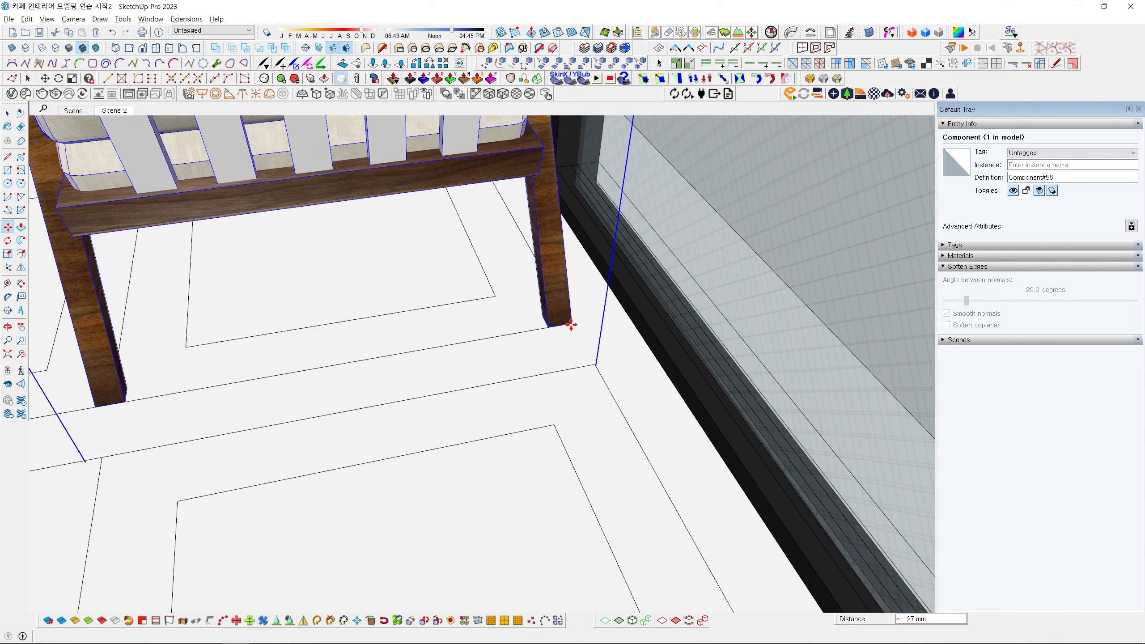
Copy the armchair onto the adjacent seat outline, side by side with the first one.
scroll(463, 369, "down", 4)
middle_click_drag(217, 414, 452, 404, "shift")
middle_click_drag(525, 422, 568, 429)
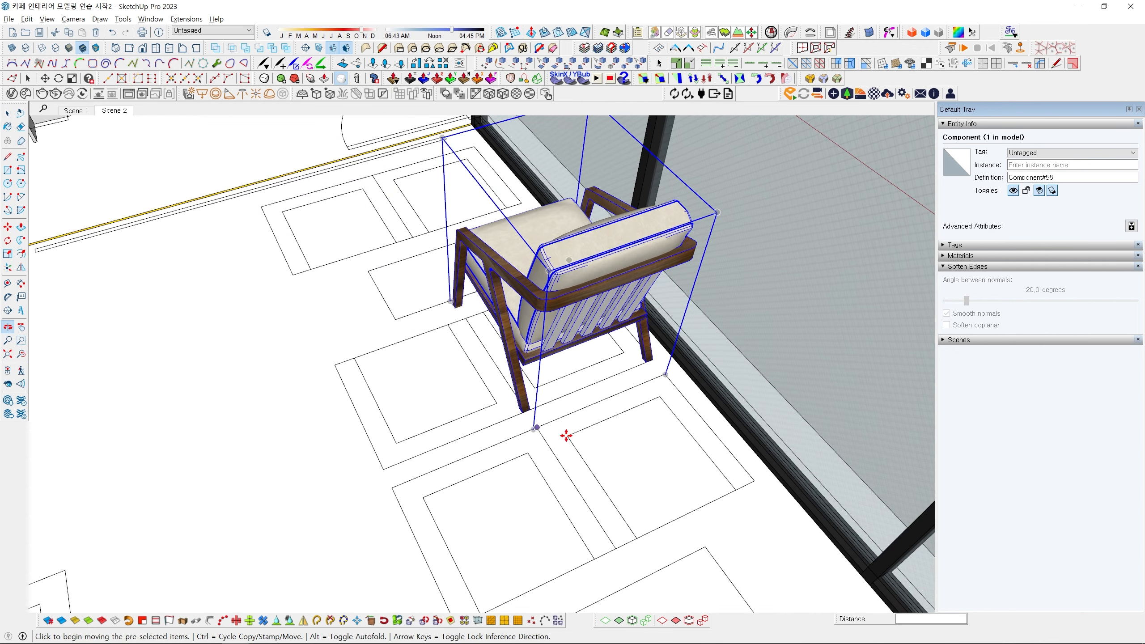
key("ctrl")
left_click(599, 383)
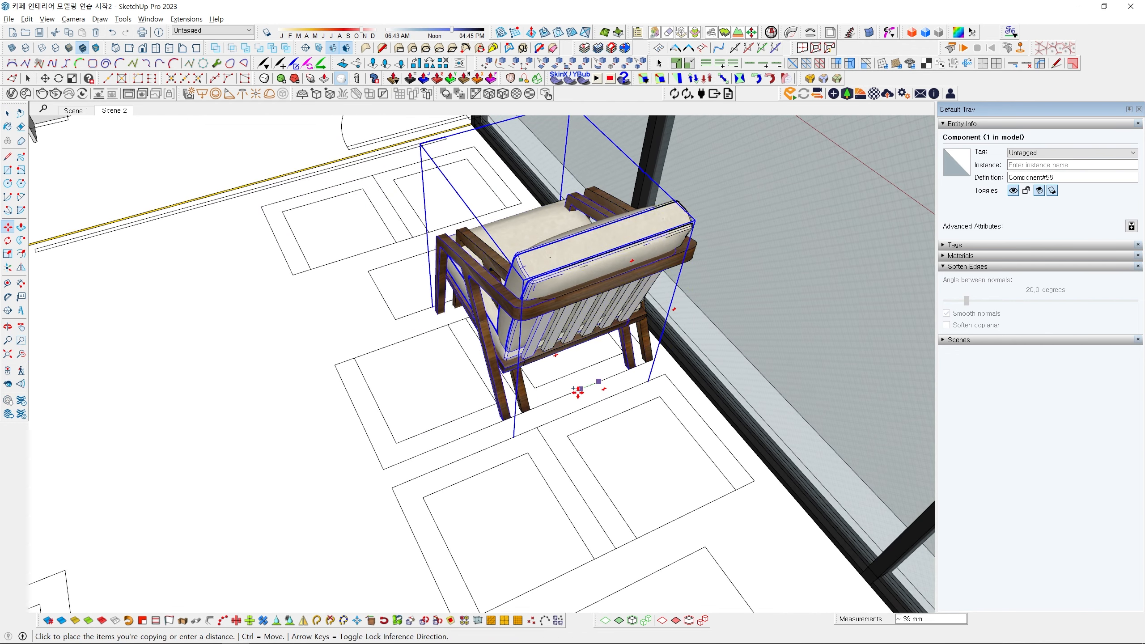
left_click(444, 446)
middle_click_drag(444, 446, 538, 318)
key("space")
Scale all parts inside the chair component to about 0.9 of their depth along the red axis, and close the component.
scroll(499, 376, "up", 3)
scroll(566, 345, "down", 3)
double_click(593, 351)
key("ctrl+a")
key("s")
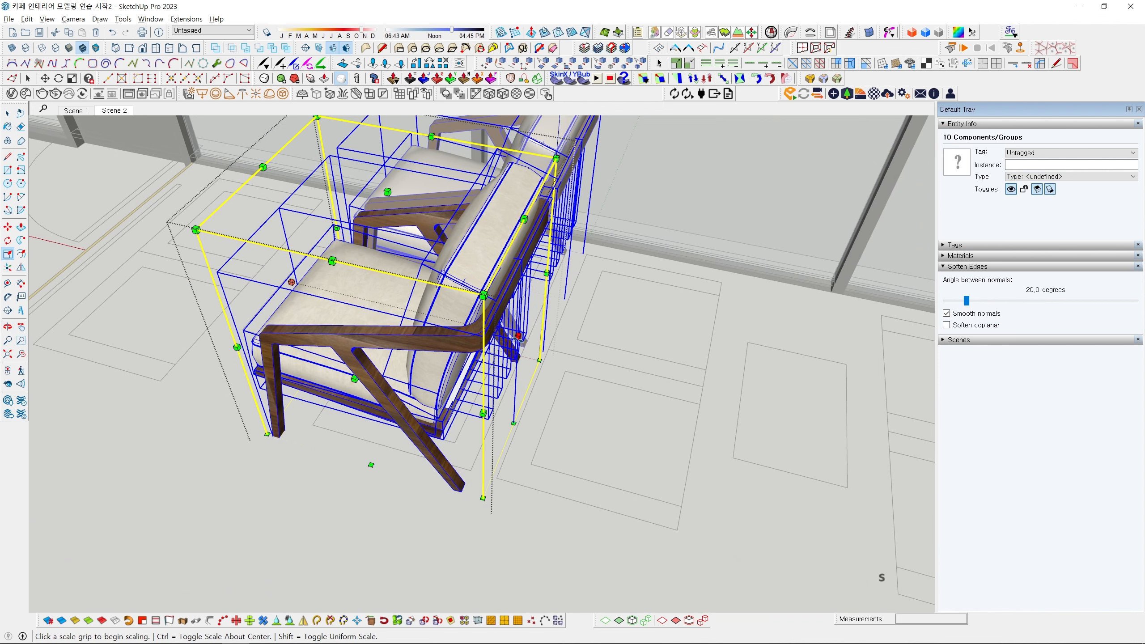
left_click(518, 336)
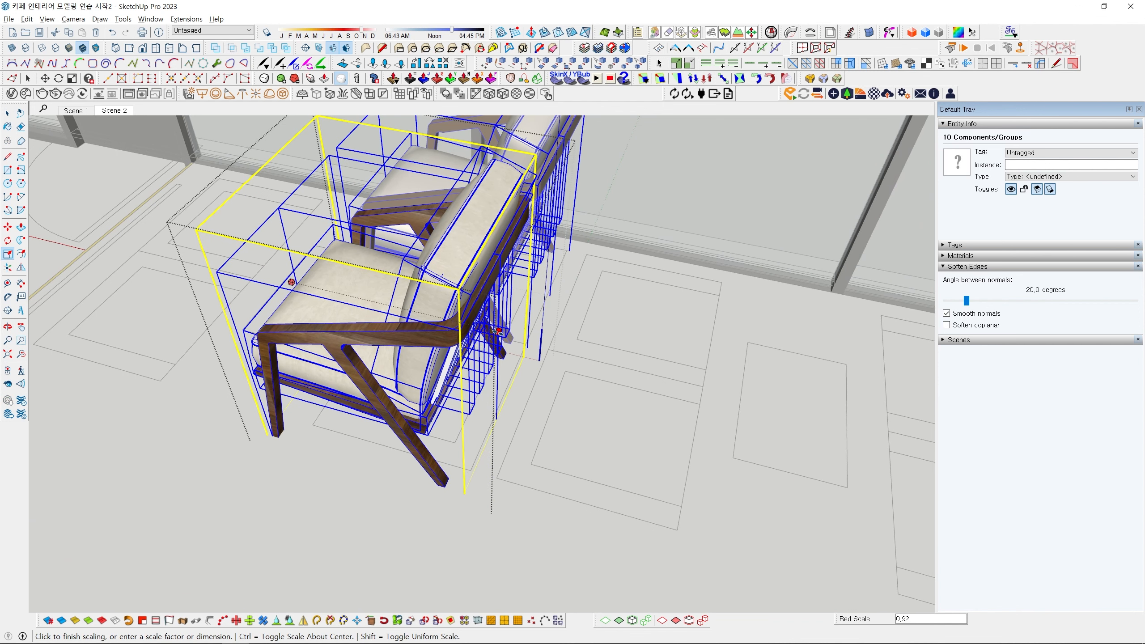
left_click(491, 330)
key("space")
left_click(614, 396)
Select both armchairs and shift them slightly backwards along the red axis to fit their seat outlines.
middle_click_drag(437, 367, 440, 316)
scroll(469, 372, "down", 2)
left_click(426, 312)
left_click(457, 221, "shift")
scroll(451, 361, "up", 3)
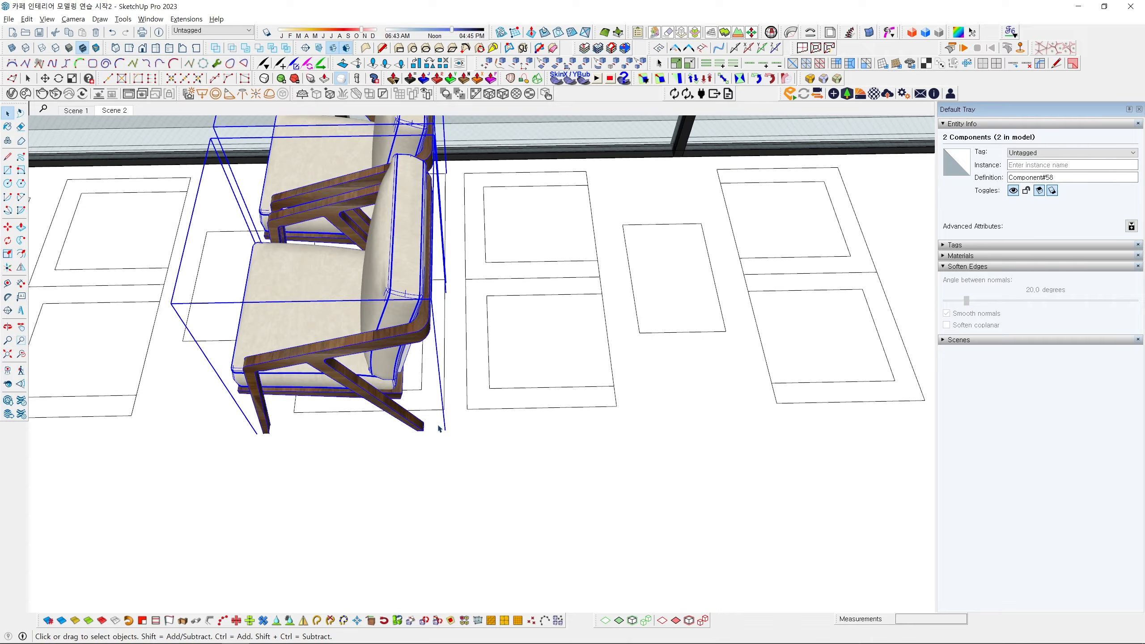
key("m")
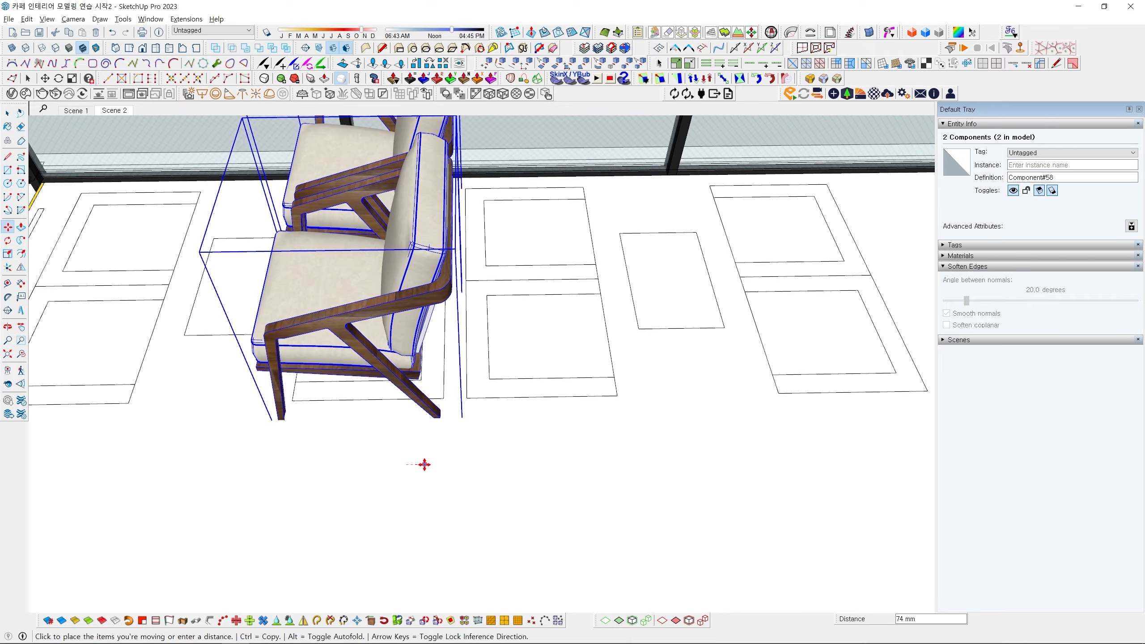
middle_click_drag(427, 463, 586, 370)
key("space")
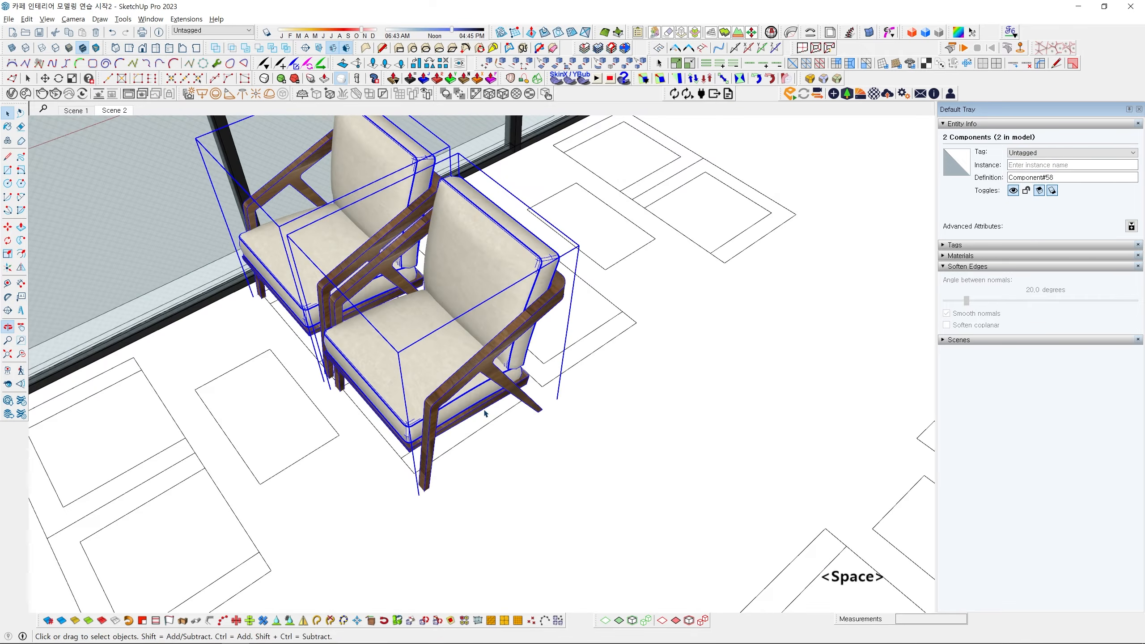
Copy the two armchairs about 1302 mm to the opposite side of the small table outline.
scroll(482, 361, "down", 4)
middle_click_drag(531, 343, 644, 349)
scroll(531, 343, "up", 2)
middle_click_drag(460, 336, 350, 409)
key("m")
key("ctrl")
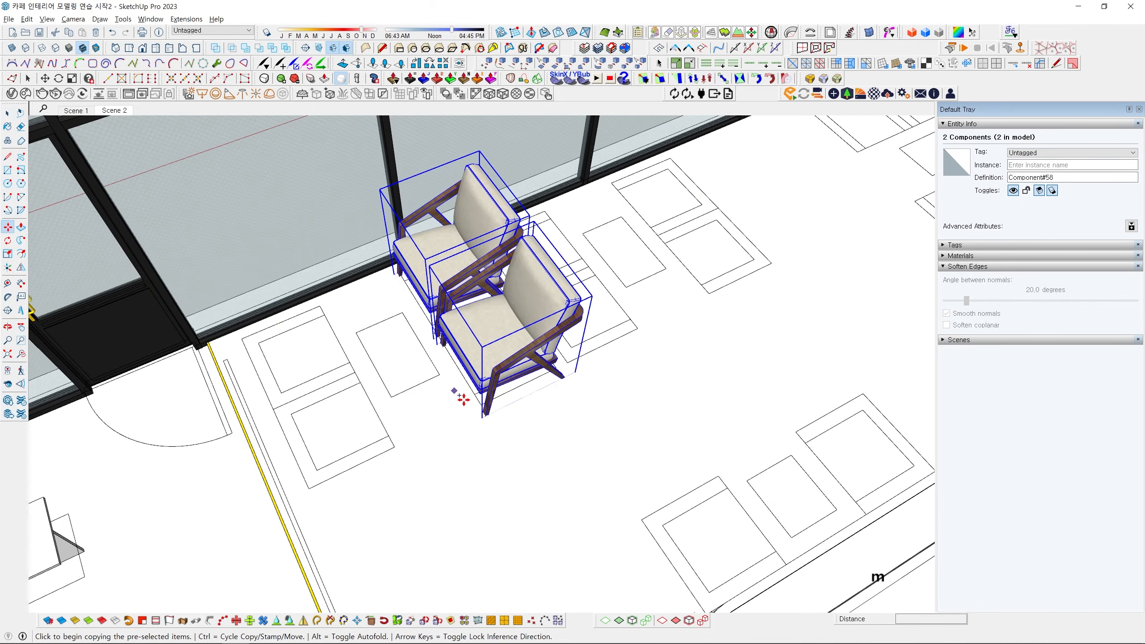
left_click(519, 433)
left_click(353, 509)
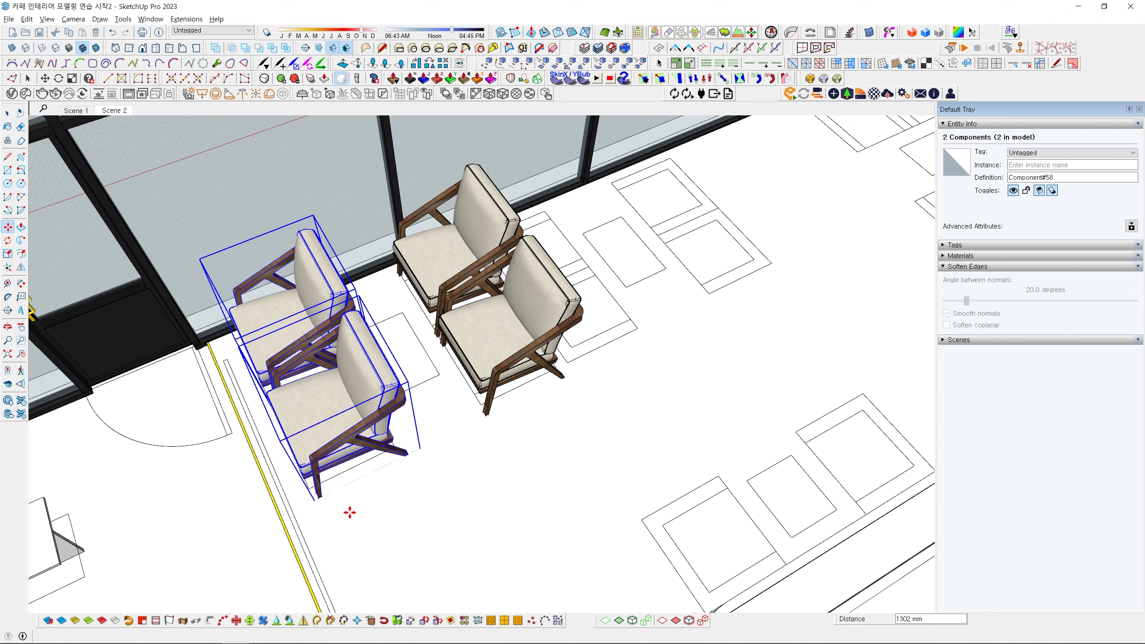
Rotate the two copied armchairs 180 degrees about the vertical axis.
middle_click_drag(348, 511, 263, 481)
key("q")
left_click(332, 458)
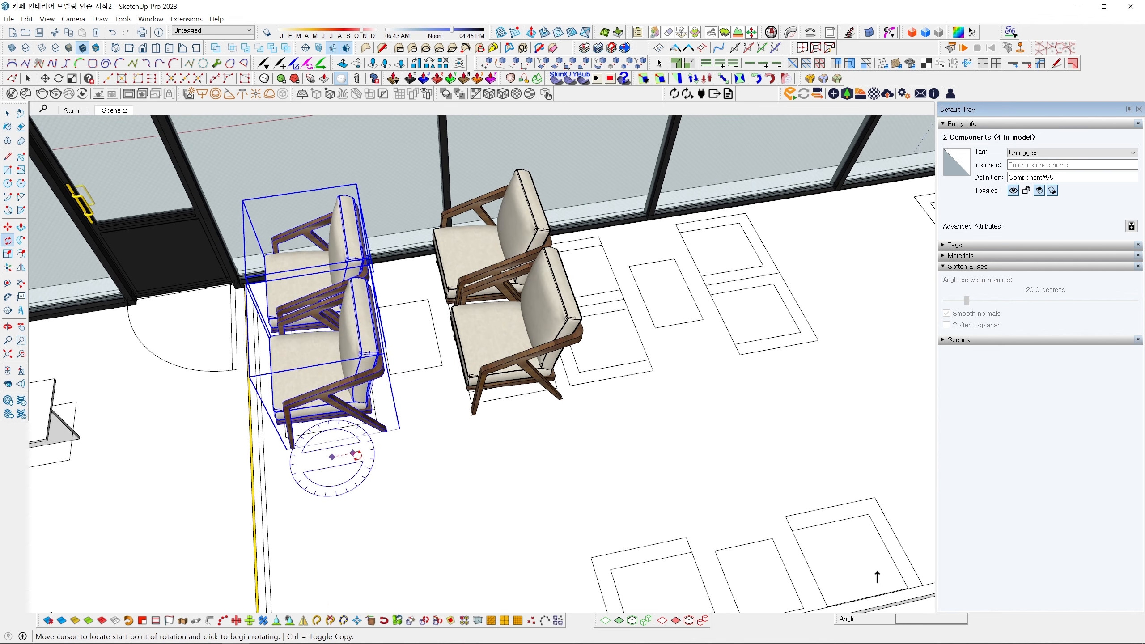
left_click(380, 454)
type("180")
key("Return")
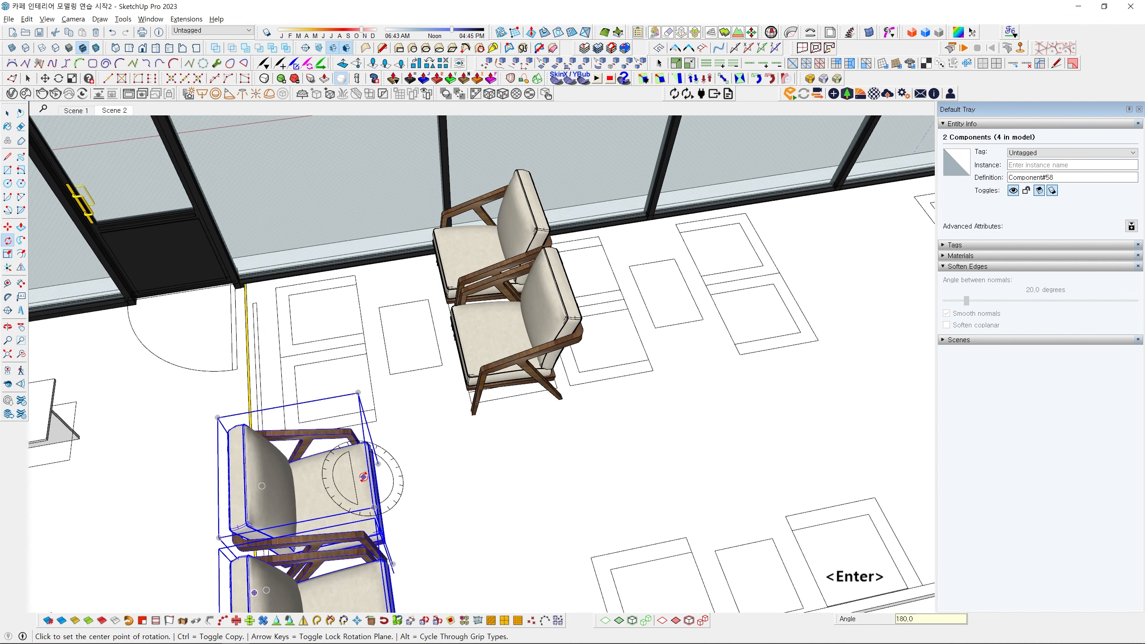
key("space")
Move the rotated pair of armchairs onto the seat outlines across the table, facing the first pair.
scroll(388, 469, "down", 3)
middle_click_drag(388, 469, 404, 391)
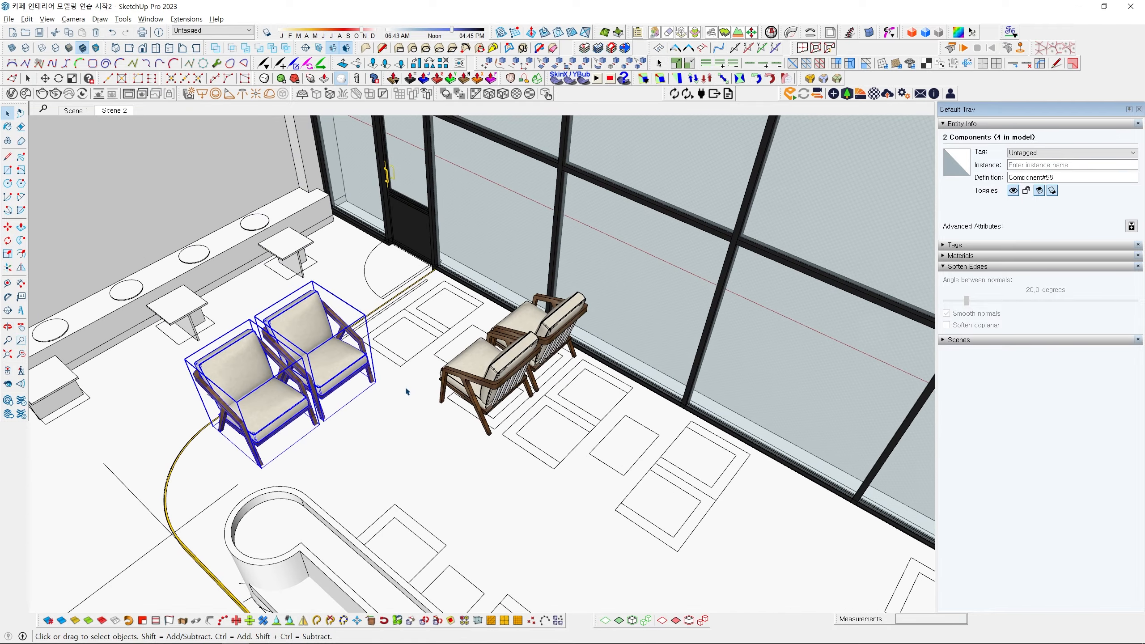
scroll(384, 361, "up", 5)
key("m")
left_click(357, 404)
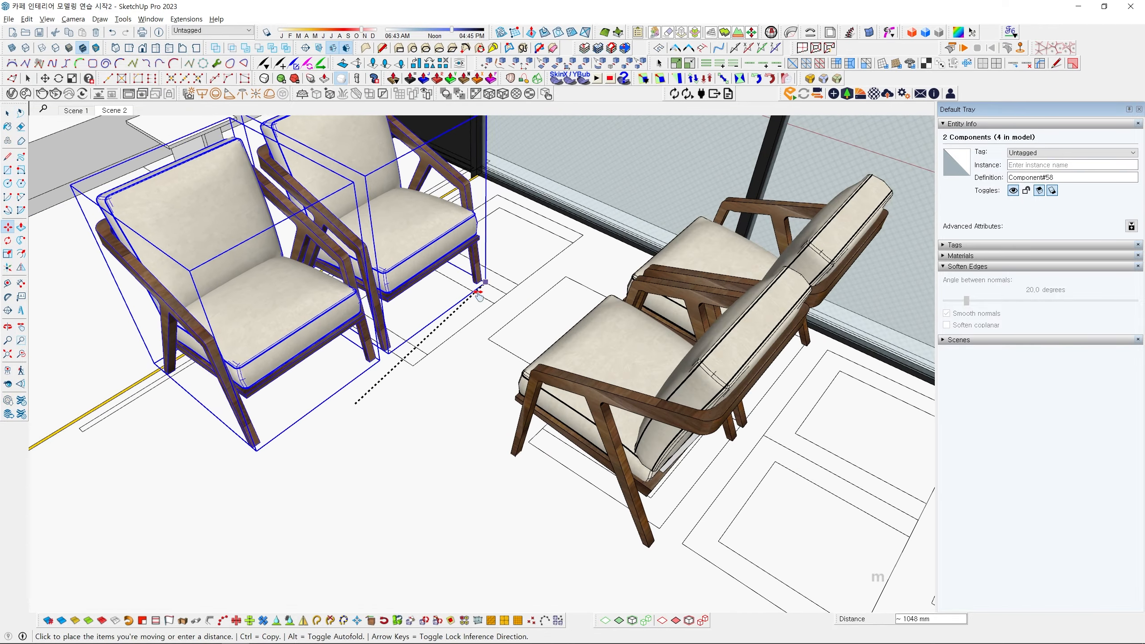
scroll(460, 383, "up", 5)
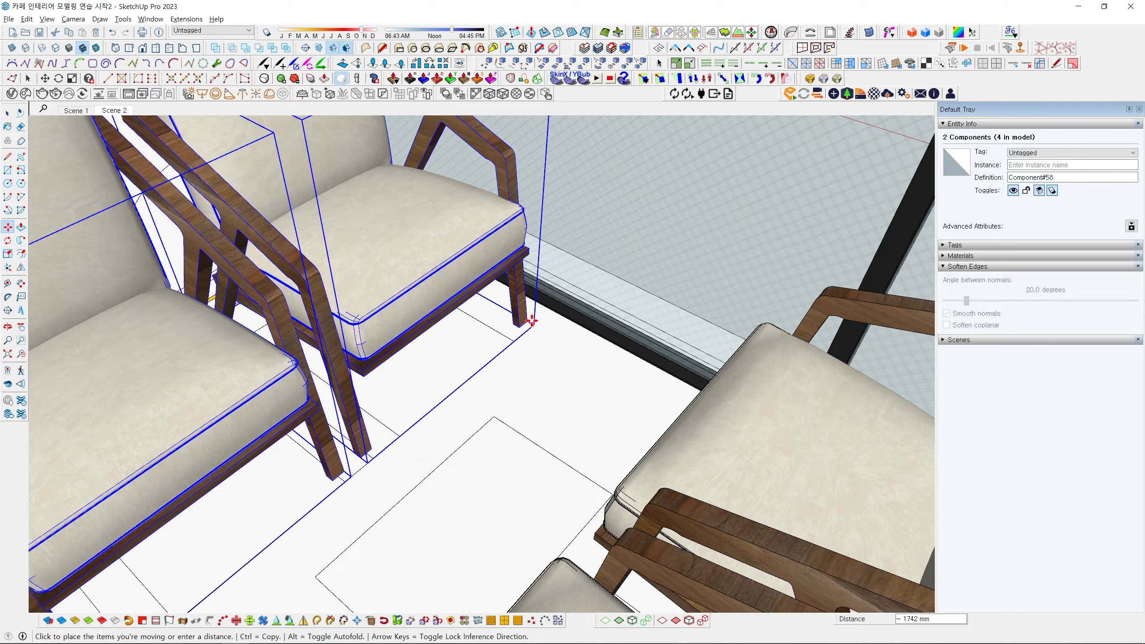
scroll(532, 321, "down", 5)
middle_click_drag(532, 320, 654, 506)
key("space")
Select all four armchairs and copy them about 2200 mm along the window wall to the next table outline.
scroll(373, 346, "up", 5)
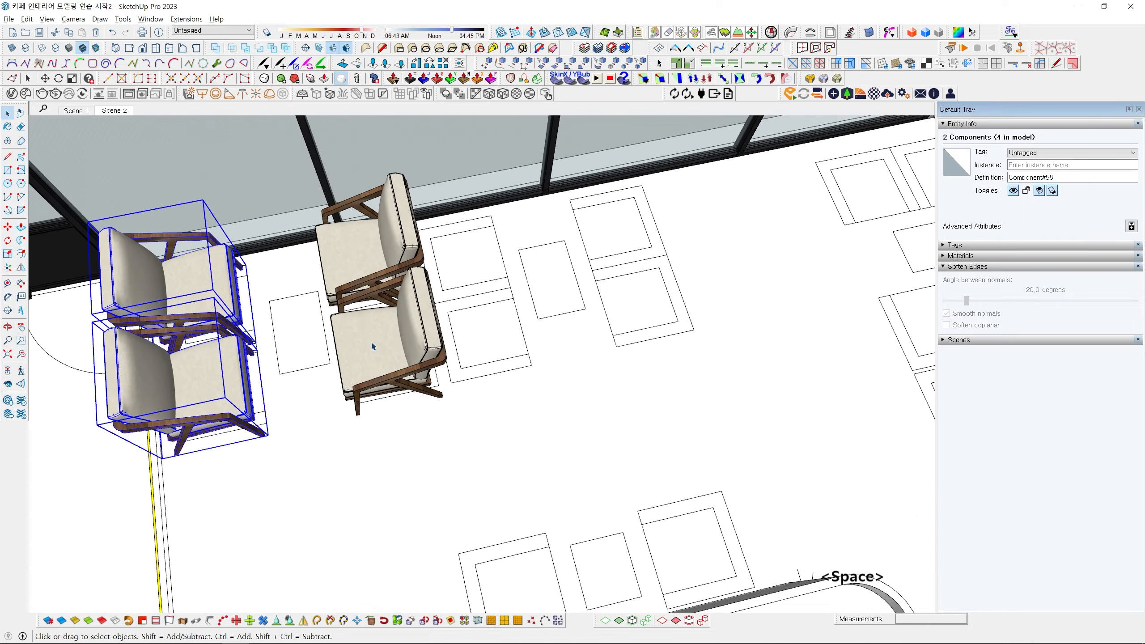
left_click(363, 277, "shift")
scroll(363, 278, "down", 3)
middle_click_drag(363, 278, 401, 264, "shift")
key("m")
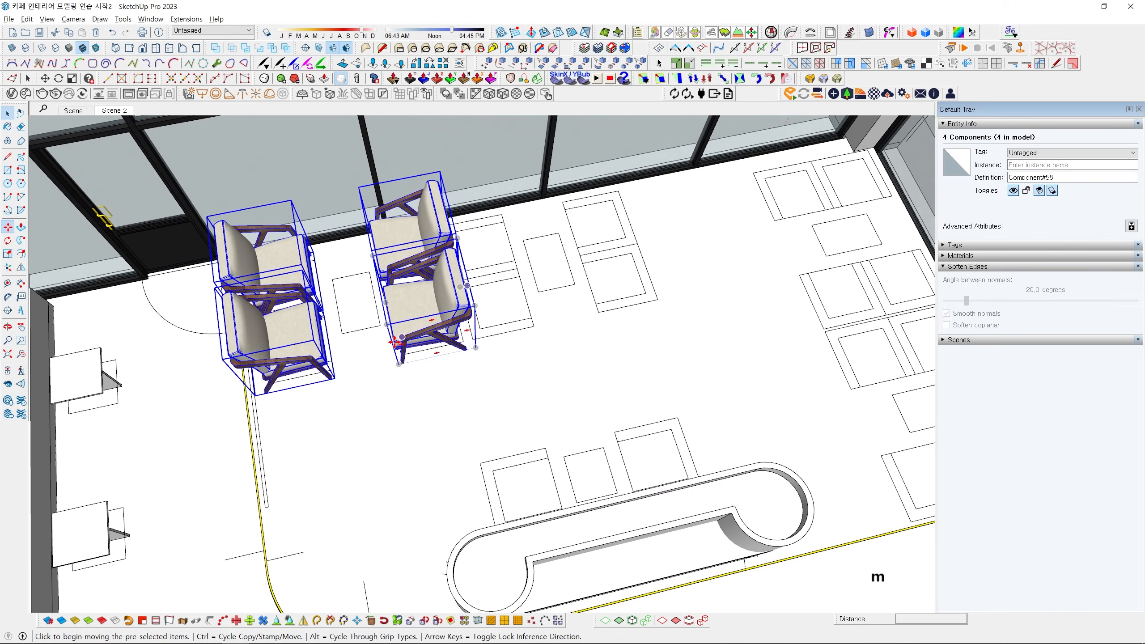
key("ctrl")
left_click(361, 329)
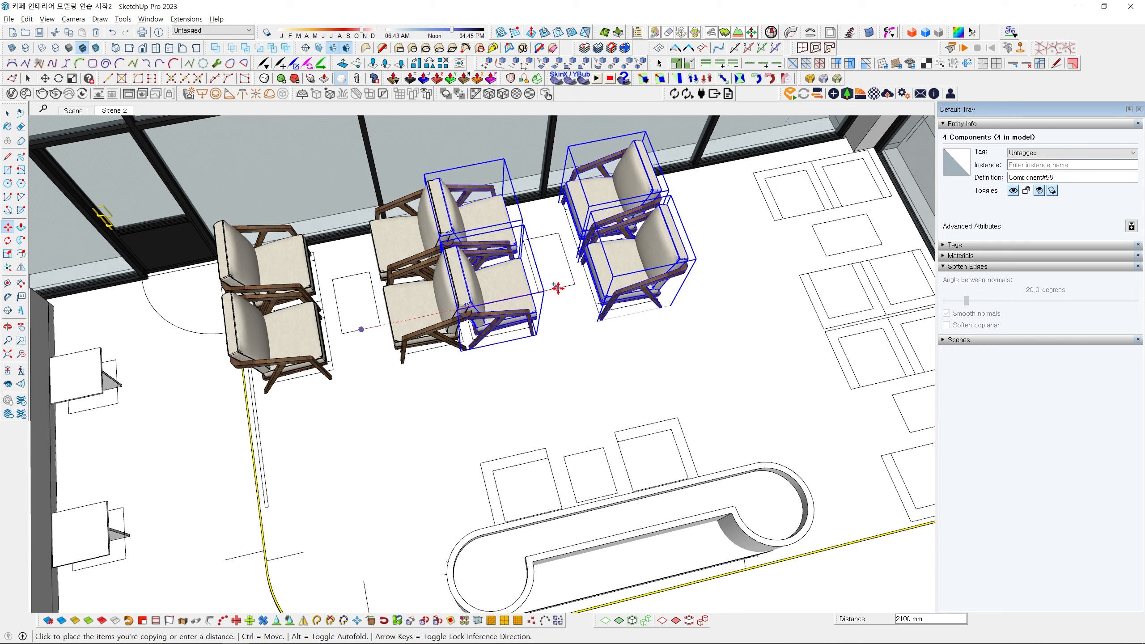
scroll(558, 288, "up", 5)
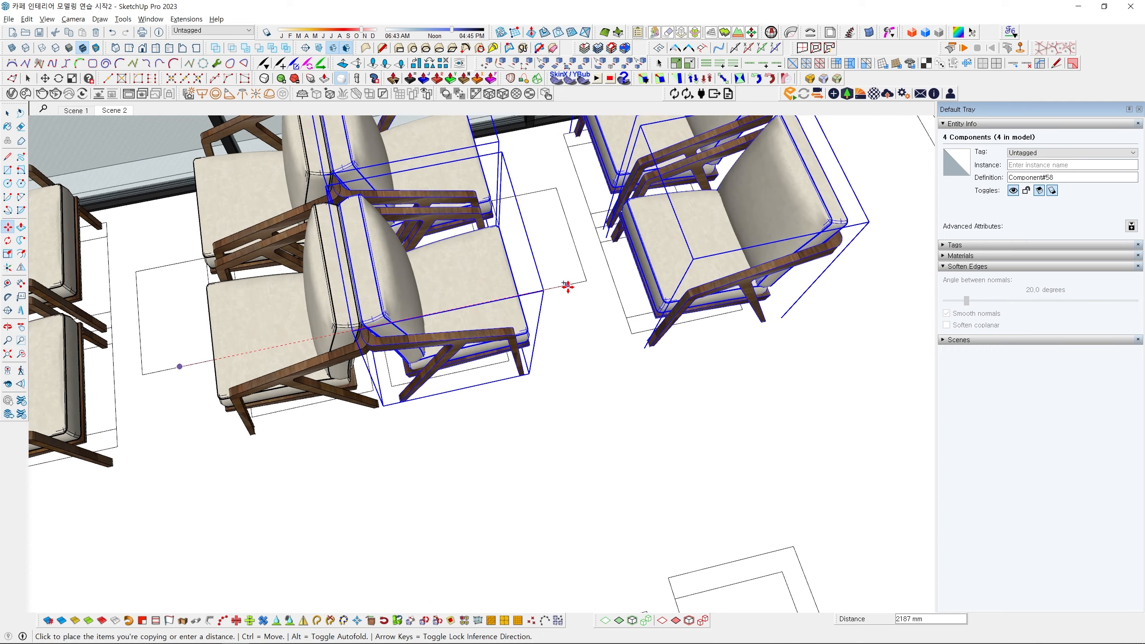
left_click(579, 286)
scroll(530, 332, "down", 5)
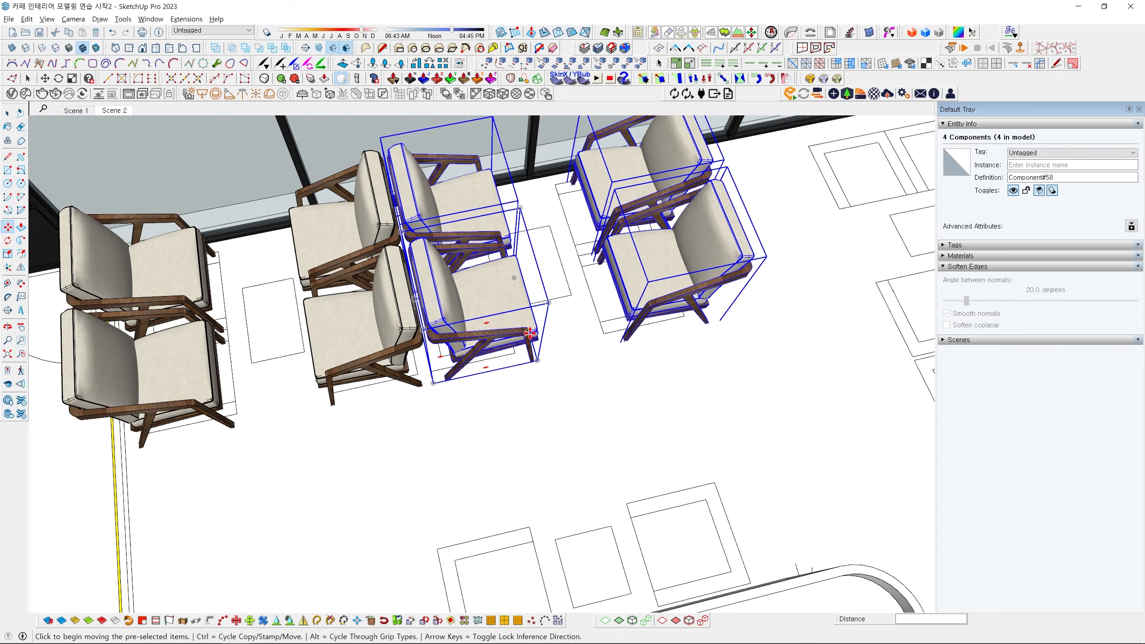
Copy the second set of four armchairs to the table outline in the corner between the two window walls.
middle_click_drag(599, 327, 391, 350, "shift")
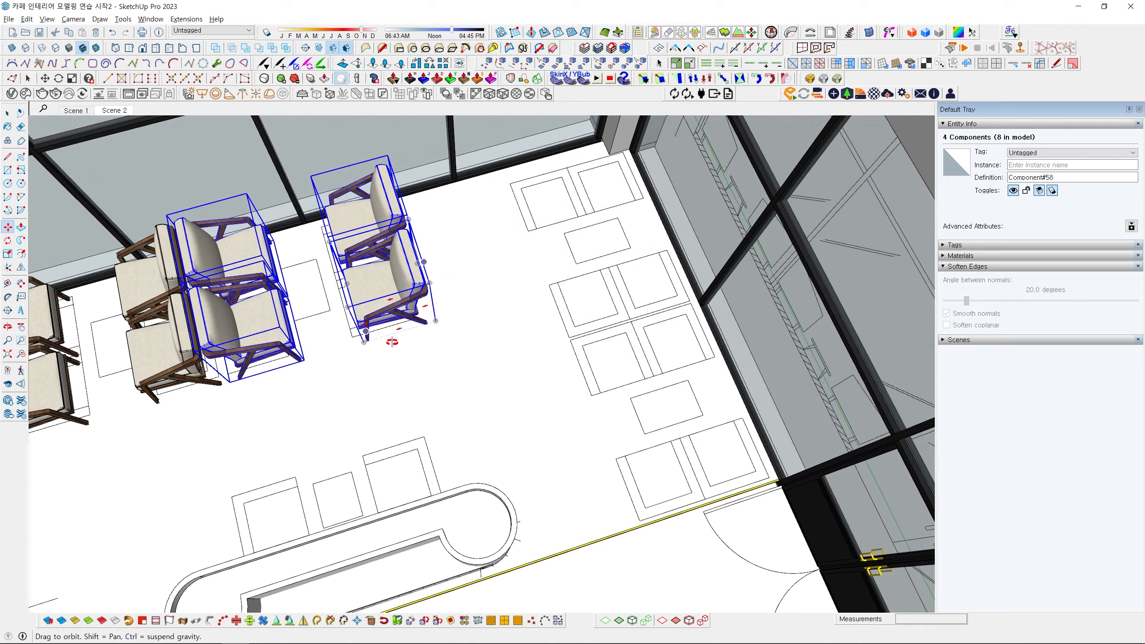
left_click(312, 315)
middle_click_drag(602, 235, 542, 416, "shift")
scroll(542, 417, "up", 2)
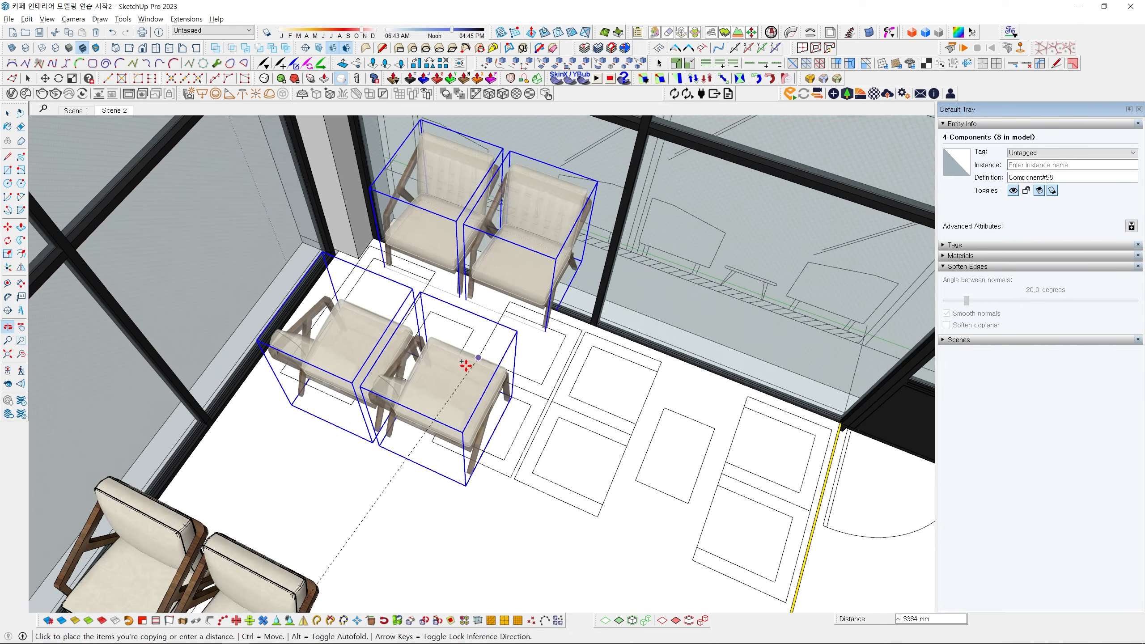
left_click(436, 385)
Rotate the copied set of four corner armchairs 90 degrees about the vertical axis.
key("q")
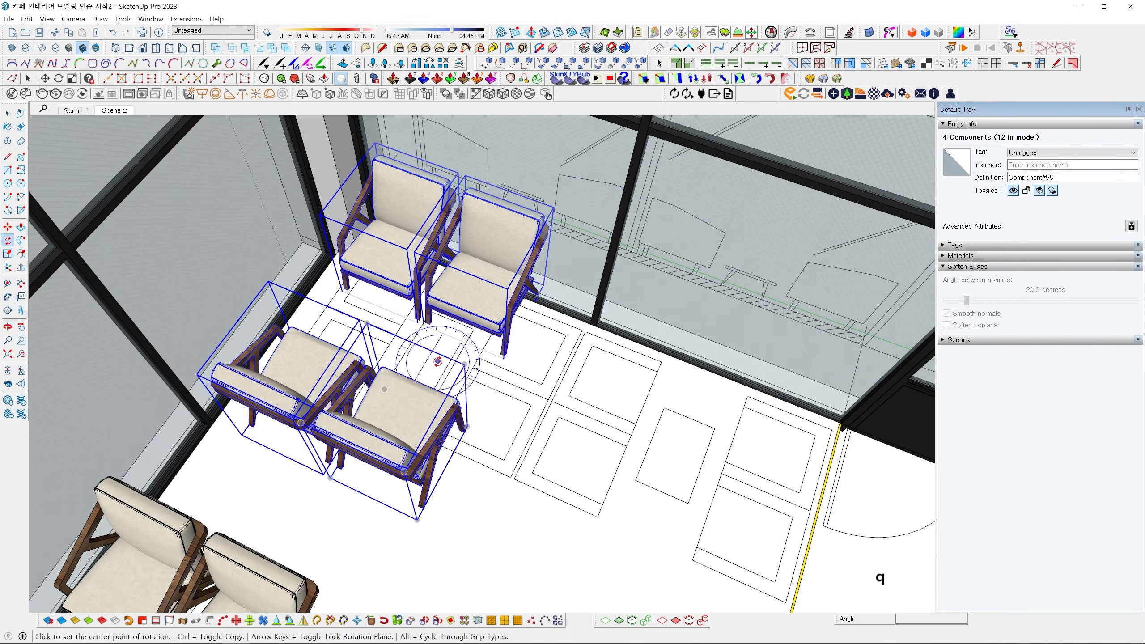
left_click(456, 371)
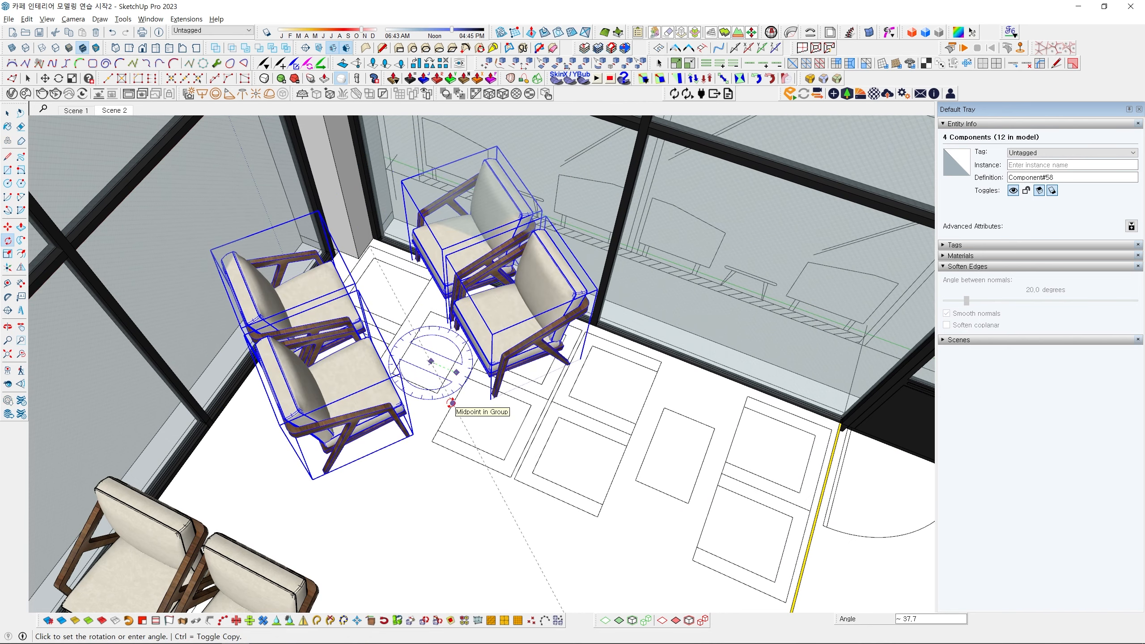
type("90")
key("Return")
Move the four rotated armchairs toward the seat outlines in the corner between the window walls.
scroll(451, 403, "down", 2)
middle_click_drag(451, 403, 383, 377)
scroll(356, 370, "up", 6)
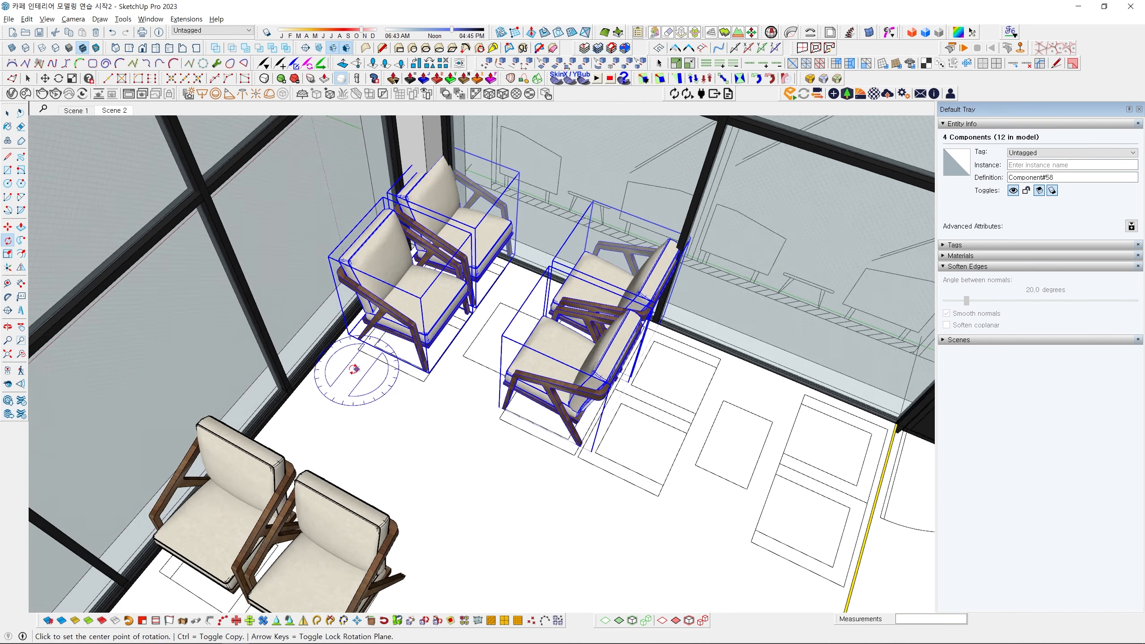
key("m")
scroll(348, 325, "up", 1)
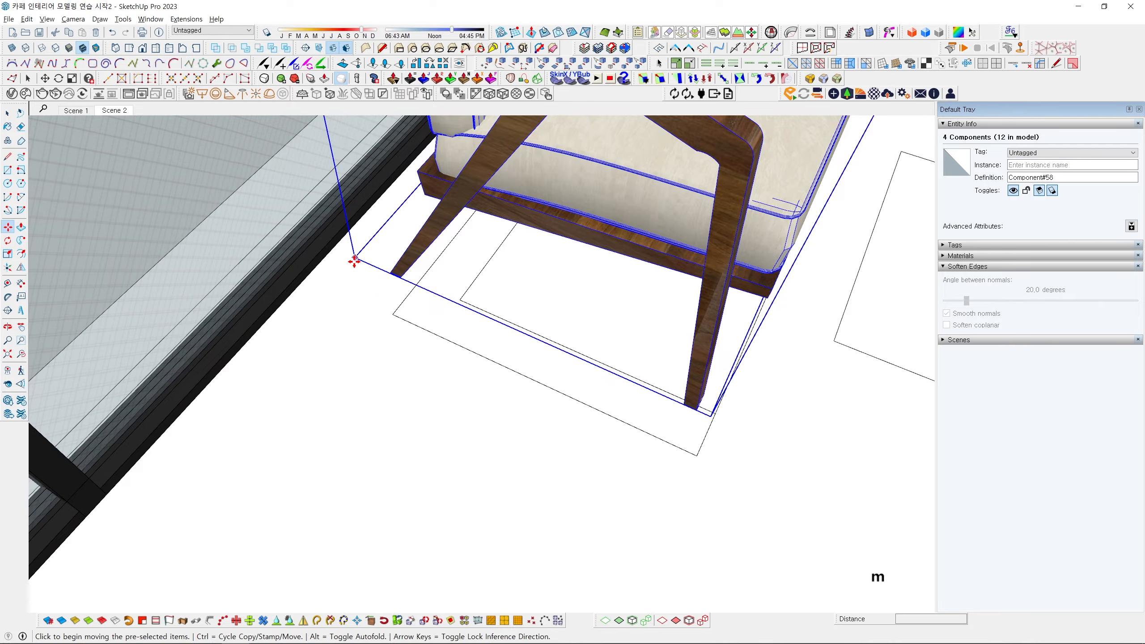
left_click(355, 259)
left_click(313, 302)
scroll(423, 317, "down", 2)
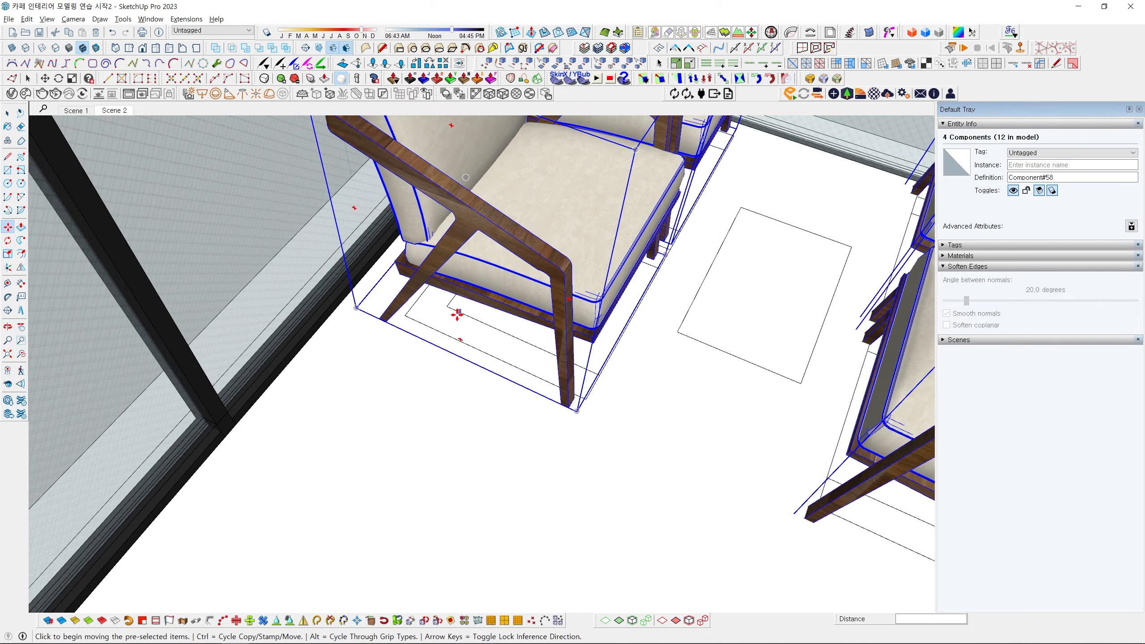
Shift the same four armchairs about 226 mm away from the adjacent window wall to fit their seat outlines.
scroll(458, 315, "down", 5)
middle_click_drag(766, 433, 645, 537)
scroll(541, 334, "up", 2)
left_click(525, 328)
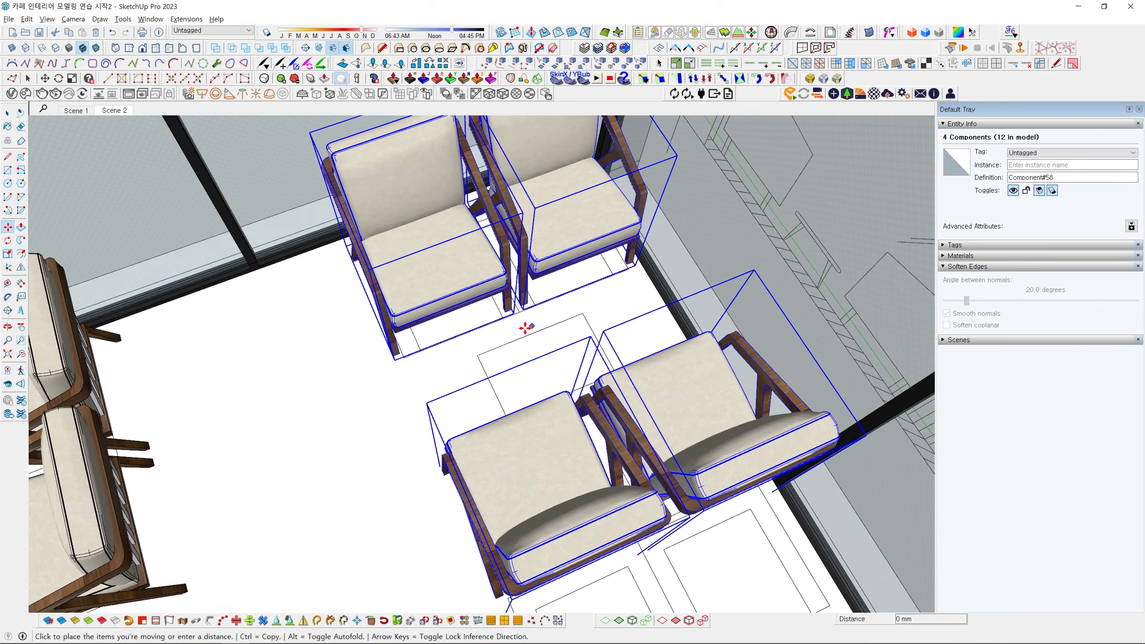
scroll(509, 335, "down", 2)
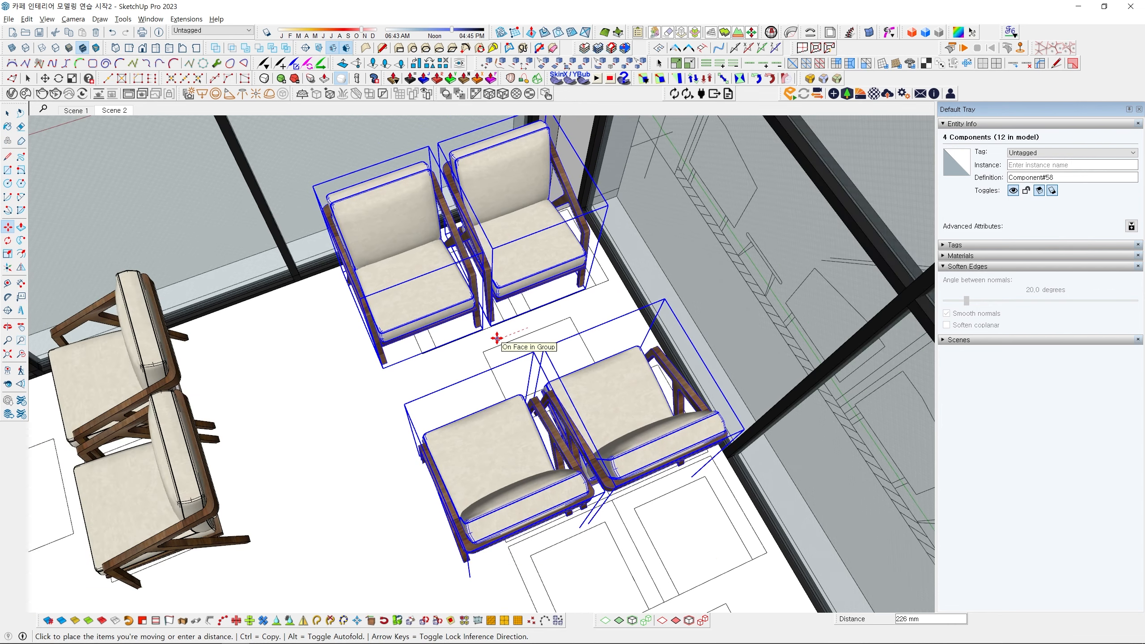
left_click(496, 338)
scroll(491, 339, "down", 2)
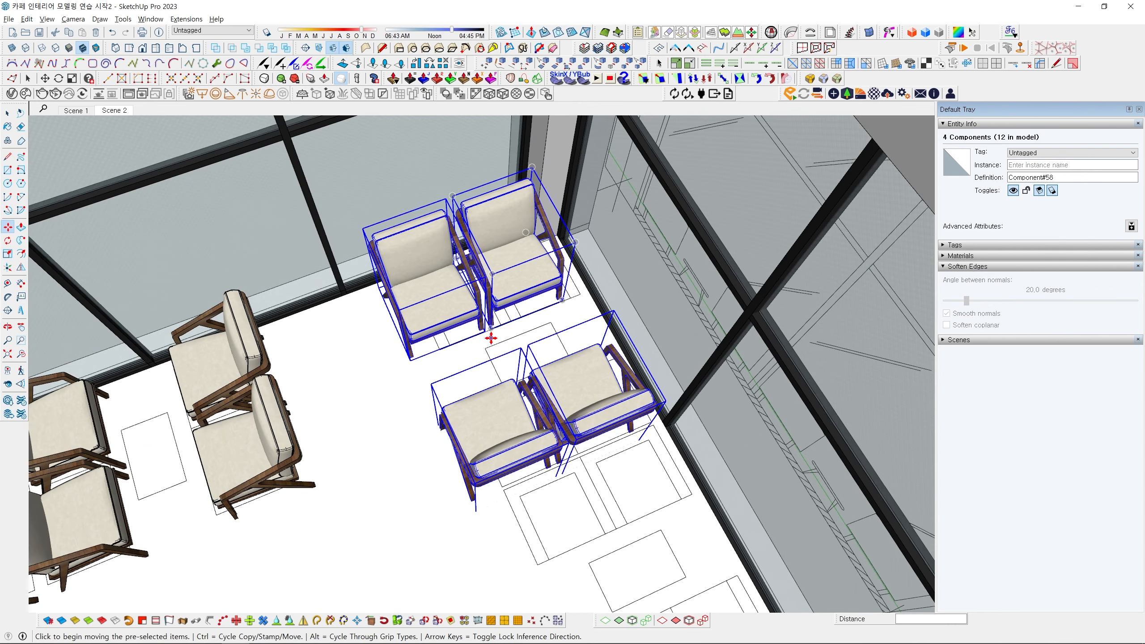
Copy the set of four armchairs along the window wall to the table outline nearest the entrance door.
scroll(491, 338, "down", 2)
middle_click_drag(491, 339, 595, 374)
middle_click_drag(595, 375, 487, 347, "shift")
scroll(414, 373, "up", 3)
left_click(445, 386)
key("ctrl")
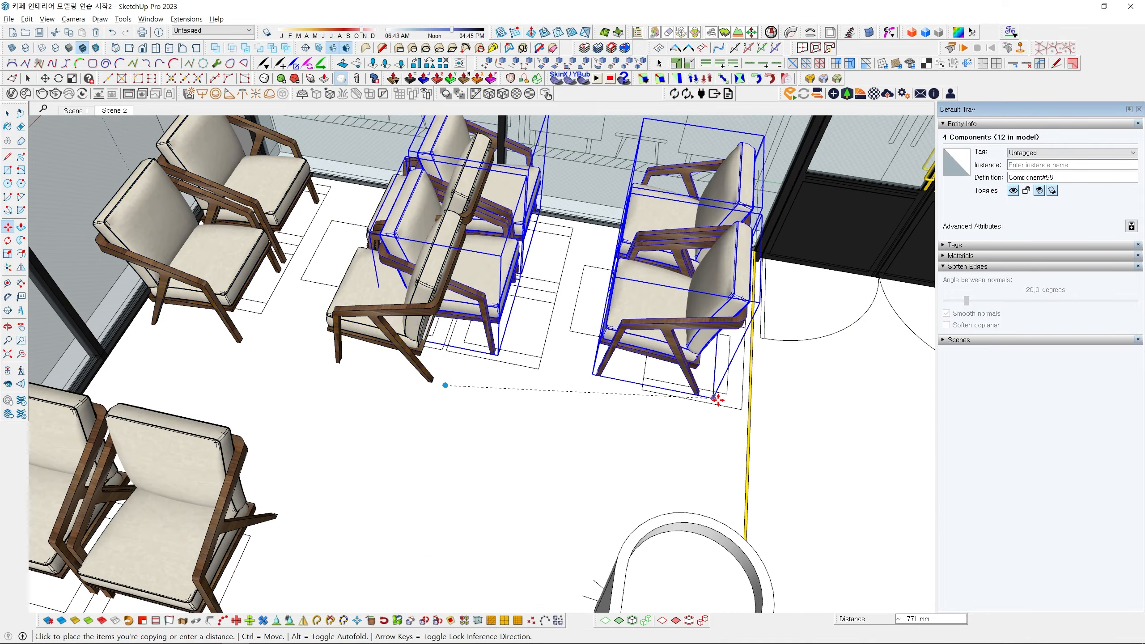
scroll(722, 399, "up", 3)
left_click(748, 411)
scroll(747, 411, "down", 5)
key("space")
left_click_drag(501, 461, 419, 289)
key("space")
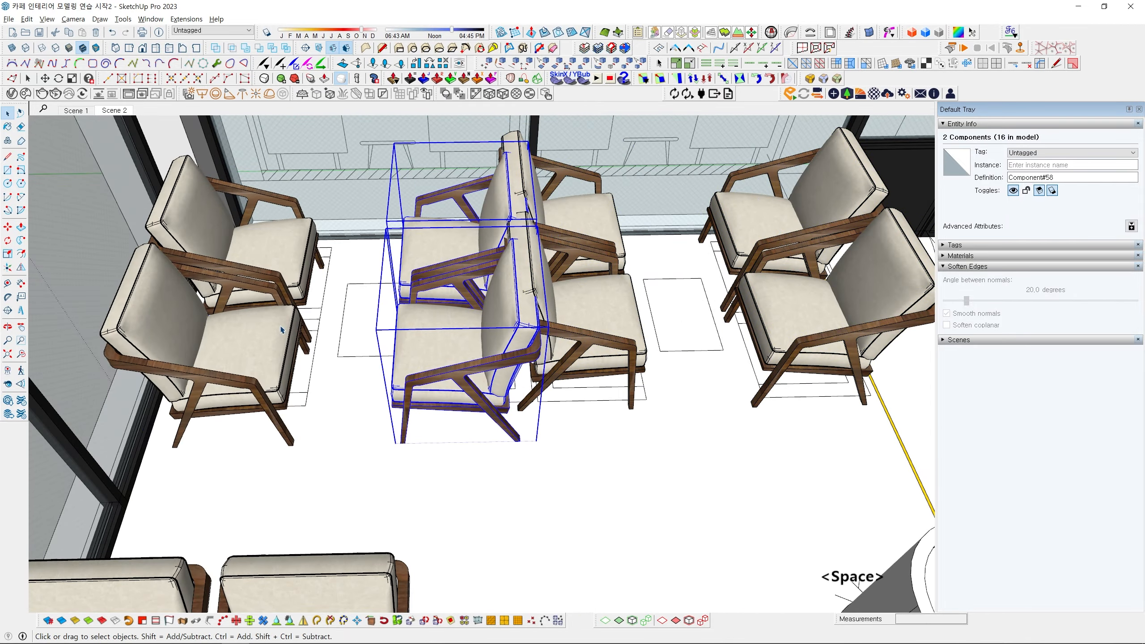
left_click_drag(281, 328, 253, 217, "shift")
scroll(368, 473, "up", 3)
key("m")
key("space")
scroll(351, 470, "down", 4)
middle_click_drag(351, 471, 537, 419)
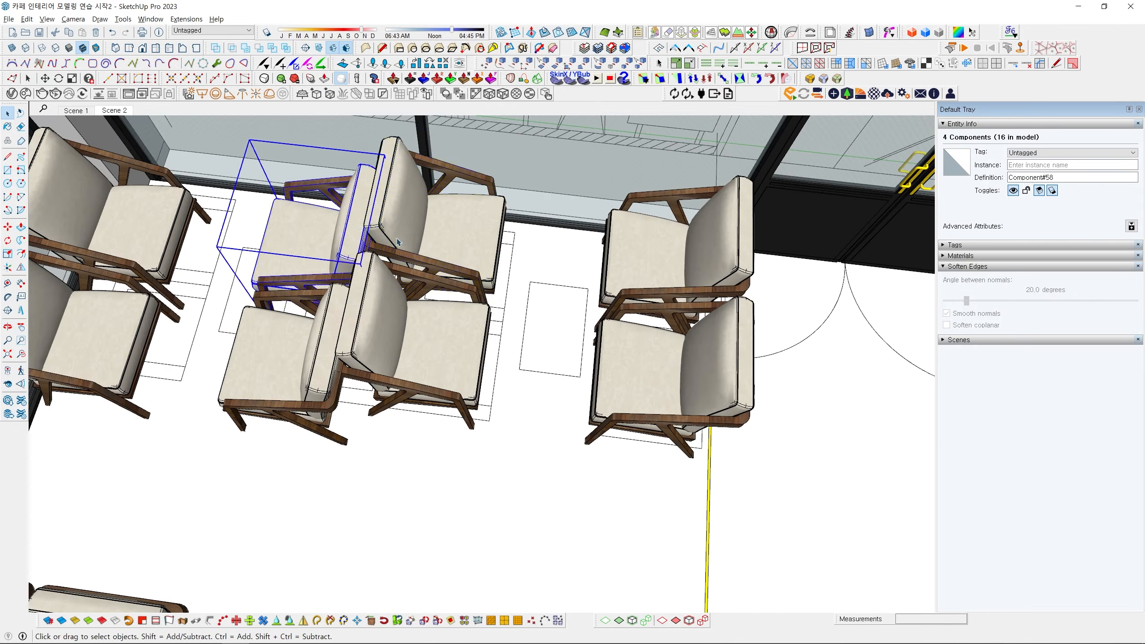
Select the overlapping armchairs between the two tables and move them slightly to separate their backs.
left_click_drag(532, 420, 469, 253)
scroll(399, 475, "up", 3)
key("m")
left_click(400, 475)
left_click(447, 458)
Select the next pair of armchairs and nudge it into line with its seat outlines.
scroll(447, 459, "down", 4)
key("space")
middle_click_drag(447, 459, 493, 289)
left_click_drag(631, 361, 541, 234)
middle_click_drag(500, 289, 390, 401)
key("m")
left_click(567, 403)
left_click(550, 410)
scroll(550, 409, "down", 5)
Select the four armchairs around the table outline nearest the entrance and move them about 209 mm toward their seat outlines.
key("space")
left_click(539, 330)
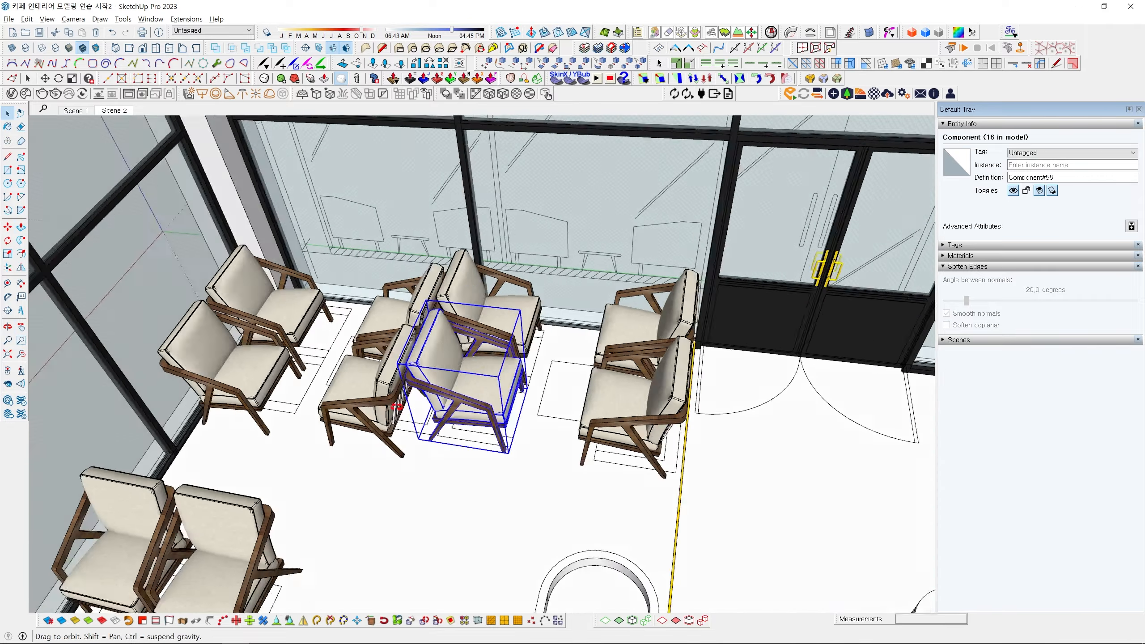
left_click(519, 306, "shift")
left_click(654, 379, "shift")
left_click(631, 449, "shift")
scroll(445, 433, "up", 4)
key("m")
left_click(447, 473)
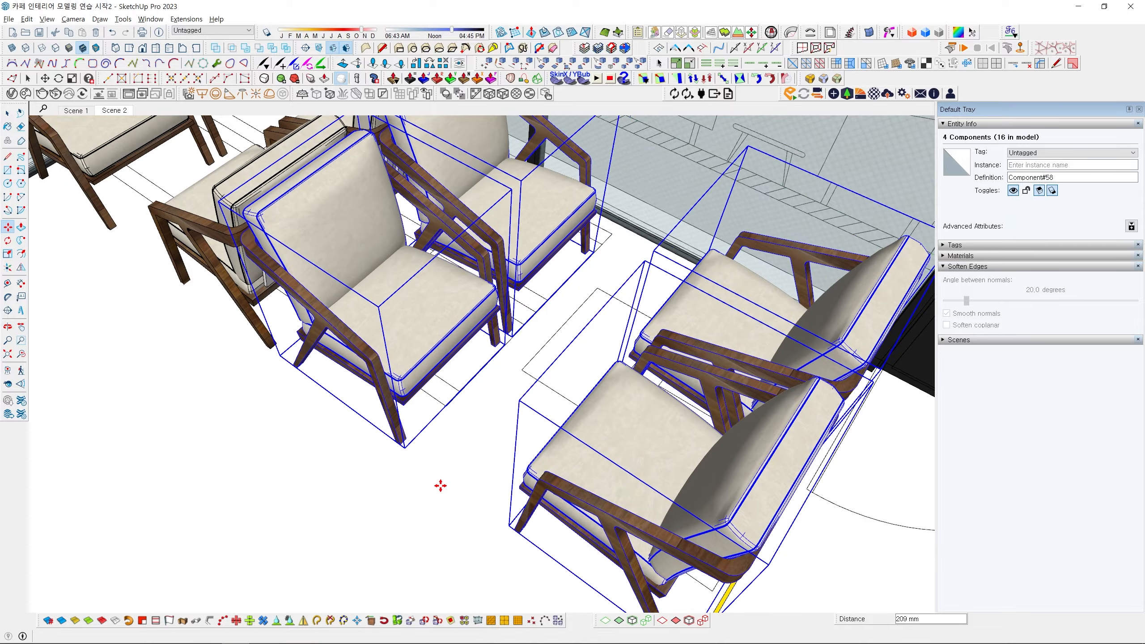
left_click(440, 486)
middle_click_drag(439, 486, 360, 356)
key("space")
scroll(557, 415, "down", 4)
middle_click_drag(360, 357, 564, 347, "shift")
scroll(510, 306, "up", 8)
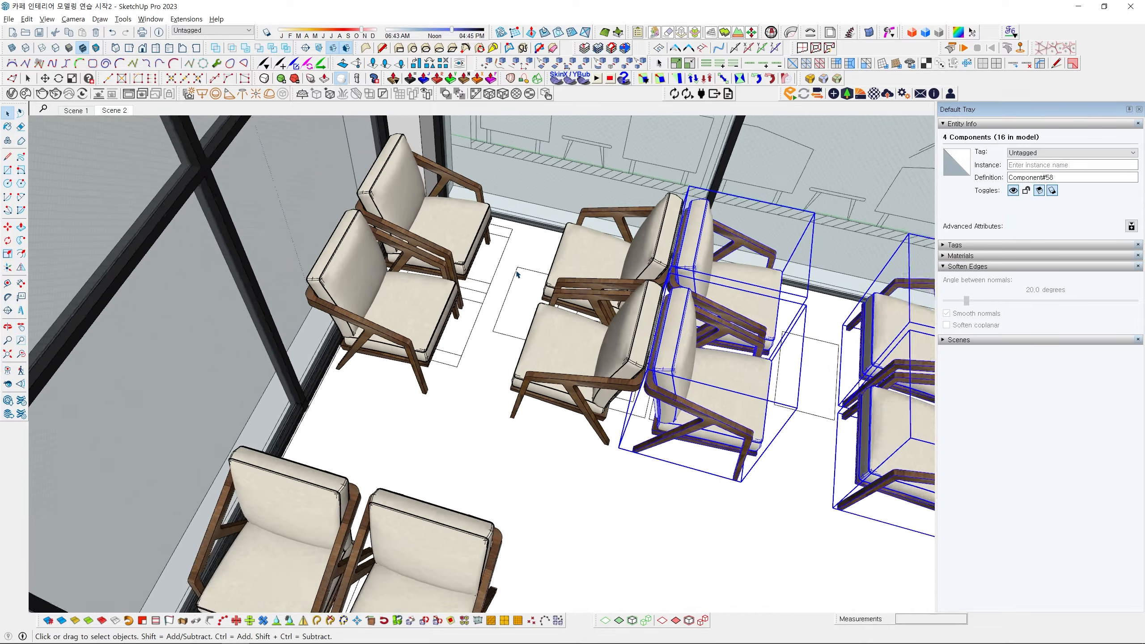
scroll(511, 306, "down", 6)
middle_click_drag(527, 305, 338, 402)
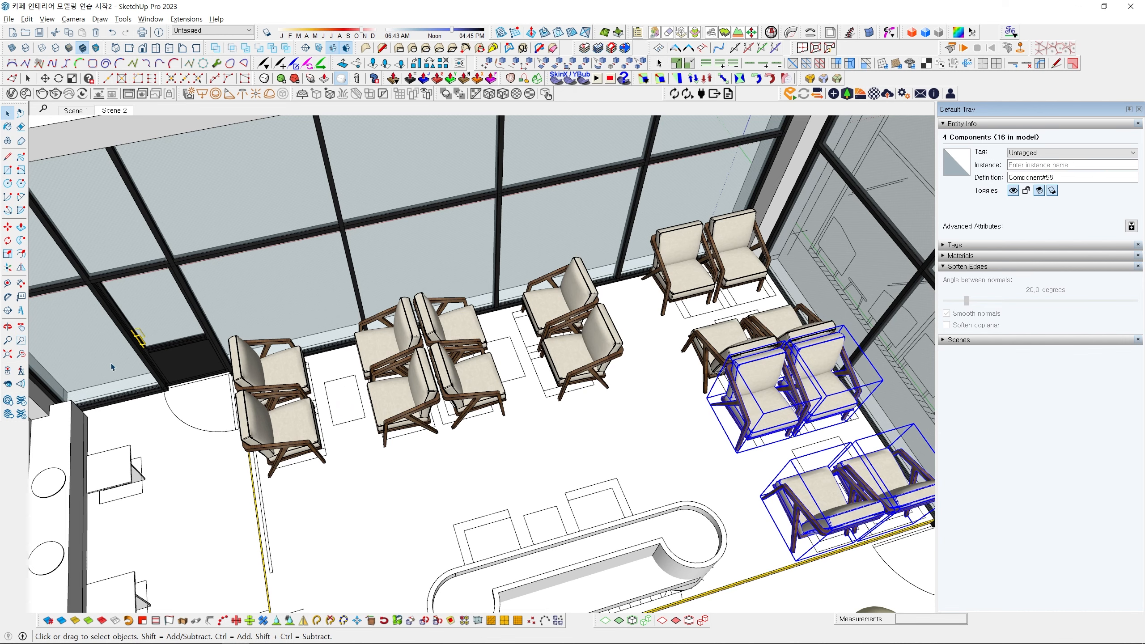
Open 3D Warehouse and replace the previous search term with "table" to find table models.
left_click(8, 401)
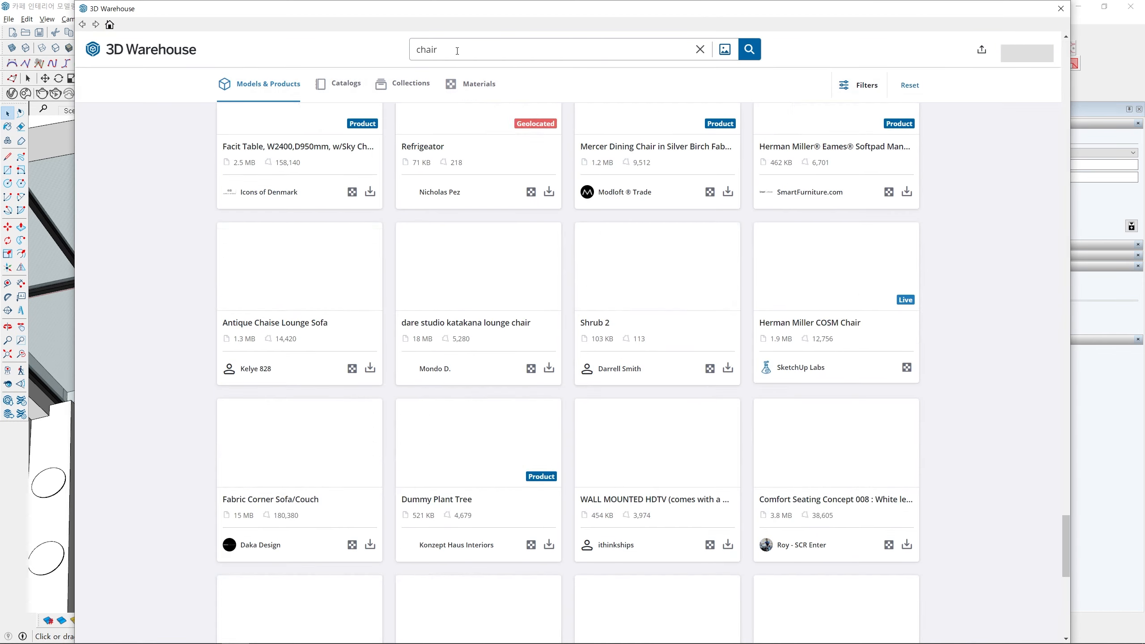
double_click(472, 48)
key("BackSpace")
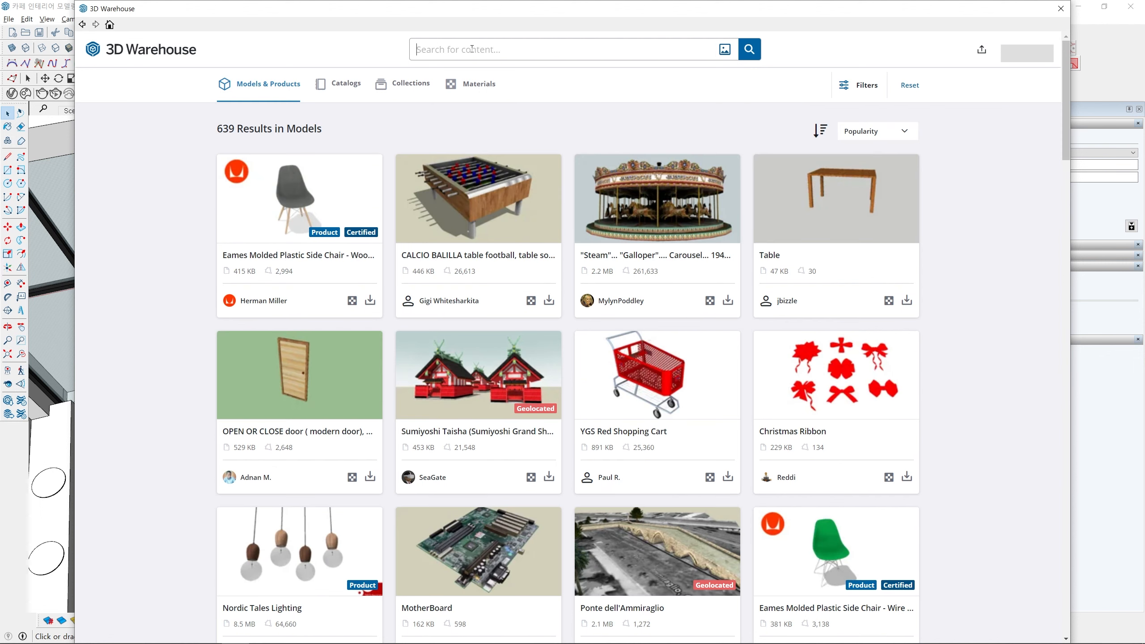
type("table")
key("Return")
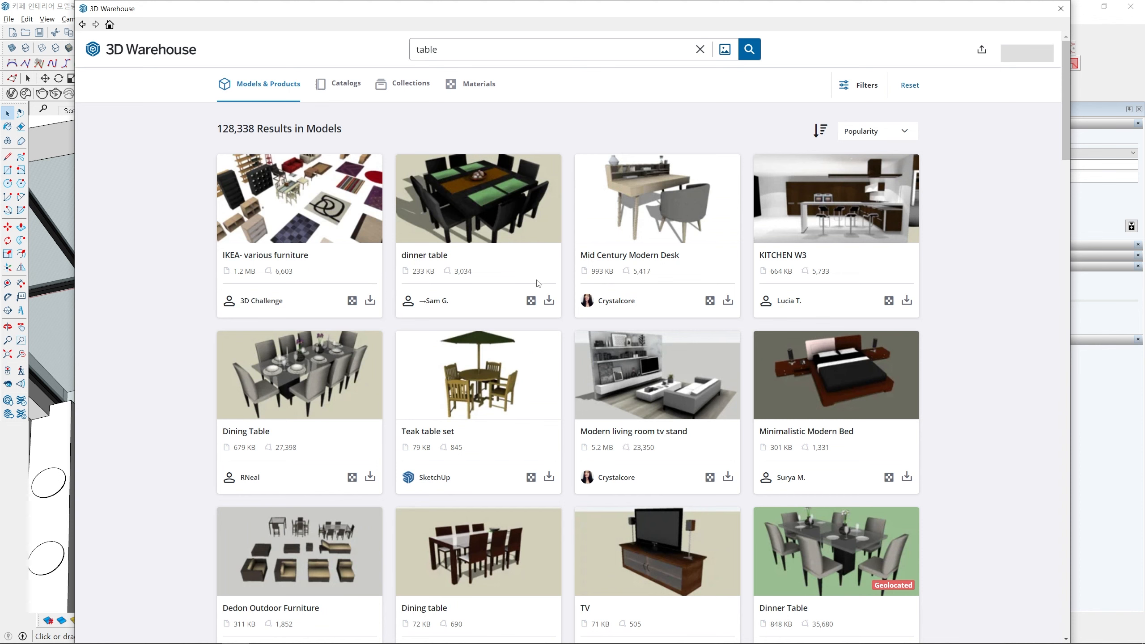
Sort the table search results by Likes.
scroll(548, 283, "down", 3)
scroll(854, 143, "up", 3)
left_click(873, 132)
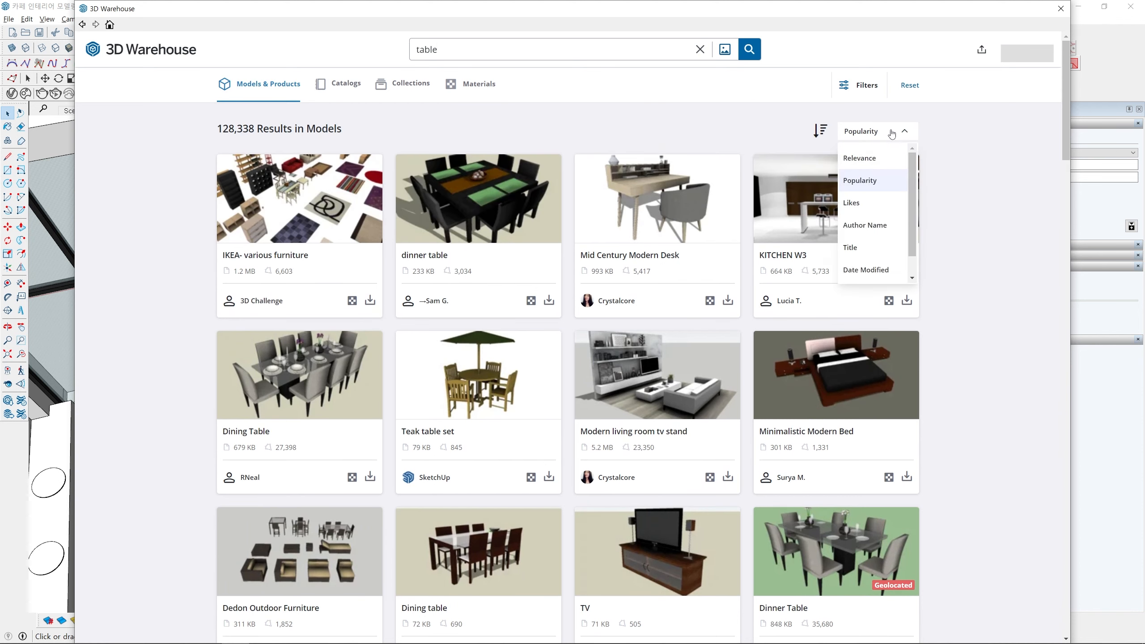
left_click(872, 206)
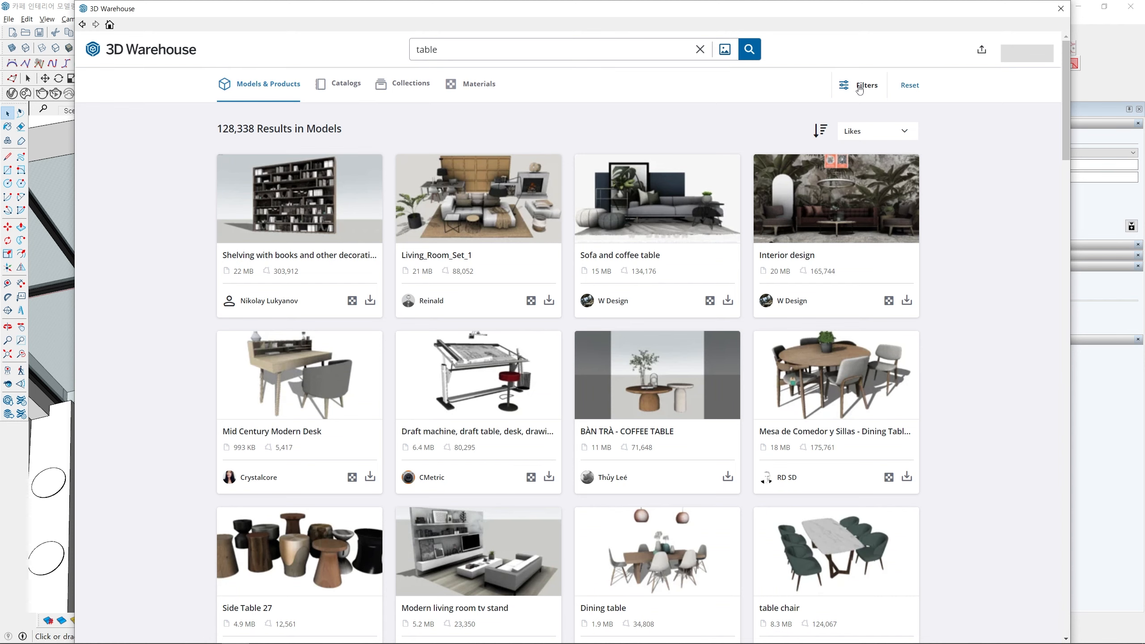
Filter the table models to a file size of up to 10 MB and a polygon count of up to 10K.
left_click(860, 87)
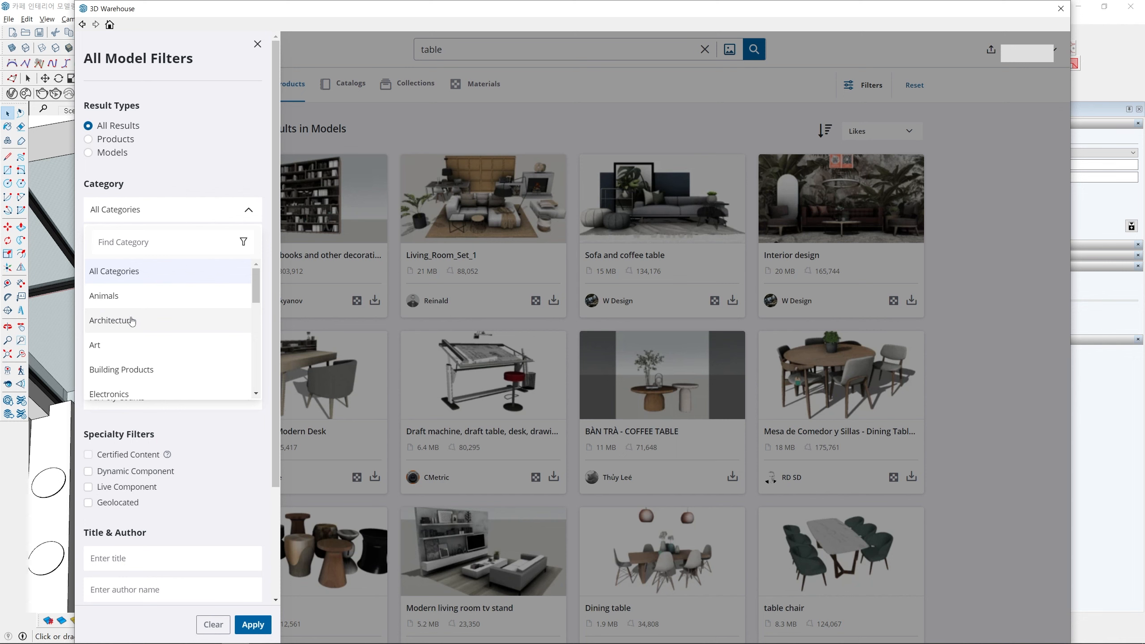
left_click(158, 184)
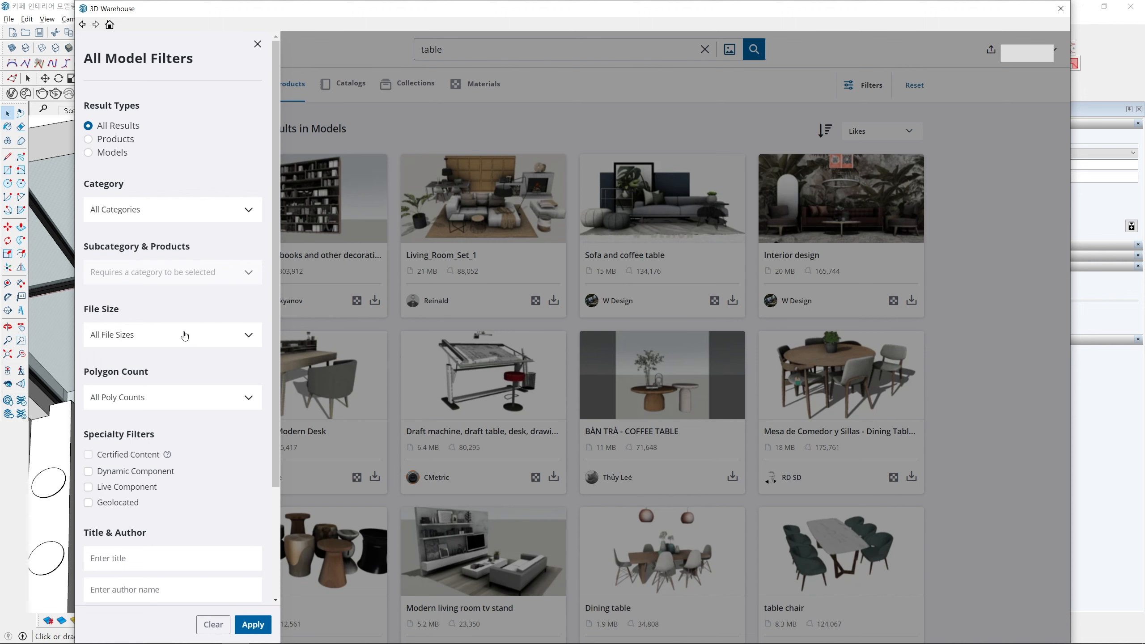
left_click(155, 340)
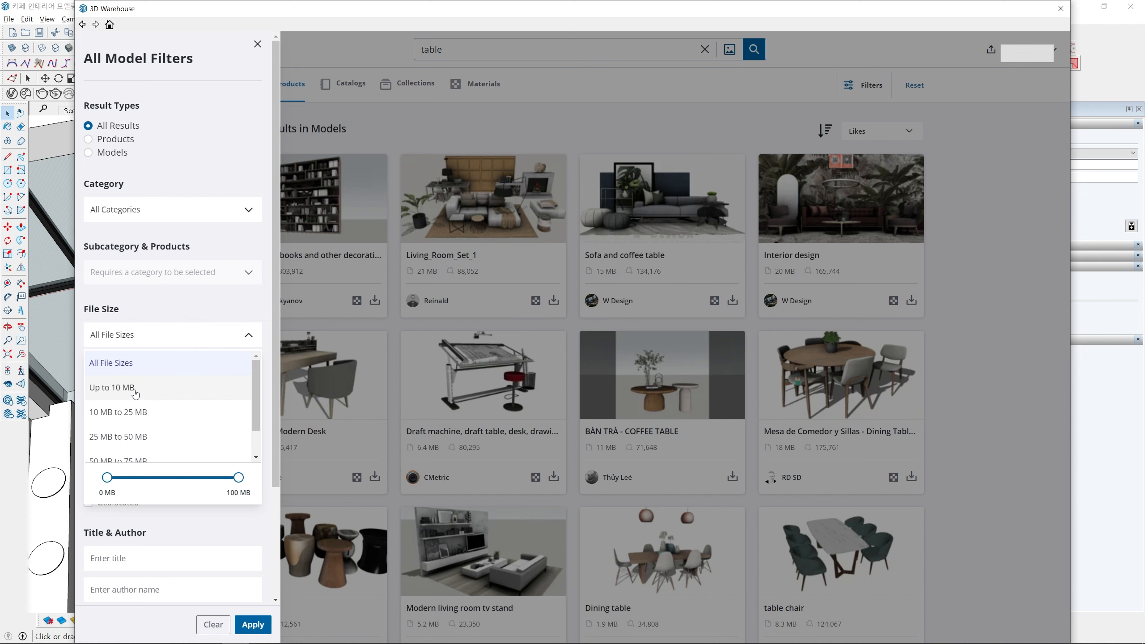
left_click(135, 393)
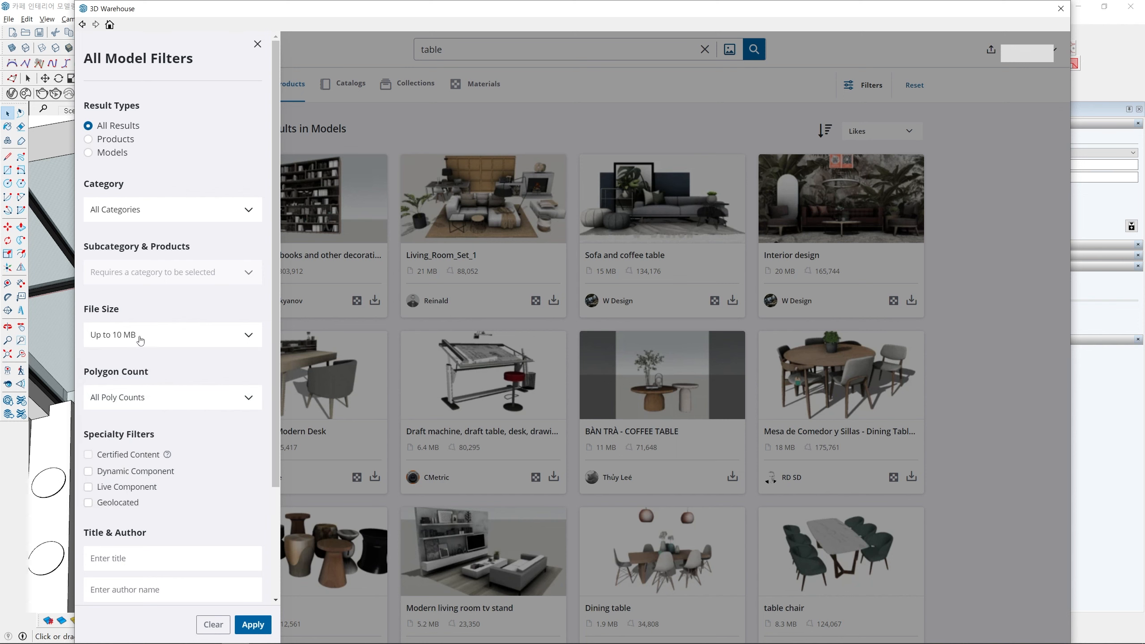
scroll(190, 351, "down", 1)
left_click(139, 343)
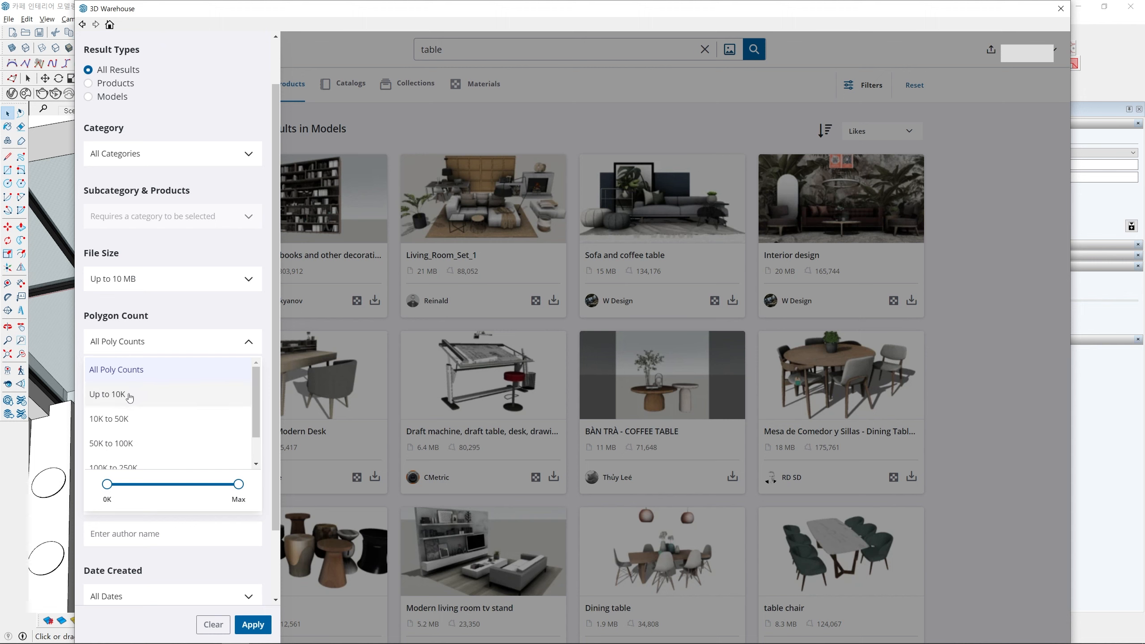
left_click(130, 395)
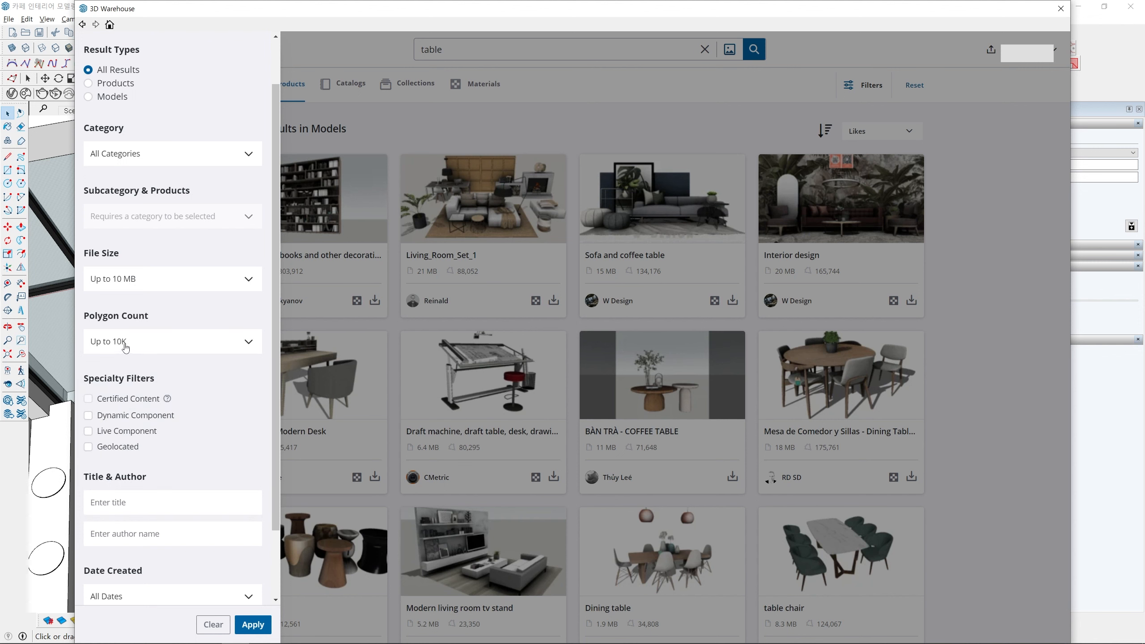
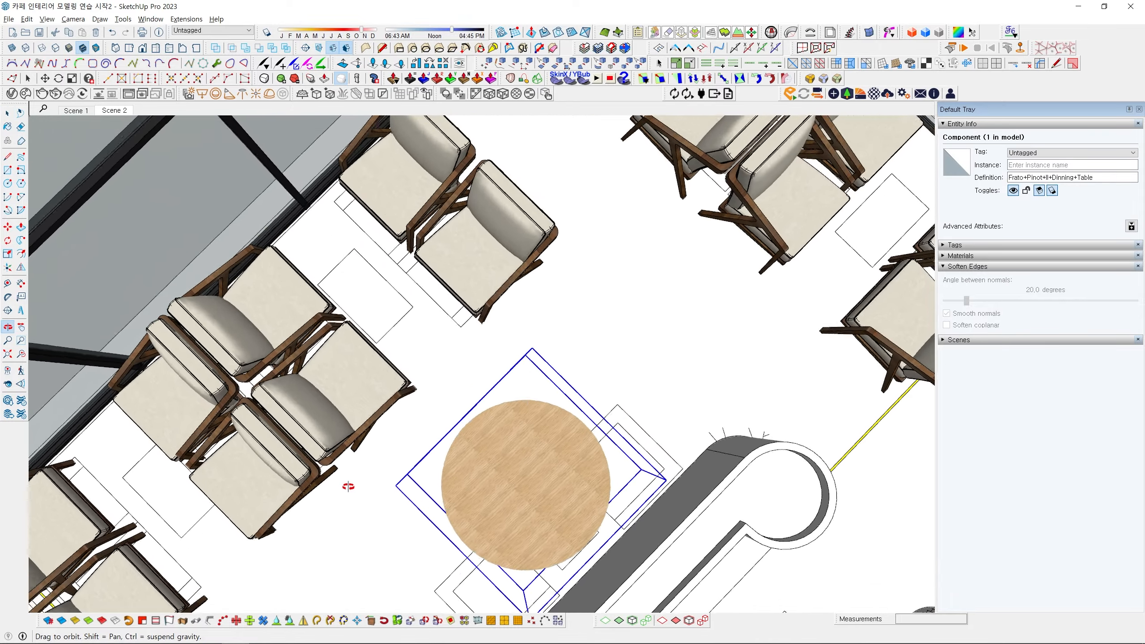
Scale the imported round dining table down uniformly about its opposite corner.
middle_click_drag(491, 413, 445, 323)
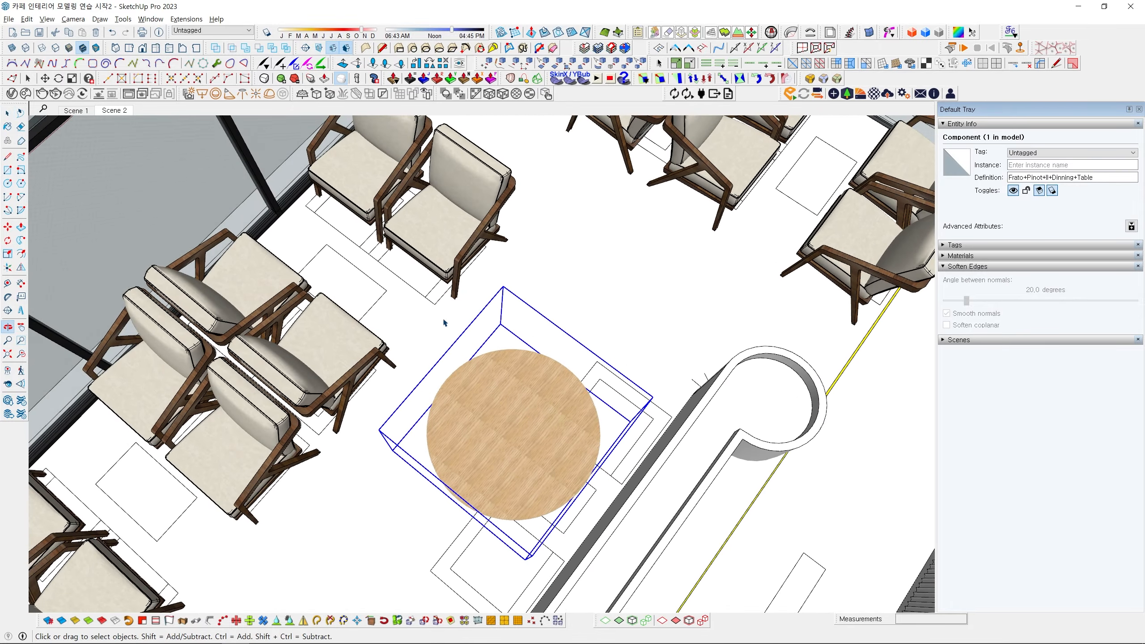
middle_click_drag(373, 307, 501, 289)
key("s")
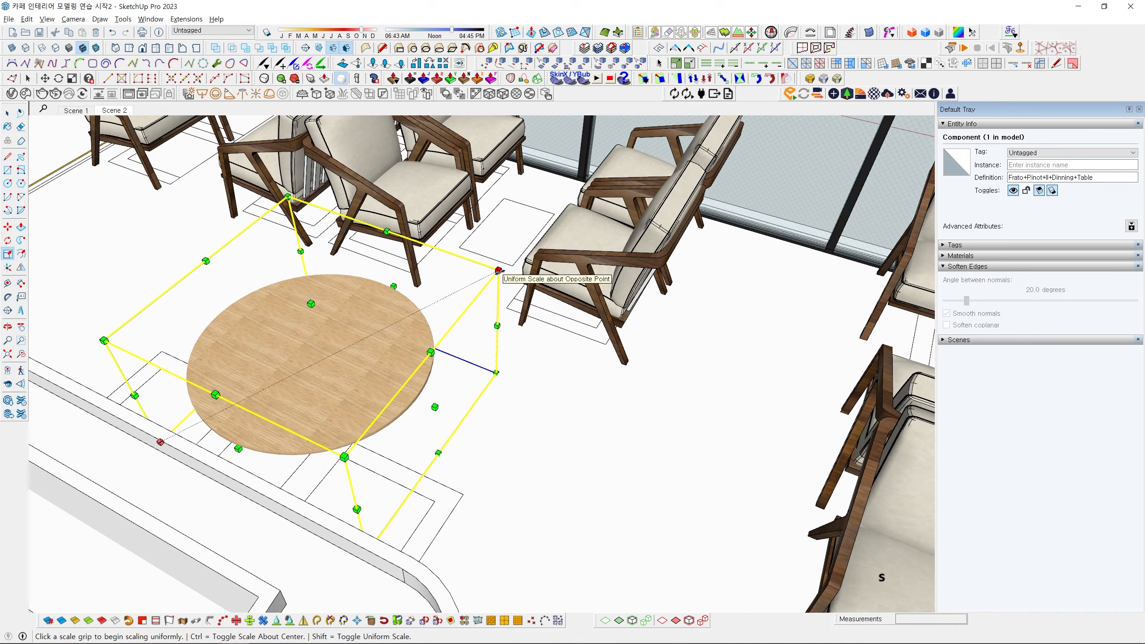
left_click_drag(499, 269, 400, 333)
Scale the round table's height along the blue axis by a factor of 1.2.
middle_click_drag(400, 333, 259, 223)
left_click_drag(286, 245, 290, 232)
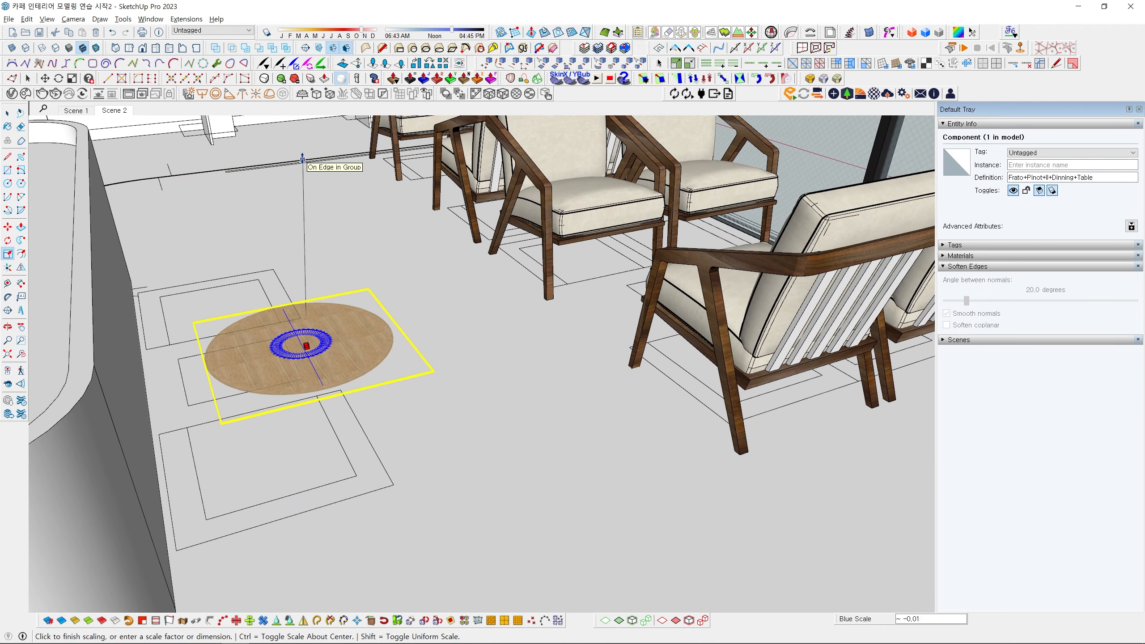
type("1.2")
key("Return")
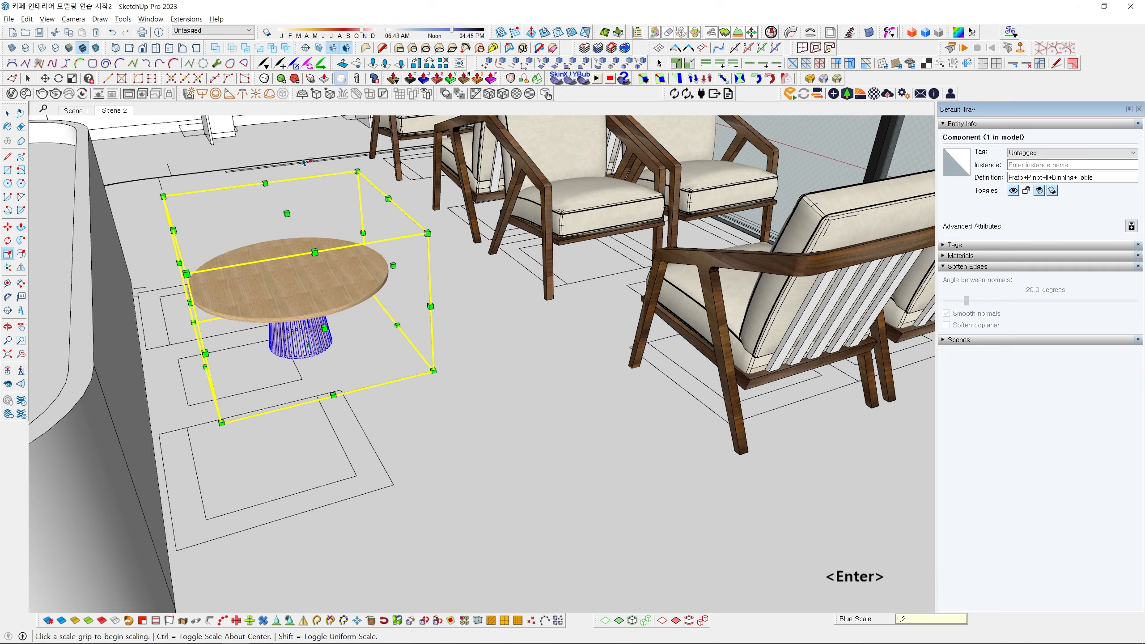
Narrow the round table along the red axis to a scale factor of about 0.42.
key("space")
middle_click_drag(303, 162, 626, 233)
middle_click_drag(568, 377, 527, 335, "shift")
key("s")
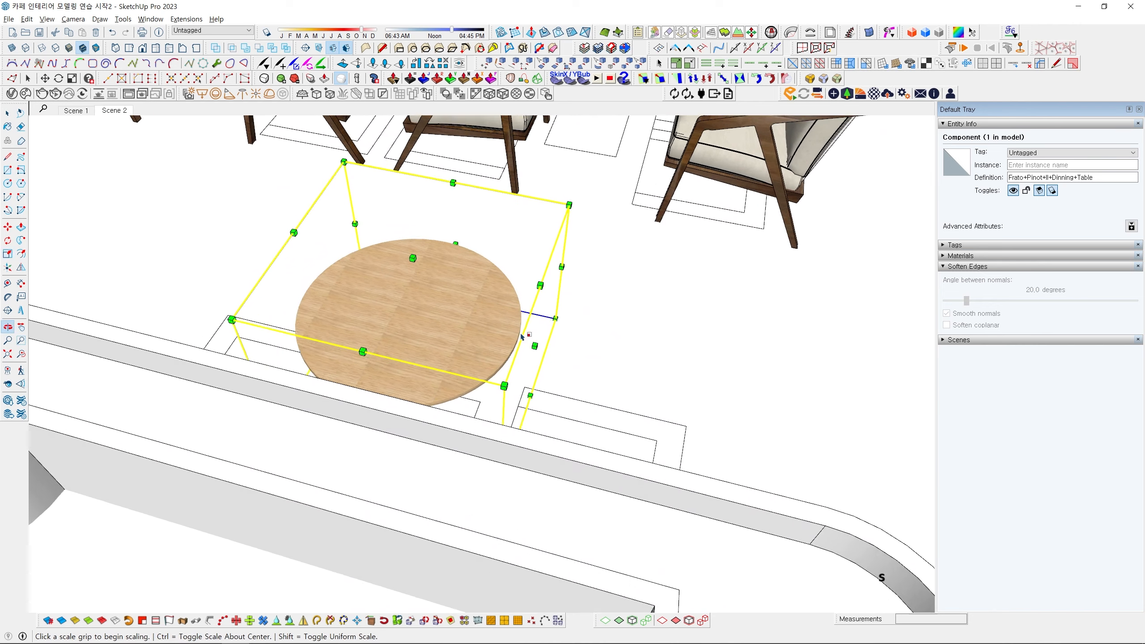
scroll(527, 335, "up", 1)
left_click(537, 347)
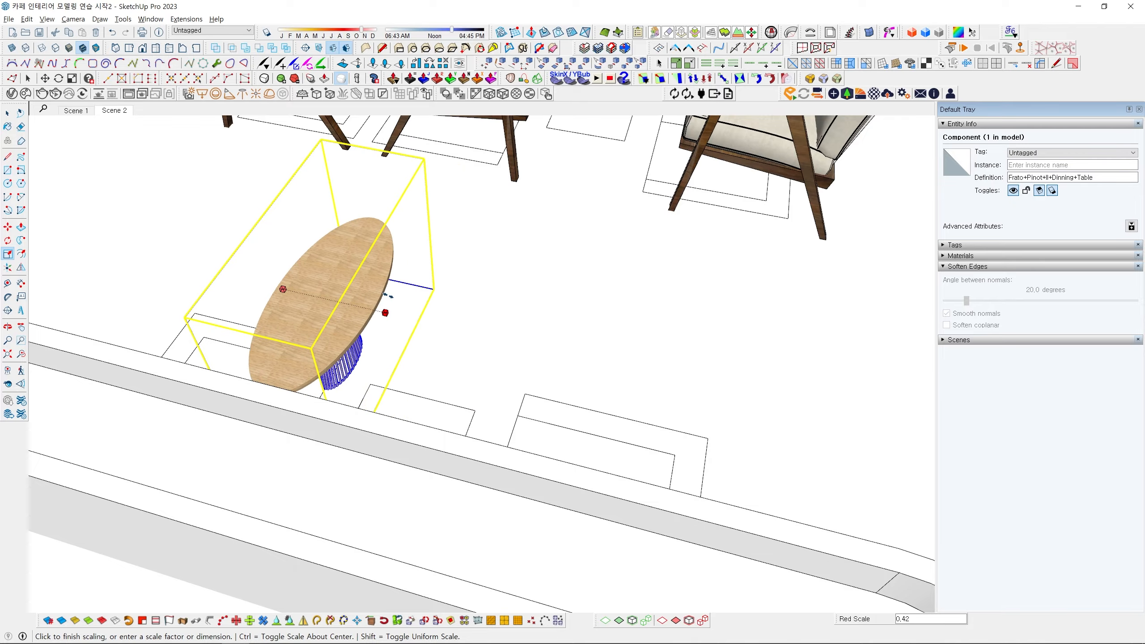
left_click(392, 297)
middle_click_drag(546, 317, 263, 212)
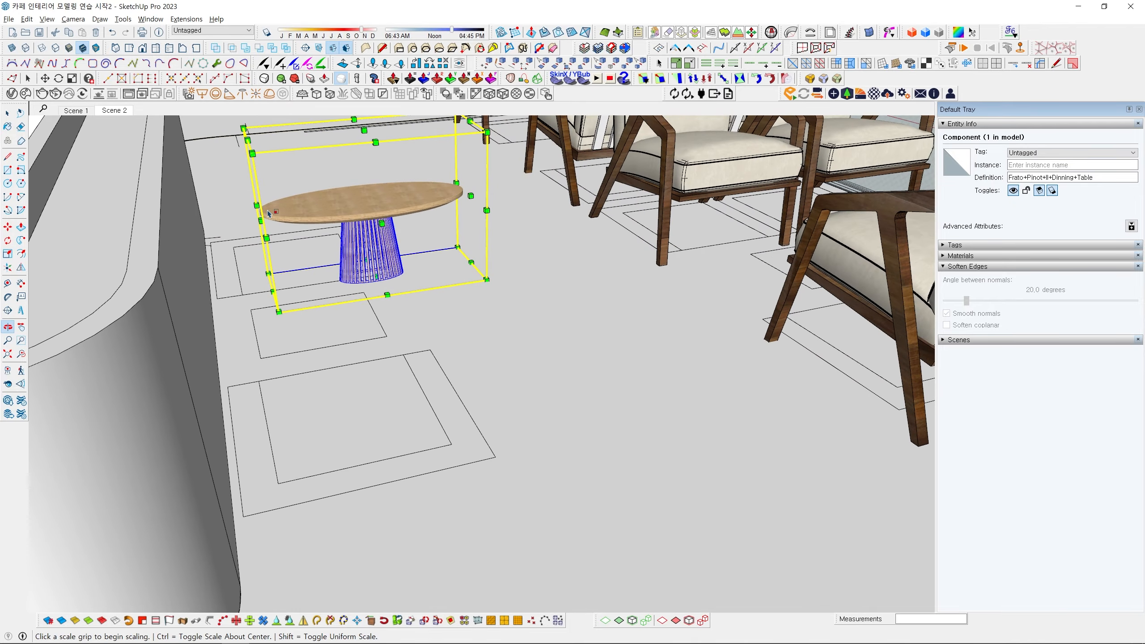
middle_click_drag(334, 213, 215, 340)
scroll(421, 219, "up", 2)
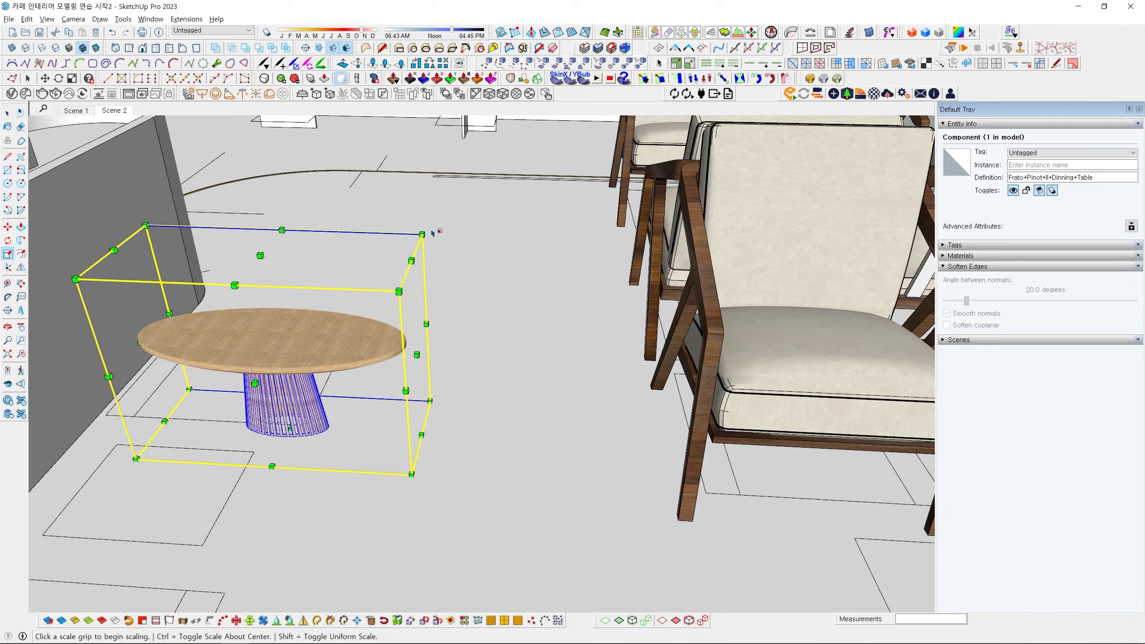
Shrink the round table uniformly from its upper corner to a scale factor of about 0.8.
left_click(423, 234)
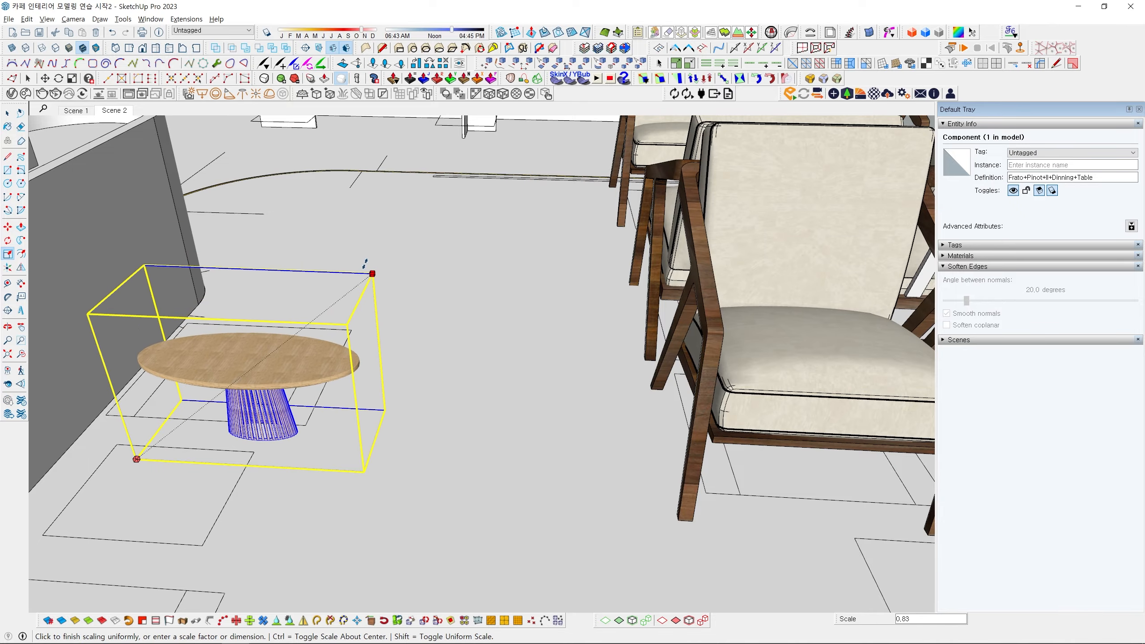
left_click(356, 269)
mouse_move(357, 269)
middle_mouse_down()
mouse_move(404, 544)
mouse_move(731, 266)
mouse_move(503, 356)
mouse_move(430, 337)
mouse_move(393, 311)
middle_mouse_up()
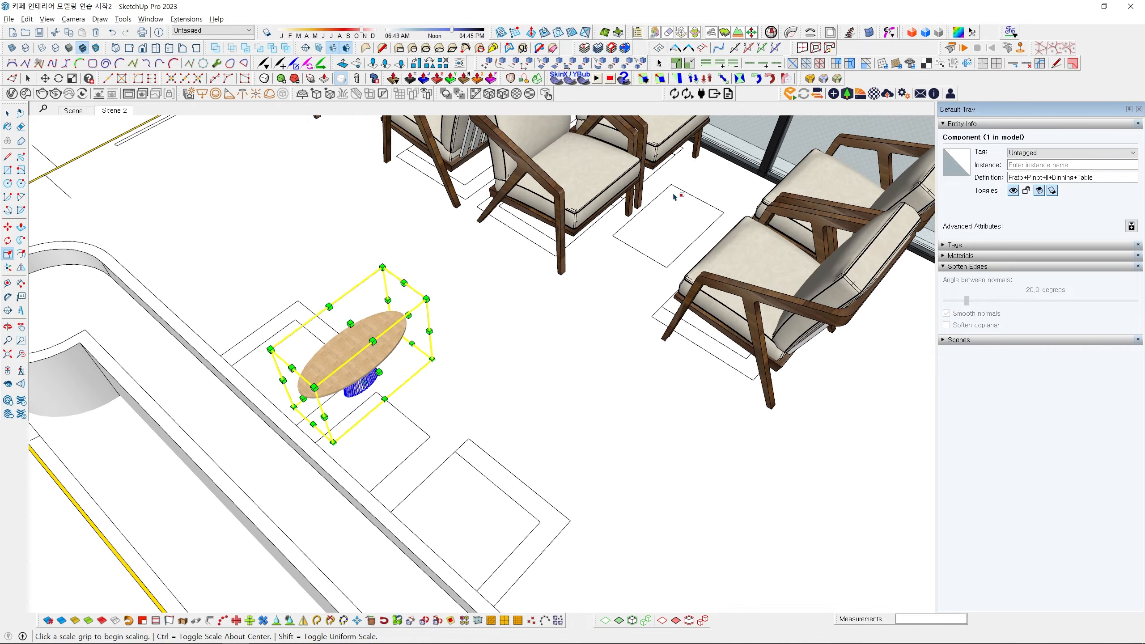
middle_click_drag(678, 195, 468, 300)
Move the round table onto the outline between the two facing pairs of armchairs by the window.
key("m")
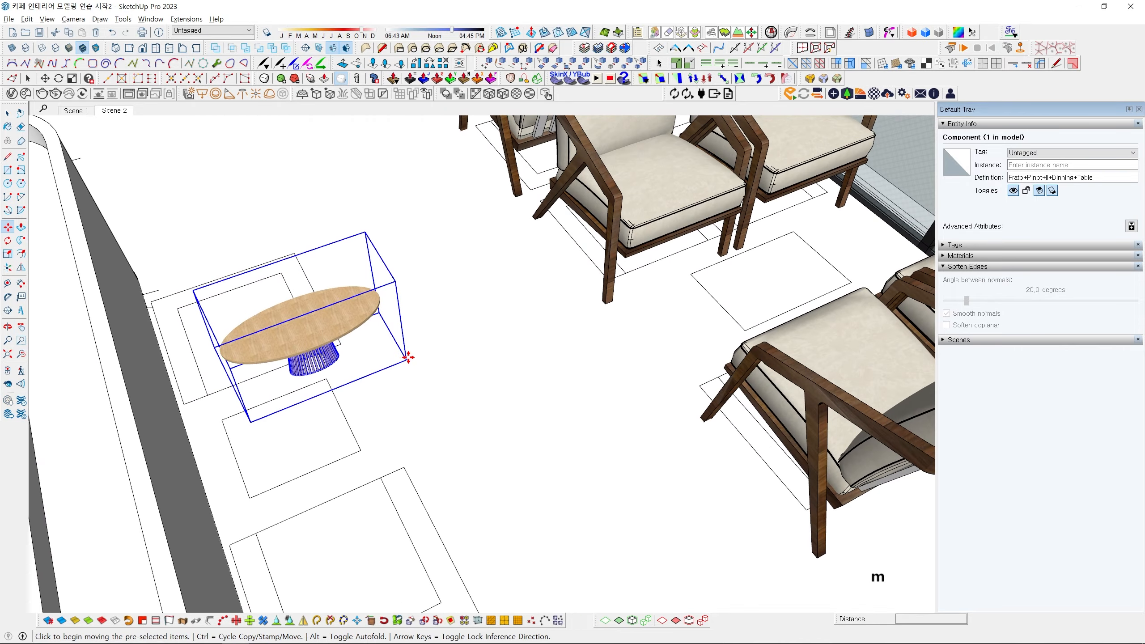
left_click(407, 358)
scroll(609, 313, "down", 3)
middle_click_drag(611, 312, 478, 382)
scroll(454, 375, "up", 2)
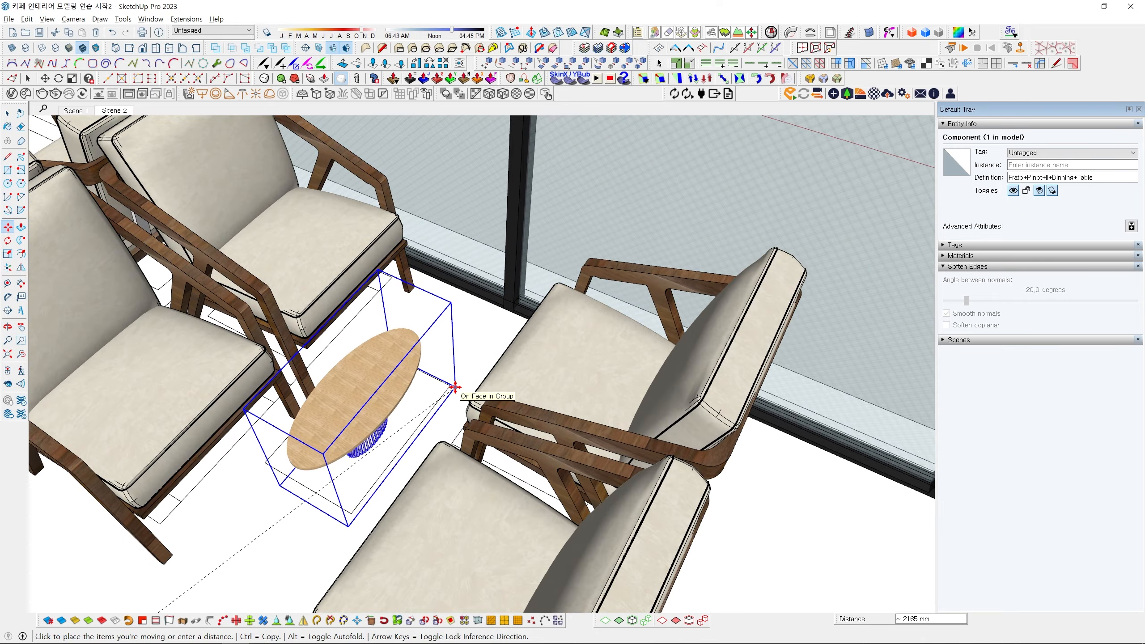
middle_click_drag(450, 383, 473, 347)
scroll(472, 333, "up", 3)
left_click(412, 414)
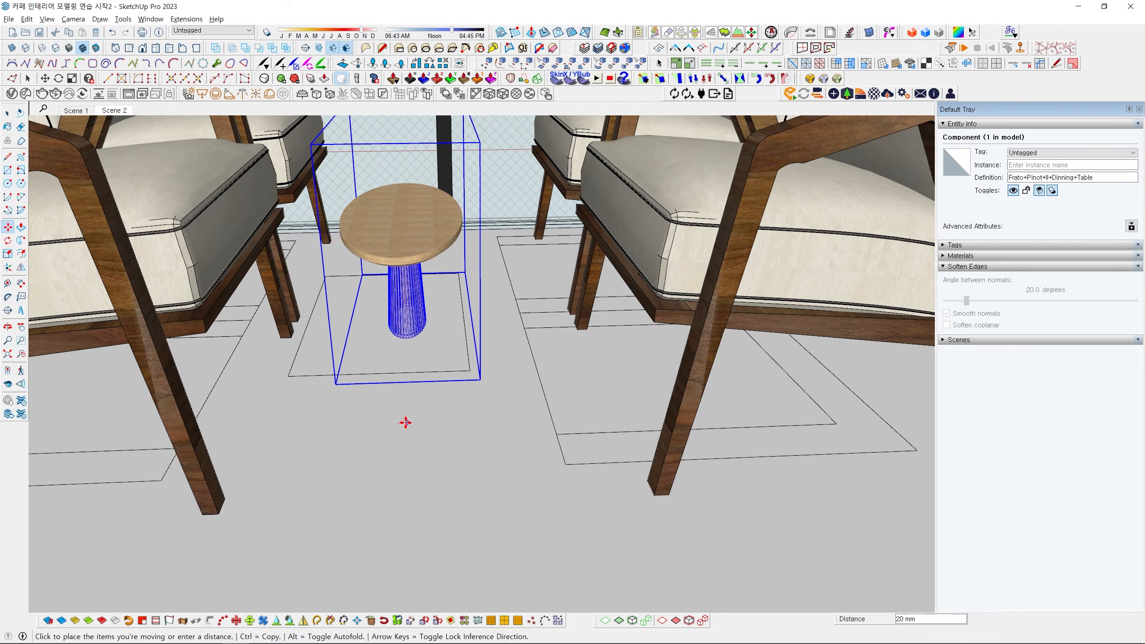
left_click(422, 422)
scroll(424, 415, "down", 2)
middle_click_drag(424, 414, 434, 361)
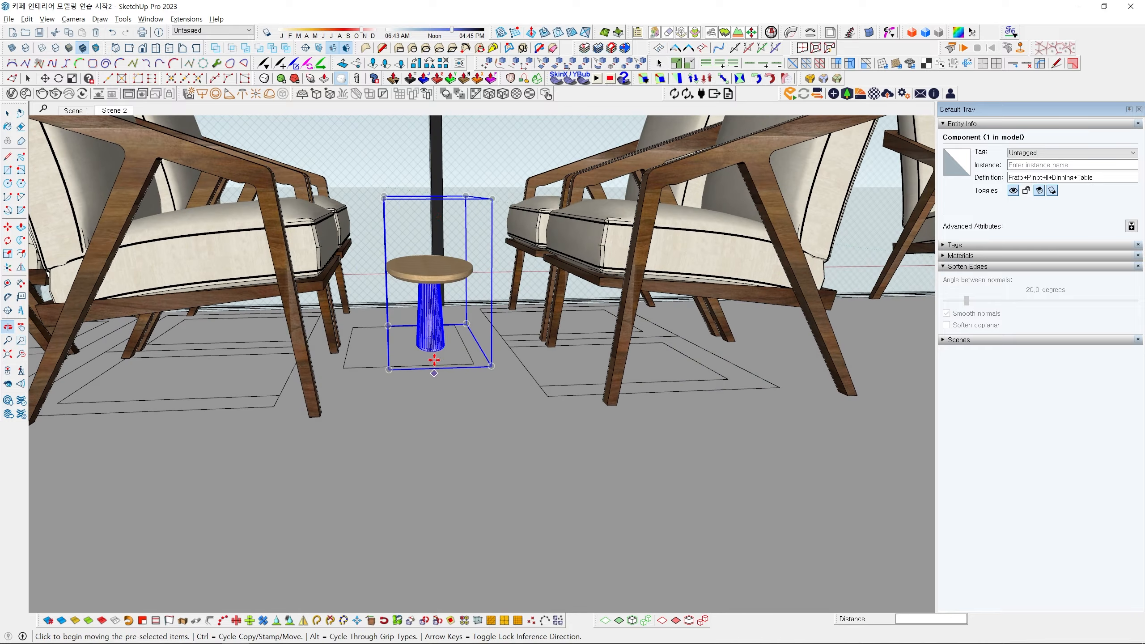
Stretch the round table's height along the blue axis by a factor of about 1.37.
mouse_move(438, 218)
middle_mouse_down()
mouse_move(460, 316)
mouse_move(440, 223)
middle_mouse_up()
key("s")
left_click(438, 225)
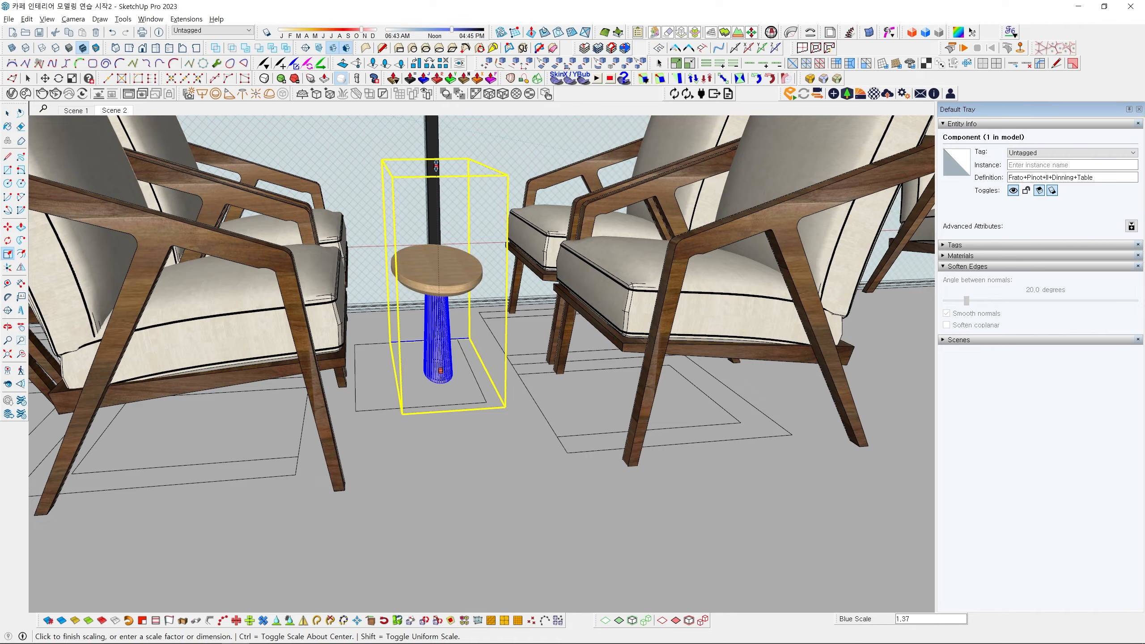
middle_click_drag(465, 182, 478, 254)
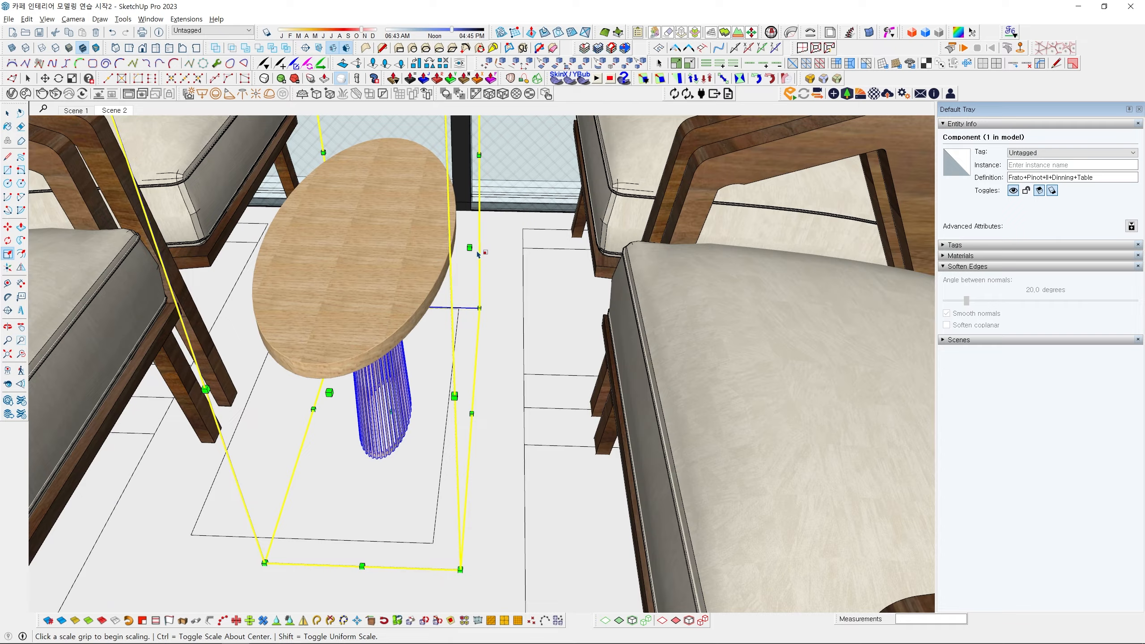
left_click(514, 249)
middle_click_drag(514, 249, 491, 370)
key("space")
scroll(448, 496, "down", 3)
scroll(491, 371, "down", 2)
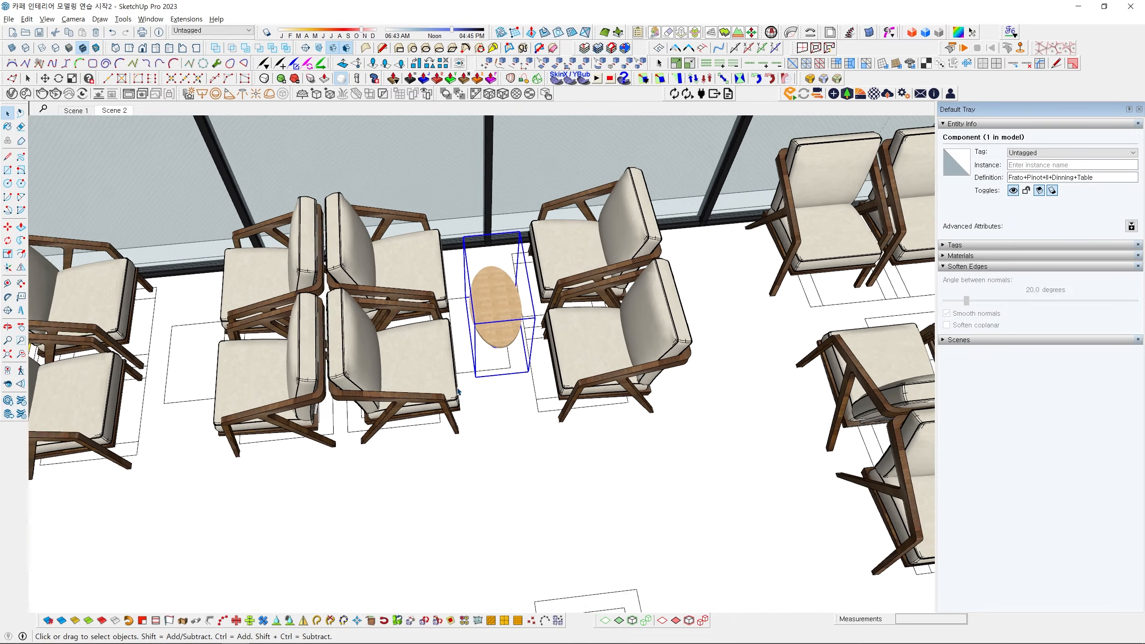
Copy the table about 2237 mm along the window row onto the empty outline between the armchairs near the door.
middle_click_drag(257, 377, 314, 353, "shift")
scroll(533, 345, "down", 1)
middle_click_drag(532, 344, 279, 354, "shift")
middle_click_drag(369, 406, 486, 302, "shift")
middle_click_drag(375, 250, 620, 364, "shift")
key("m")
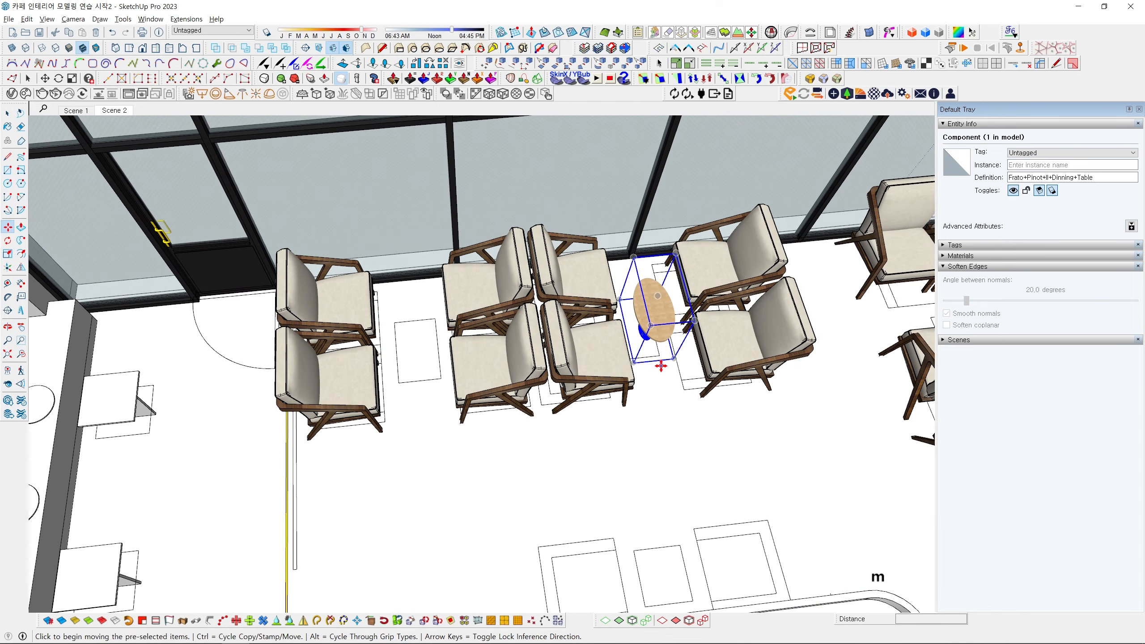
left_click(651, 355)
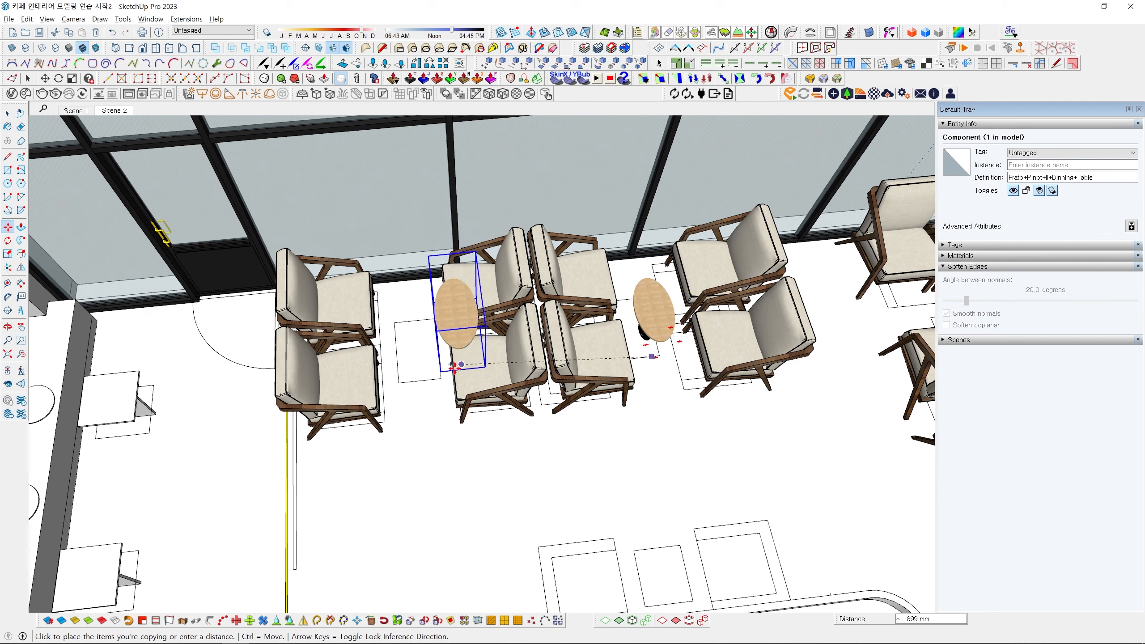
scroll(435, 368, "up", 2)
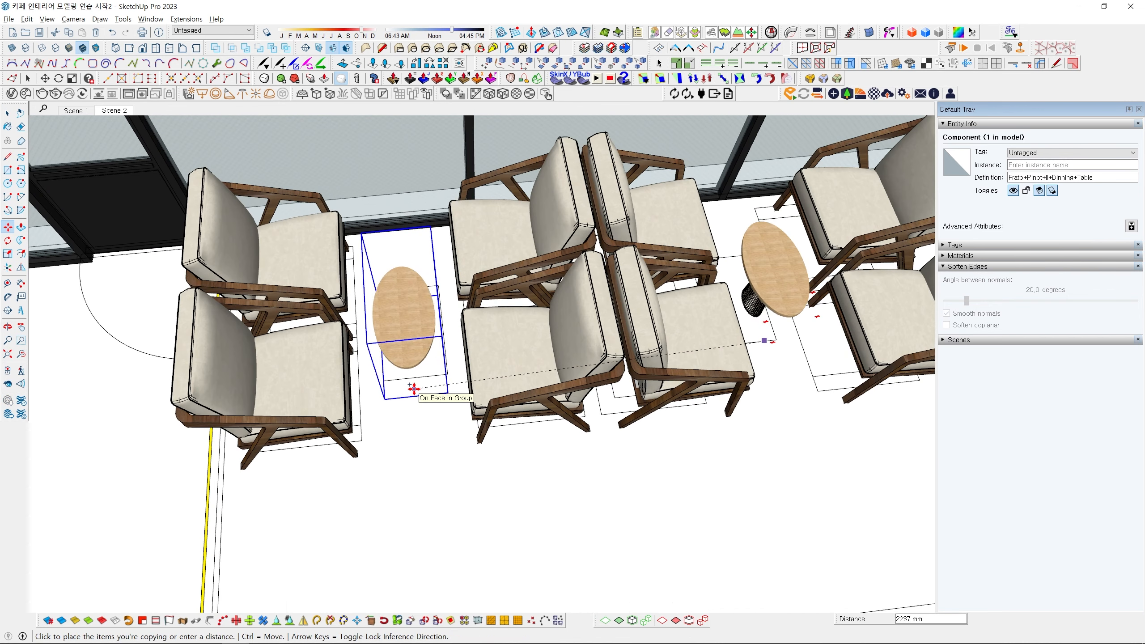
left_click(415, 387)
scroll(415, 387, "down", 2)
Copy the table across to the table outline between the armchairs along the adjacent window wall.
key("space")
key("m")
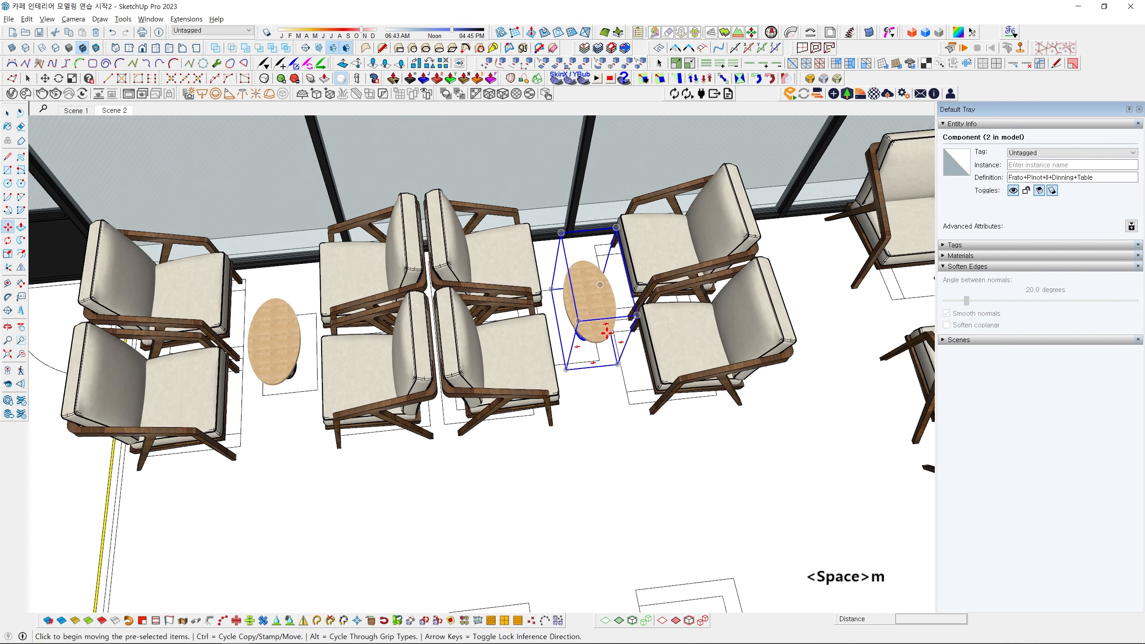
left_click(588, 360)
middle_click_drag(588, 360, 795, 388, "shift")
scroll(649, 253, "up", 2)
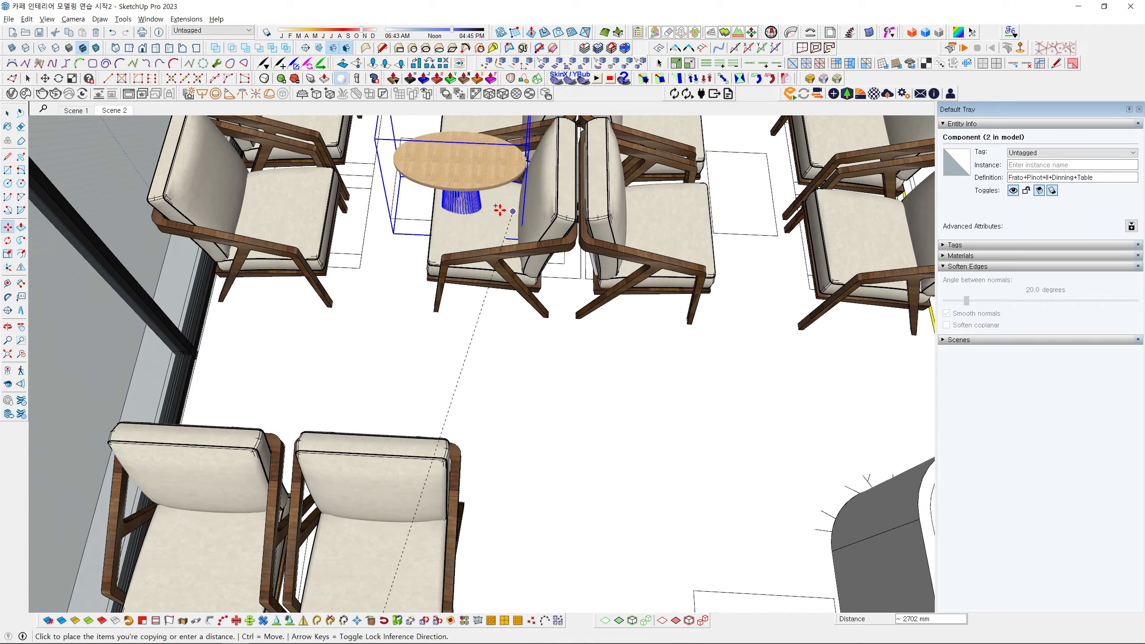
middle_click_drag(509, 214, 728, 338)
scroll(586, 356, "up", 3)
left_click(510, 360)
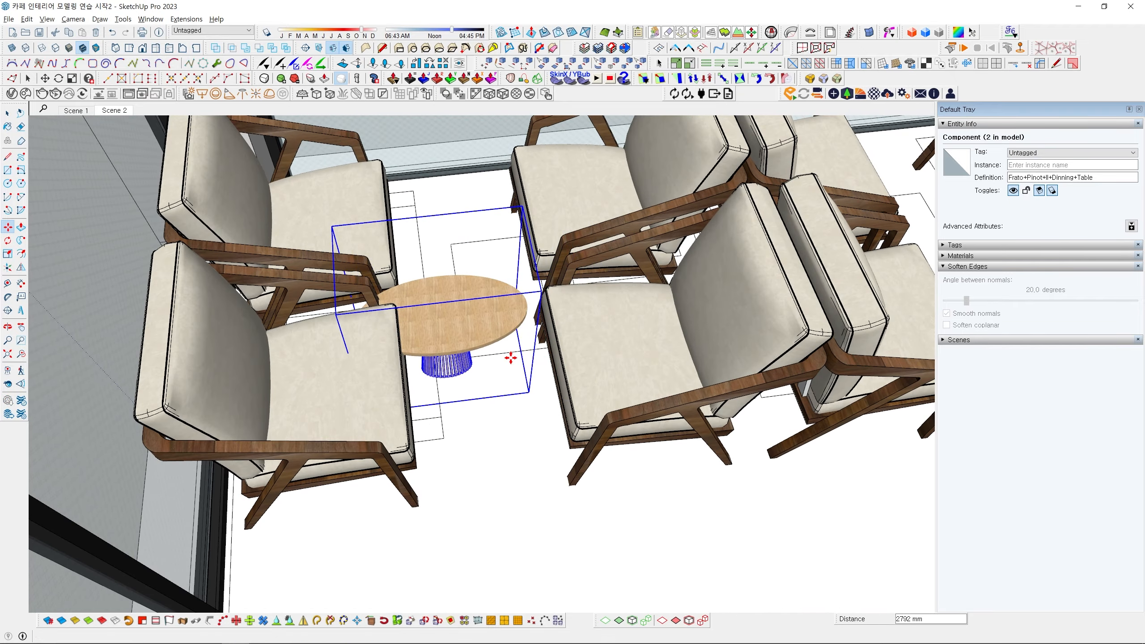
Rotate the copied table 90 degrees and shift it onto its outline between the facing armchairs.
key("q")
left_click(503, 370)
type("90")
key("Return")
scroll(502, 399, "down", 2)
middle_click_drag(492, 394, 442, 363)
scroll(447, 325, "up", 2)
scroll(442, 363, "up", 3)
key("m")
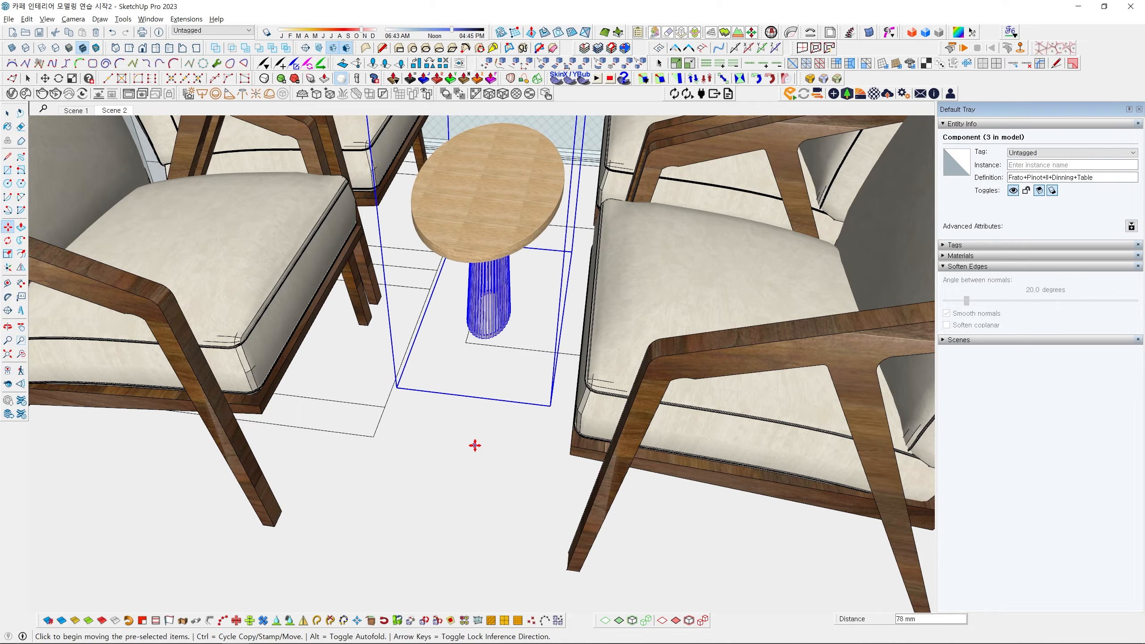
middle_click_drag(475, 446, 320, 429)
left_click(346, 437)
Copy the rotated table about 2118 mm along the green axis onto the next outline in the same row.
scroll(330, 450, "down", 3)
key("m")
left_click(447, 511)
scroll(491, 520, "down", 1)
key("ctrl")
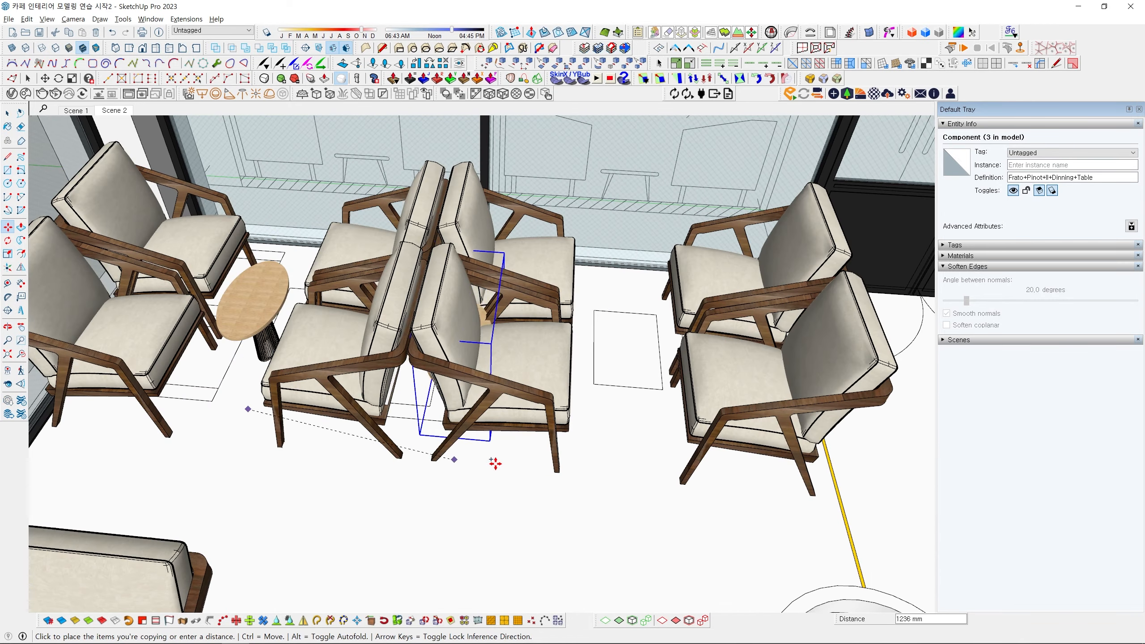
middle_click_drag(558, 476, 396, 493, "shift")
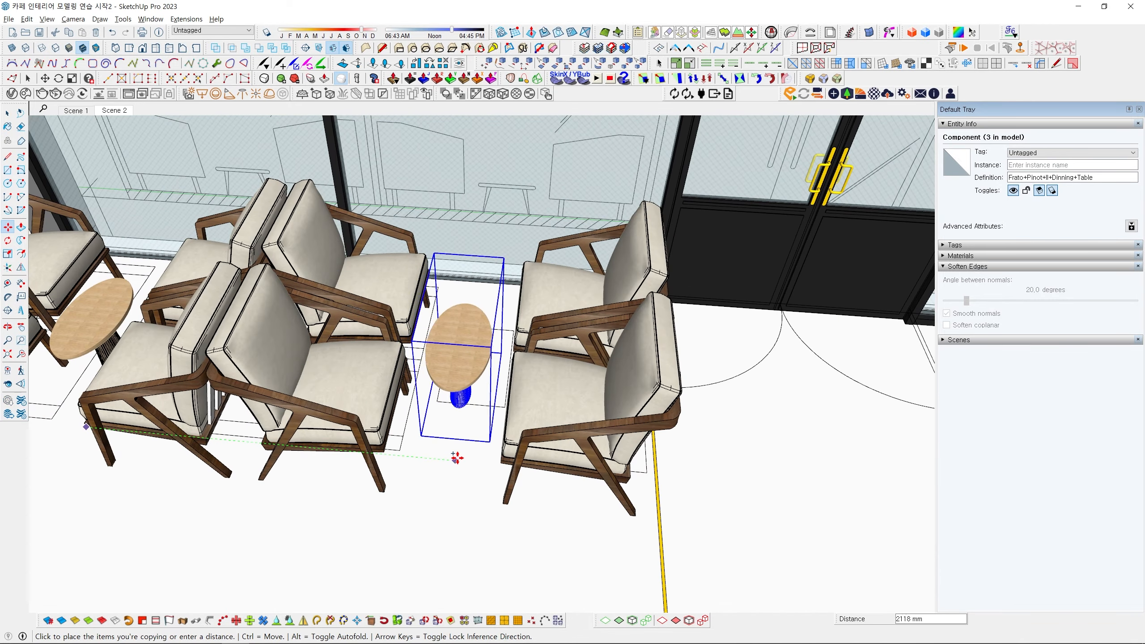
Copy two facing armchairs from the window row onto the seat outlines beside the long round-ended bench in the room's center.
scroll(454, 462, "down", 4)
middle_click_drag(454, 463, 460, 420)
scroll(690, 487, "down", 3)
middle_click_drag(460, 419, 718, 399)
middle_click_drag(718, 399, 471, 356)
middle_click_drag(470, 357, 408, 383)
scroll(406, 360, "up", 3)
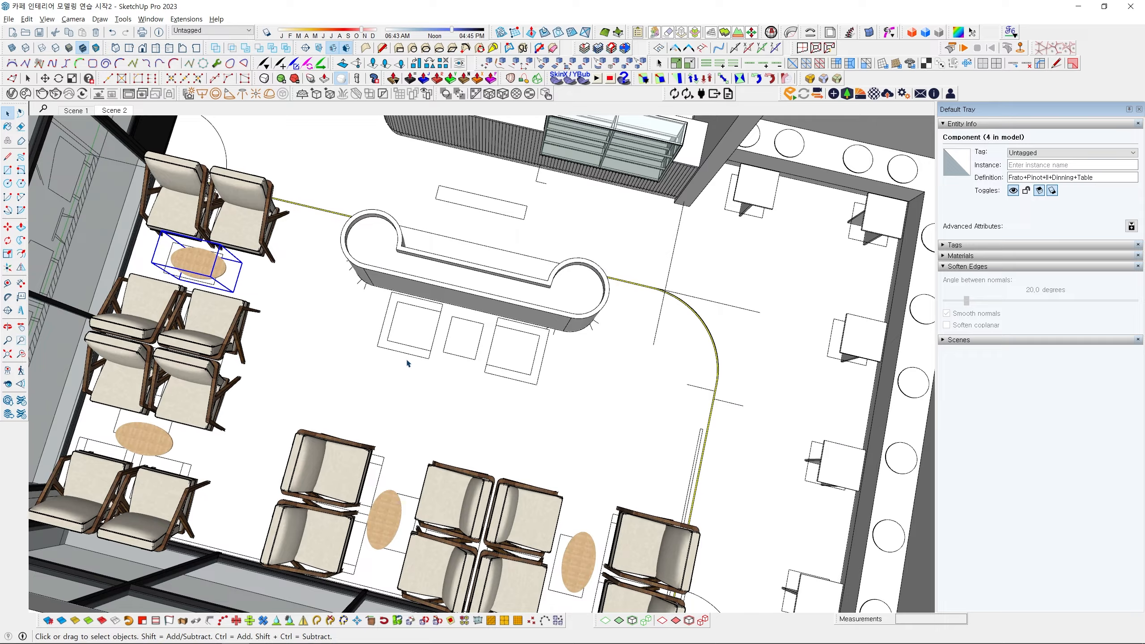
middle_click_drag(515, 434, 275, 310, "shift")
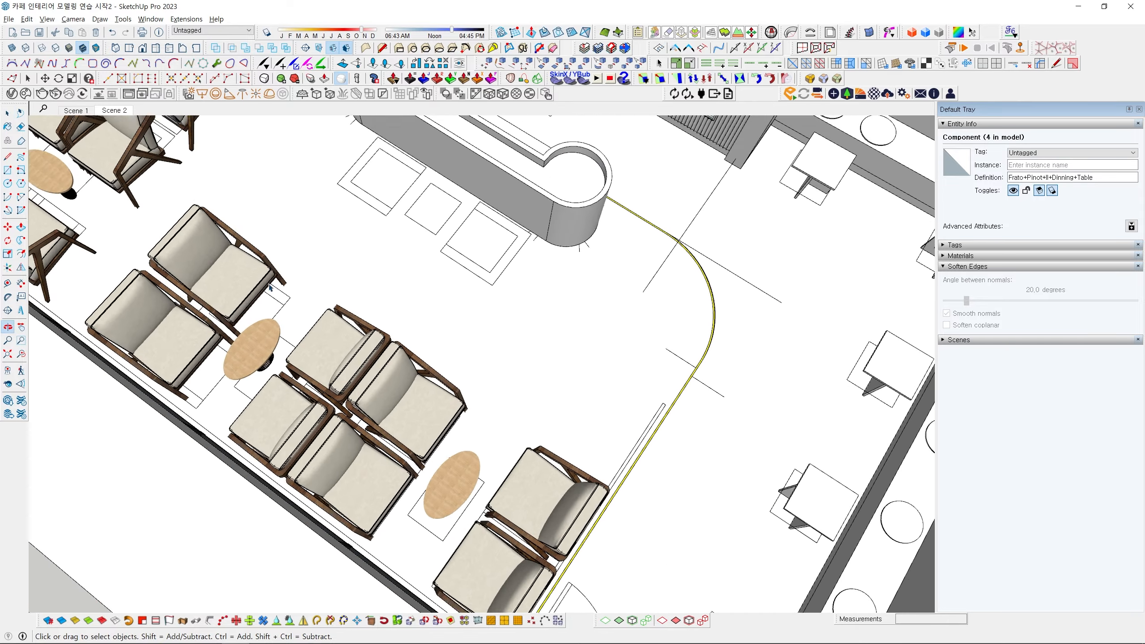
scroll(271, 309, "up", 1)
left_click(244, 281)
left_click(349, 346, "ctrl")
middle_click_drag(348, 346, 224, 336)
key("m")
left_click(402, 233)
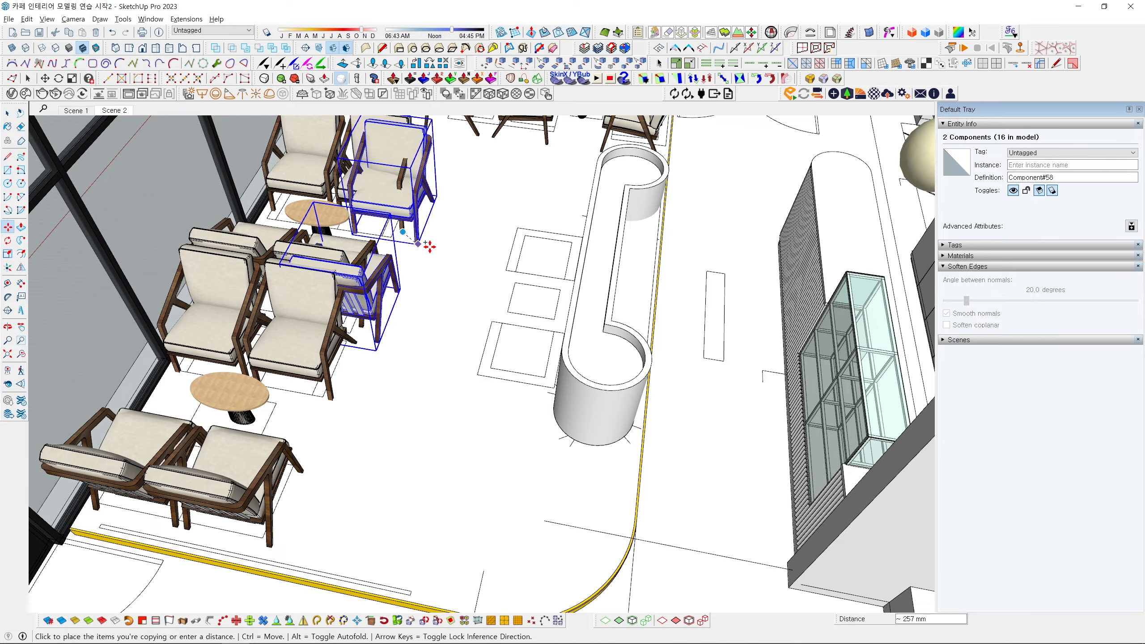
middle_click_drag(468, 279, 668, 347)
scroll(487, 361, "up", 4)
scroll(419, 353, "up", 1)
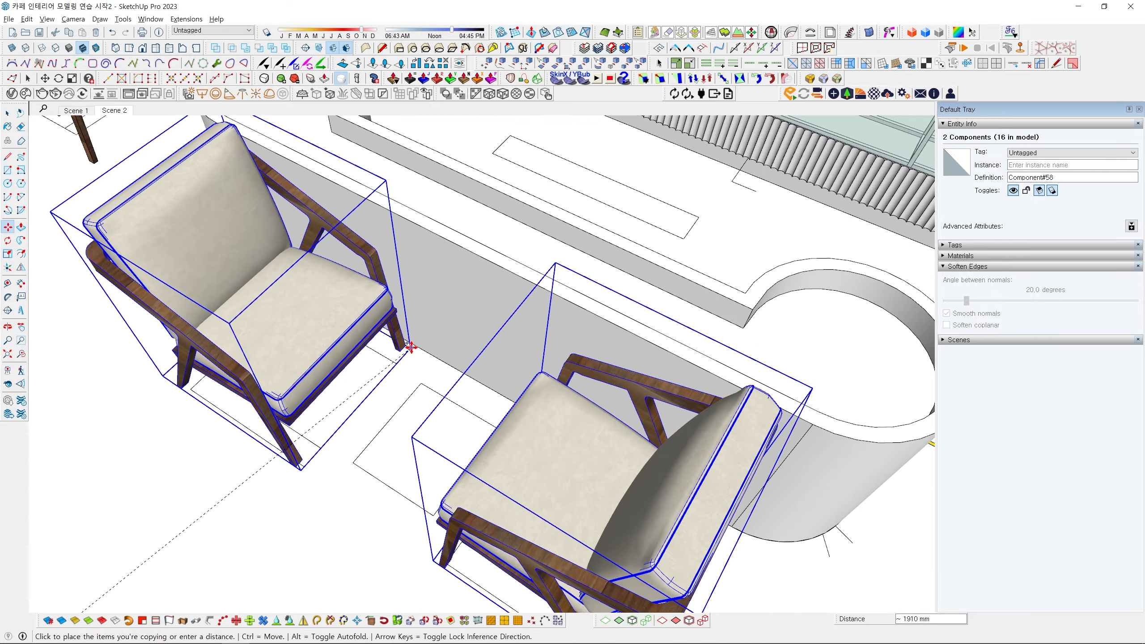
left_click(409, 347)
middle_click_drag(409, 346, 704, 438)
key("space")
Copy a table from the window row to the outline between the two armchairs beside the round-ended bench.
scroll(519, 463, "down", 4)
middle_click_drag(519, 462, 493, 329, "shift")
middle_click_drag(494, 329, 237, 488)
left_click(320, 452)
middle_click_drag(320, 453, 391, 358)
scroll(341, 298, "up", 4)
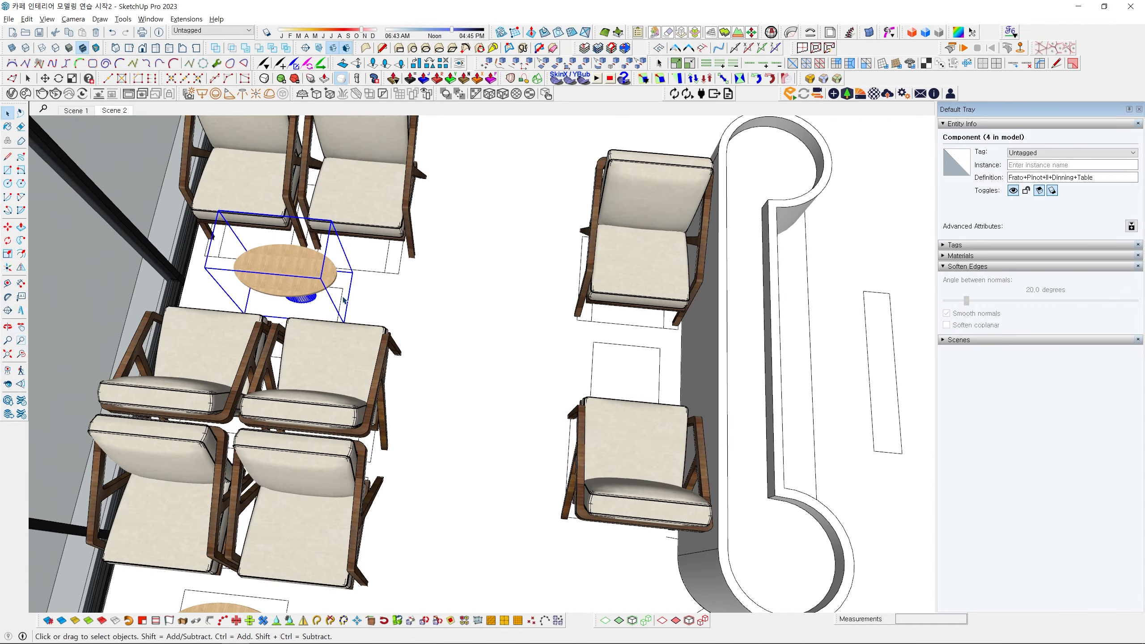
key("m")
left_click(340, 301)
key("ctrl")
middle_click_drag(645, 358, 353, 337, "shift")
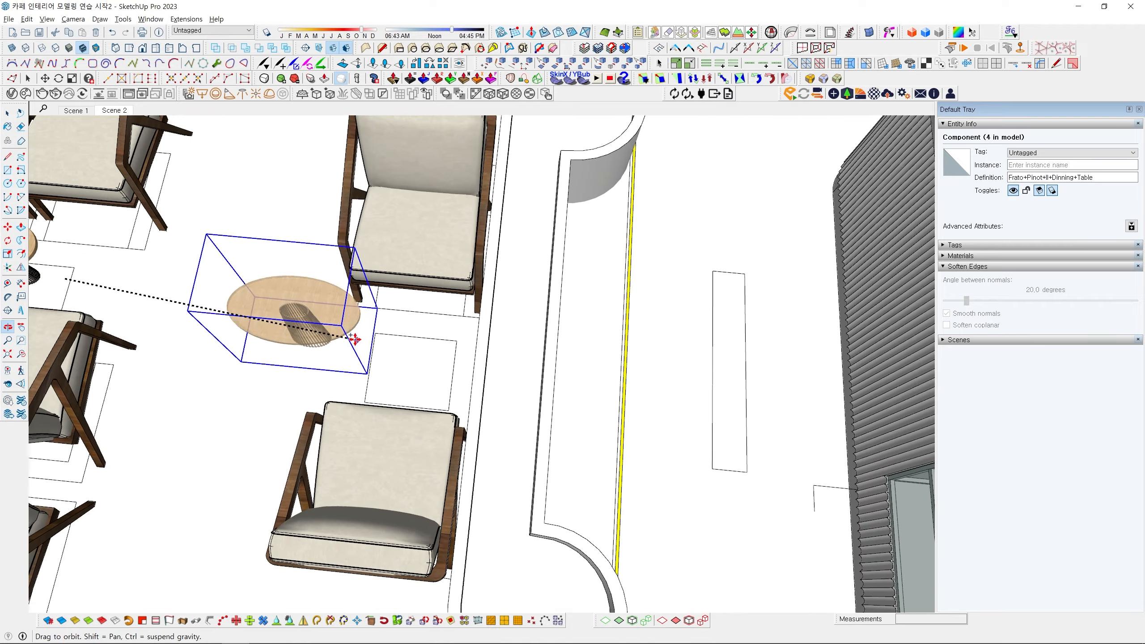
scroll(440, 364, "up", 4)
left_click(455, 398)
Adjust the copied table's position so it sits centered on its outline between the two armchairs.
middle_click_drag(455, 398, 585, 436)
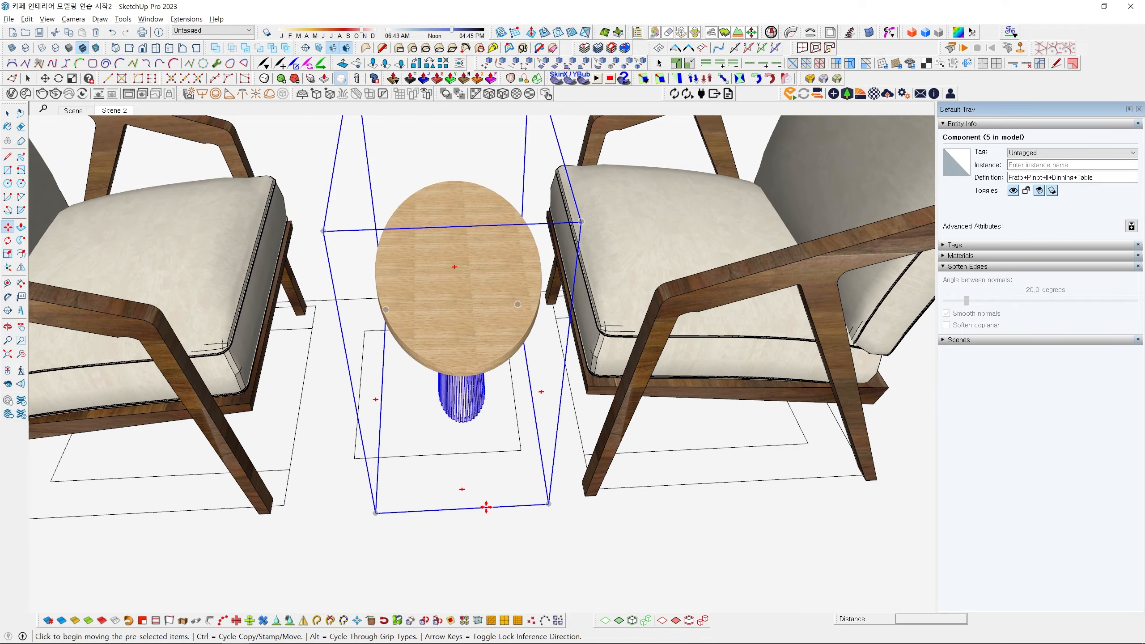
left_click(485, 507)
key("space")
middle_click_drag(455, 494, 626, 373)
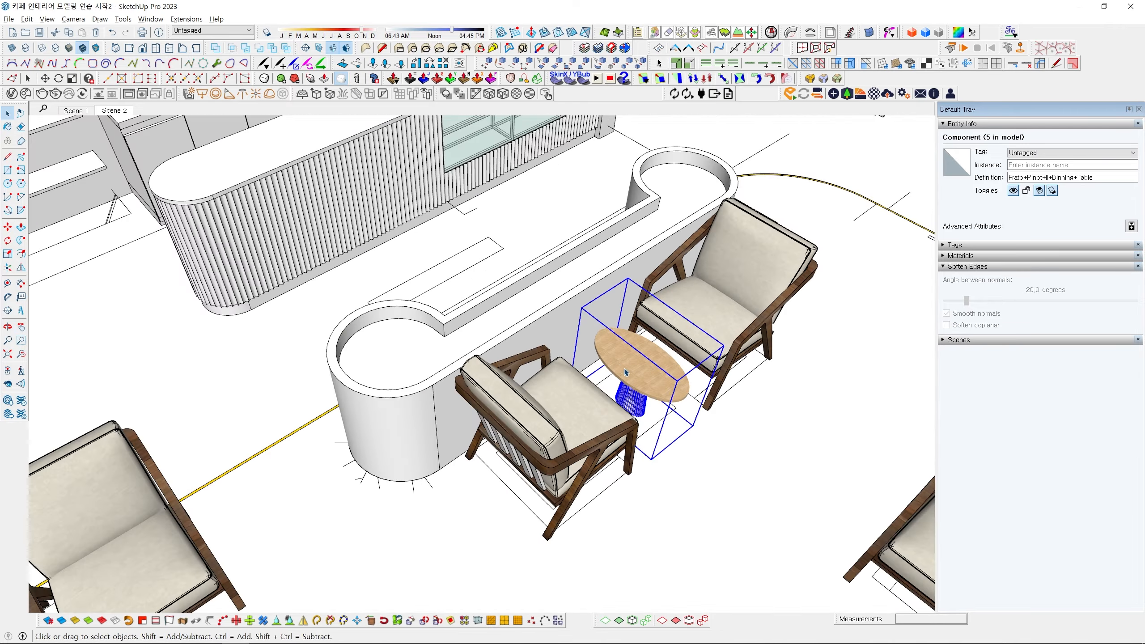
Examine the placed armchairs and tables around the round-ended bench and the window rows.
scroll(626, 372, "down", 3)
key("Escape")
scroll(520, 316, "down", 3)
scroll(520, 316, "down", 3)
middle_click_drag(520, 316, 230, 366)
scroll(470, 398, "up", 6)
scroll(348, 371, "up", 3)
middle_click_drag(347, 371, 415, 381)
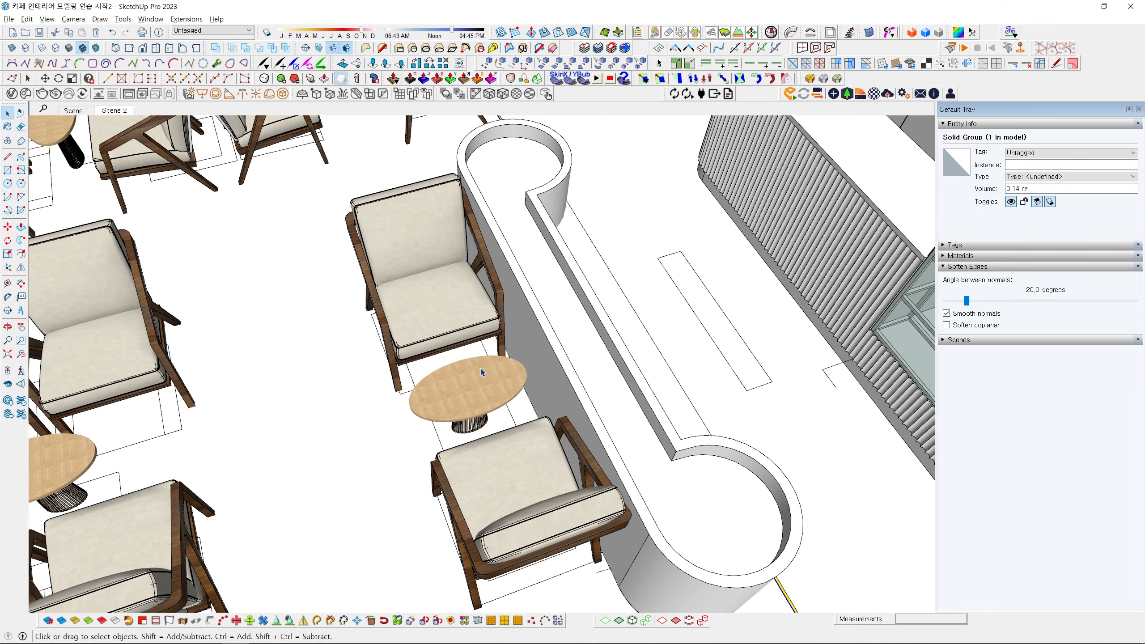
scroll(444, 375, "down", 3)
left_click(473, 380)
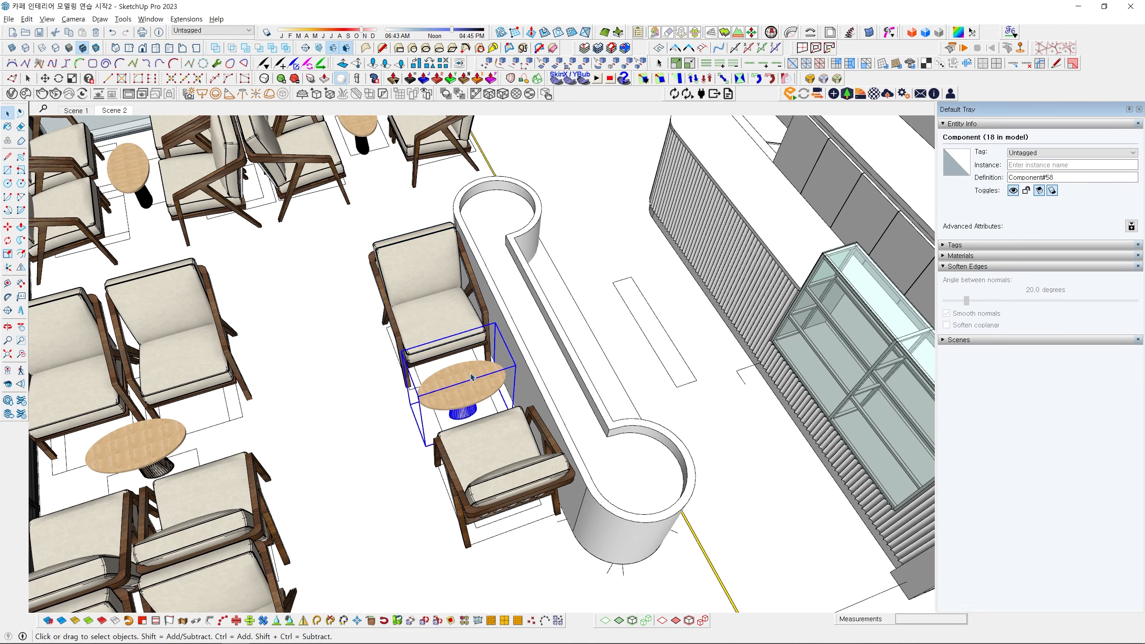
left_click(496, 443)
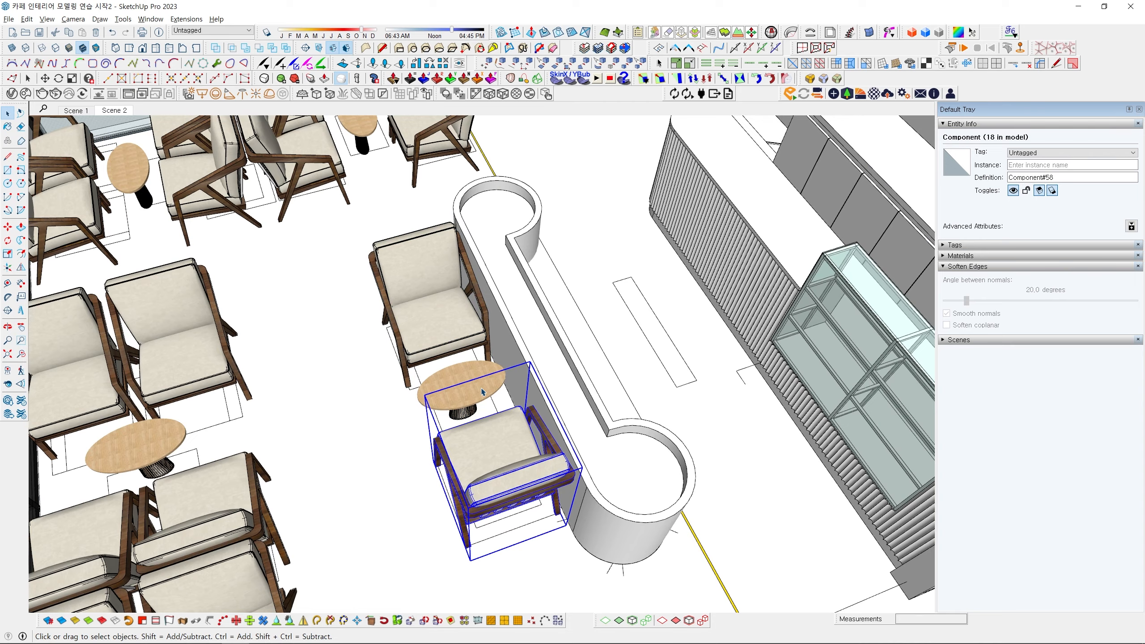
scroll(474, 380, "down", 5)
middle_click_drag(474, 380, 541, 375)
scroll(429, 317, "up", 4)
Open 3D Warehouse to look for further models for the area around the counter.
middle_click_drag(429, 317, 652, 386)
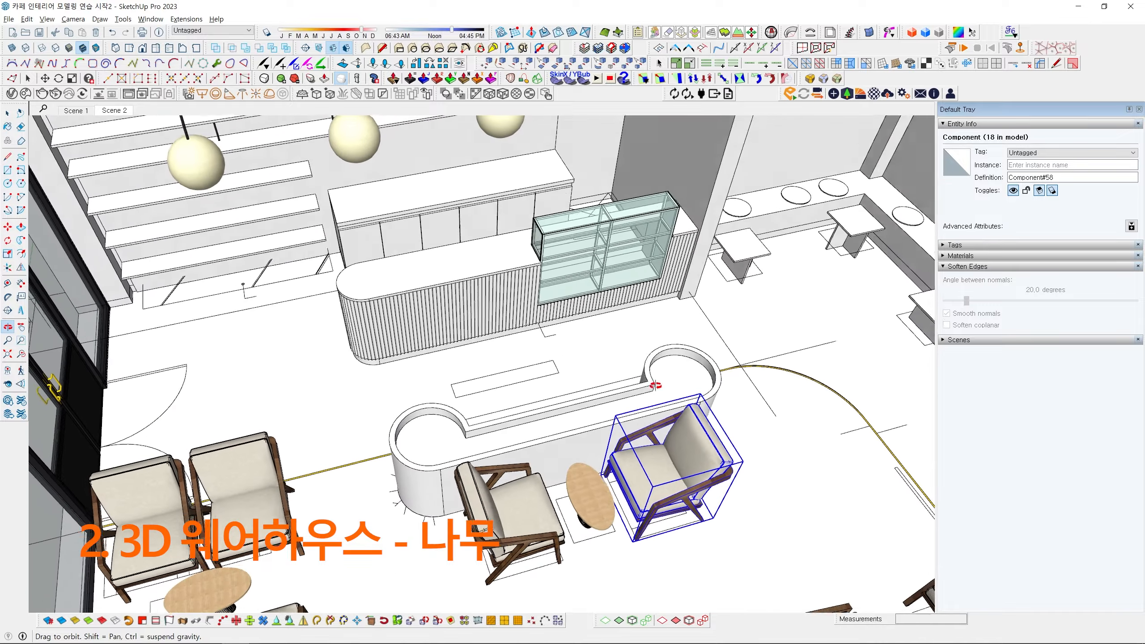
middle_click_drag(442, 379, 403, 434)
scroll(388, 462, "up", 3)
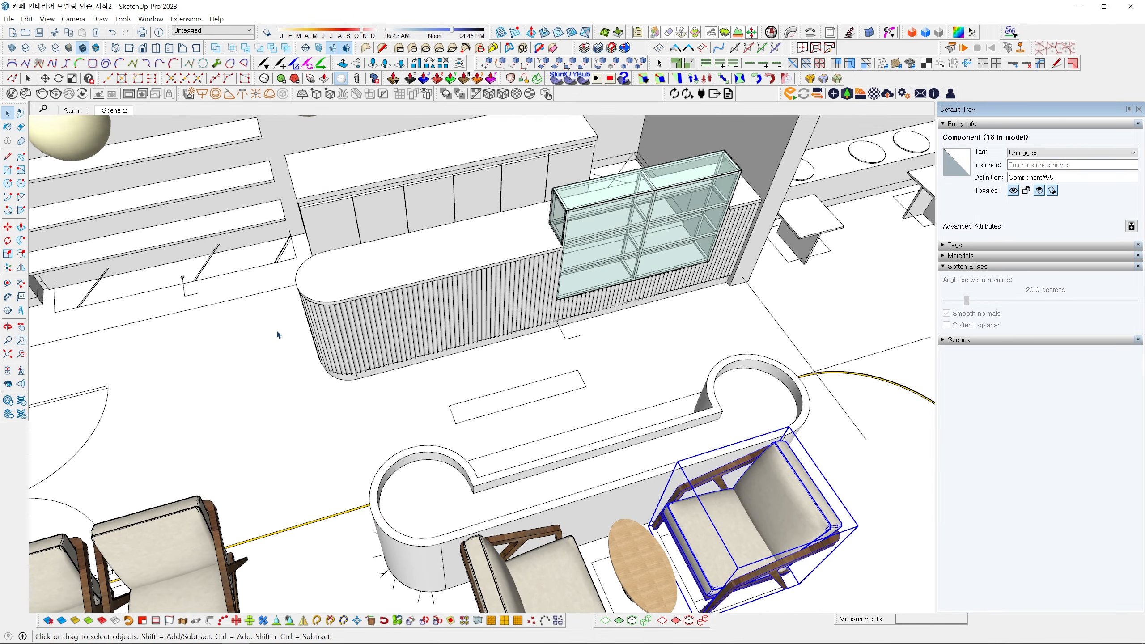
left_click(8, 402)
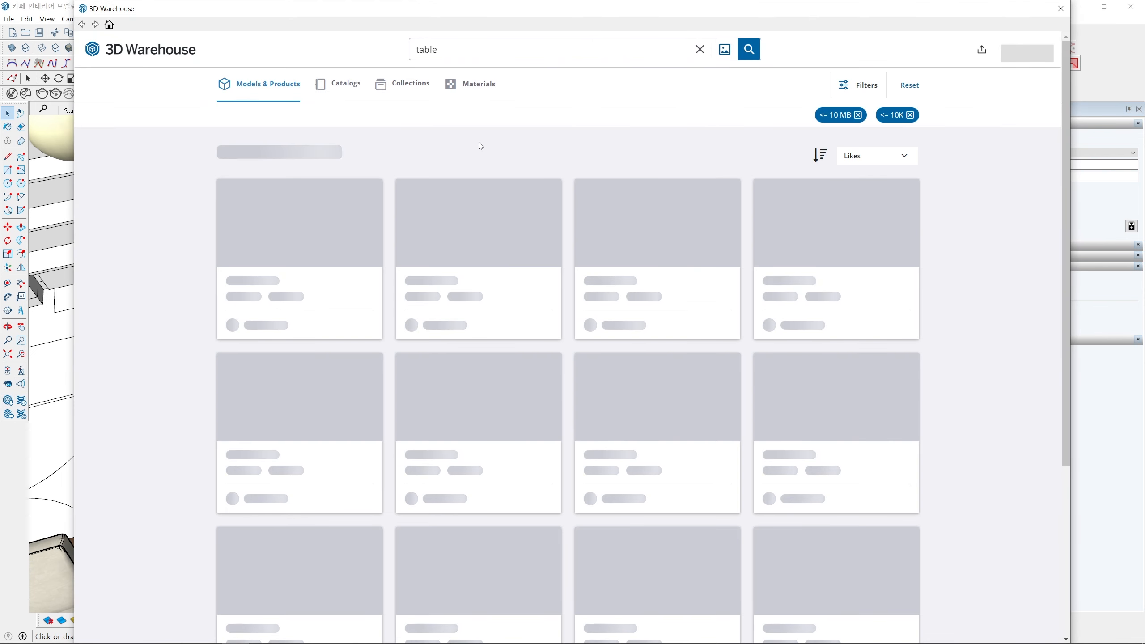
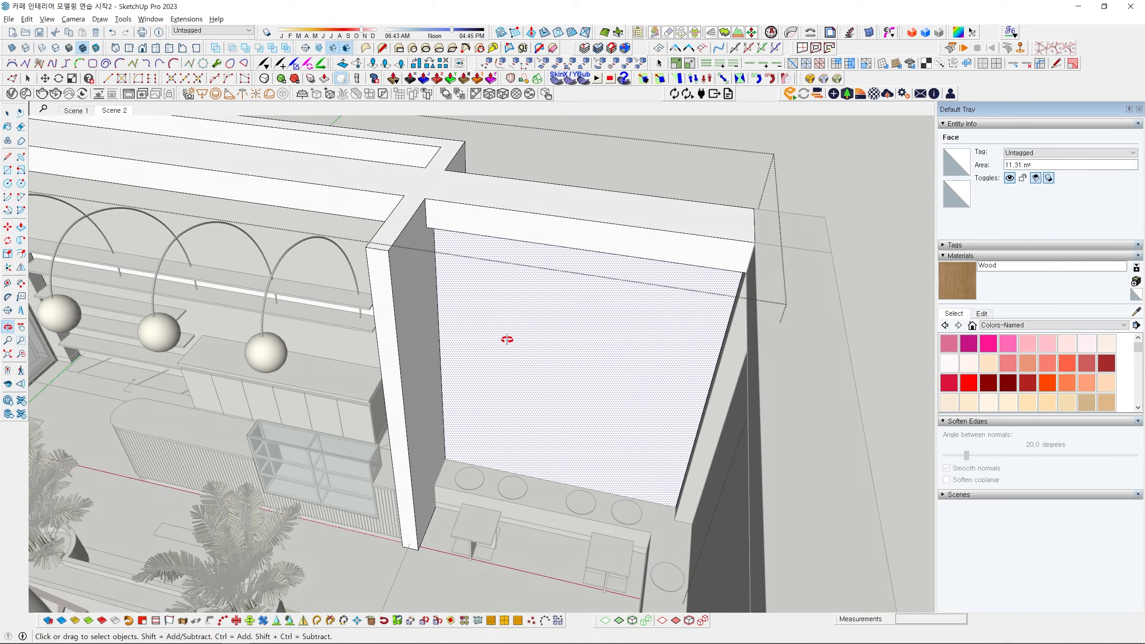
Paint the large back wall face above the built-in bench with the Wood material.
mouse_move(537, 353)
middle_mouse_down()
mouse_move(746, 304)
mouse_move(545, 276)
middle_mouse_up()
key("b")
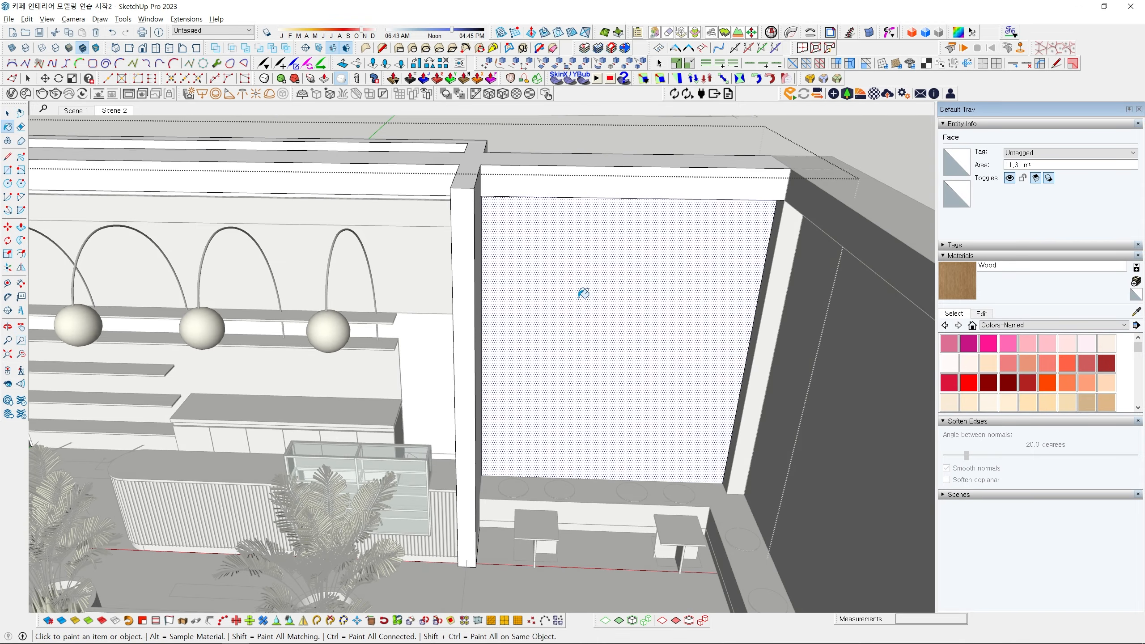
left_click(624, 306)
middle_click_drag(628, 308, 708, 342)
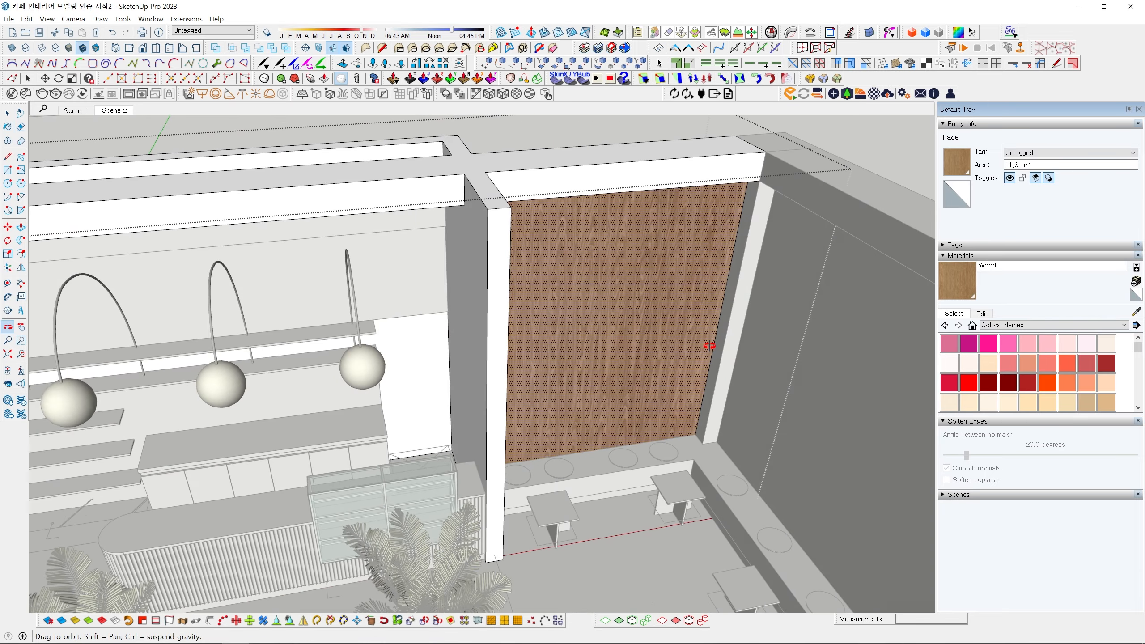
Open the Wood material on the back wall for editing and set its texture width to 5000 mm.
key("space")
scroll(554, 332, "up", 5)
middle_click_drag(554, 333, 485, 345)
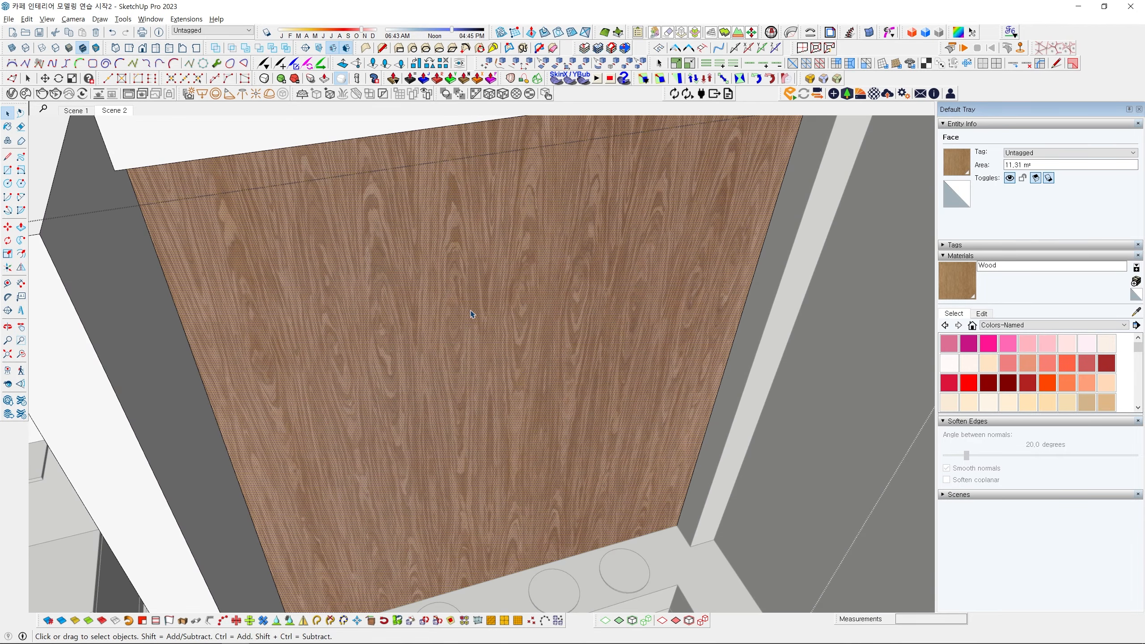
scroll(471, 314, "down", 3)
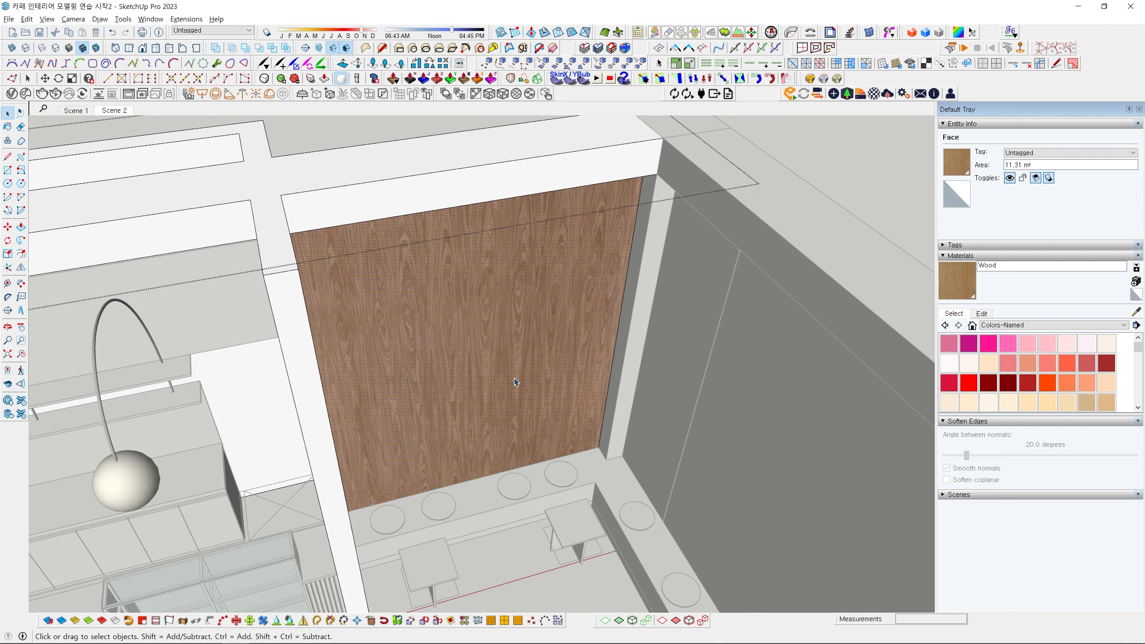
middle_click_drag(505, 336, 457, 265)
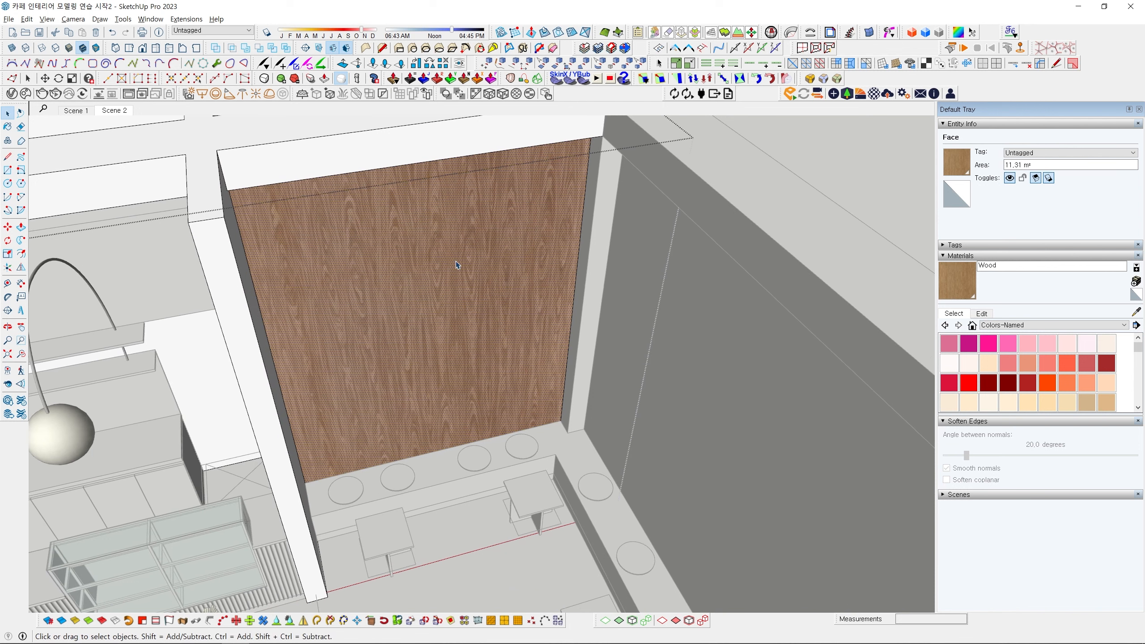
scroll(512, 322, "down", 5)
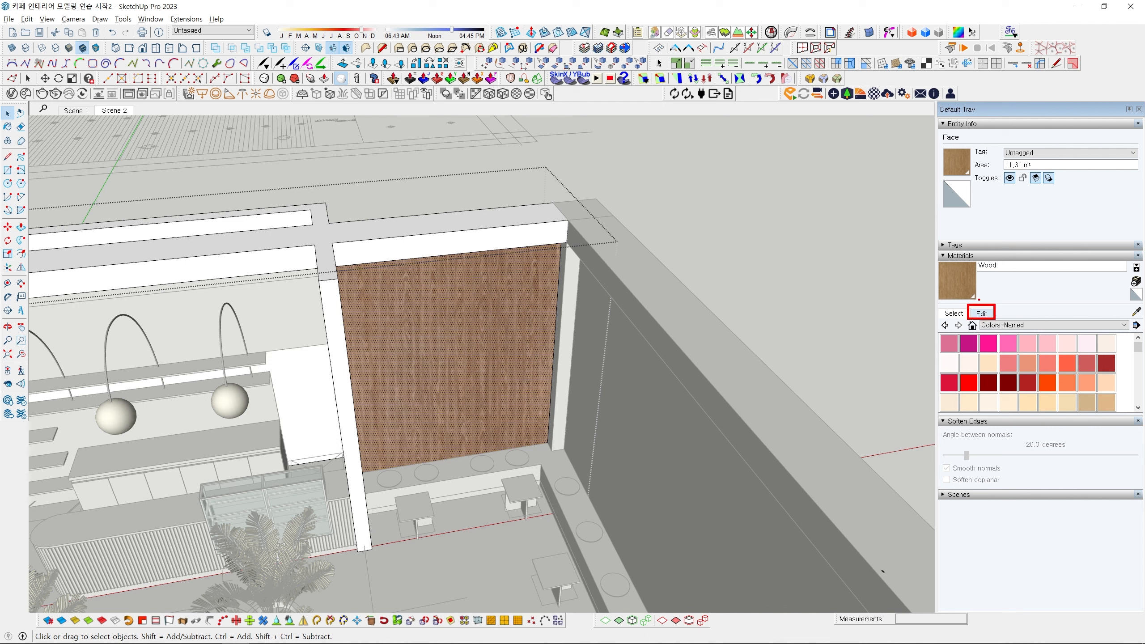
key("Escape")
left_click(983, 314)
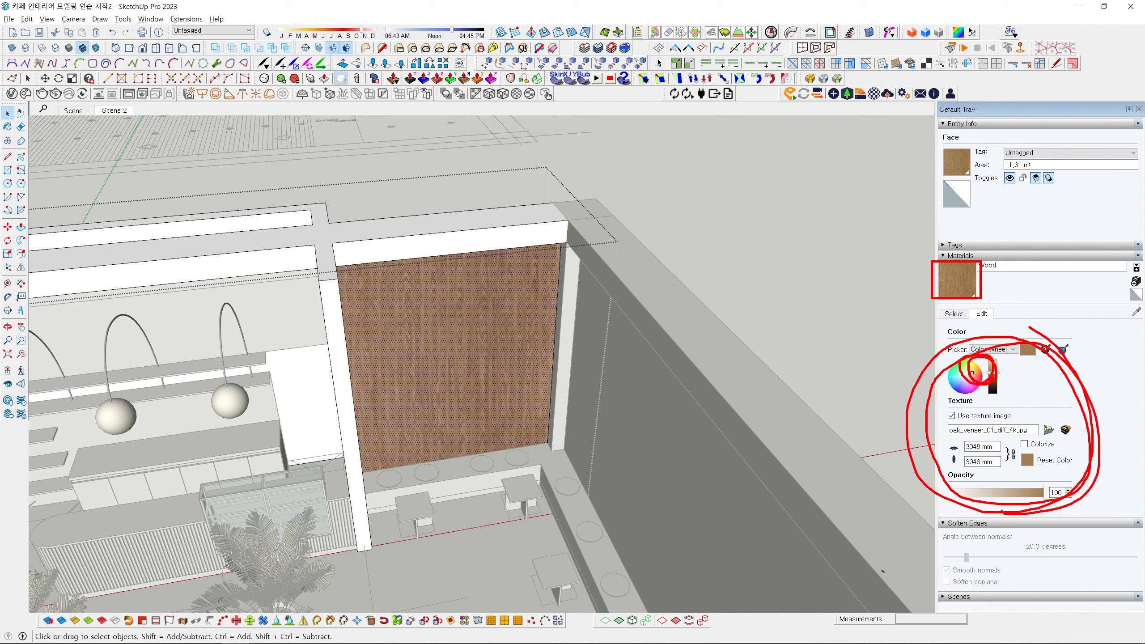
key("Escape")
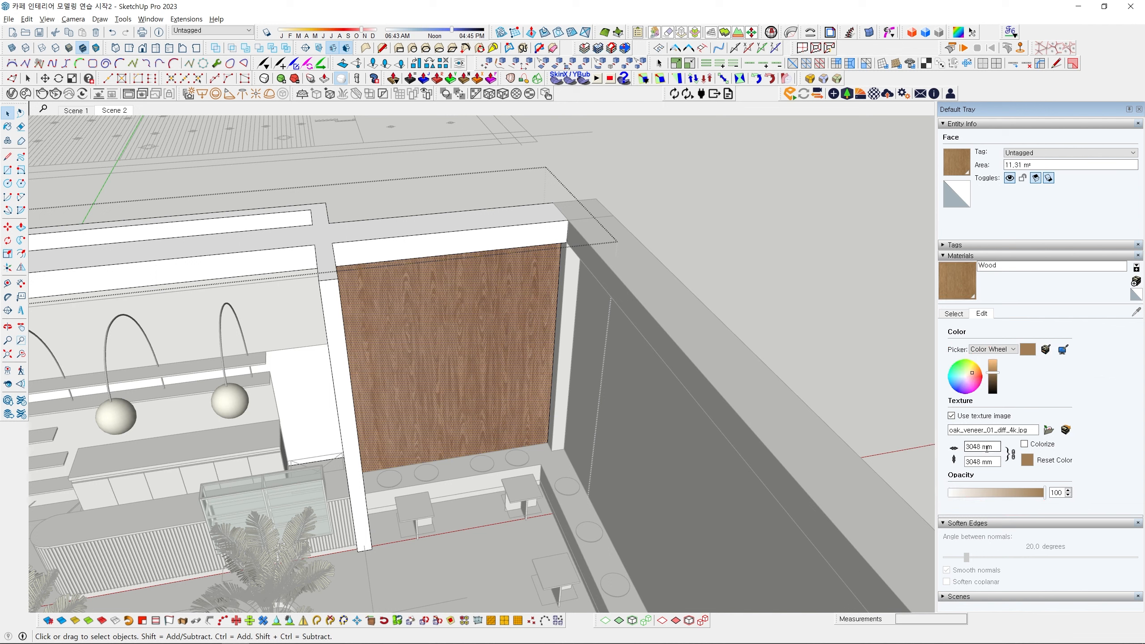
left_click_drag(997, 447, 951, 450)
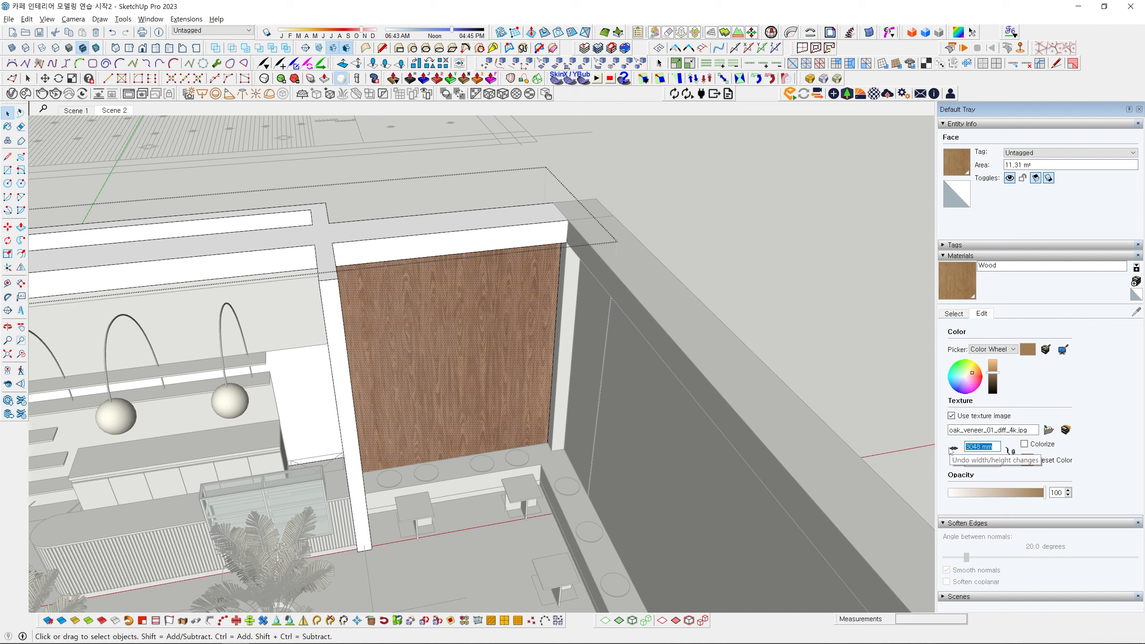
type("5000")
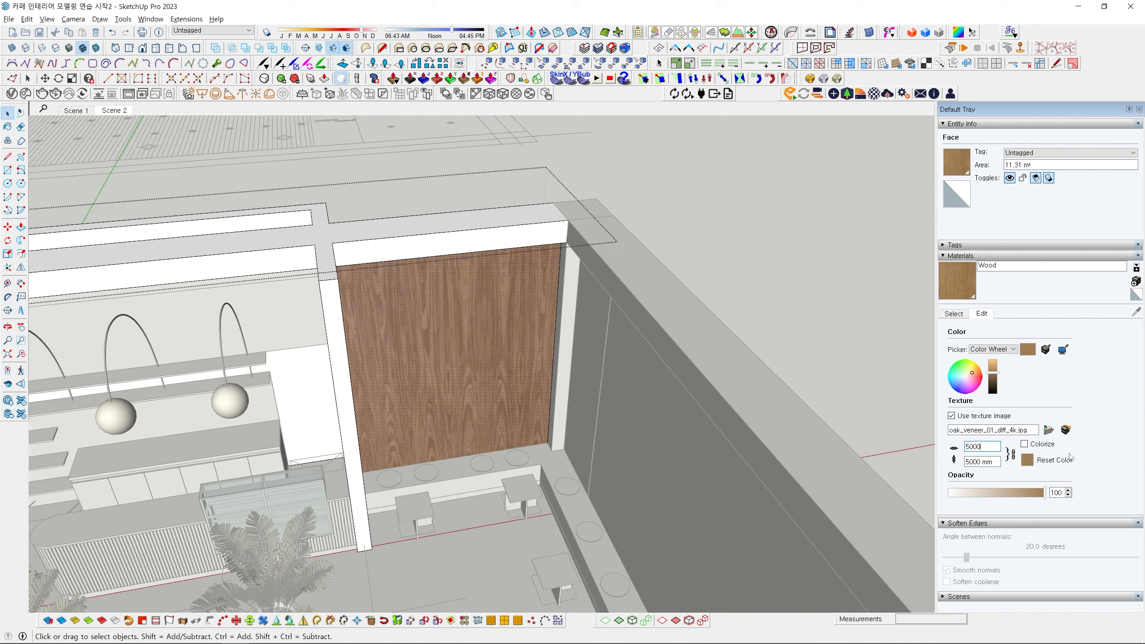
Set the Wood material's texture width to 7000 mm to enlarge the grain on the back wall.
left_click_drag(988, 448, 925, 451)
type("7000")
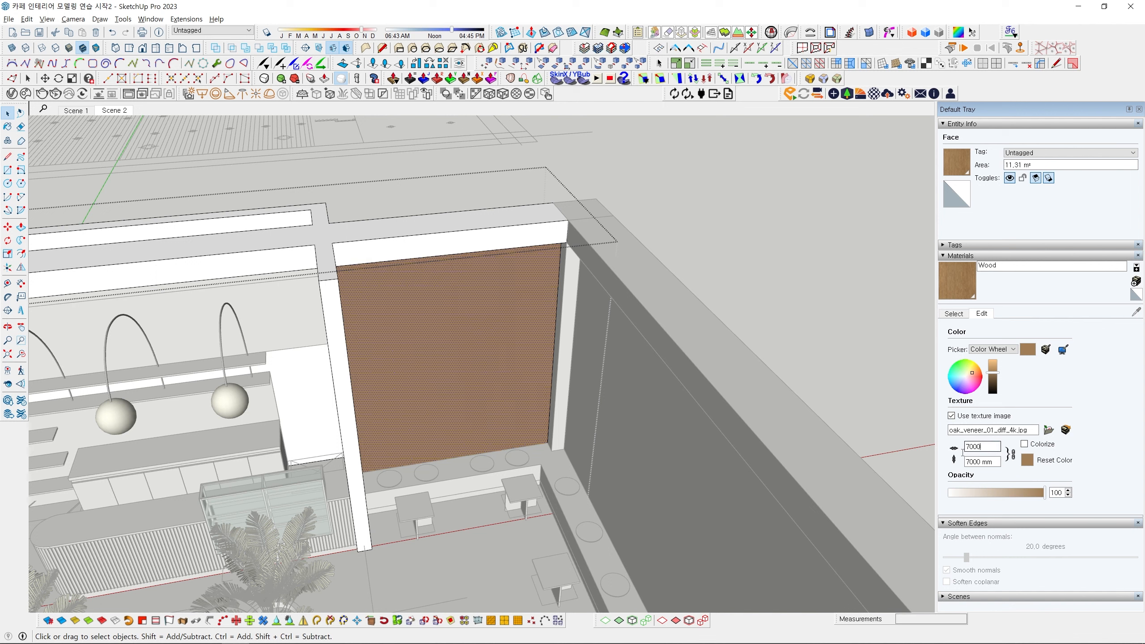
middle_click_drag(652, 358, 488, 355)
scroll(478, 384, "up", 10)
scroll(495, 384, "up", 2)
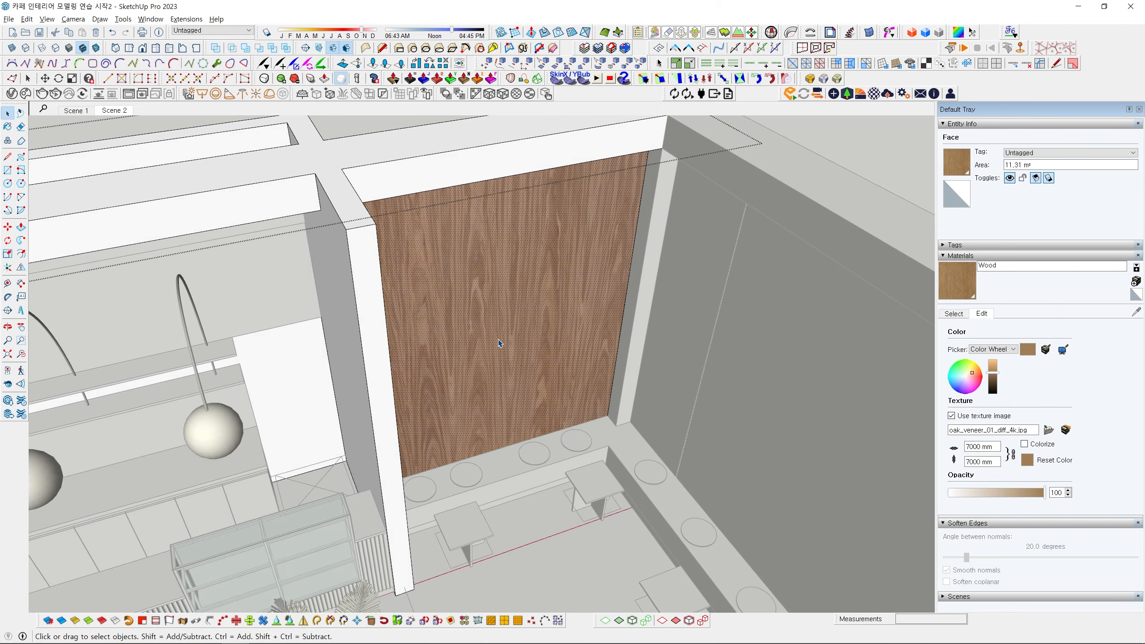
scroll(508, 342, "down", 4)
middle_click_drag(521, 305, 441, 348)
scroll(478, 332, "up", 3)
middle_click_drag(441, 348, 542, 359, "shift")
scroll(383, 372, "down", 5)
middle_click_drag(383, 371, 350, 353, "shift")
scroll(451, 334, "up", 6)
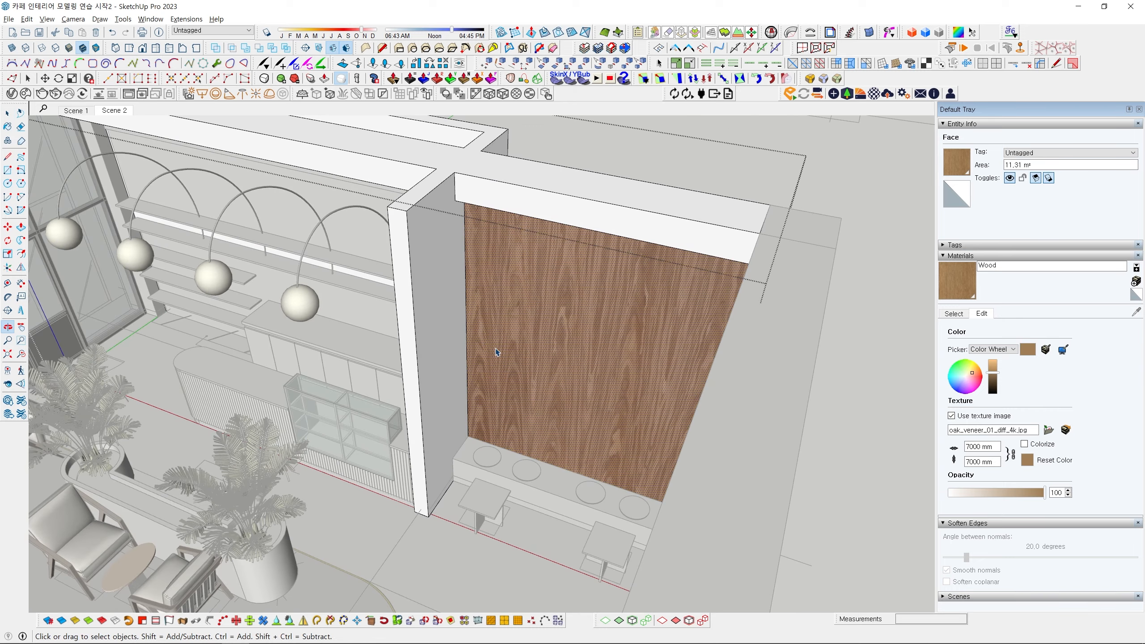
Sample the back wall's Wood material and paint the adjoining column faces and the wall behind the counter with it.
key("b")
scroll(518, 313, "up", 3)
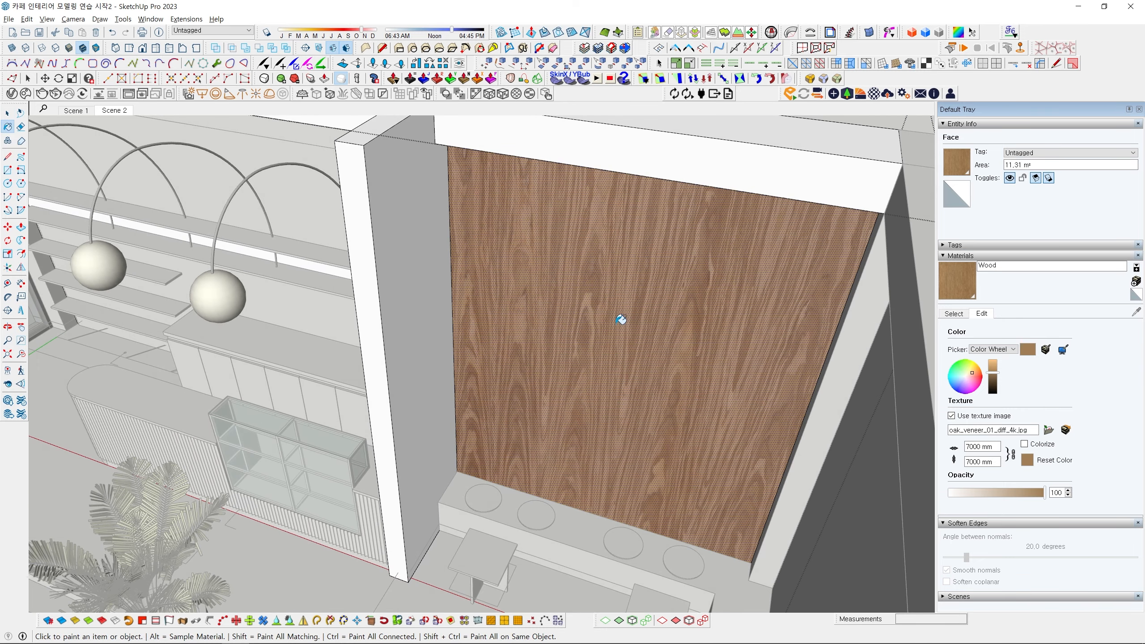
middle_click_drag(619, 320, 568, 340)
key("alt")
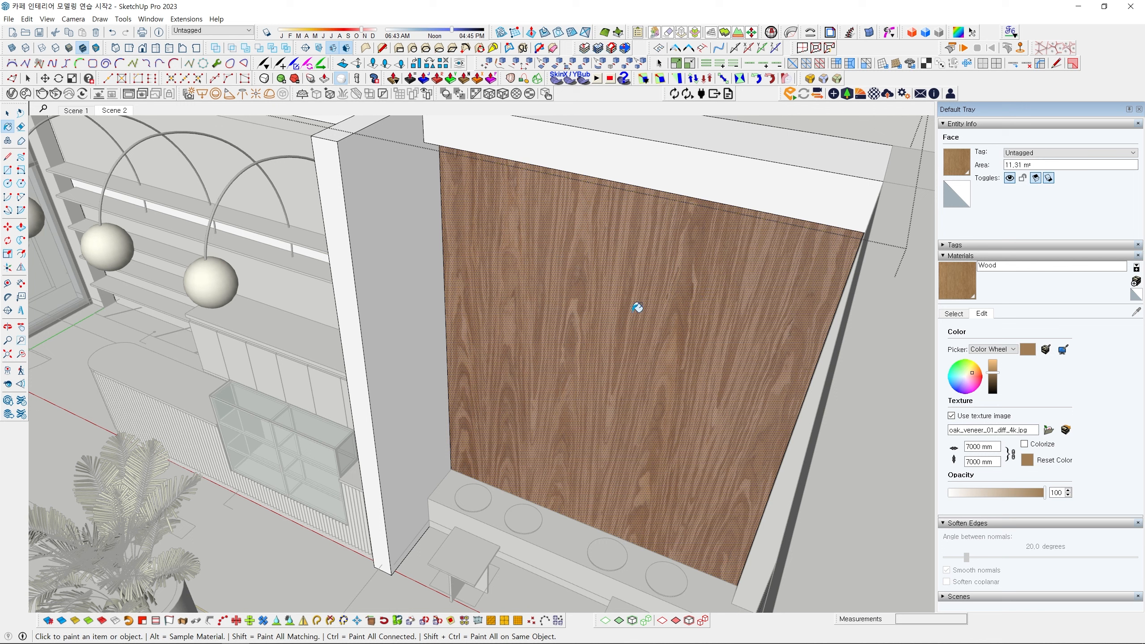
key("alt")
left_click(422, 290)
mouse_move(384, 322)
middle_mouse_down()
mouse_move(678, 340)
mouse_move(481, 299)
mouse_move(452, 321)
mouse_move(309, 343)
mouse_move(429, 357)
mouse_move(383, 291)
mouse_move(279, 251)
mouse_move(589, 223)
mouse_move(550, 312)
mouse_move(495, 342)
mouse_move(592, 268)
mouse_move(493, 220)
mouse_move(483, 230)
mouse_move(600, 230)
mouse_move(535, 245)
middle_mouse_up()
left_click(461, 336)
left_click(530, 304)
left_click(452, 321)
key("space")
key("Escape")
Examine the wood-painted walls, the column and the unpainted shelves behind the counter.
scroll(458, 361, "down", 5)
scroll(551, 311, "up", 10)
scroll(464, 309, "down", 5)
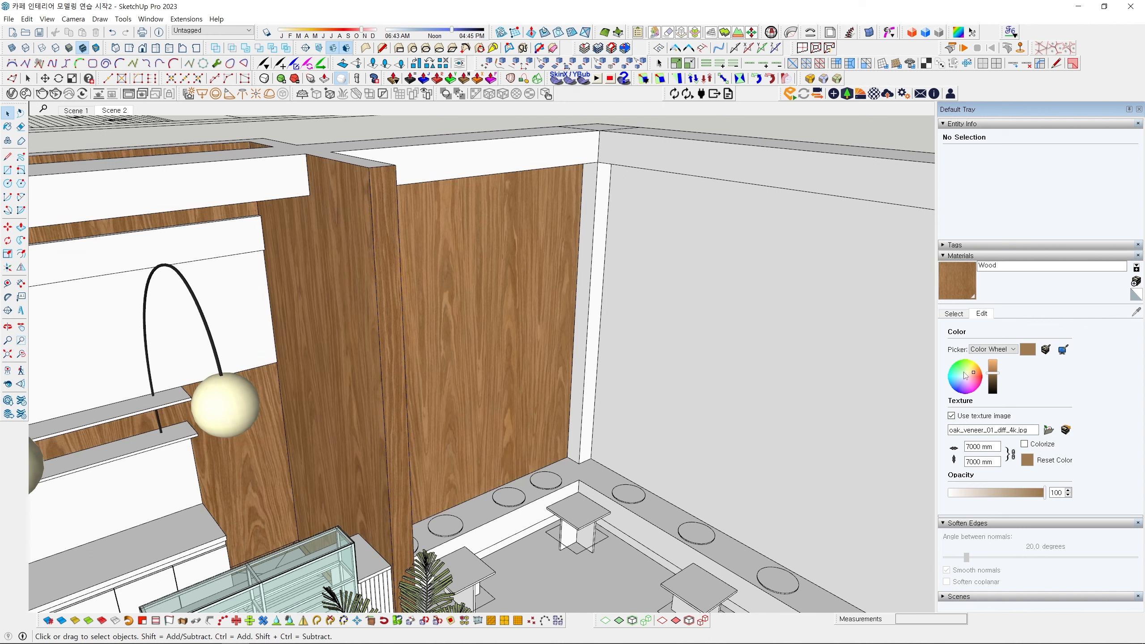
middle_click_drag(484, 325, 486, 402)
scroll(451, 329, "down", 5)
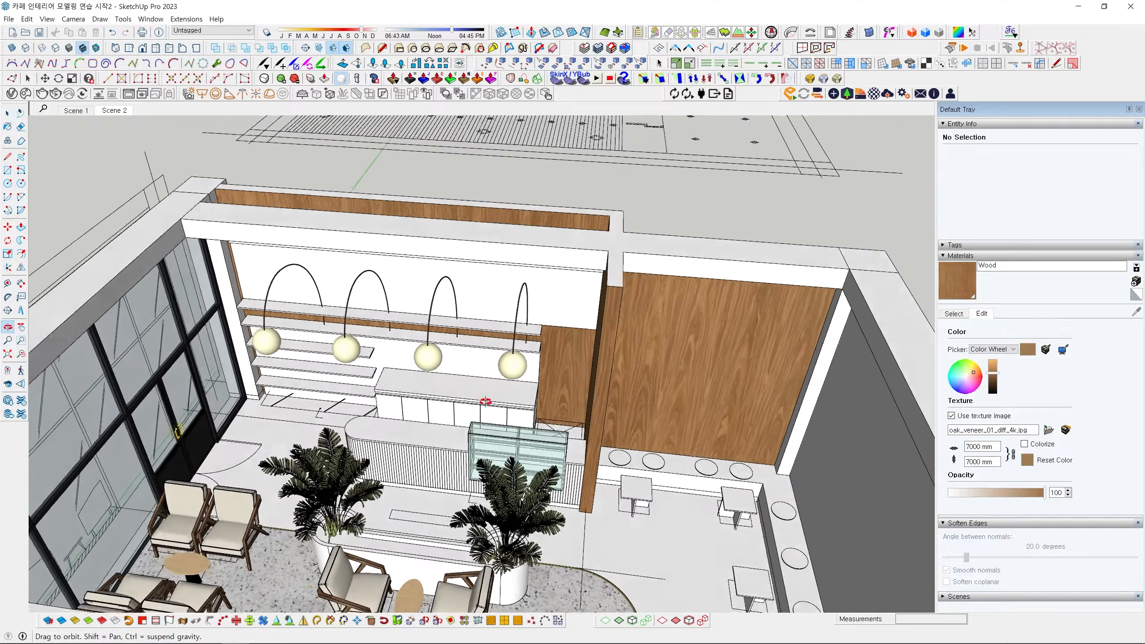
middle_click_drag(412, 409, 511, 389, "shift")
scroll(489, 303, "up", 8)
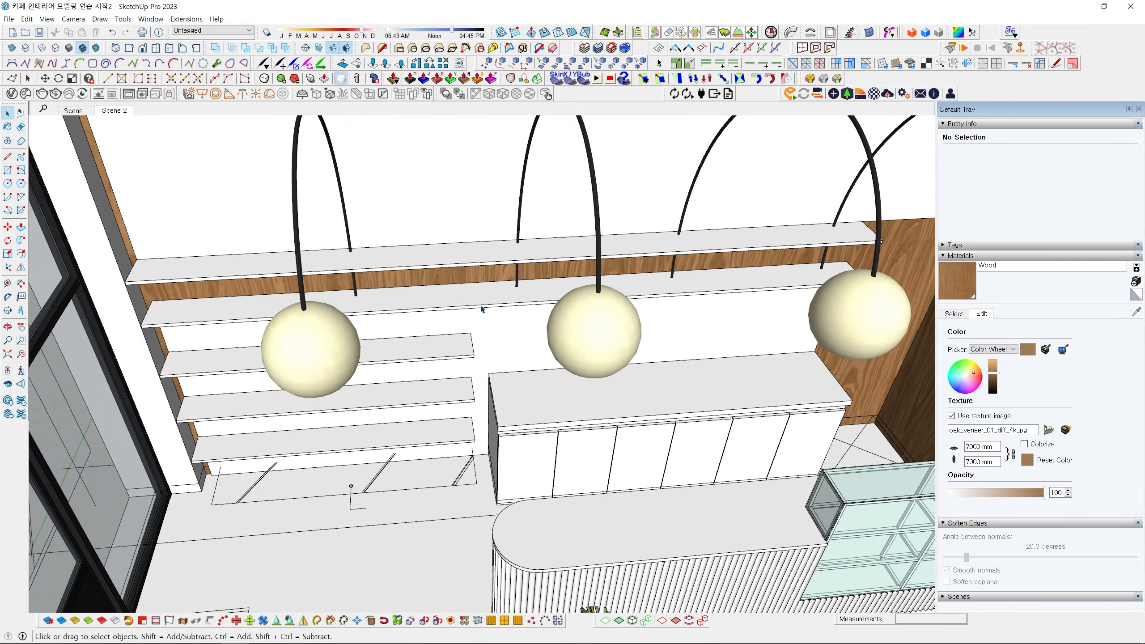
scroll(481, 309, "down", 3)
middle_click_drag(481, 311, 484, 331)
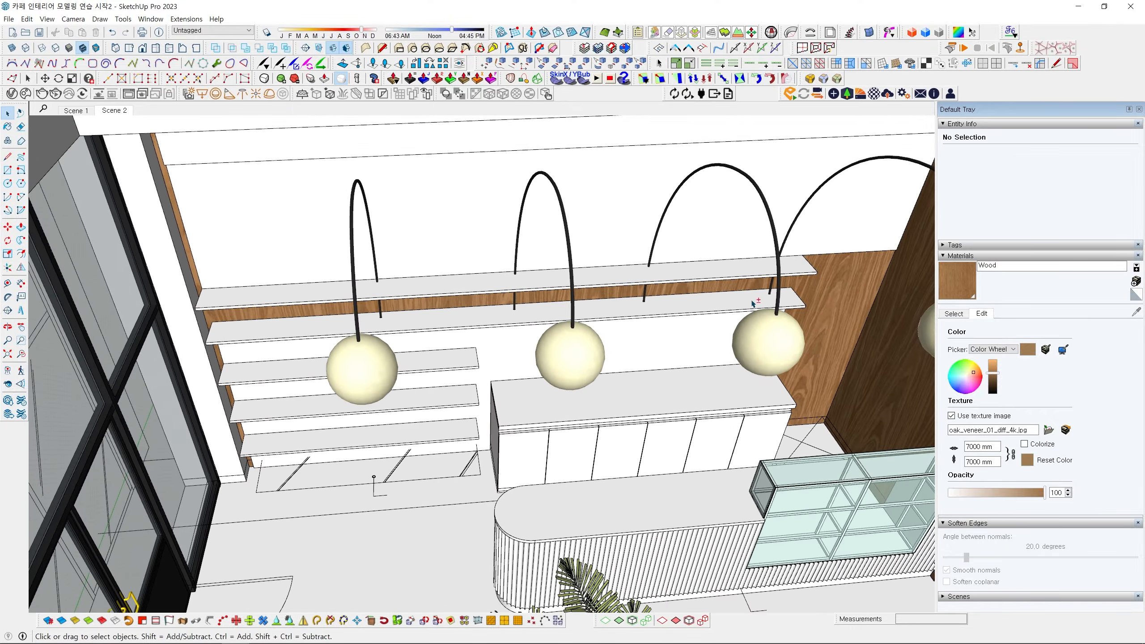
middle_click_drag(757, 302, 617, 330, "shift")
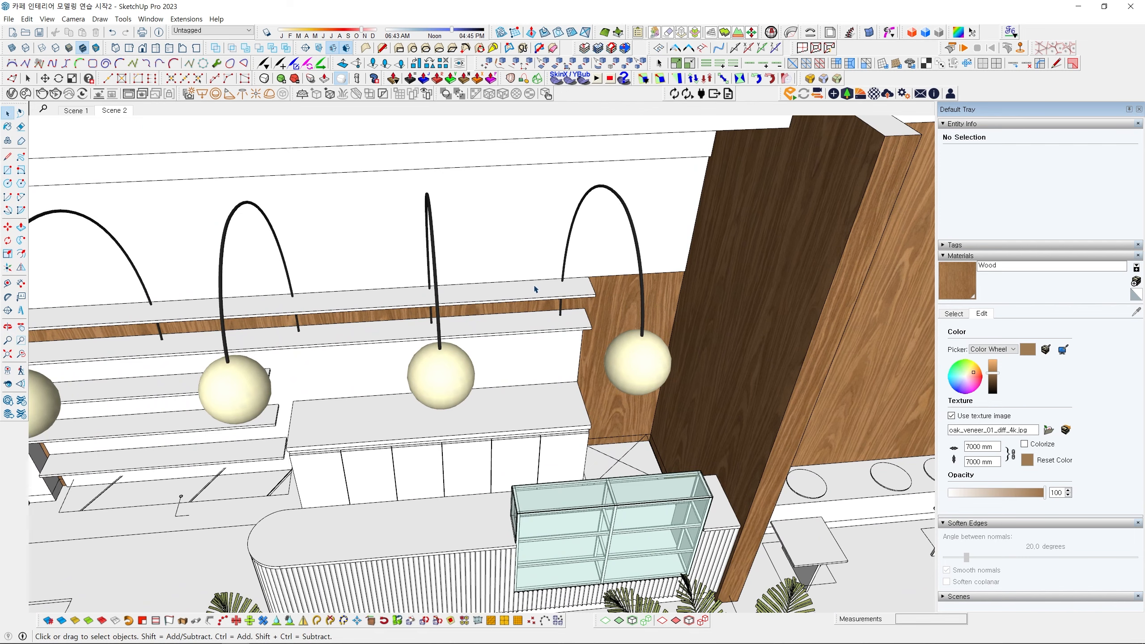
middle_click_drag(312, 309, 519, 314, "shift")
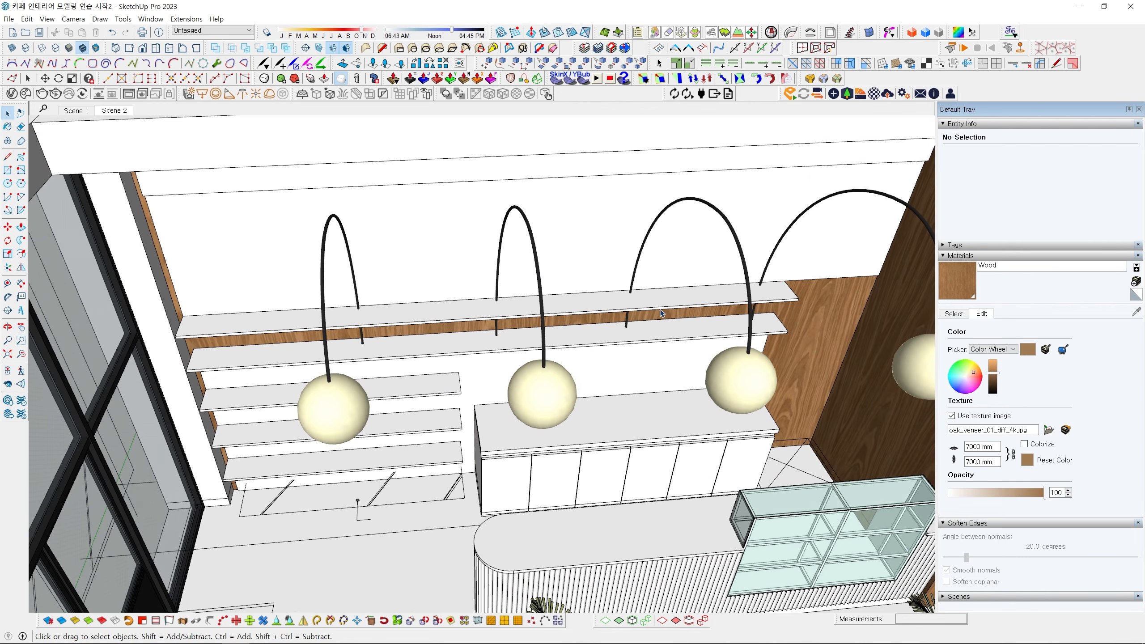
Open the uppermost long shelf behind the counter for editing and paint all its faces with the Wood material.
key("b")
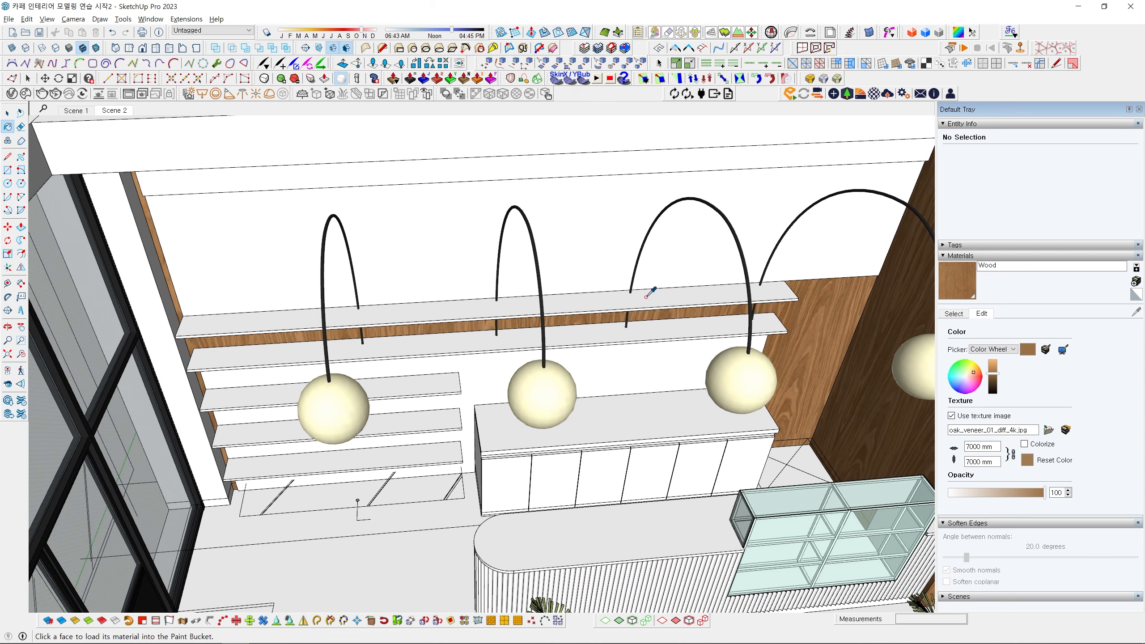
scroll(639, 289, "up", 3)
key("space")
double_click(591, 303)
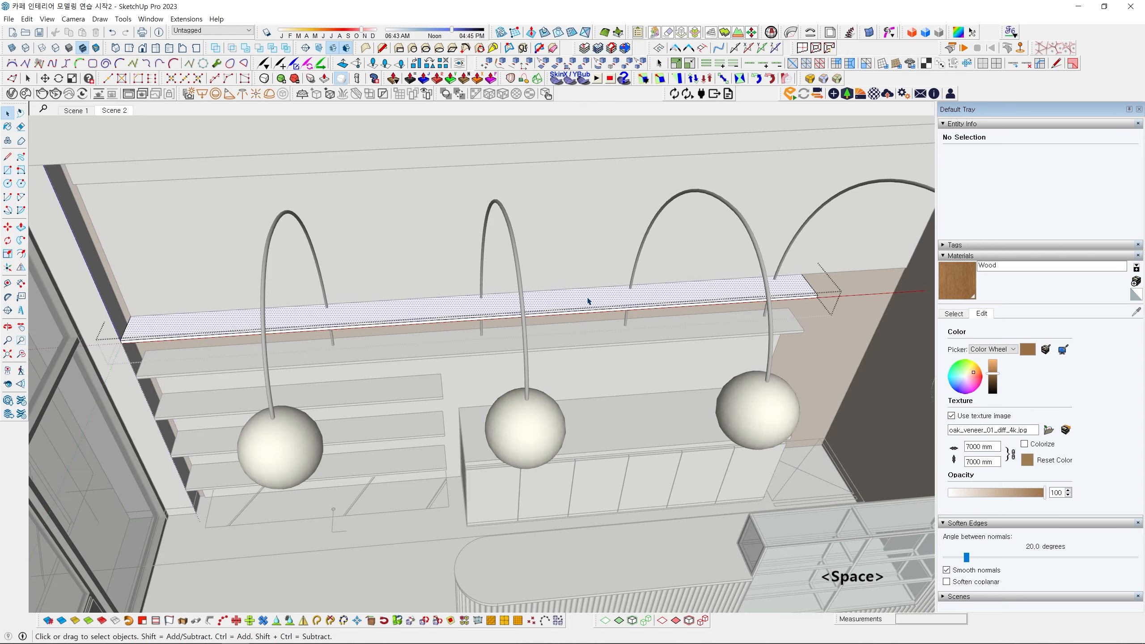
triple_click(589, 302)
scroll(590, 302, "up", 3)
mouse_move(590, 304)
middle_mouse_down("shift")
mouse_move(601, 340)
mouse_move(371, 273)
mouse_move(524, 281)
mouse_move(520, 331)
middle_mouse_up("shift")
key("b")
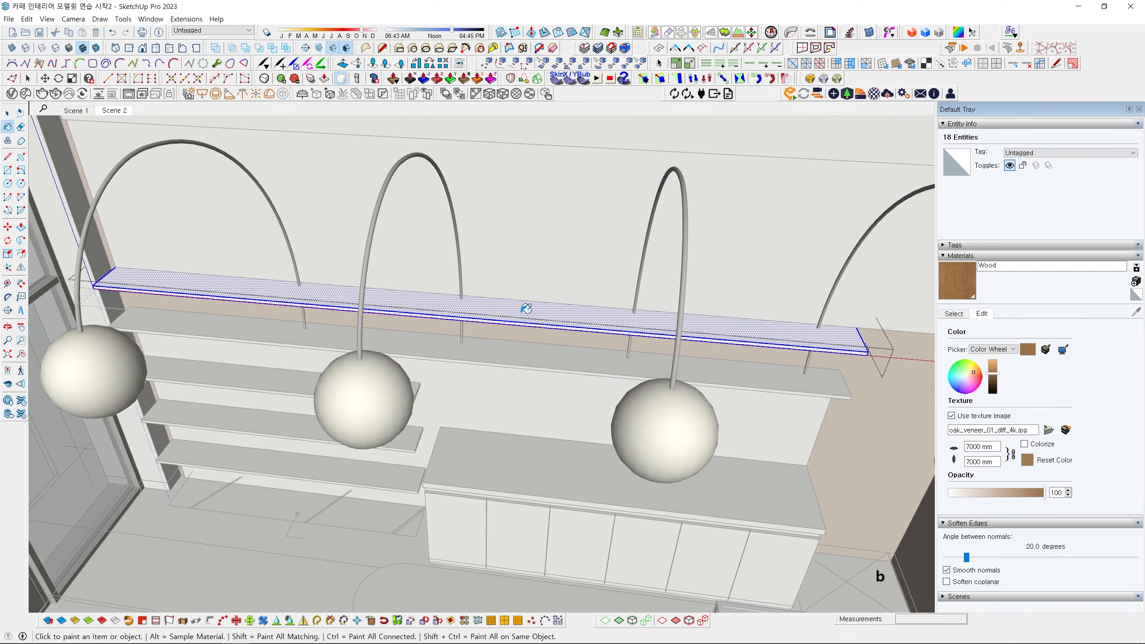
left_click(539, 308)
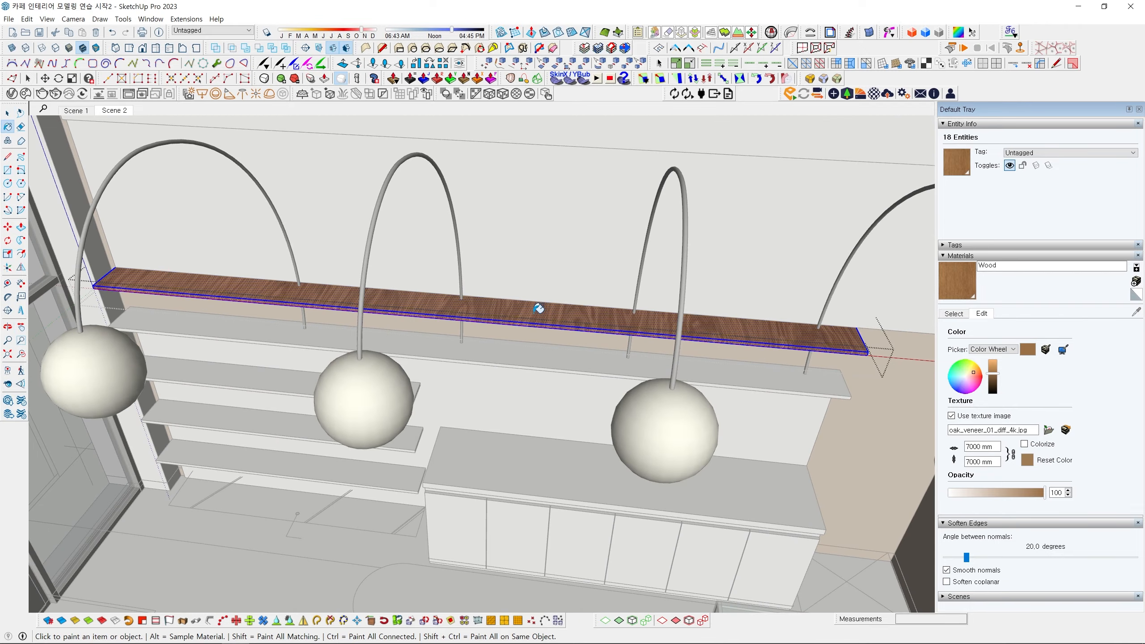
Examine the direction of the wood grain along the uppermost shelf.
mouse_move(539, 309)
middle_mouse_down()
mouse_move(540, 340)
mouse_move(370, 381)
mouse_move(477, 427)
mouse_move(550, 322)
middle_mouse_up()
key("space")
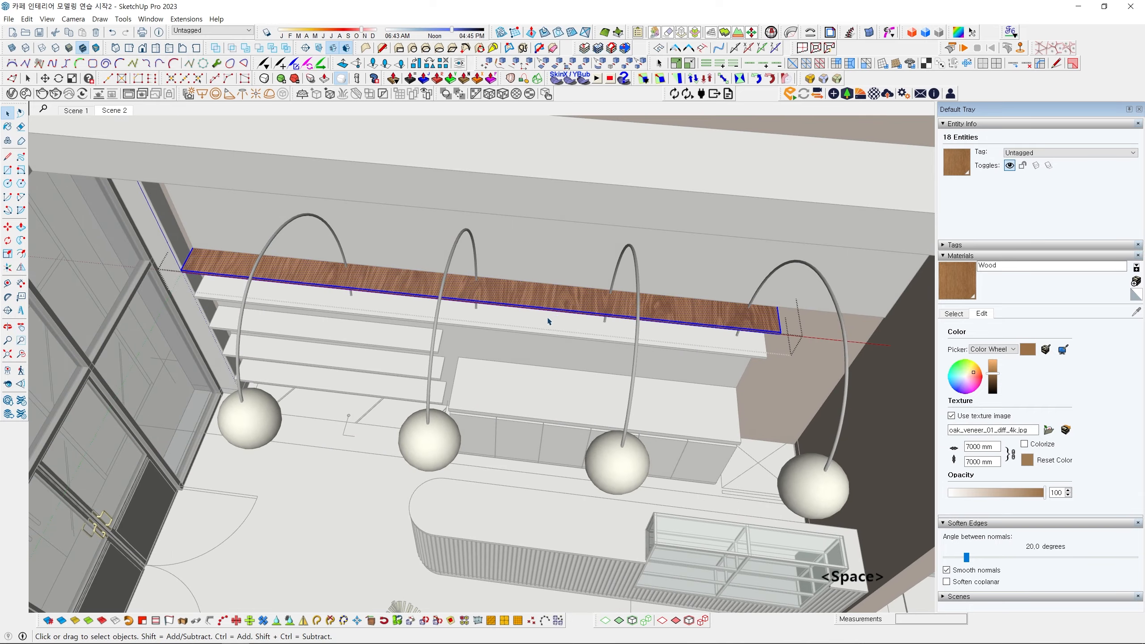
scroll(481, 321, "up", 5)
scroll(481, 321, "down", 6)
scroll(469, 322, "up", 2)
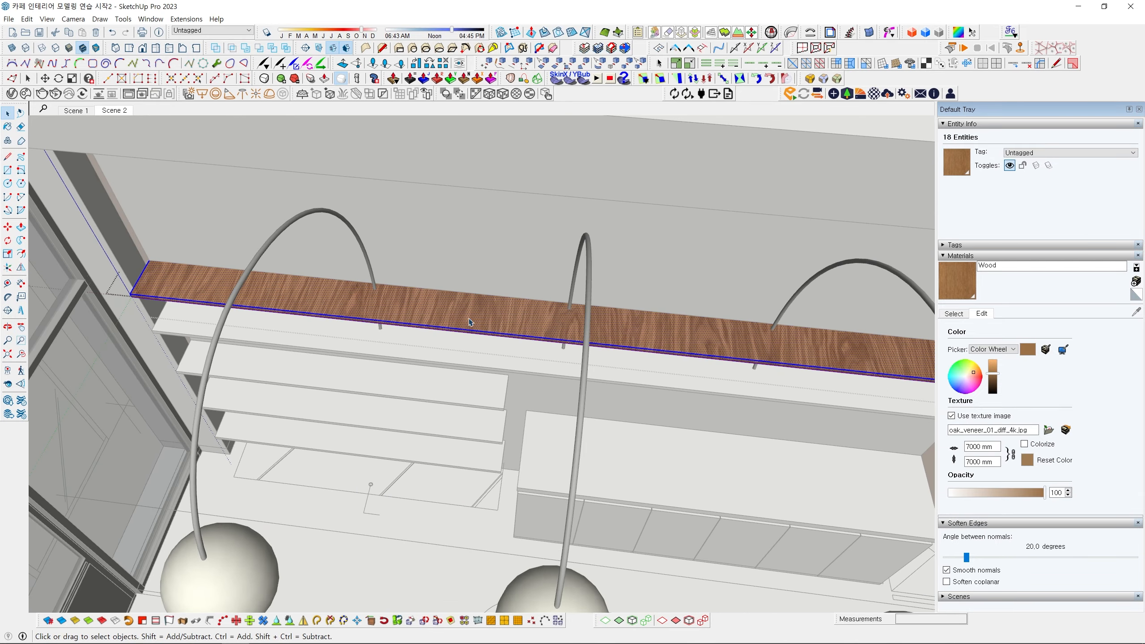
scroll(427, 306, "down", 4)
mouse_move(427, 307)
middle_mouse_down()
mouse_move(534, 268)
mouse_move(447, 318)
middle_mouse_up()
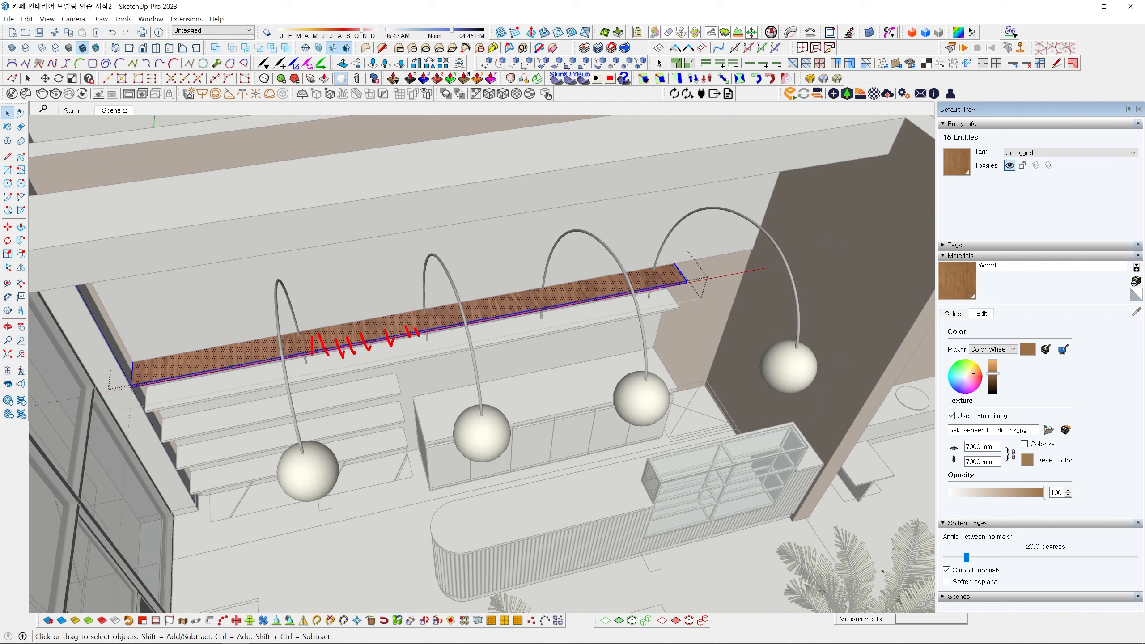
mouse_move(661, 277)
left_mouse_down()
mouse_move(321, 328)
mouse_move(201, 366)
mouse_move(430, 334)
mouse_move(579, 291)
mouse_move(316, 326)
mouse_move(311, 353)
left_mouse_up()
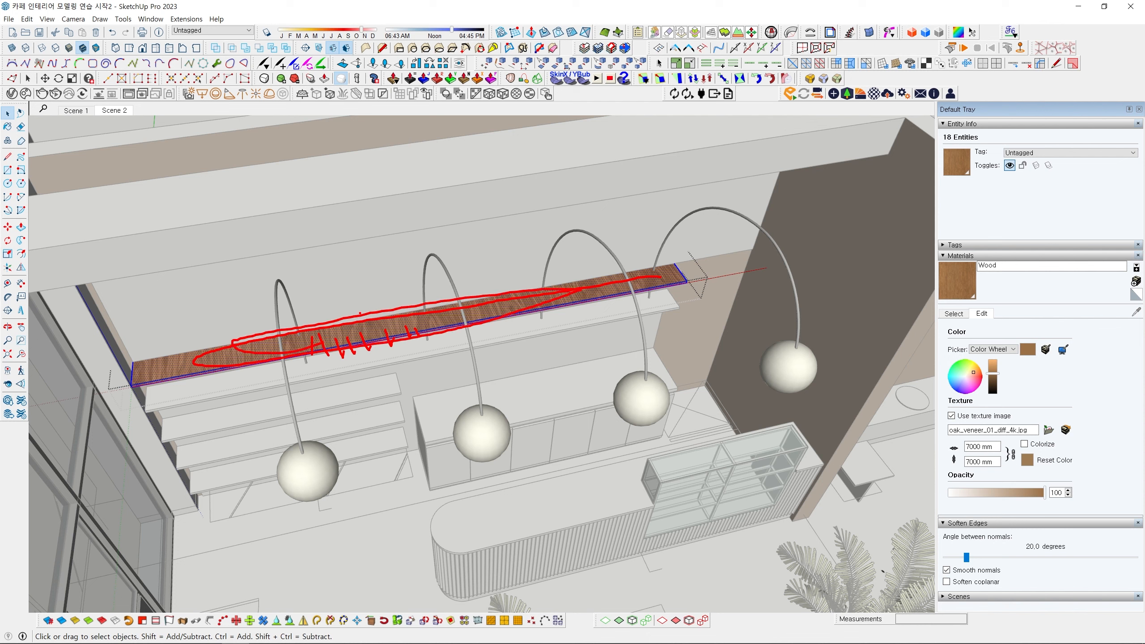
left_click_drag(361, 315, 404, 268)
key("Escape")
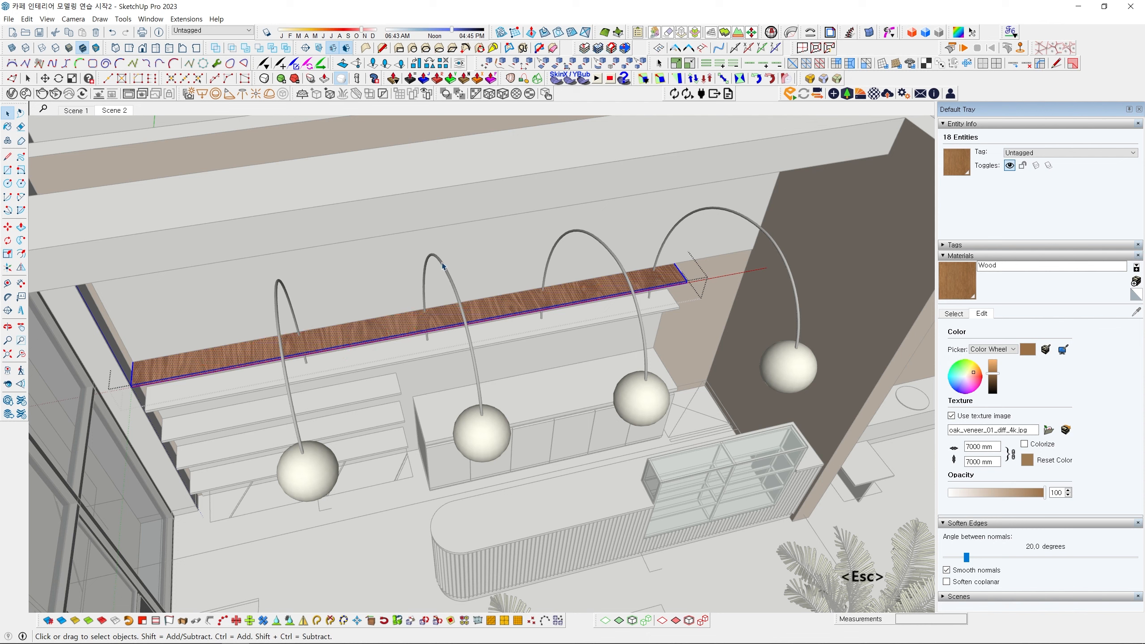
scroll(473, 308, "down", 3)
scroll(541, 302, "up", 8)
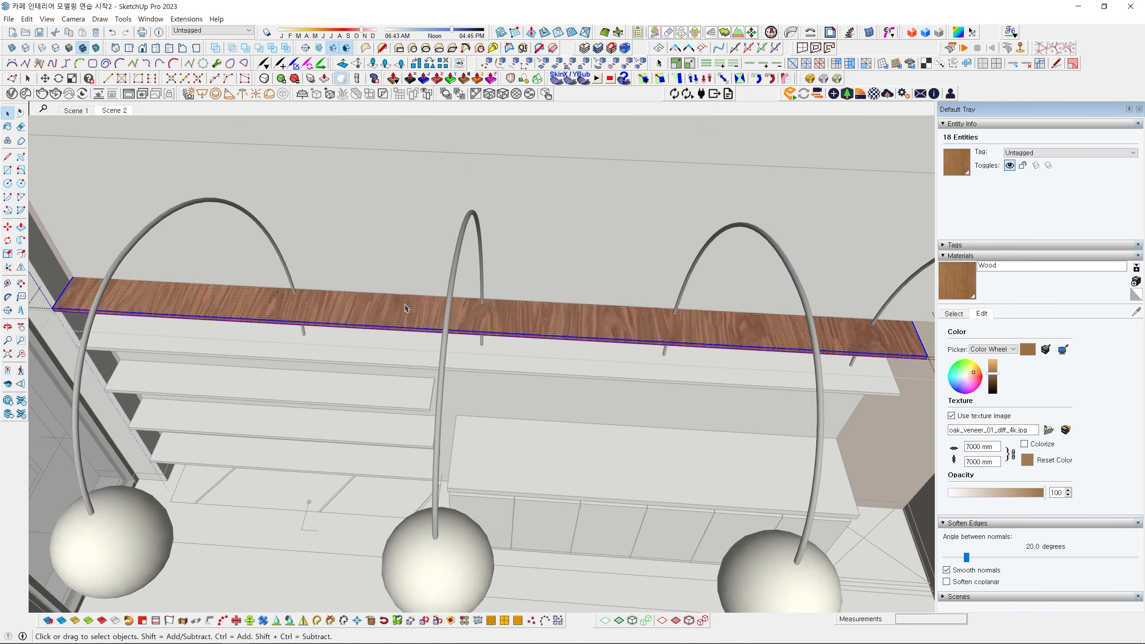
Start positioning the Wood texture on the uppermost long shelf's top face and rotate it 90 degrees.
left_click(581, 298)
right_click(581, 300)
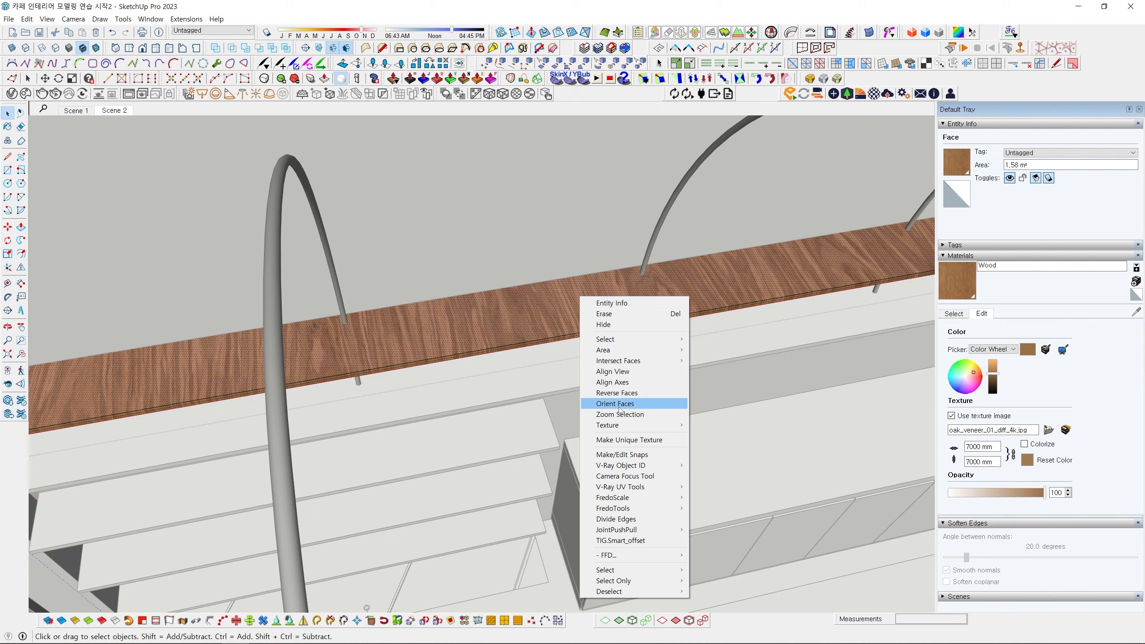
mouse_move(630, 428)
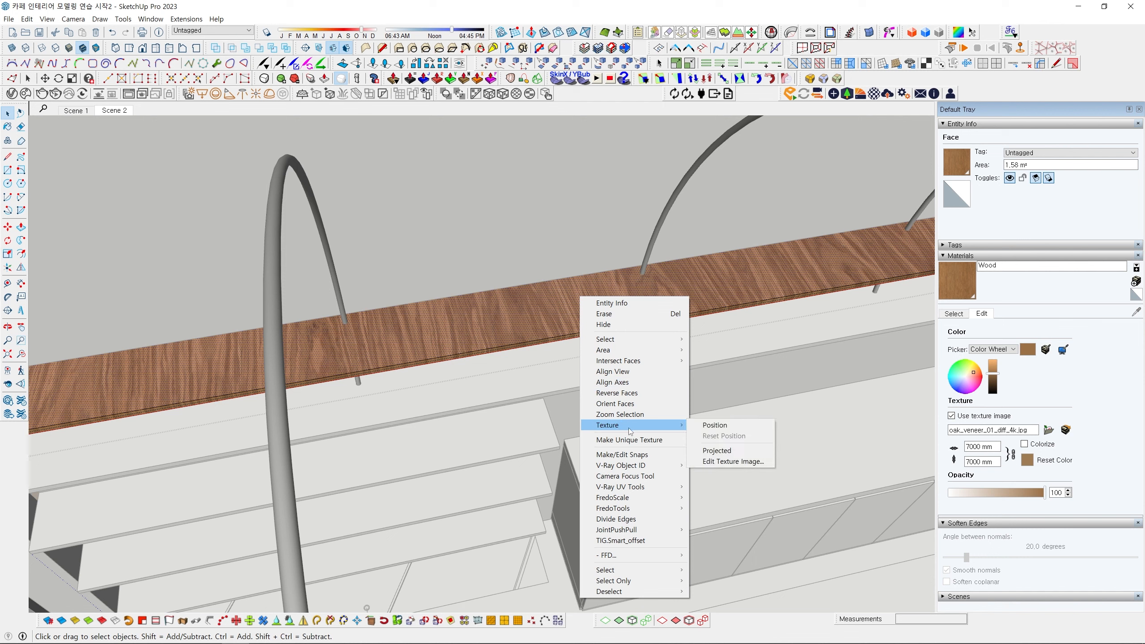
left_click(715, 425)
scroll(607, 384, "down", 10)
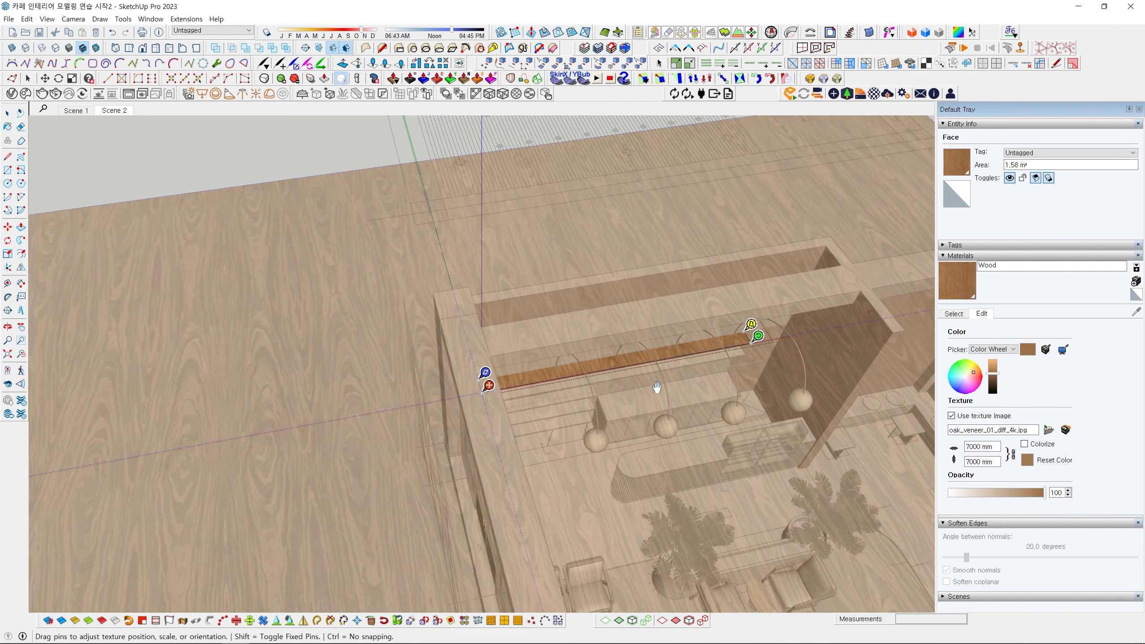
middle_click_drag(656, 389, 537, 341)
scroll(496, 329, "up", 8)
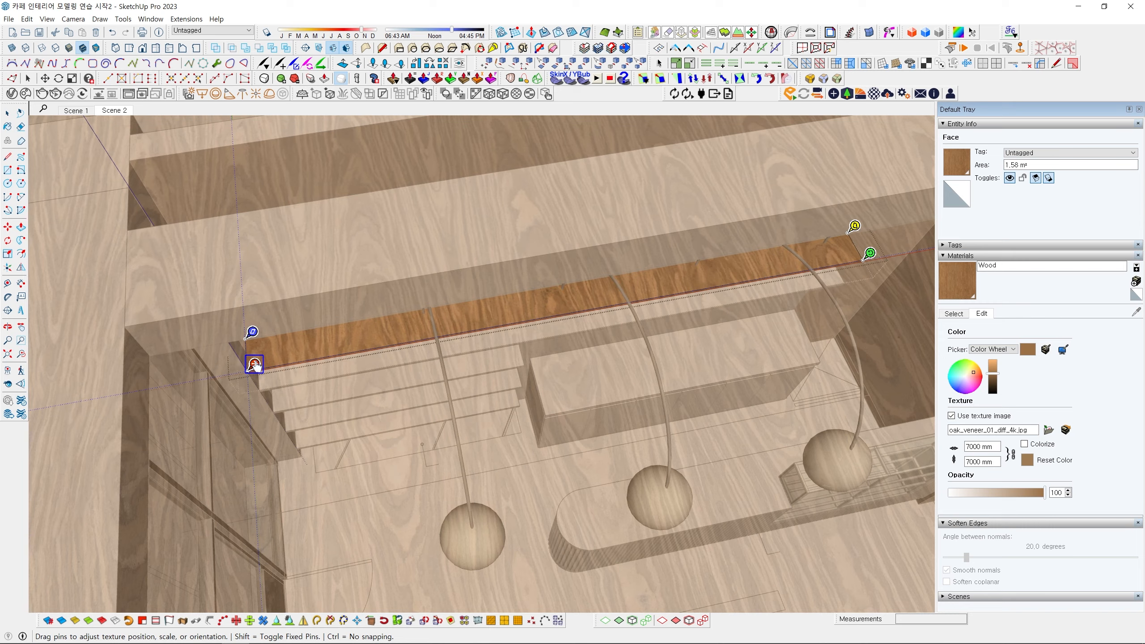
mouse_move(254, 364)
left_mouse_down()
mouse_move(455, 298)
mouse_move(254, 364)
left_mouse_up()
mouse_move(869, 251)
left_mouse_down()
mouse_move(752, 205)
mouse_move(832, 222)
mouse_move(871, 255)
left_mouse_up()
right_click(540, 306)
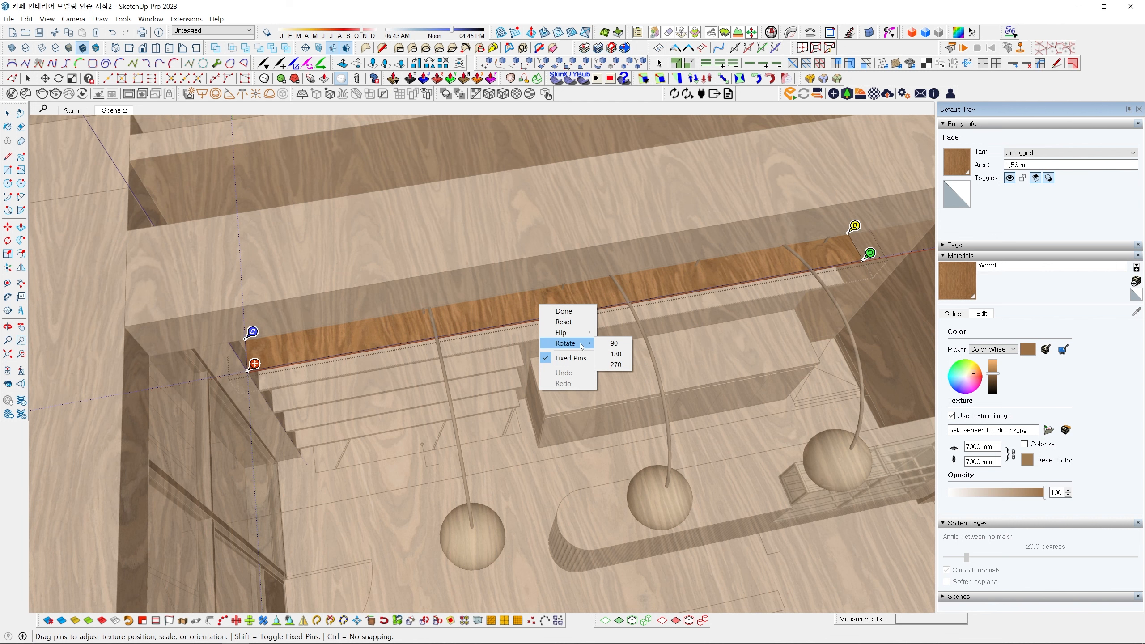
left_click(616, 344)
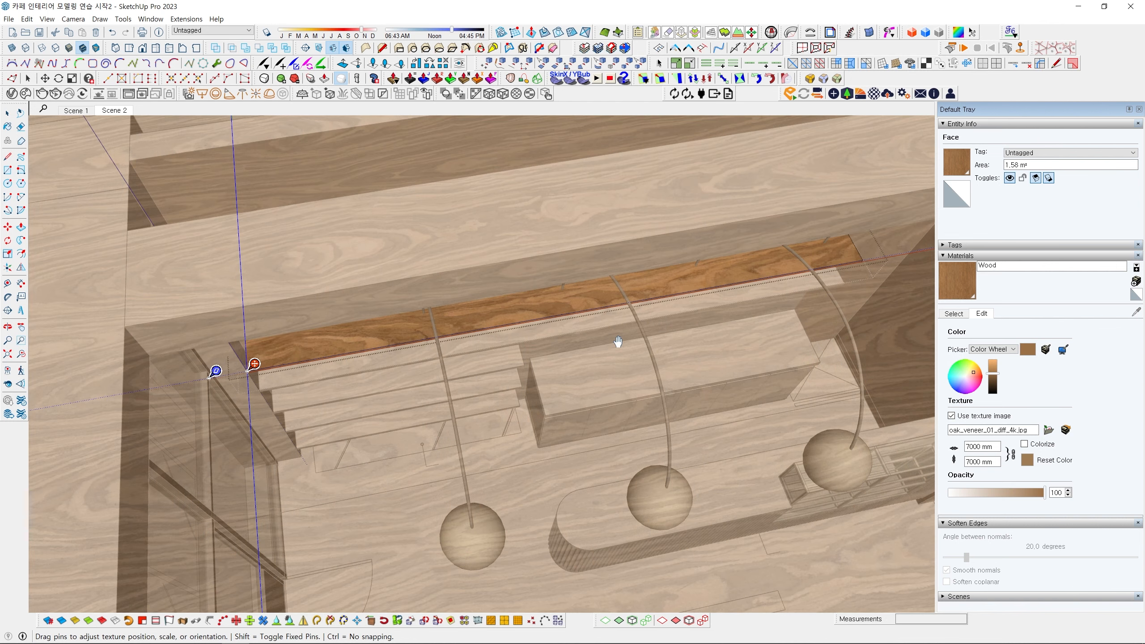
Scale the rotated Wood texture down by its scale/rotate pin, keeping the grain lengthwise along the uppermost shelf, and finish positioning it.
scroll(546, 343, "down", 4)
middle_click_drag(532, 343, 442, 434)
scroll(441, 434, "up", 6)
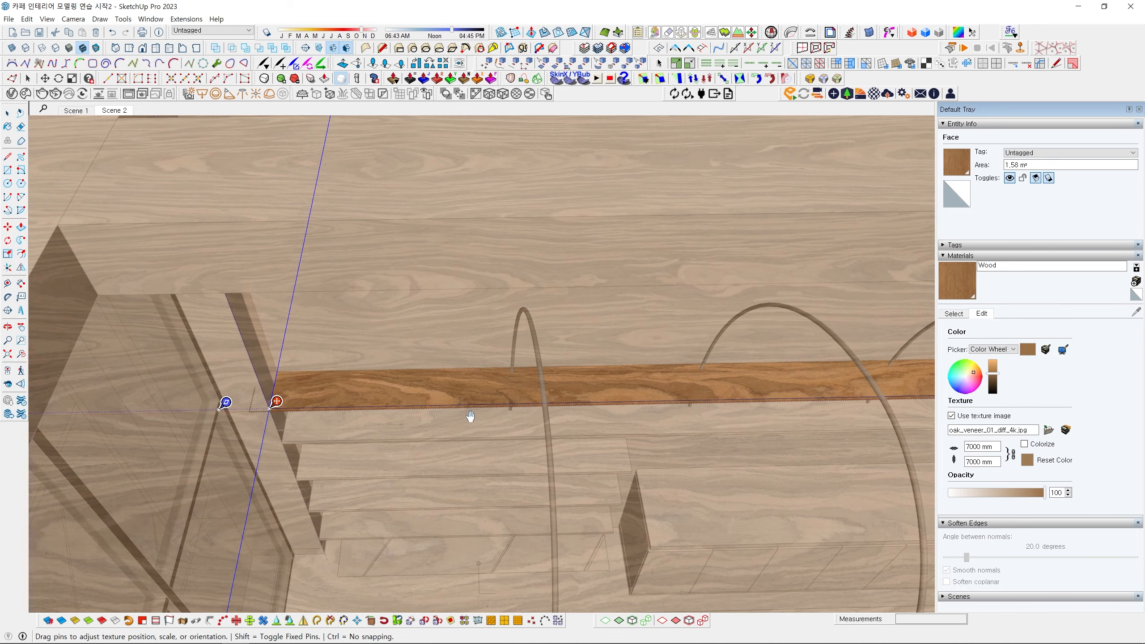
scroll(398, 372, "down", 3)
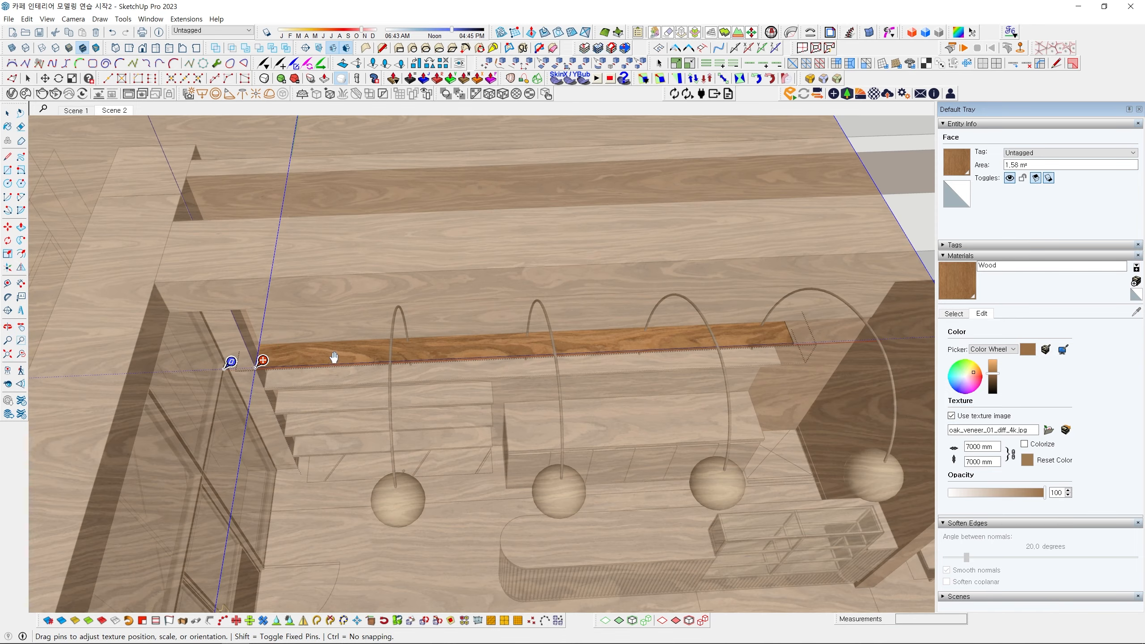
middle_click_drag(761, 338, 400, 309)
left_click_drag(423, 194, 375, 265)
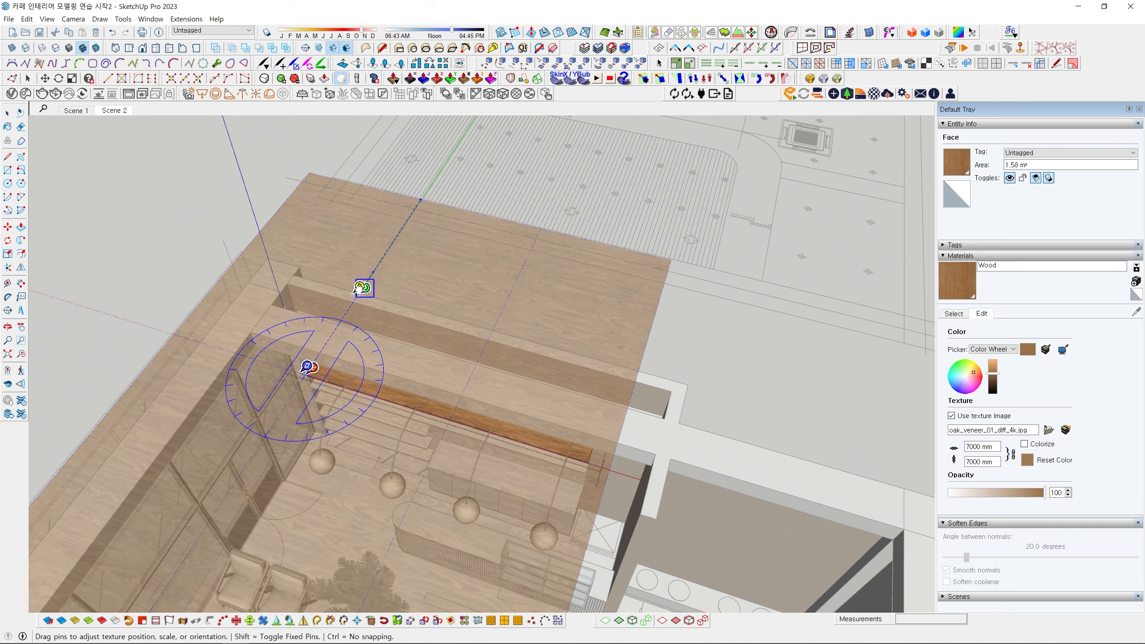
scroll(414, 391, "up", 8)
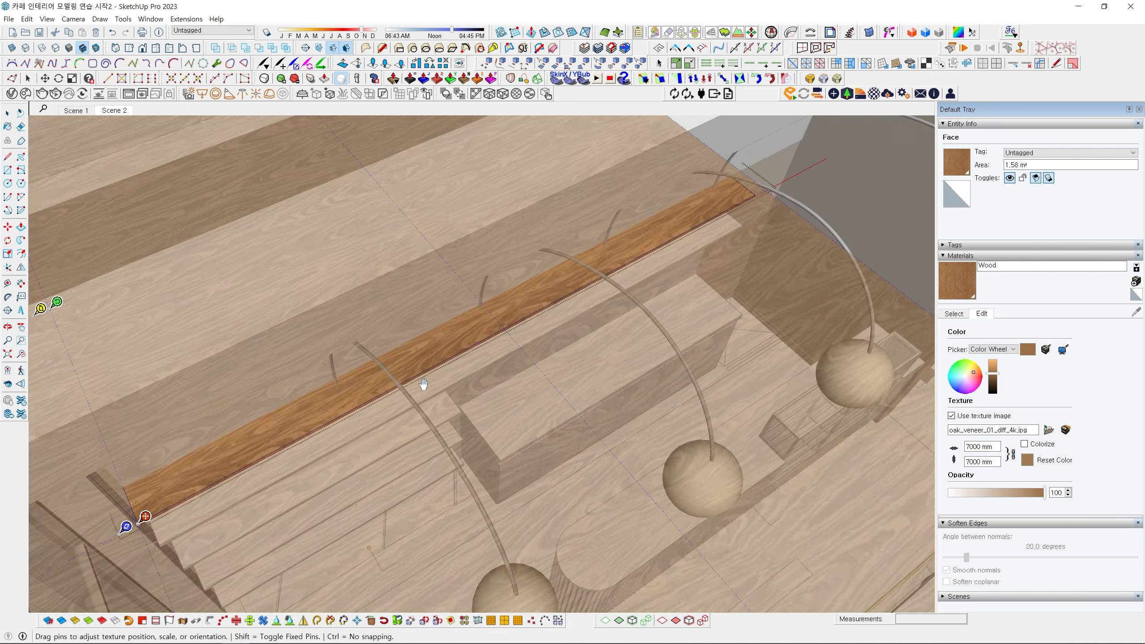
middle_click_drag(423, 384, 392, 321)
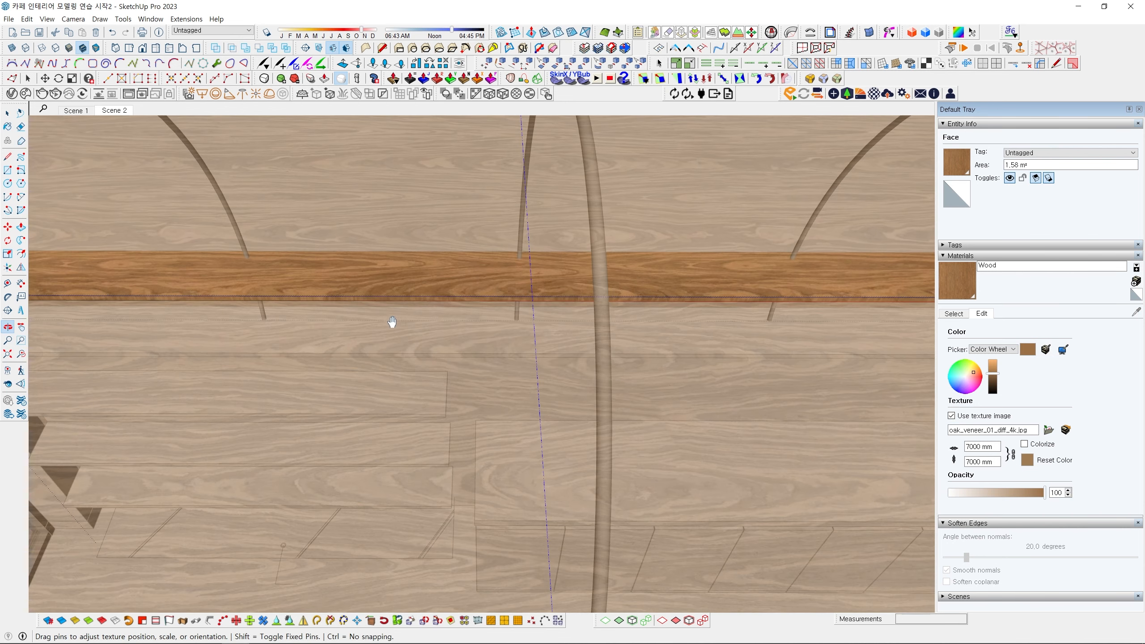
mouse_move(462, 276)
middle_mouse_down()
mouse_move(483, 302)
mouse_move(440, 329)
mouse_move(496, 325)
mouse_move(374, 292)
mouse_move(485, 309)
mouse_move(451, 289)
middle_mouse_up()
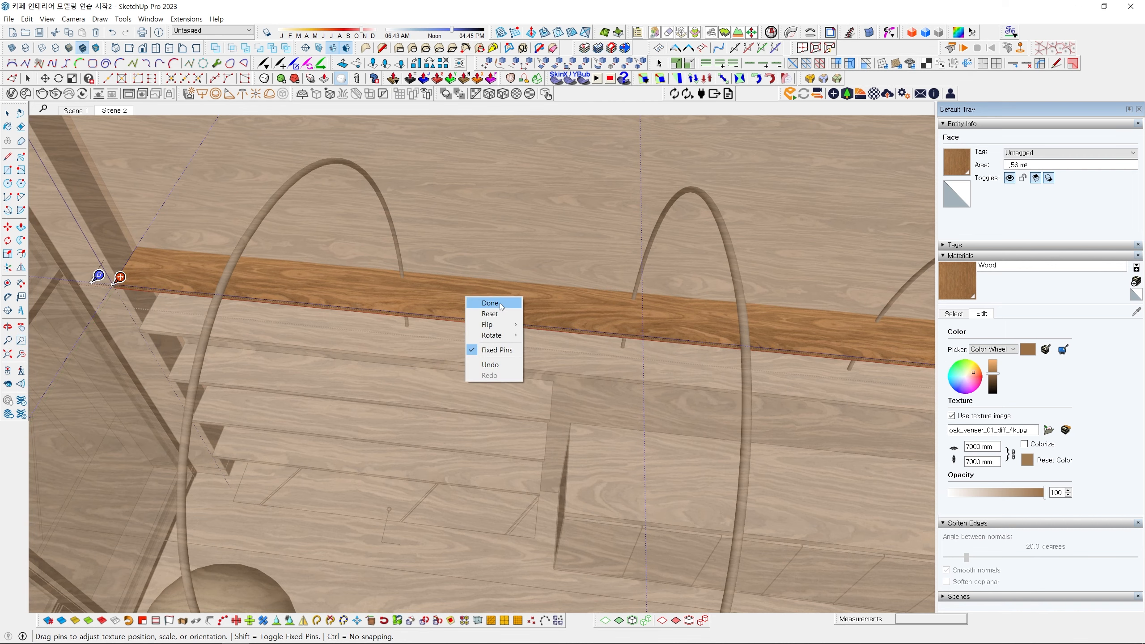
left_click(507, 305)
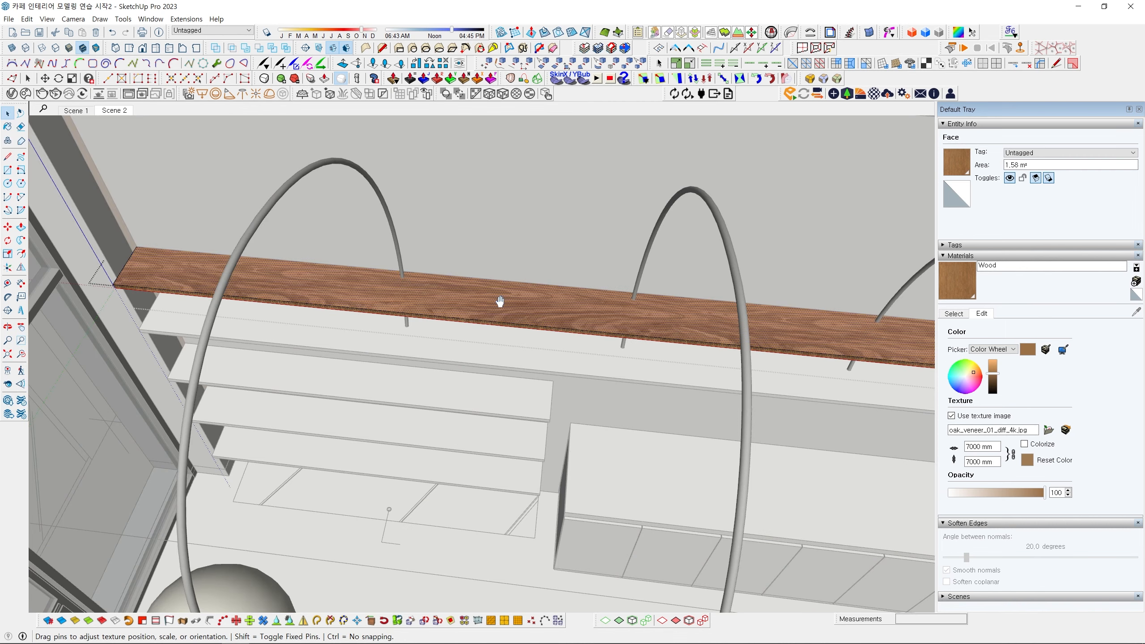
Sample the repositioned Wood texture from the uppermost shelf's top face and paint all faces of that shelf with it.
mouse_move(500, 301)
middle_mouse_down()
mouse_move(530, 345)
mouse_move(416, 302)
mouse_move(499, 306)
middle_mouse_up()
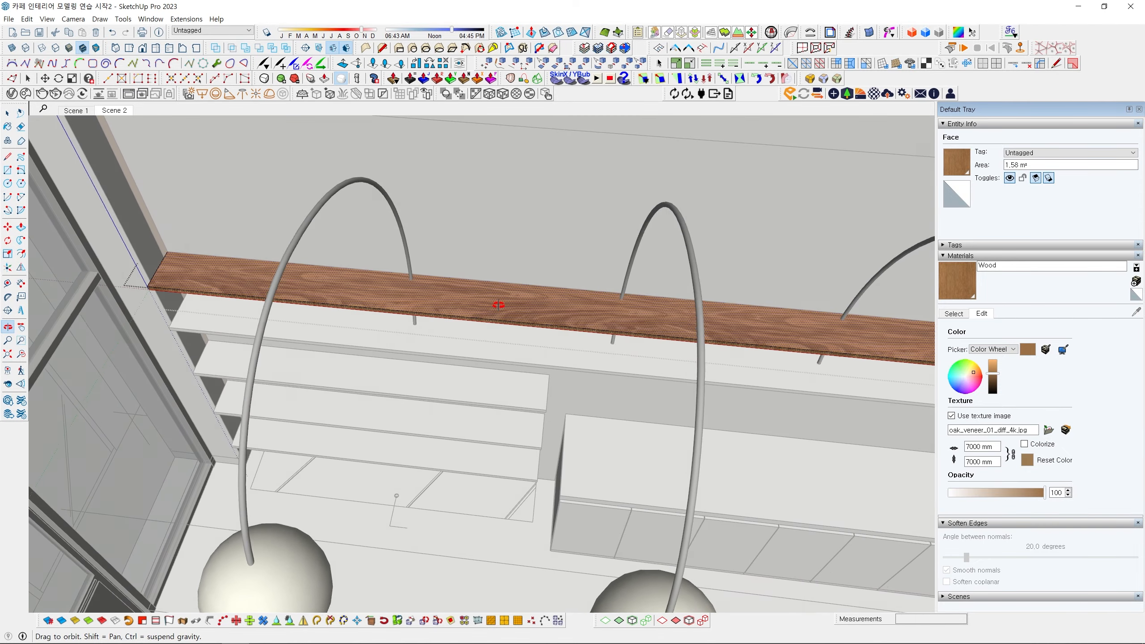
scroll(469, 306, "up", 5)
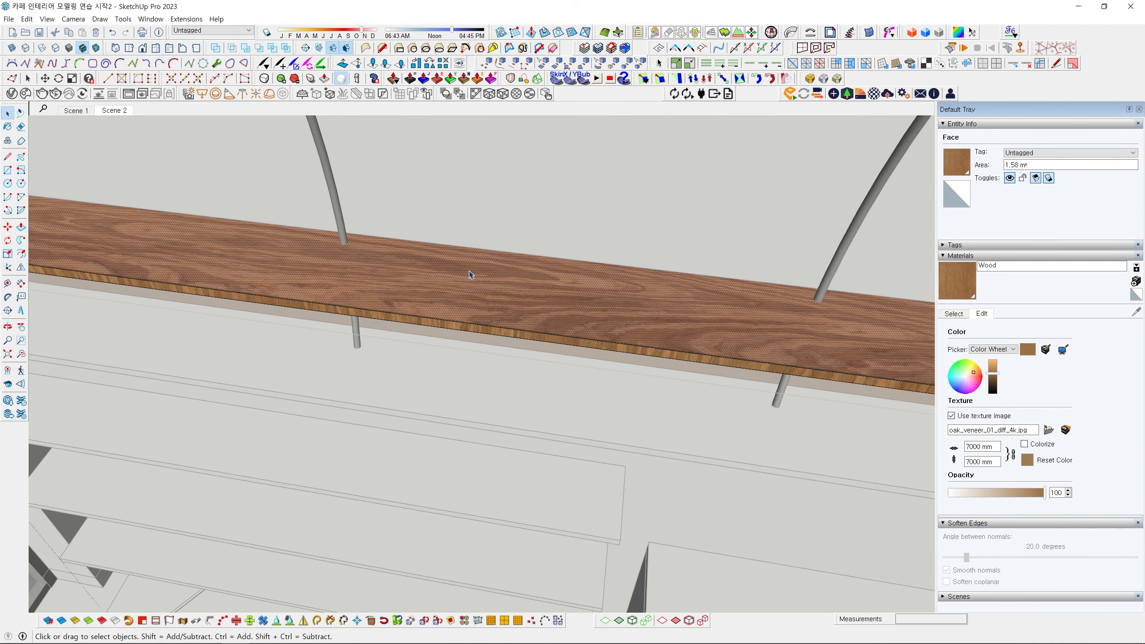
scroll(487, 268, "up", 3)
middle_click_drag(487, 270, 408, 133)
mouse_move(442, 207)
middle_mouse_down()
mouse_move(506, 471)
mouse_move(507, 450)
middle_mouse_up()
key("b")
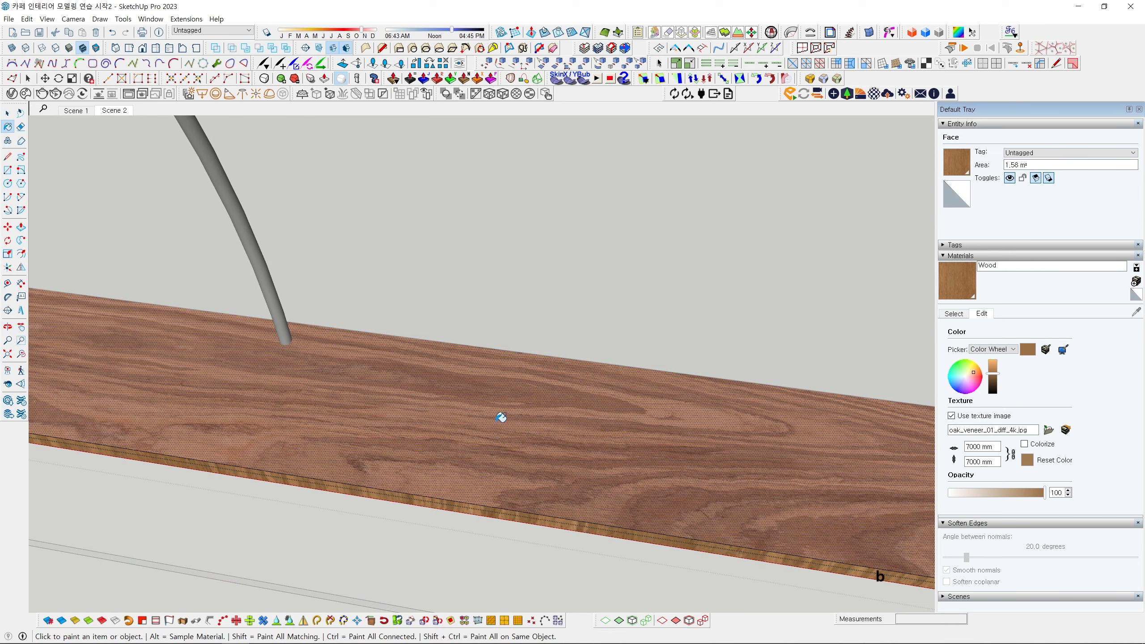
key("alt")
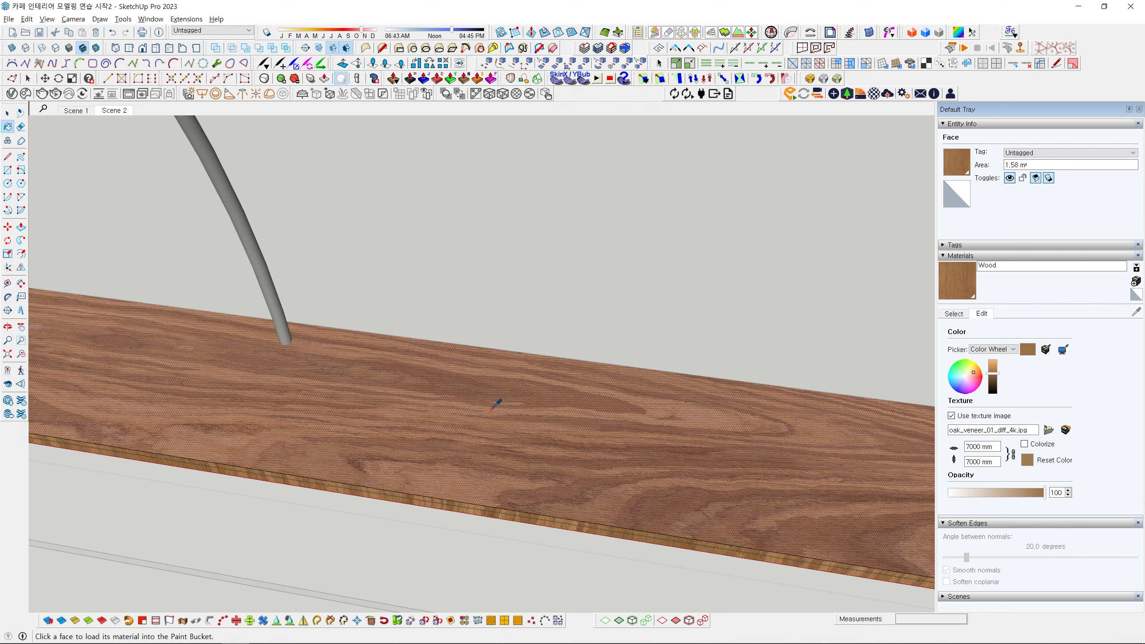
mouse_move(470, 423)
middle_mouse_down()
mouse_move(504, 439)
mouse_move(473, 391)
mouse_move(426, 391)
mouse_move(416, 369)
mouse_move(463, 359)
mouse_move(468, 315)
middle_mouse_up()
middle_click_drag(442, 362, 426, 345)
mouse_move(575, 361)
middle_mouse_down()
mouse_move(474, 371)
mouse_move(463, 345)
middle_mouse_up()
key("space")
triple_click(460, 366)
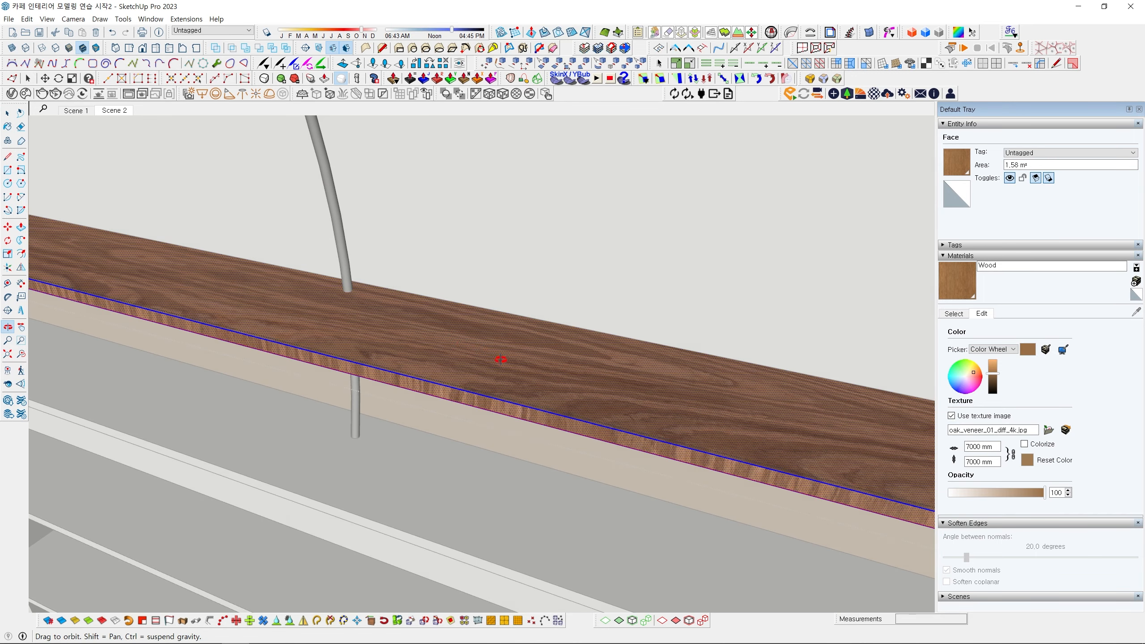
key("b")
left_click(472, 348)
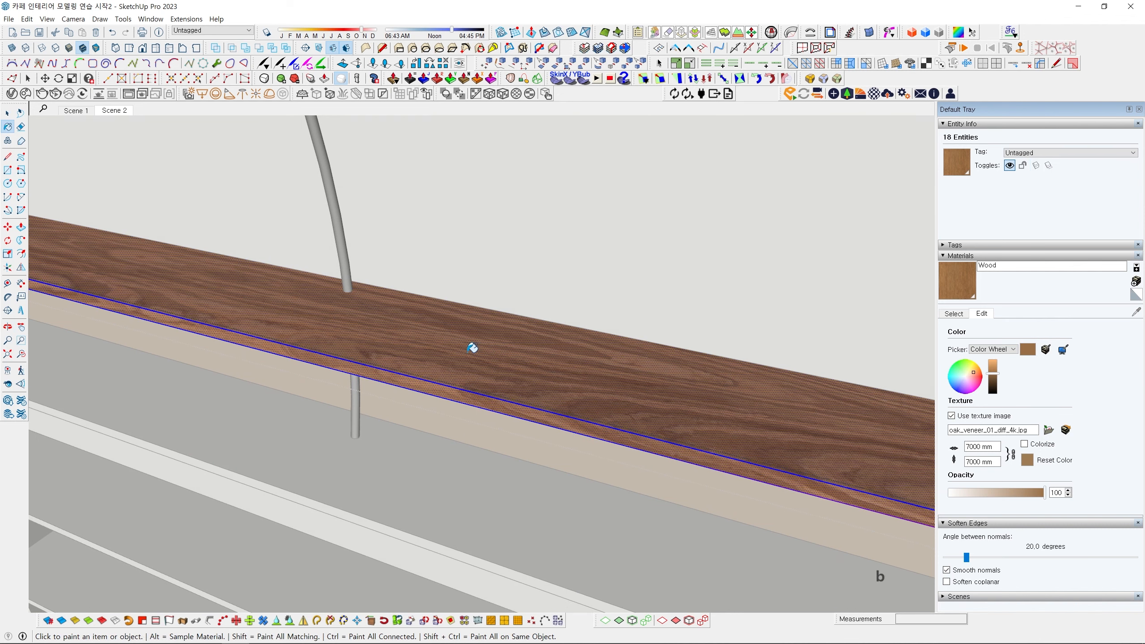
mouse_move(547, 378)
middle_mouse_down()
mouse_move(514, 376)
mouse_move(547, 373)
middle_mouse_up()
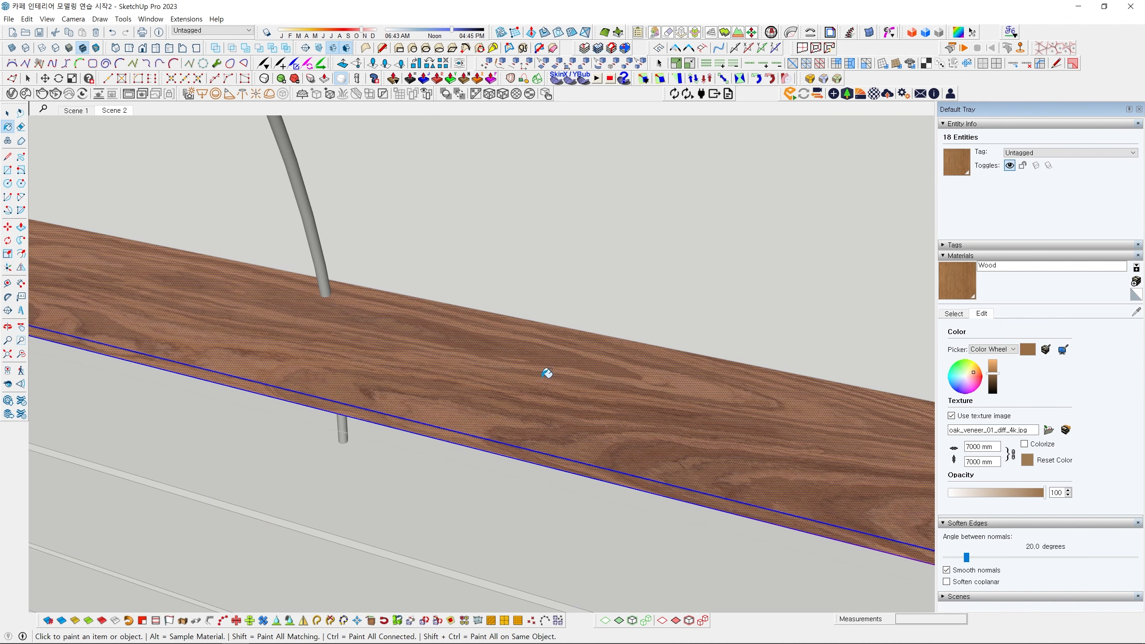
mouse_move(474, 366)
middle_mouse_down()
mouse_move(467, 391)
mouse_move(509, 335)
mouse_move(462, 335)
mouse_move(468, 300)
mouse_move(488, 358)
mouse_move(378, 244)
middle_mouse_up()
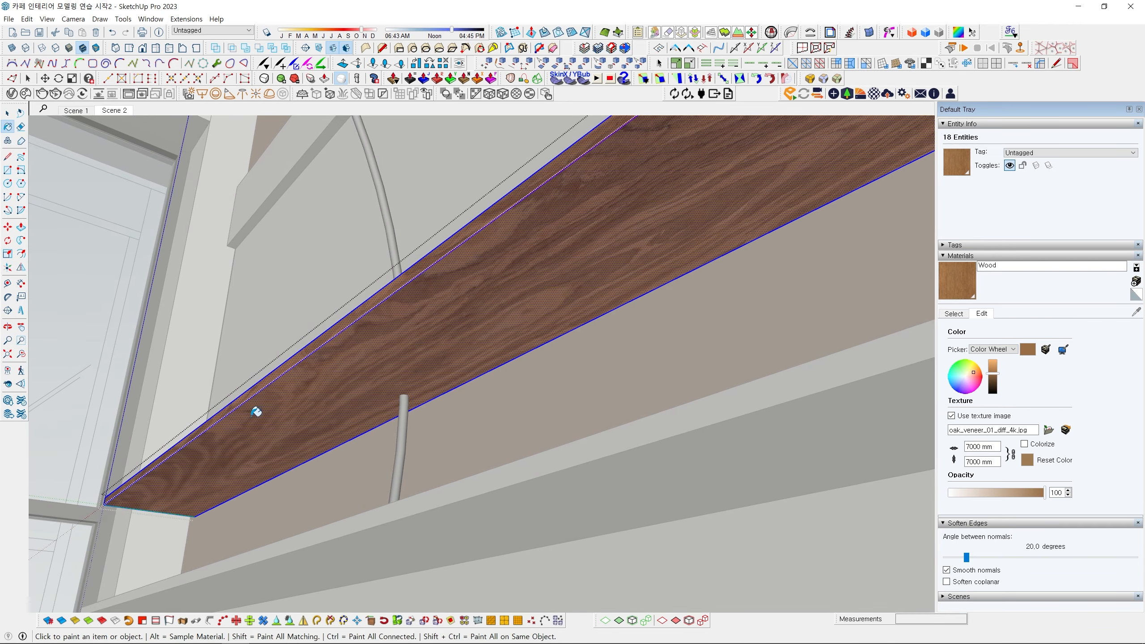
mouse_move(331, 390)
middle_mouse_down()
mouse_move(507, 478)
mouse_move(560, 539)
mouse_move(552, 507)
mouse_move(614, 526)
mouse_move(690, 505)
mouse_move(511, 391)
mouse_move(454, 371)
mouse_move(442, 398)
mouse_move(418, 399)
mouse_move(423, 379)
mouse_move(524, 422)
mouse_move(478, 416)
middle_mouse_up()
Open the second long shelf for editing and paint all its faces with the sampled lengthwise-grain Wood texture.
key("space")
key("Escape")
scroll(433, 390, "up", 3)
double_click(433, 390)
triple_click(456, 399)
key("b")
left_click(487, 400)
key("space")
key("Escape")
scroll(426, 371, "up", 3)
Shift the Wood texture on the second long shelf's top face and close the shelf group.
right_click(477, 416)
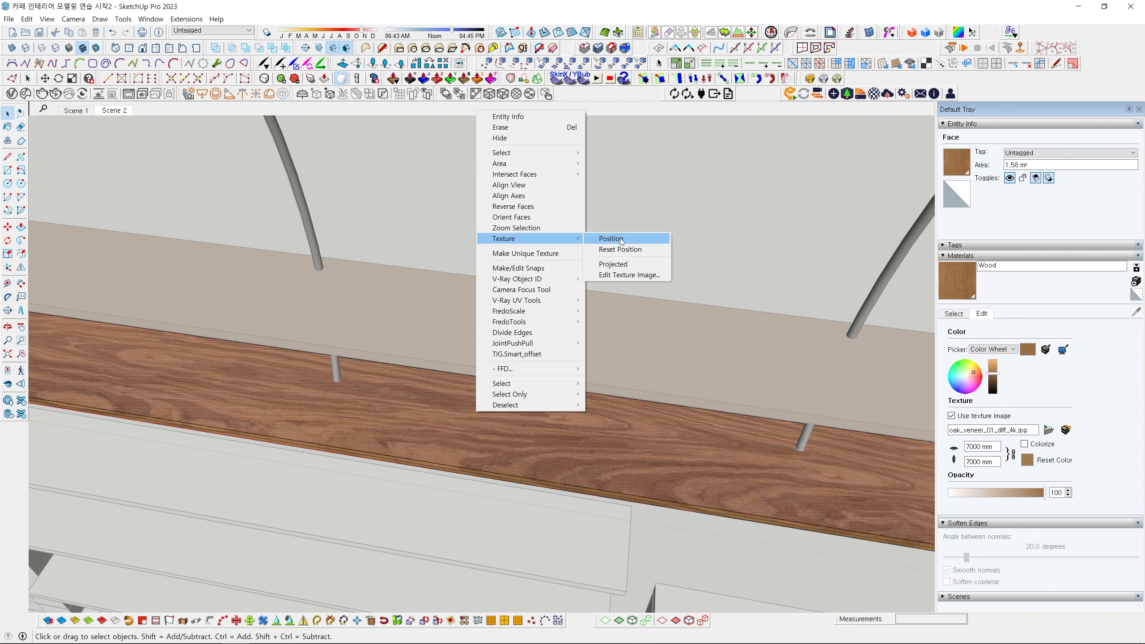
left_click(611, 239)
scroll(465, 430, "down", 6)
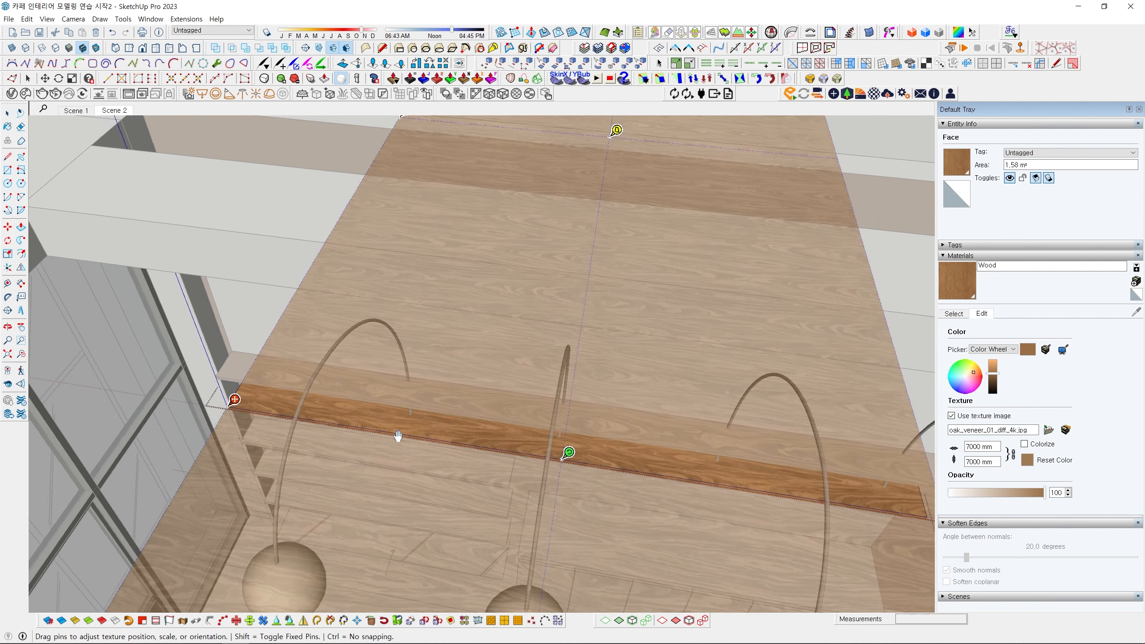
middle_click_drag(315, 401, 390, 407, "shift")
left_click_drag(324, 406, 291, 466)
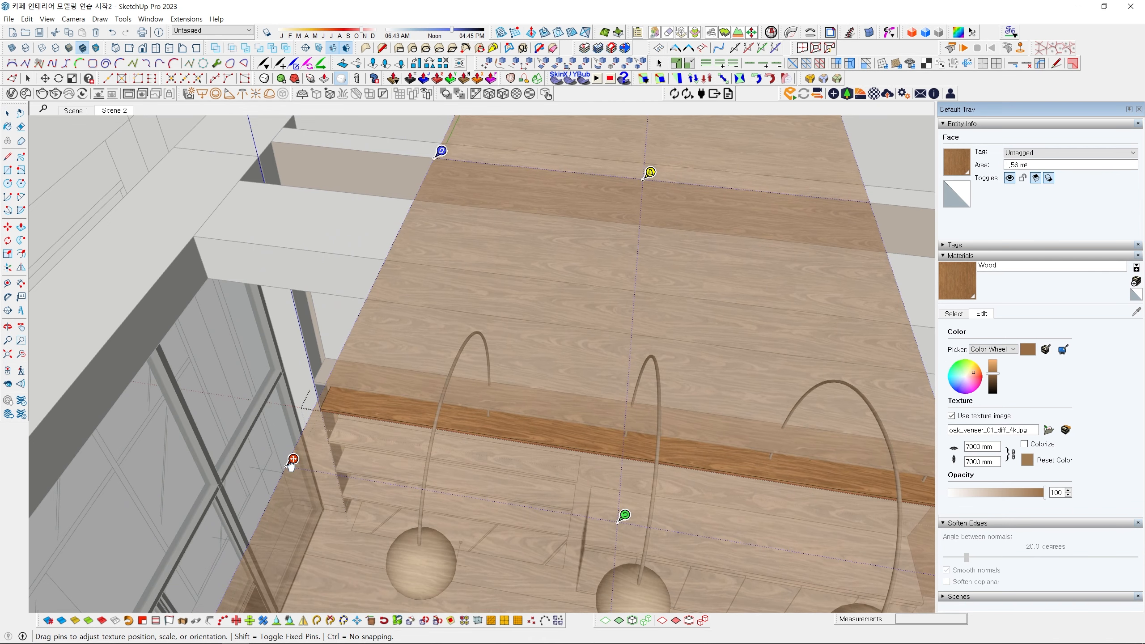
left_click(414, 421)
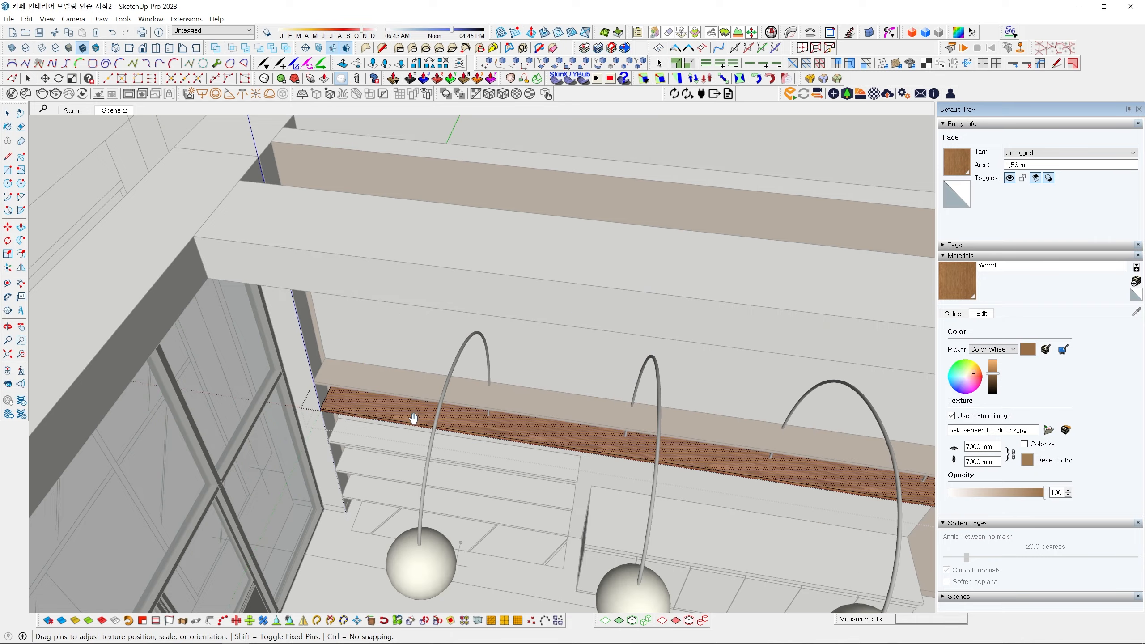
middle_click_drag(409, 415, 486, 420)
scroll(502, 431, "up", 6)
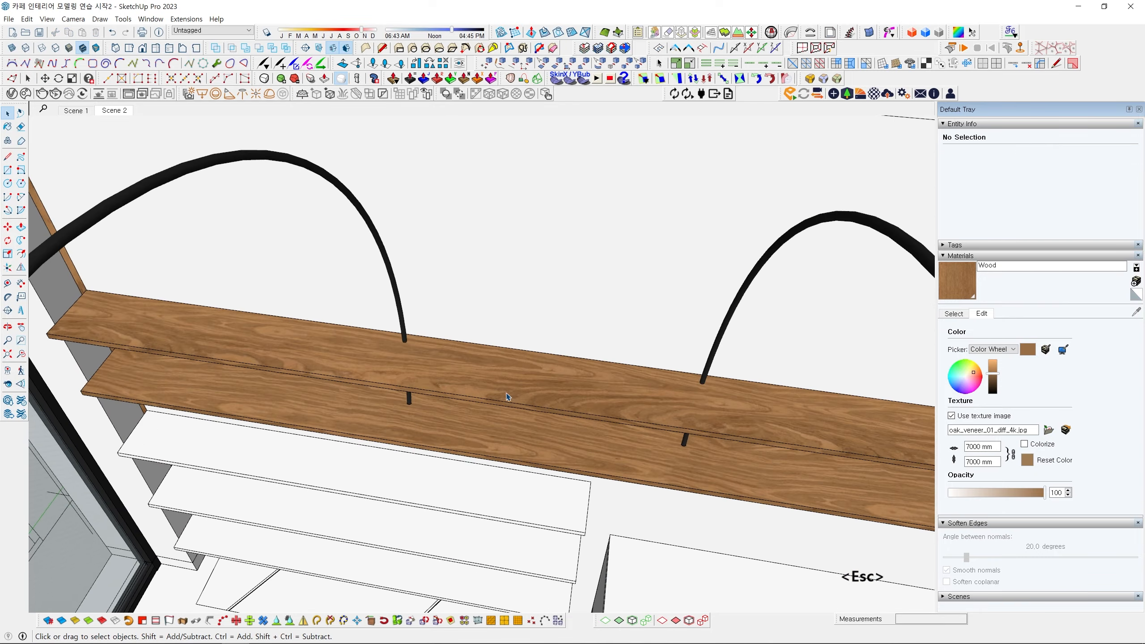
Open the uppermost short shelf for editing and paint all its faces with the lengthwise-grain Wood texture.
mouse_move(542, 442)
middle_mouse_down()
mouse_move(478, 420)
mouse_move(477, 434)
mouse_move(477, 309)
mouse_move(381, 397)
mouse_move(539, 398)
middle_mouse_up()
left_click(478, 419)
key("space")
double_click(470, 409)
triple_click(470, 409)
key("b")
key("Escape")
scroll(478, 310, "down", 3)
Paint all faces of the two remaining short shelves with the lengthwise-grain Wood texture.
scroll(539, 397, "down", 2)
scroll(539, 396, "up", 2)
double_click(558, 408)
triple_click(558, 407)
key("b")
left_click(558, 407)
key("space")
key("Escape")
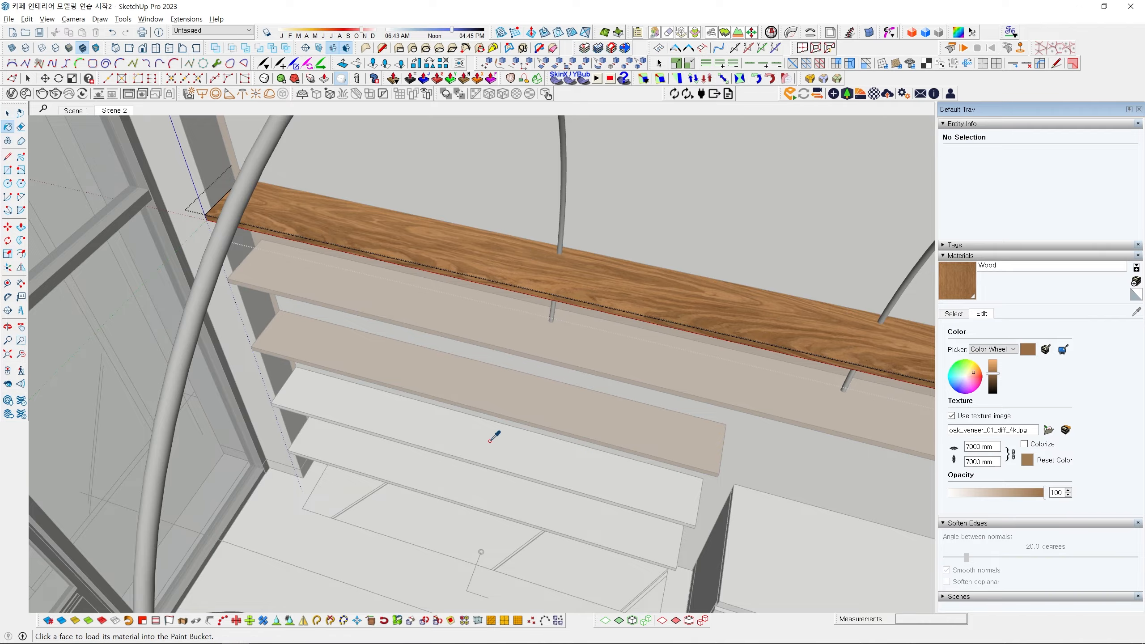
double_click(502, 456)
key("b")
left_click(506, 452)
key("Escape")
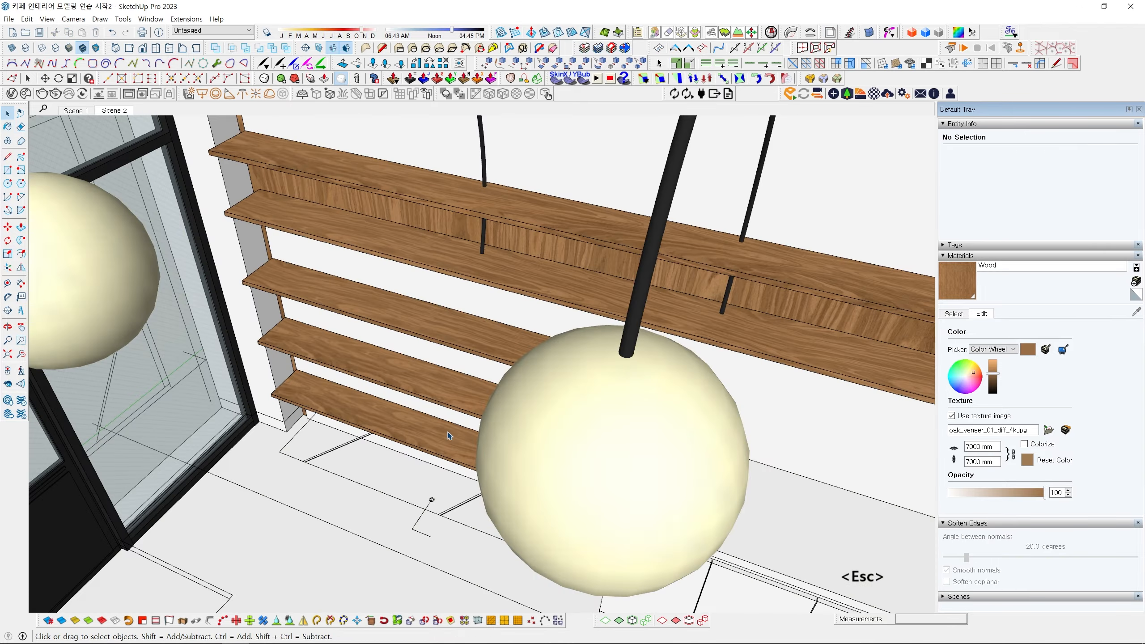
Sample the Wood material from the lower long shelf and paint the unpainted wall surface below it.
mouse_move(451, 407)
middle_mouse_down()
mouse_move(376, 363)
mouse_move(616, 474)
middle_mouse_up()
scroll(464, 388, "up", 6)
key("b")
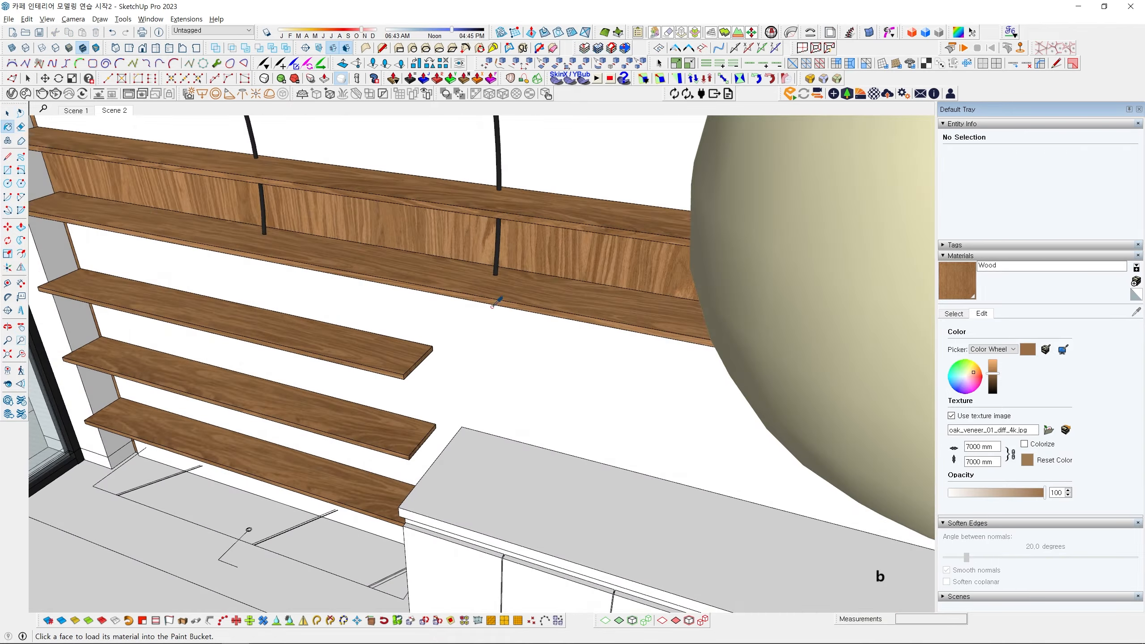
left_click(495, 306, "alt")
key("space")
double_click(500, 348)
triple_click(501, 348)
key("b")
left_click(504, 347)
key("Escape")
Examine the unpainted side wall above the bench seating and its corner with the wood-painted wall.
mouse_move(504, 346)
middle_mouse_down()
mouse_move(400, 312)
mouse_move(626, 353)
mouse_move(777, 354)
mouse_move(823, 396)
mouse_move(658, 527)
mouse_move(465, 376)
mouse_move(534, 317)
mouse_move(483, 274)
mouse_move(557, 353)
mouse_move(459, 308)
mouse_move(443, 383)
mouse_move(427, 315)
mouse_move(475, 437)
mouse_move(396, 340)
mouse_move(529, 378)
middle_mouse_up()
scroll(529, 378, "up", 3)
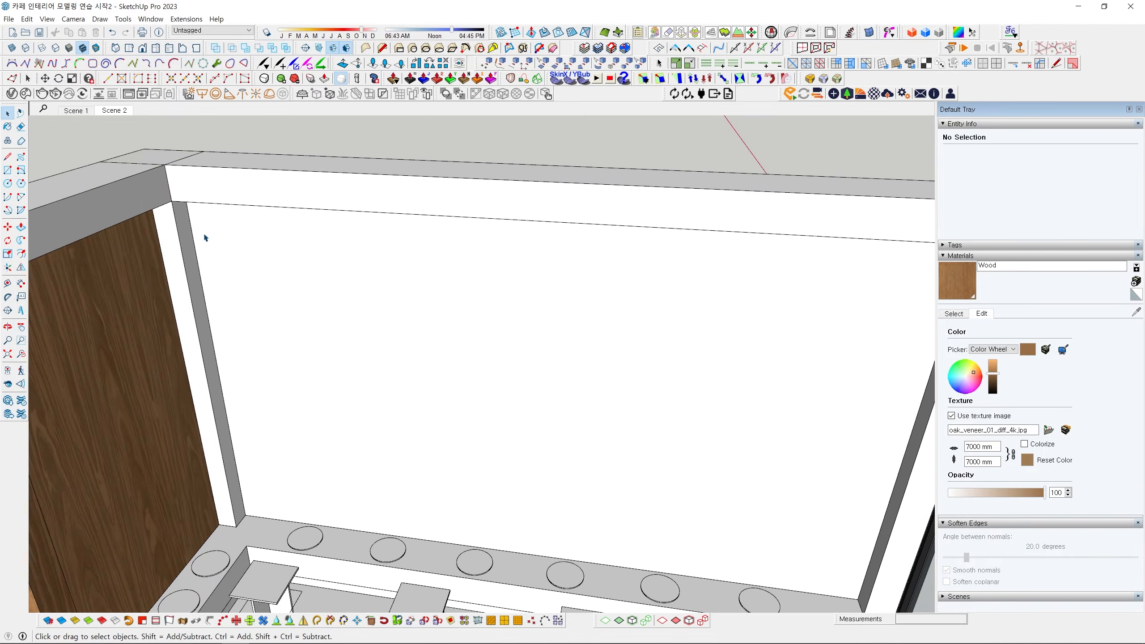
middle_click_drag(762, 244, 700, 258)
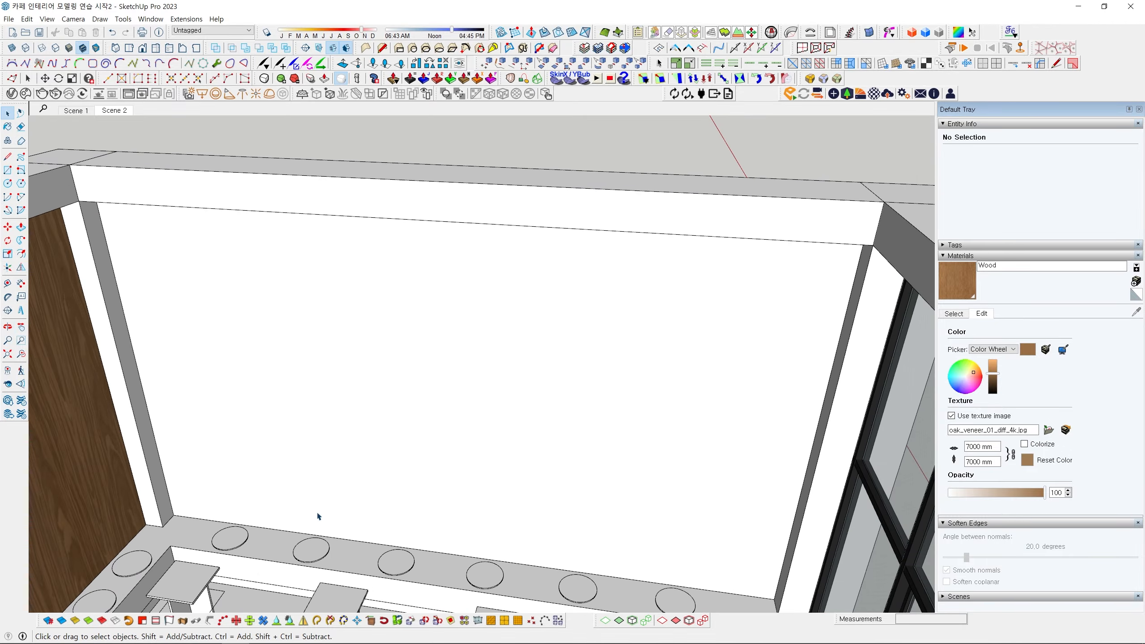
scroll(328, 514, "down", 5)
middle_click_drag(328, 514, 402, 383)
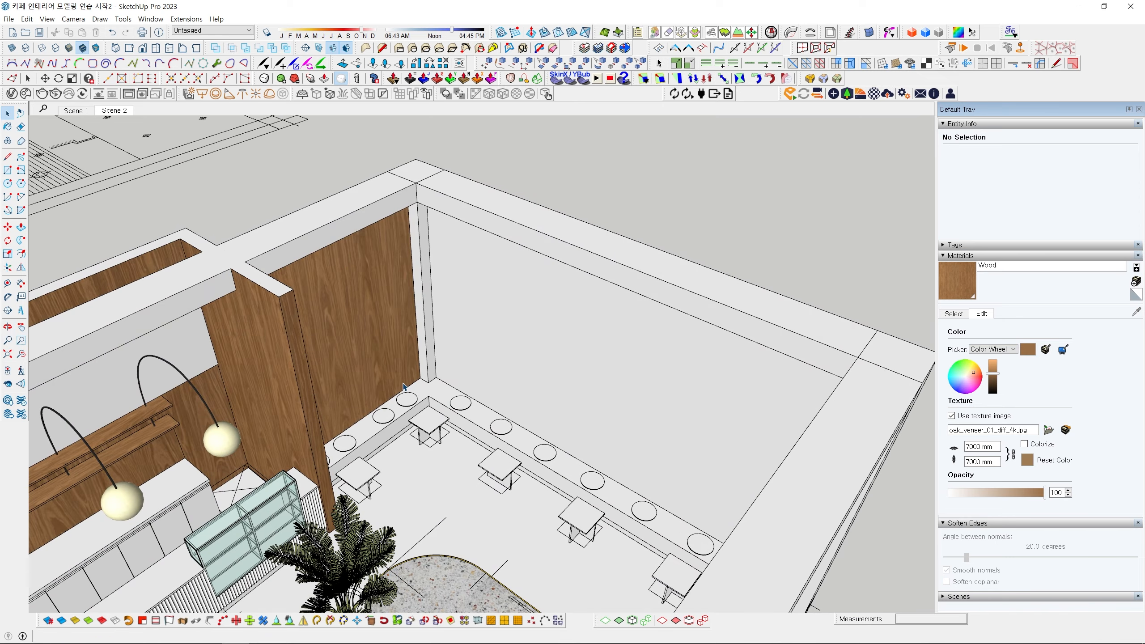
middle_click_drag(404, 386, 437, 362)
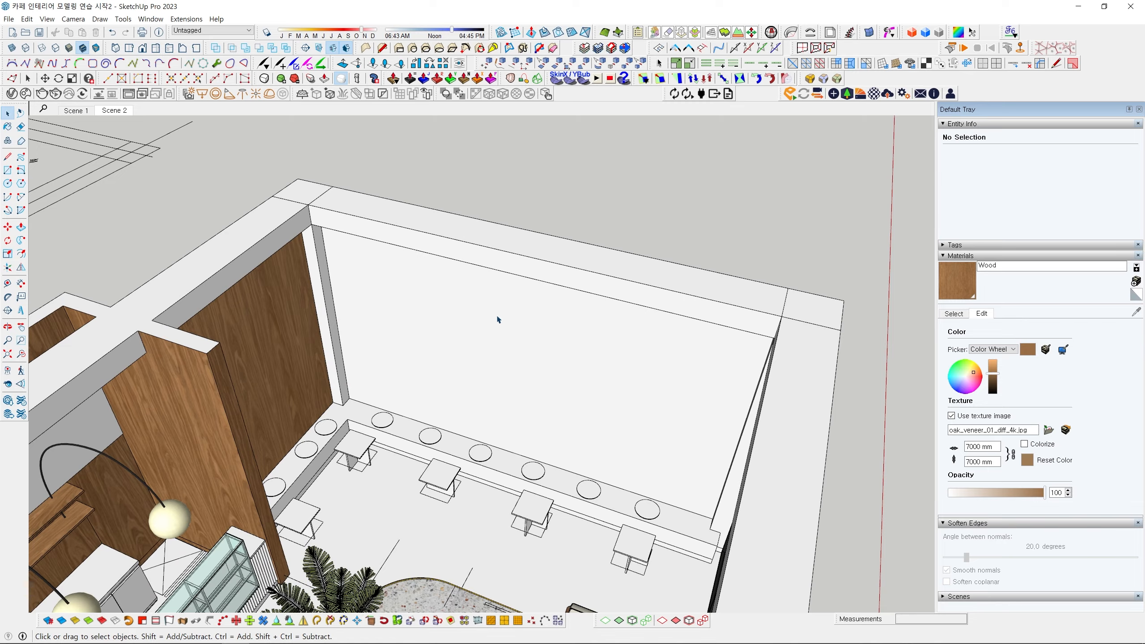
scroll(498, 319, "down", 3)
mouse_move(506, 357)
middle_mouse_down()
mouse_move(473, 312)
mouse_move(499, 341)
mouse_move(489, 348)
middle_mouse_up()
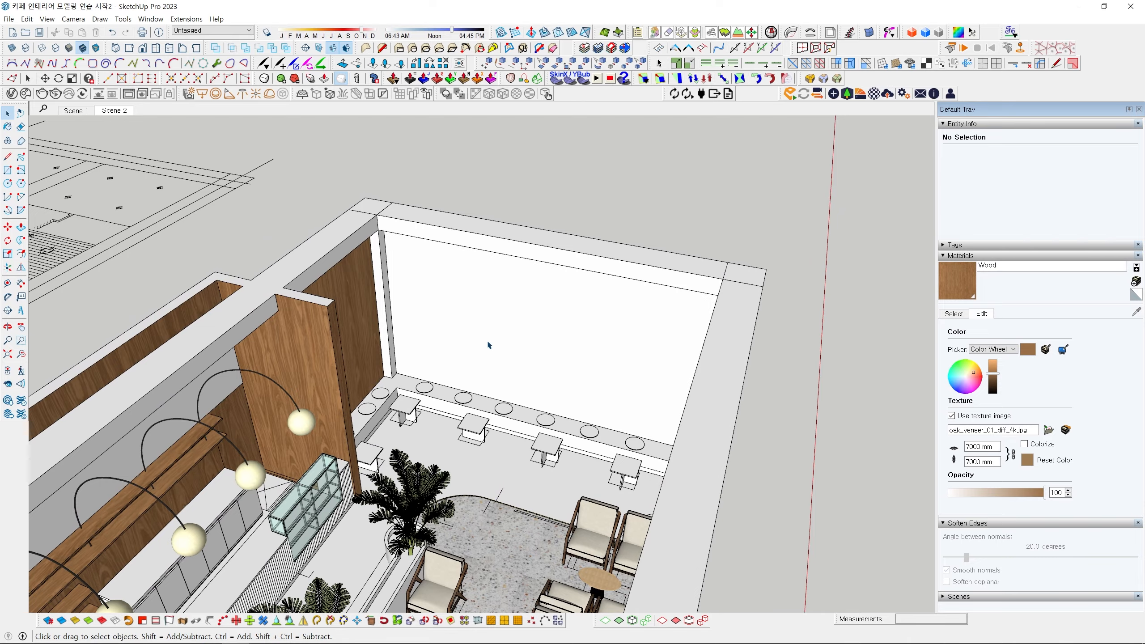
middle_click_drag(524, 356, 497, 391)
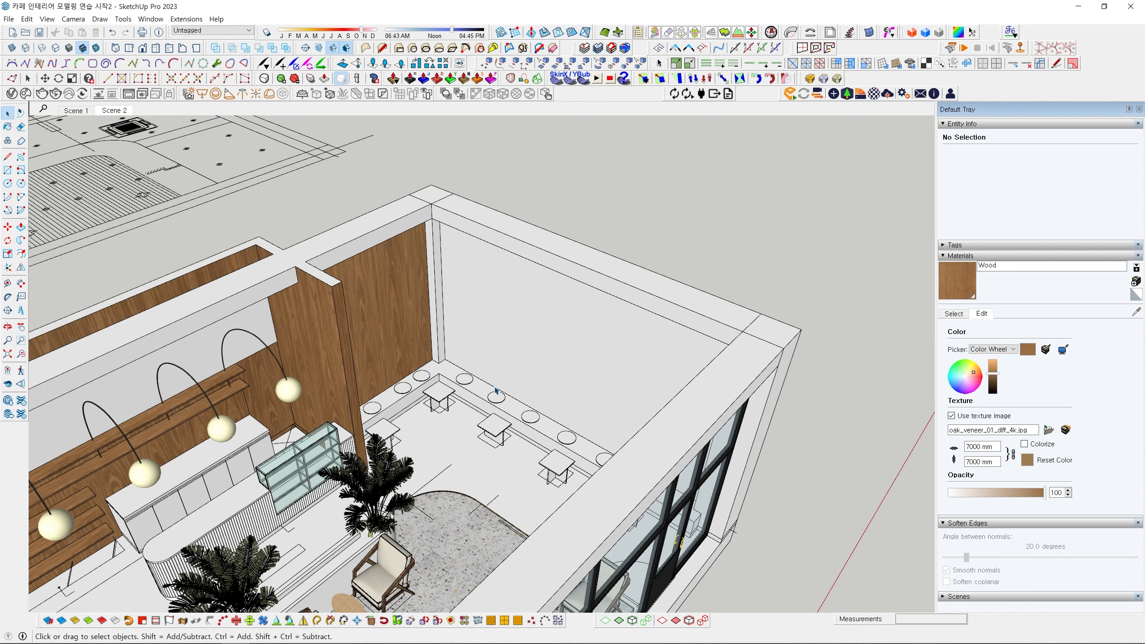
Import 662e205b27bb64bc5bb9a4404f650147.jpg as an image and place it flat over the seating area beside the unpainted wall.
middle_click_drag(497, 391, 471, 339)
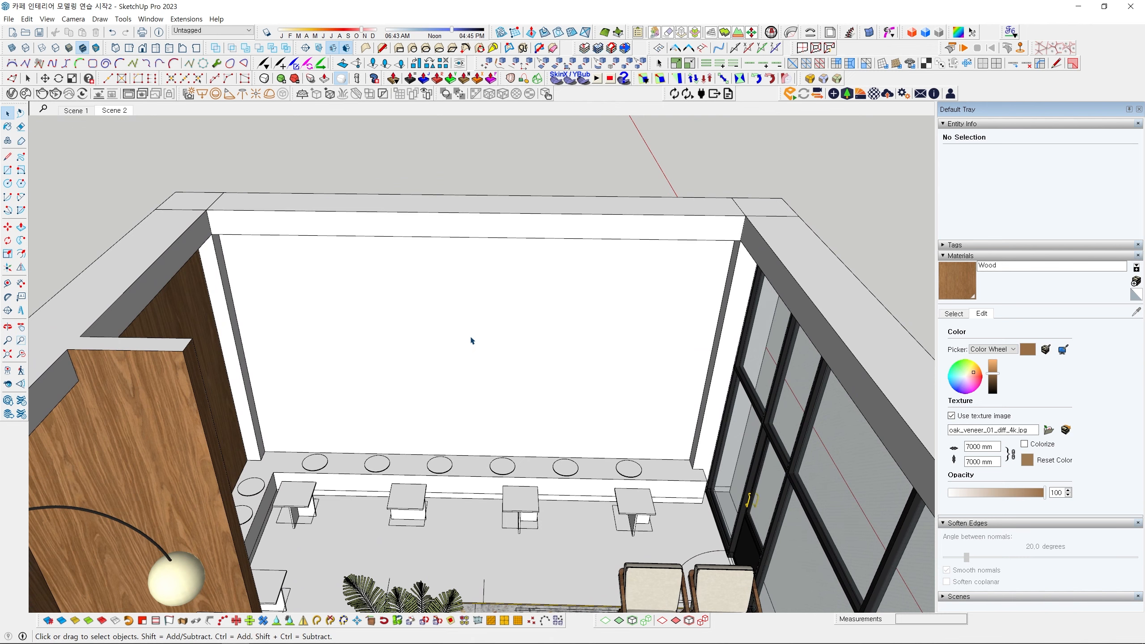
middle_click_drag(473, 337, 465, 337)
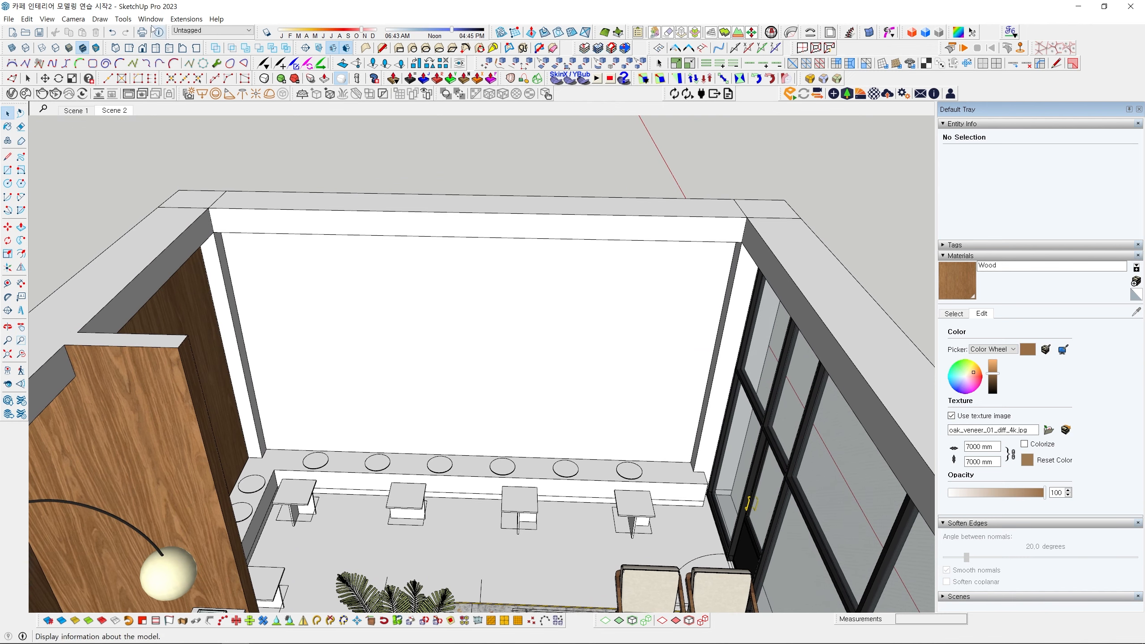
left_click(9, 19)
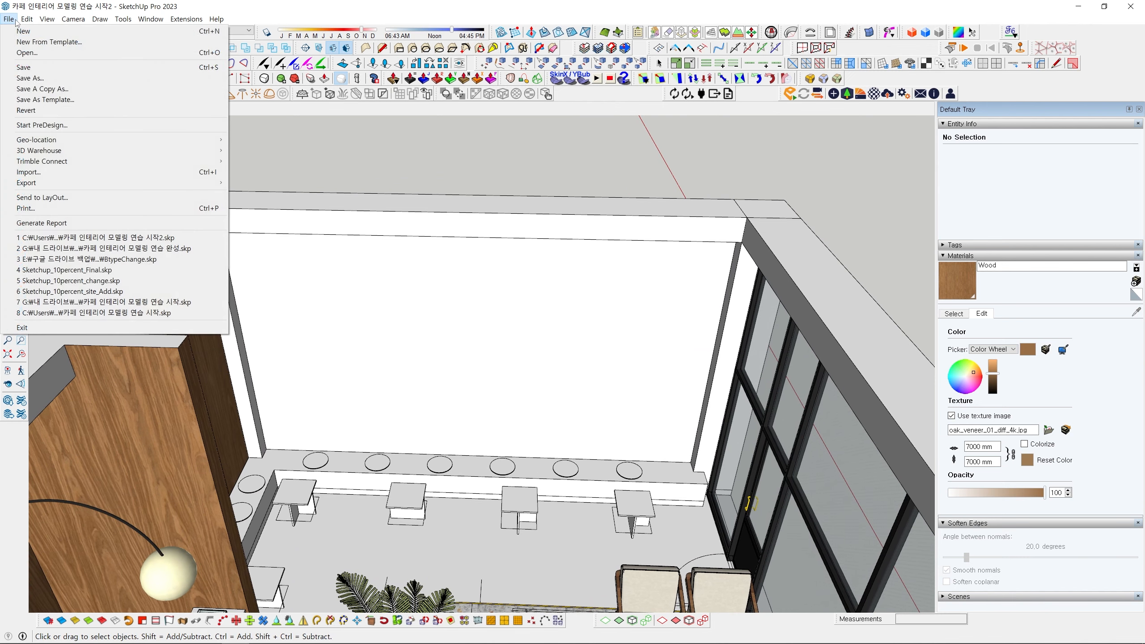
left_click(63, 169)
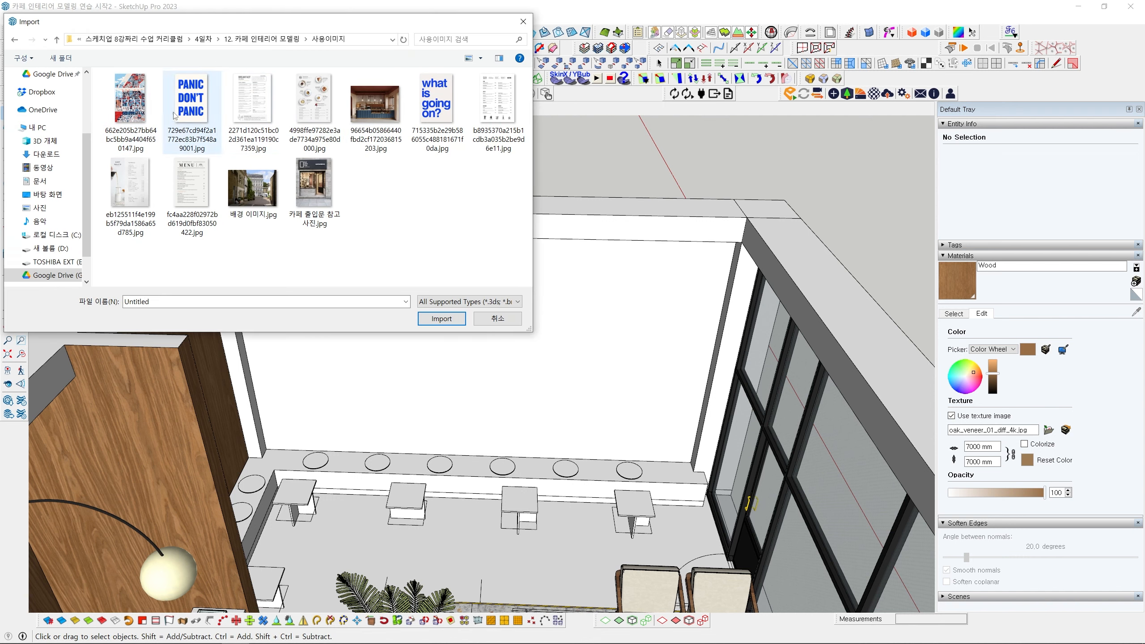
left_click(135, 104)
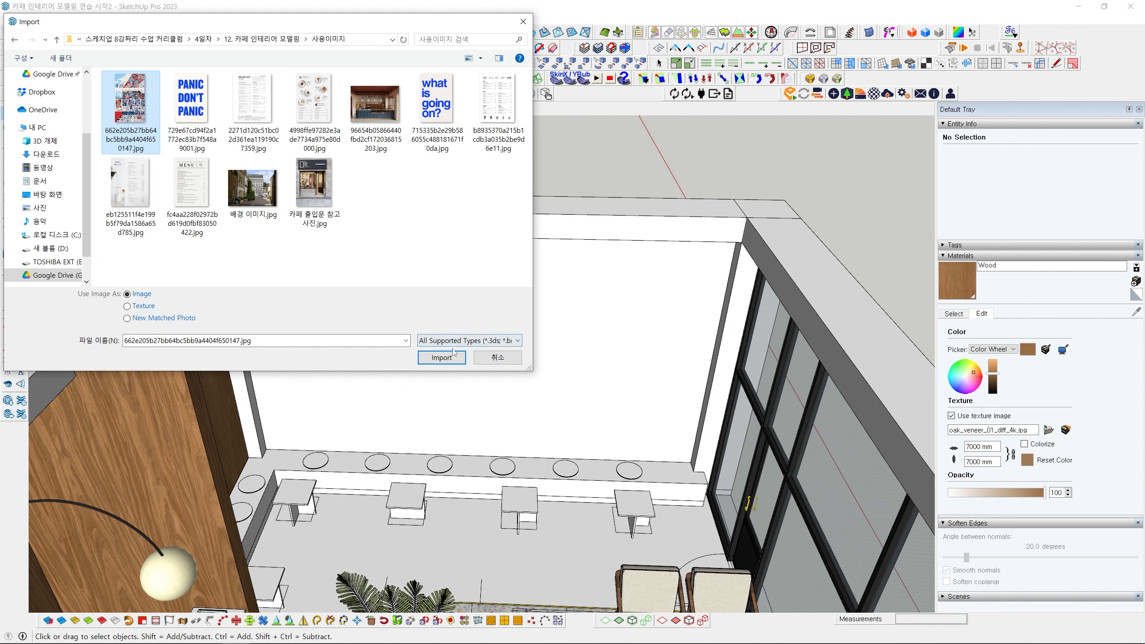
left_click(134, 297)
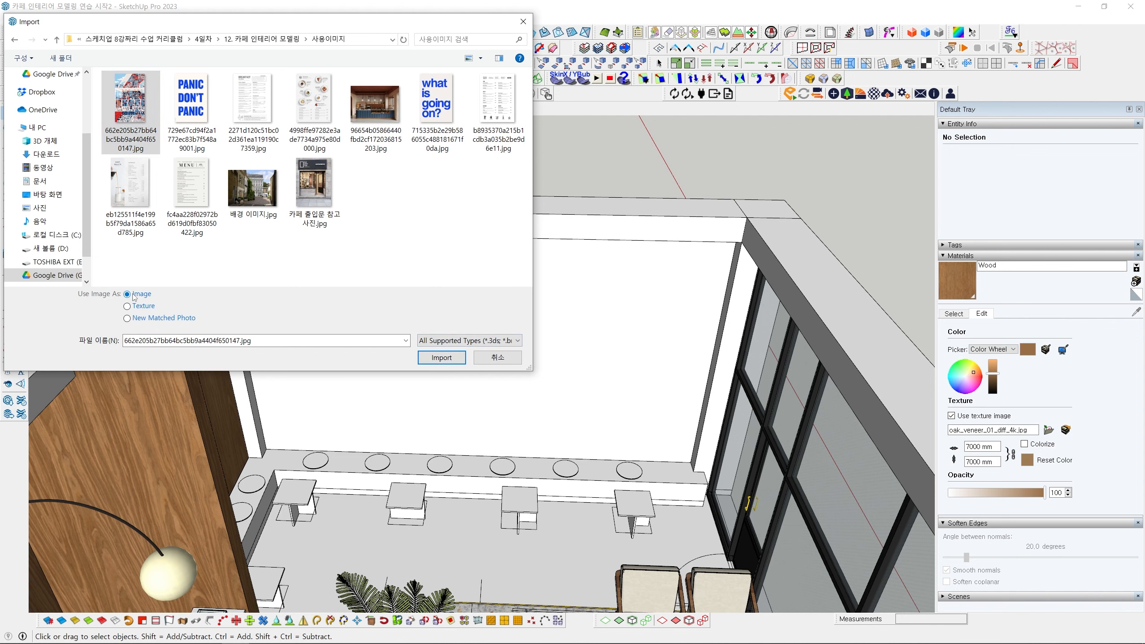
left_click(441, 357)
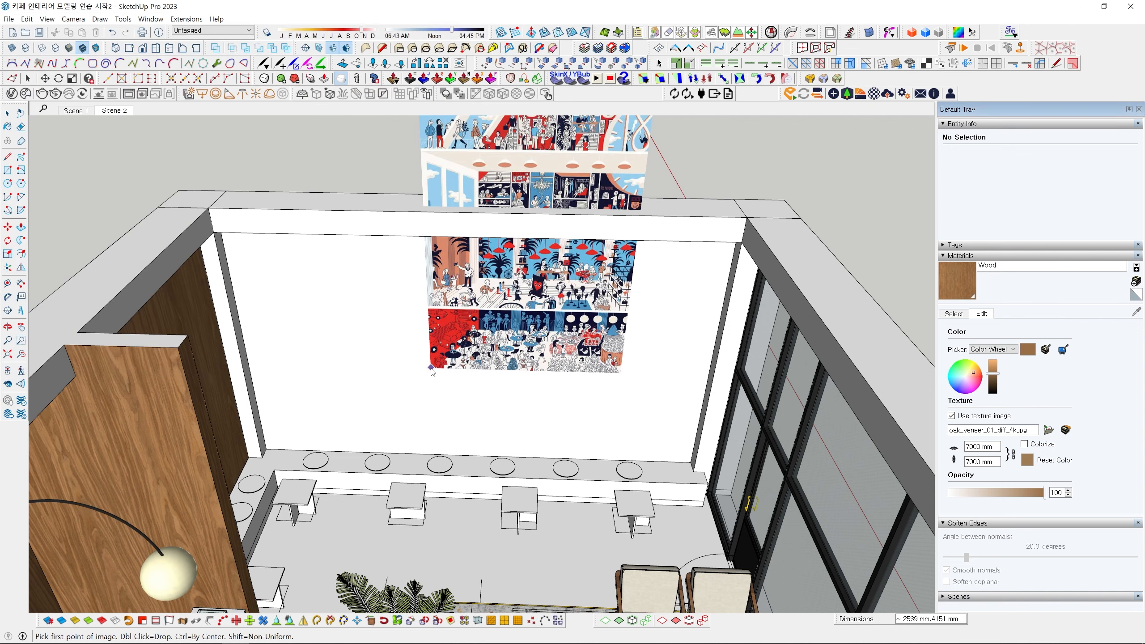
left_click(286, 450)
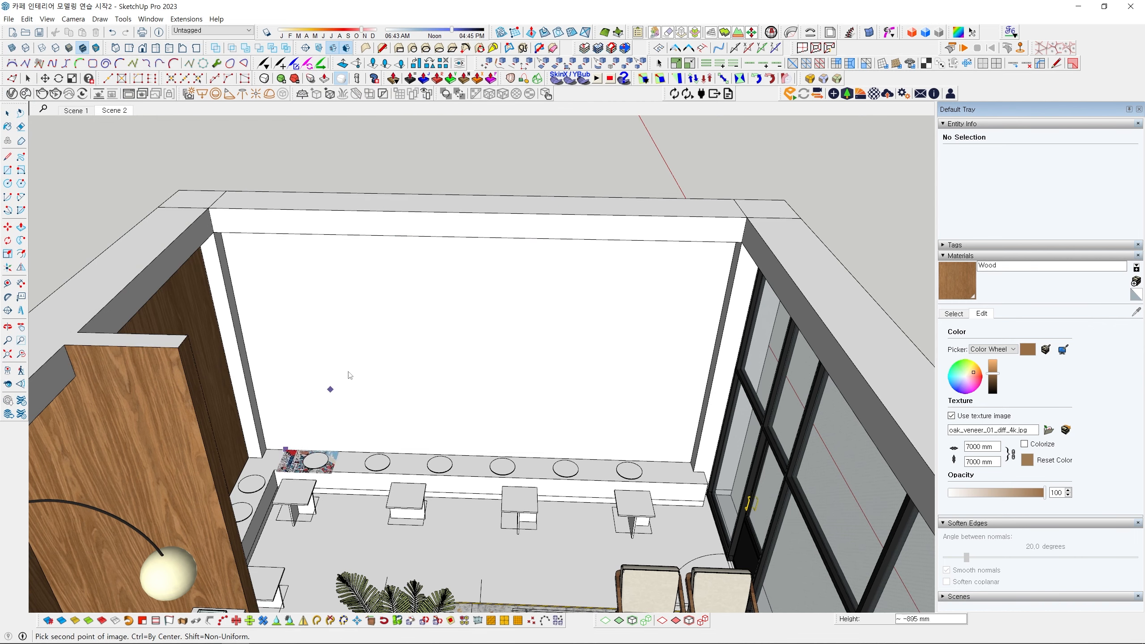
left_click(663, 320)
scroll(522, 409, "down", 3)
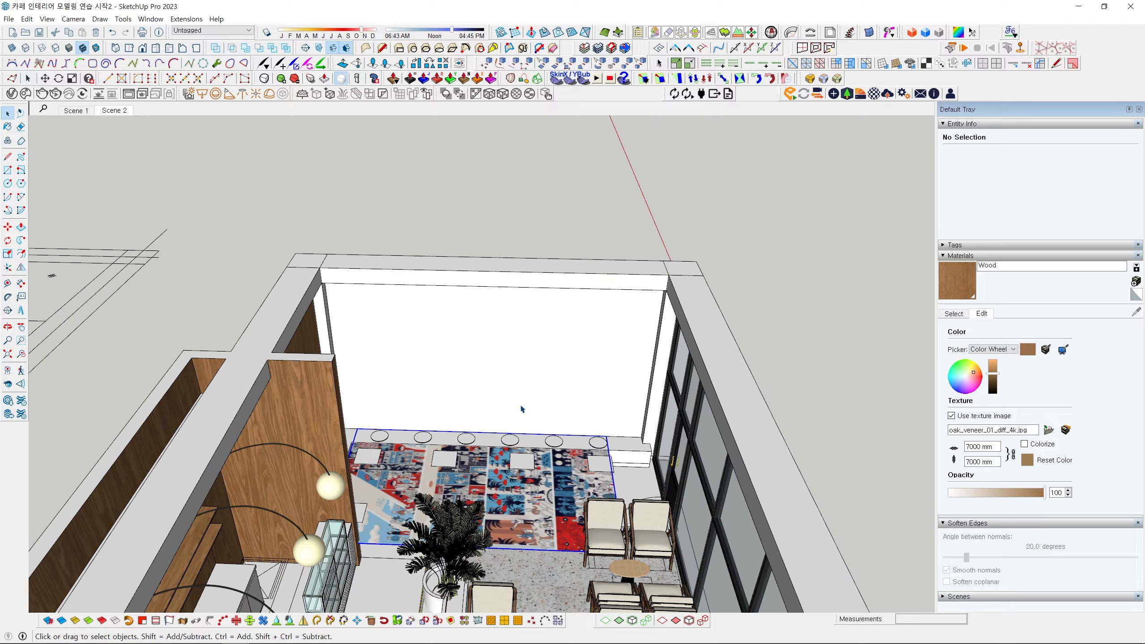
Move the imported mural image out of the café onto the empty ground beyond the side wall.
middle_click_drag(522, 410, 406, 474)
middle_click_drag(636, 458, 365, 483)
key("m")
left_click(507, 512)
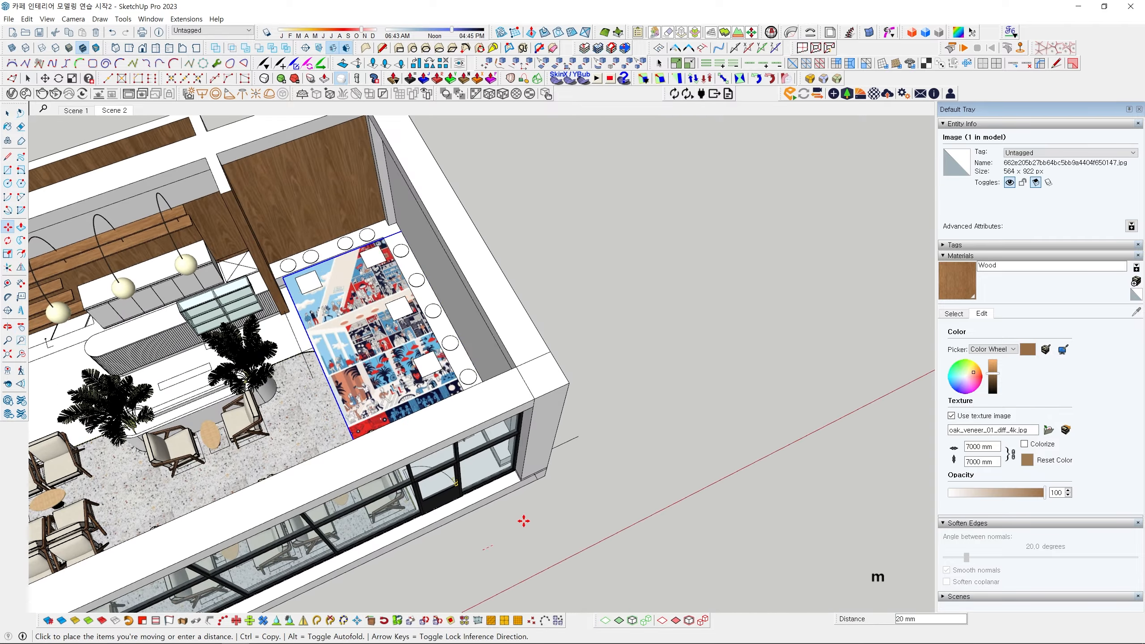
left_click(716, 437)
key("space")
left_click(714, 426)
middle_click_drag(705, 395, 573, 406, "shift")
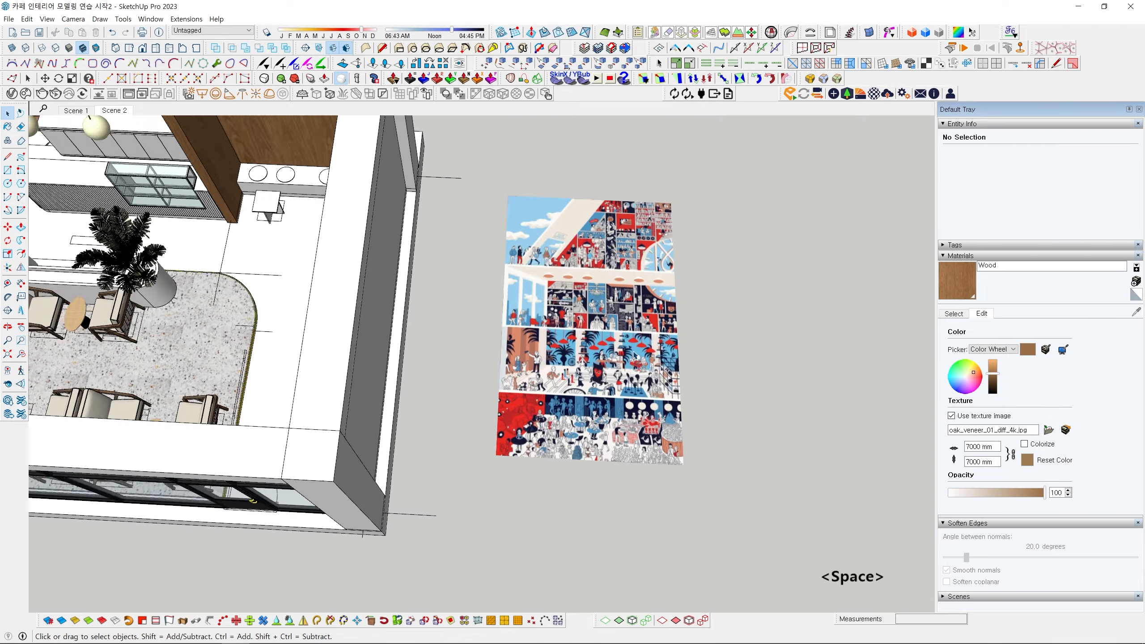
Explode the imported mural image into a textured face with edges.
scroll(620, 320, "up", 3)
scroll(612, 271, "down", 3)
left_click(609, 280)
middle_click_drag(834, 312, 348, 219)
left_click_drag(427, 233, 505, 324)
key("space")
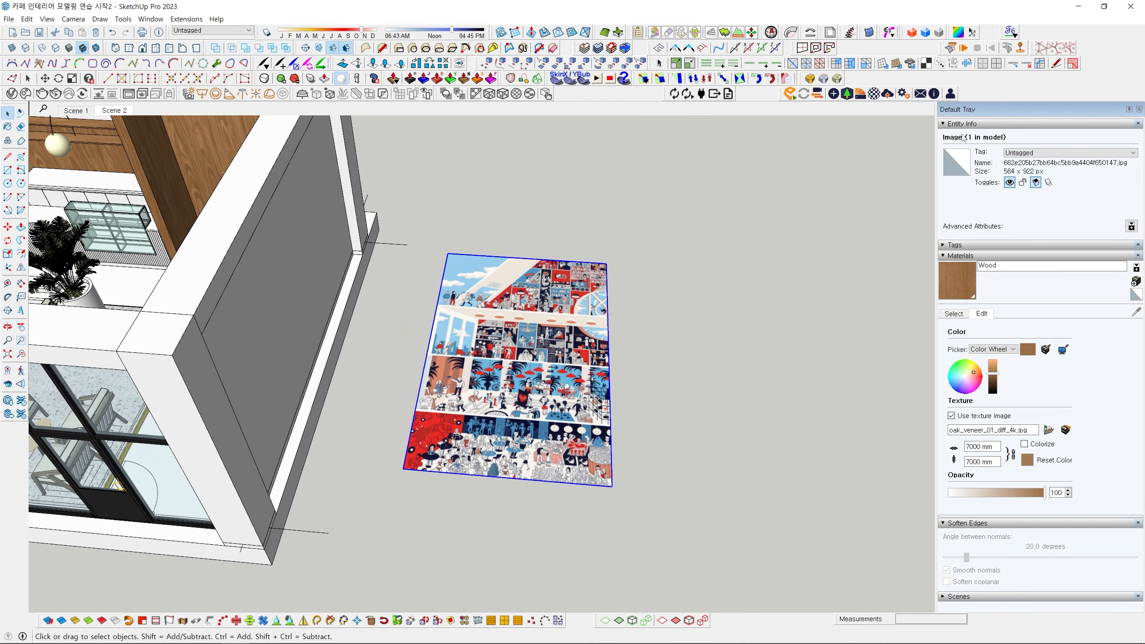
scroll(559, 342, "up", 3)
right_click(541, 269)
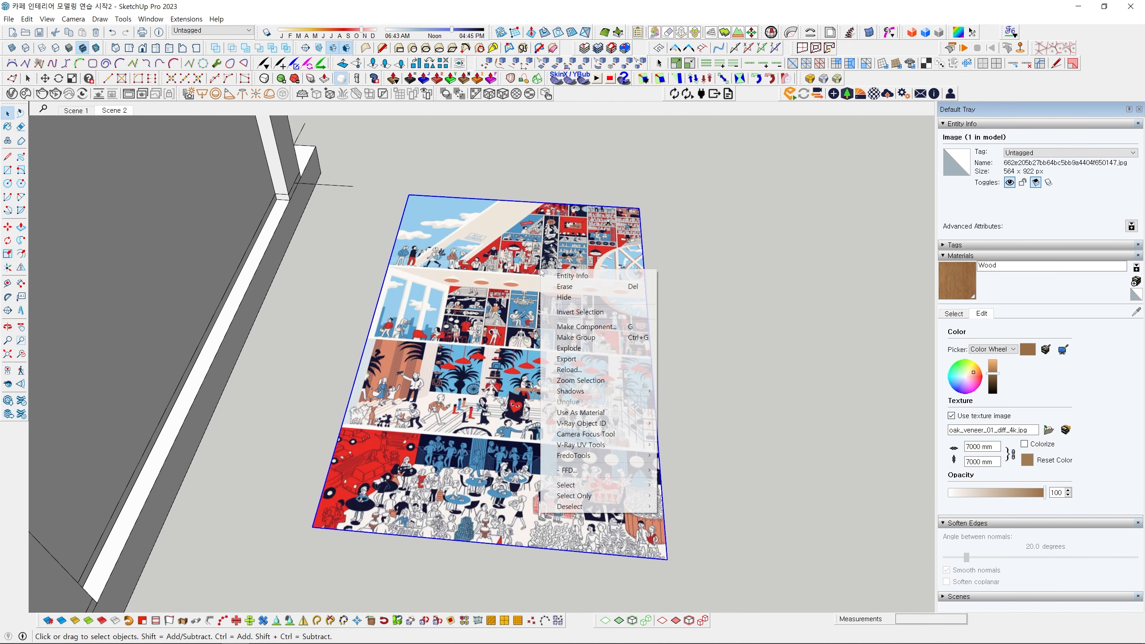
left_click(590, 353)
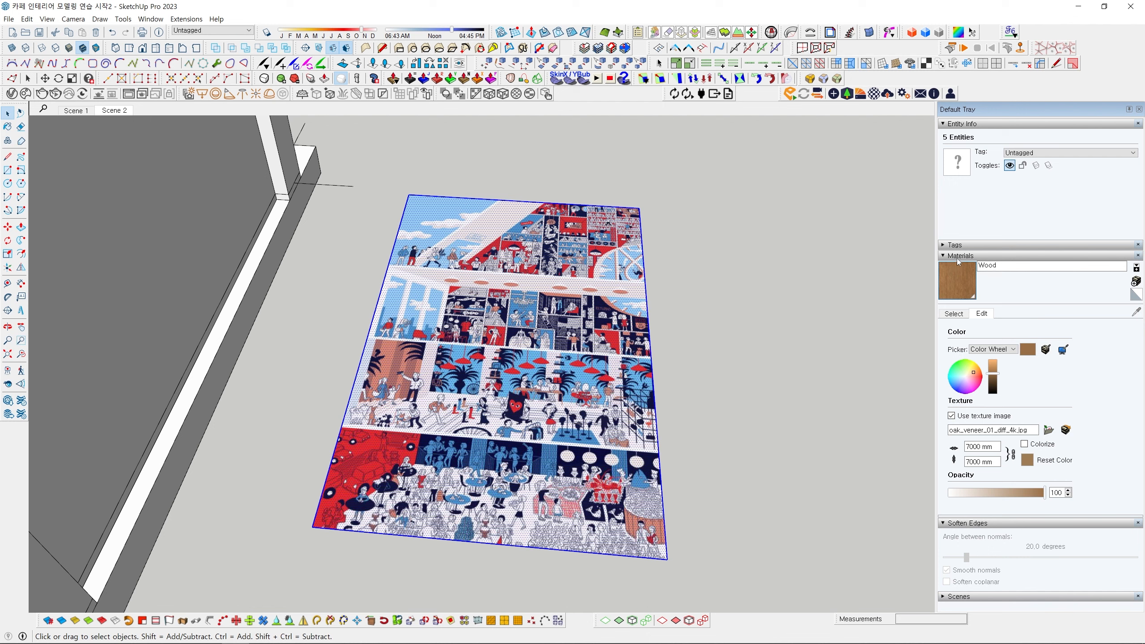
Show the In Model materials and sample the mural texture from the exploded image.
left_click(956, 313)
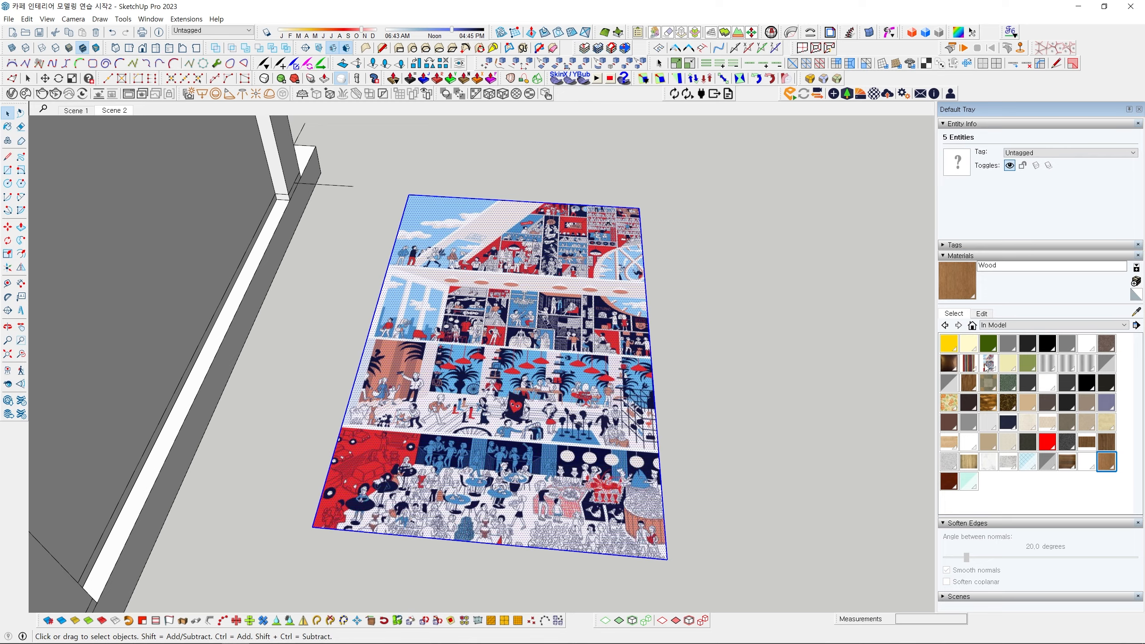
middle_click_drag(509, 347, 547, 335)
key("b")
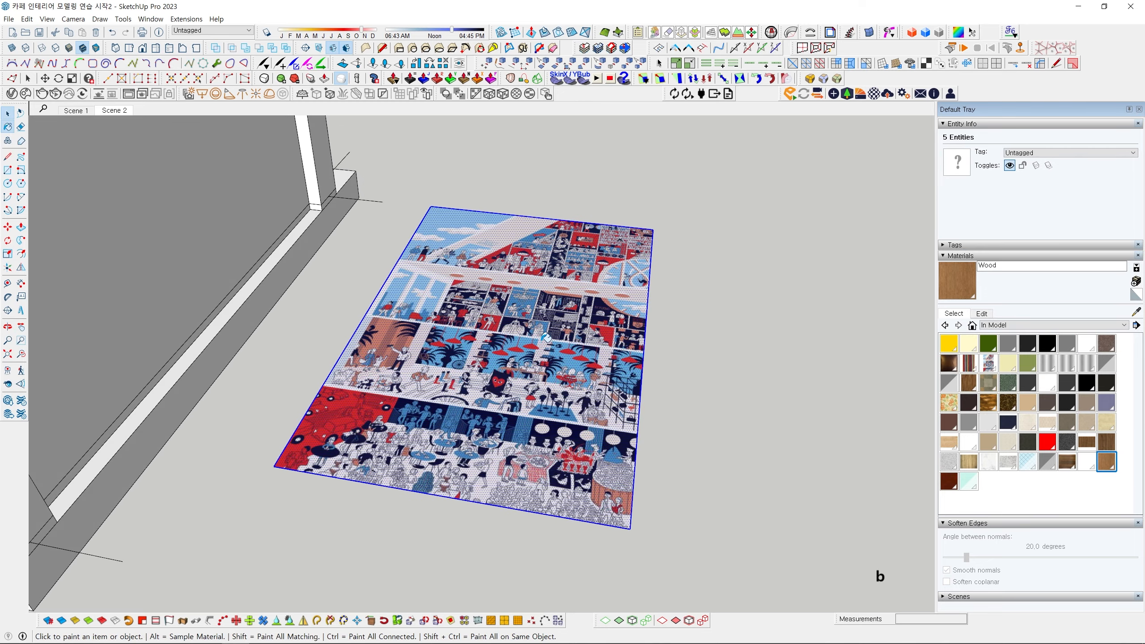
key("alt")
left_click(541, 315, "alt")
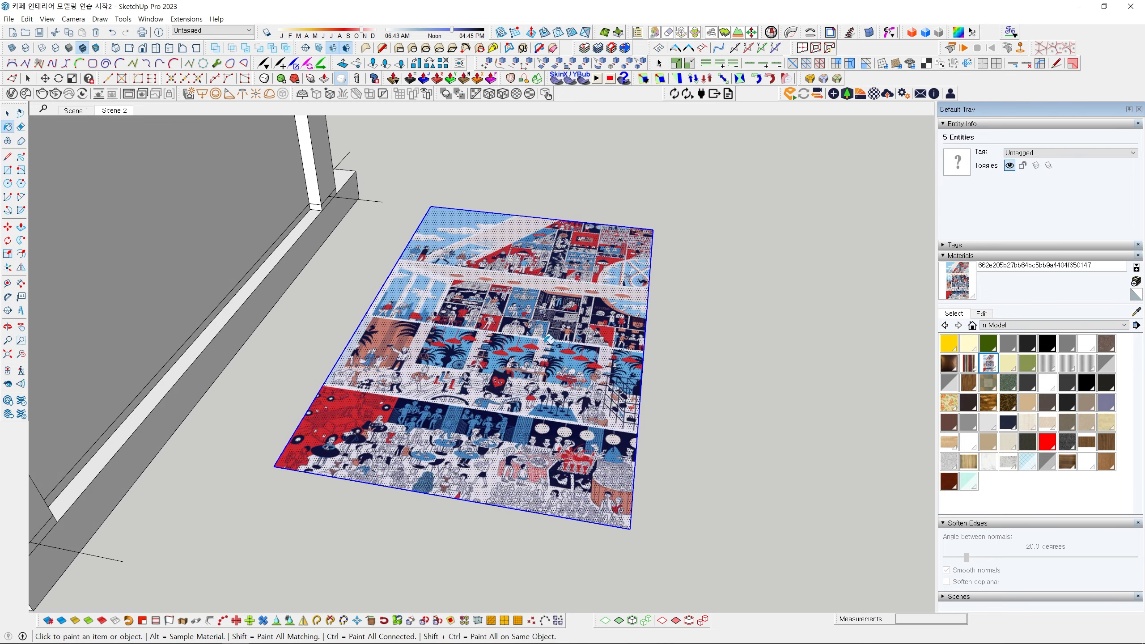
Open the side wall above the bench for editing and paint its inner face with the sampled mural texture.
scroll(519, 347, "down", 5)
middle_click_drag(515, 342, 649, 340)
scroll(470, 338, "up", 5)
key("space")
scroll(470, 338, "up", 3)
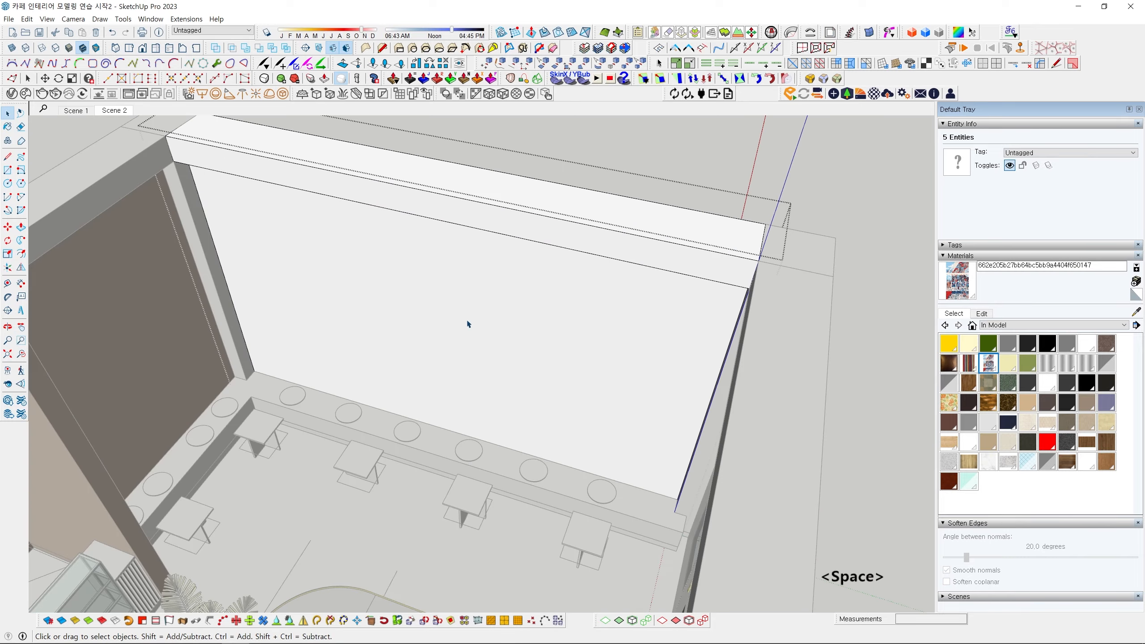
left_click(480, 317)
mouse_move(480, 318)
middle_mouse_down()
mouse_move(496, 293)
mouse_move(669, 277)
mouse_move(439, 339)
mouse_move(380, 400)
mouse_move(631, 365)
middle_mouse_up()
key("b")
left_click(451, 309)
key("space")
scroll(439, 339, "down", 4)
scroll(380, 400, "up", 3)
scroll(688, 334, "up", 3)
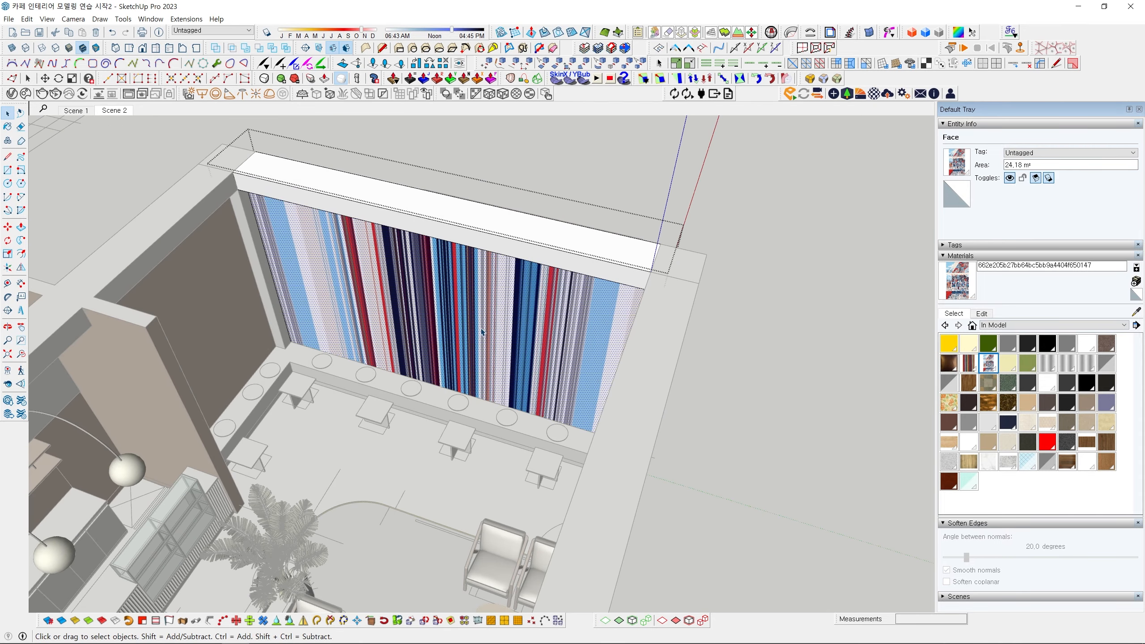
Turn off the Projected option for the mural texture on the side wall face.
middle_click_drag(481, 332, 496, 352)
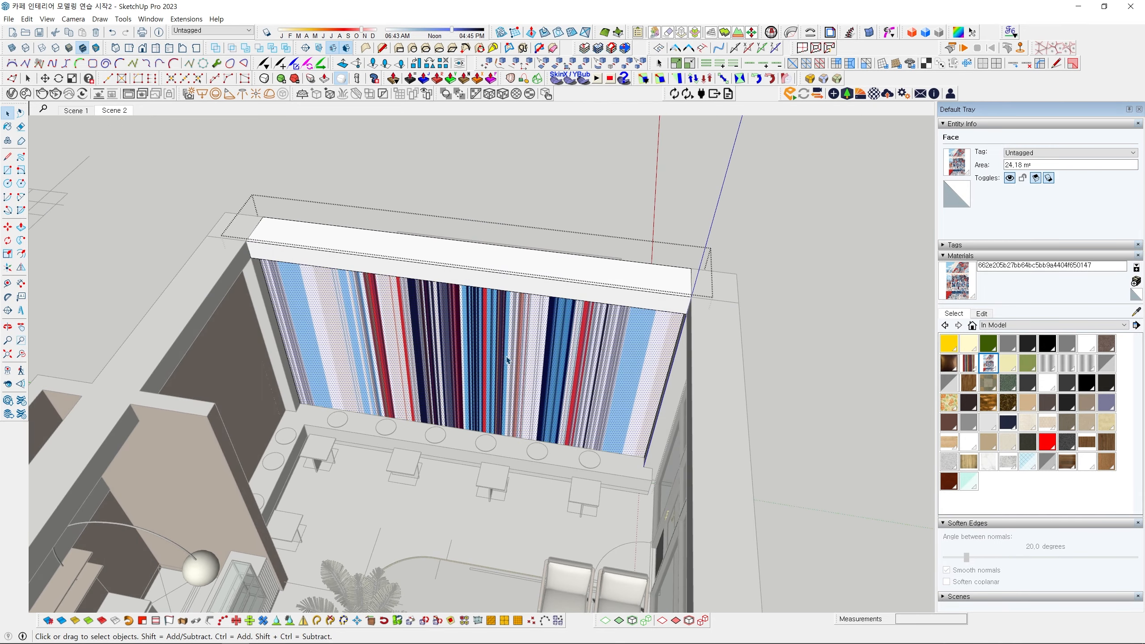
middle_click_drag(469, 370, 578, 277)
scroll(518, 318, "up", 5)
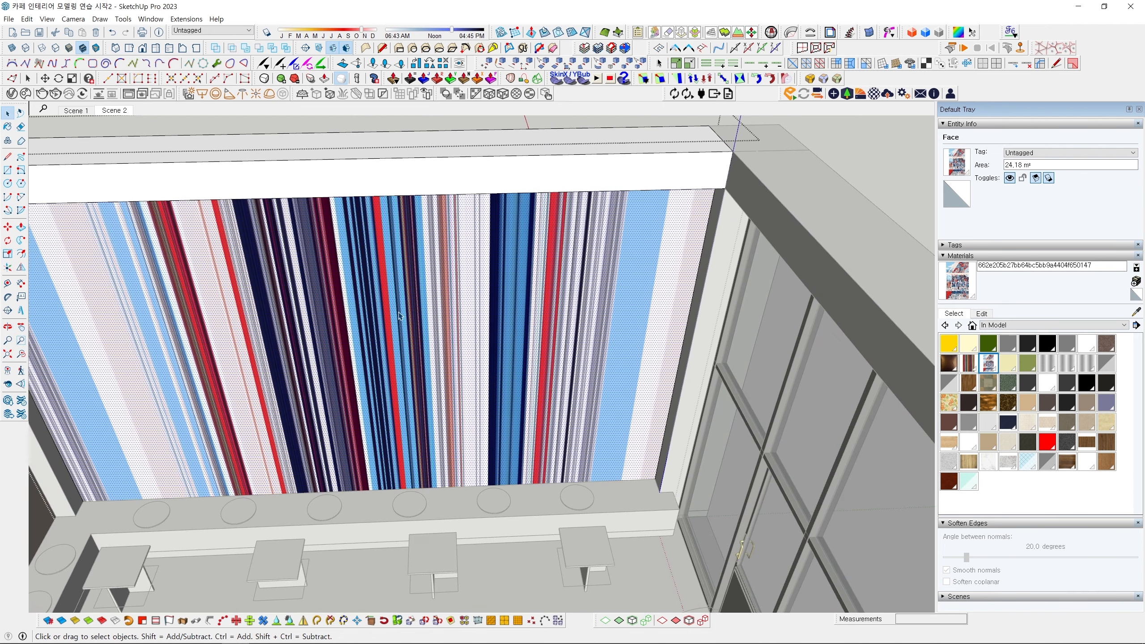
key("b")
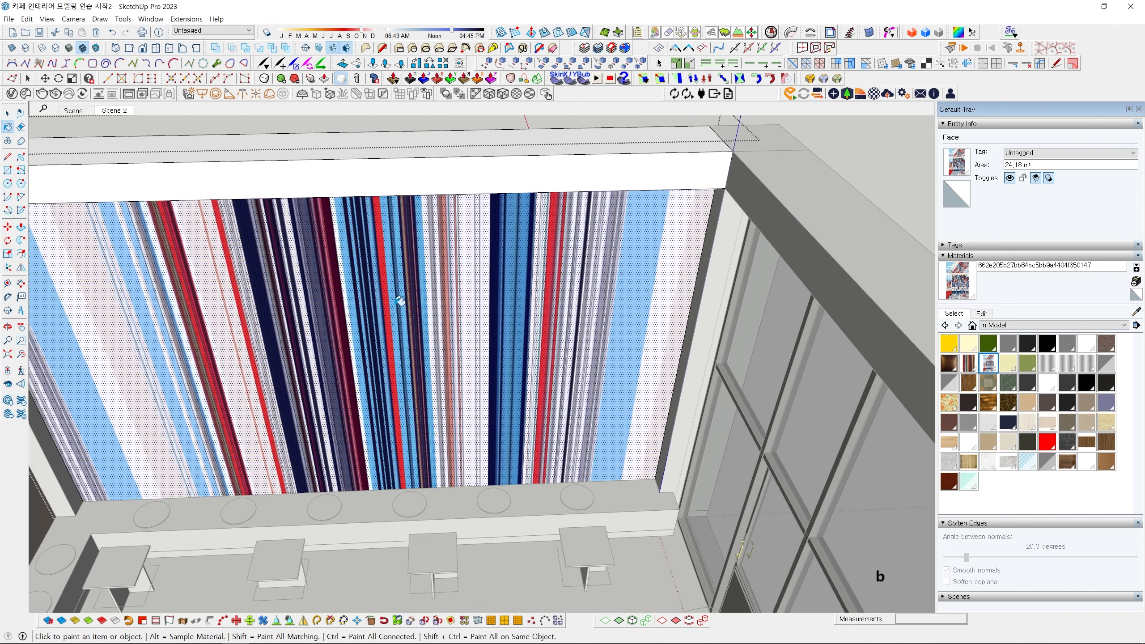
key("space")
right_click(394, 298)
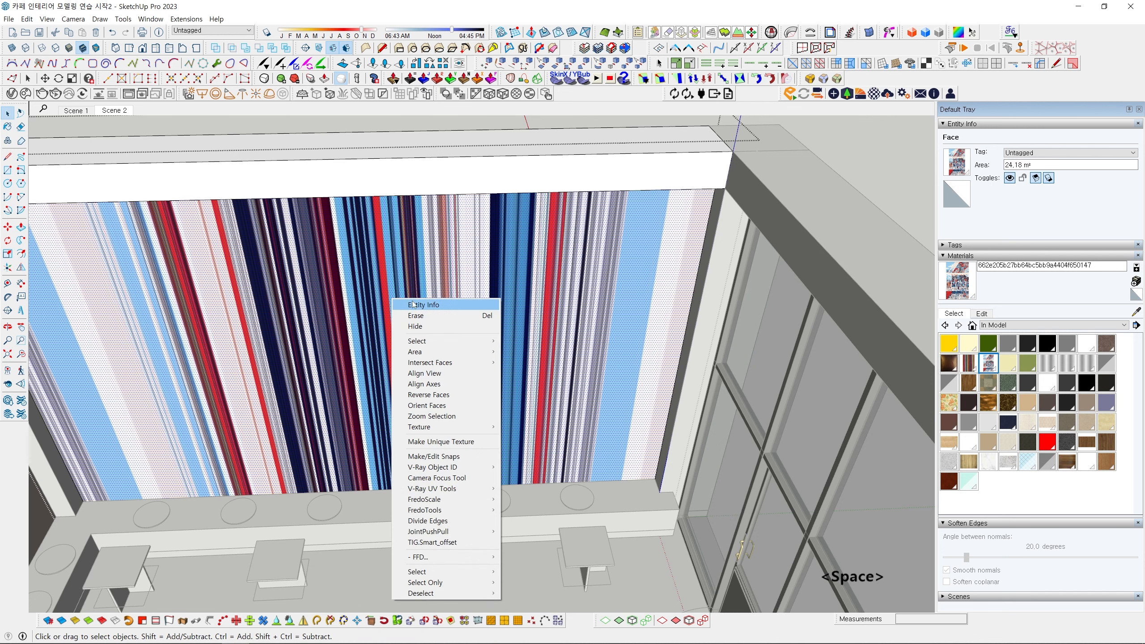
mouse_move(448, 430)
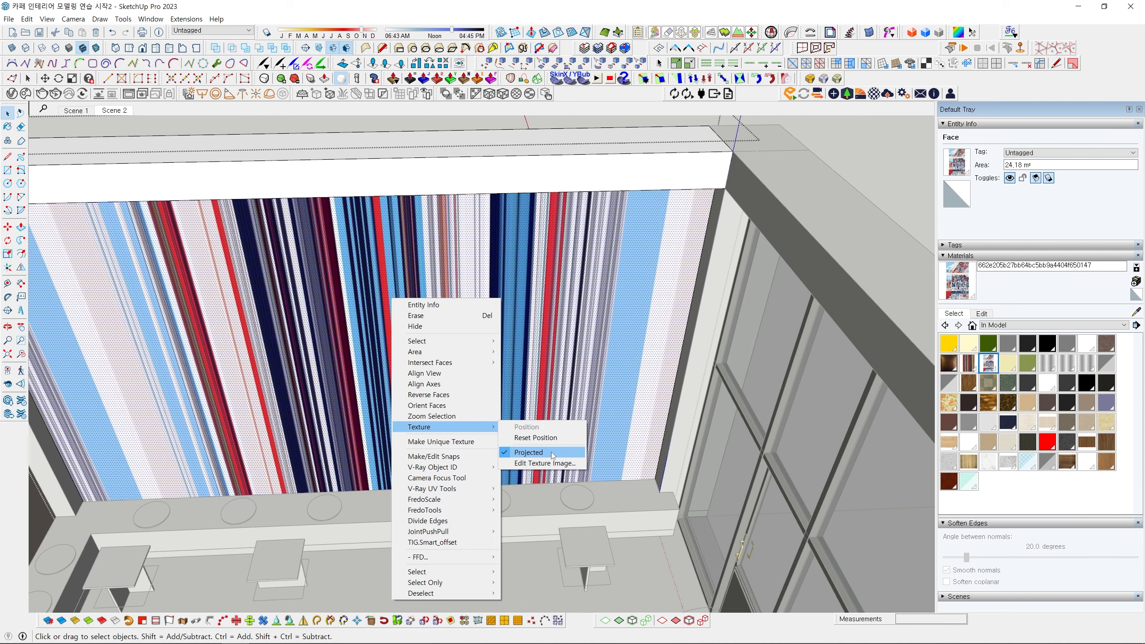
left_click(539, 453)
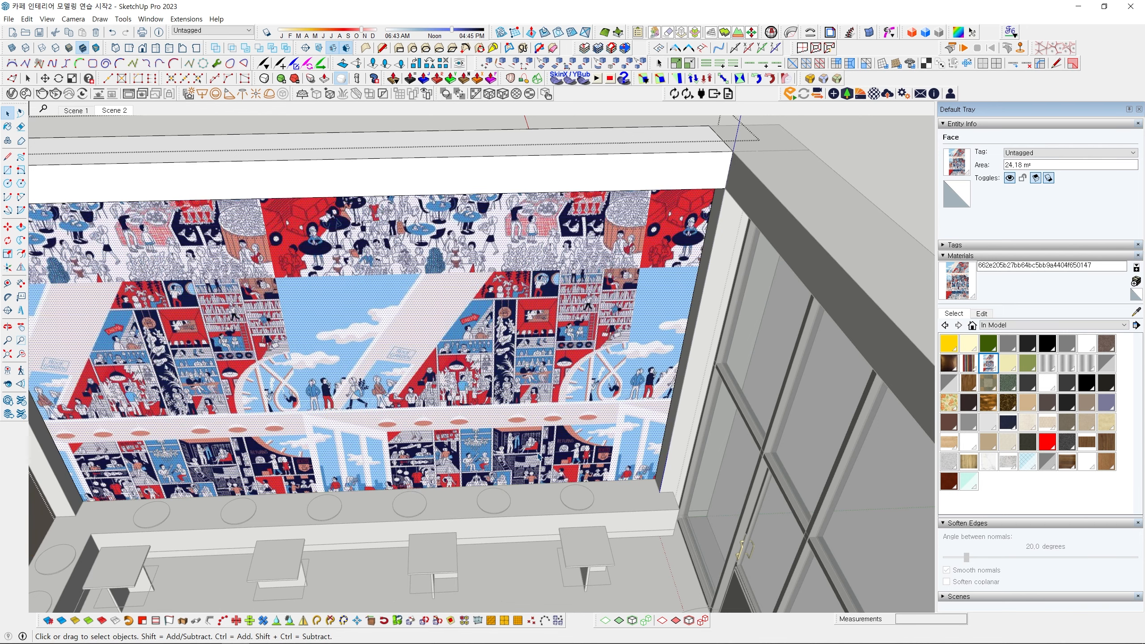
Reposition the mural texture, anchoring it at one lower wall corner and scaling it to span the wall's width.
middle_click_drag(388, 342, 457, 365)
scroll(398, 342, "up", 2)
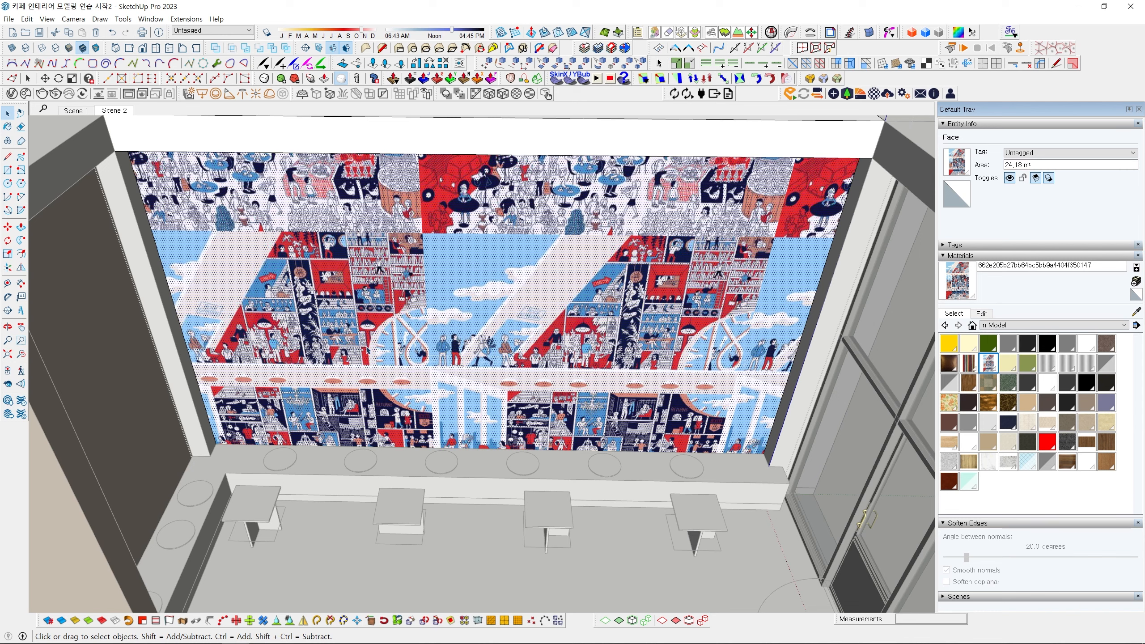
right_click(456, 265)
mouse_move(543, 393)
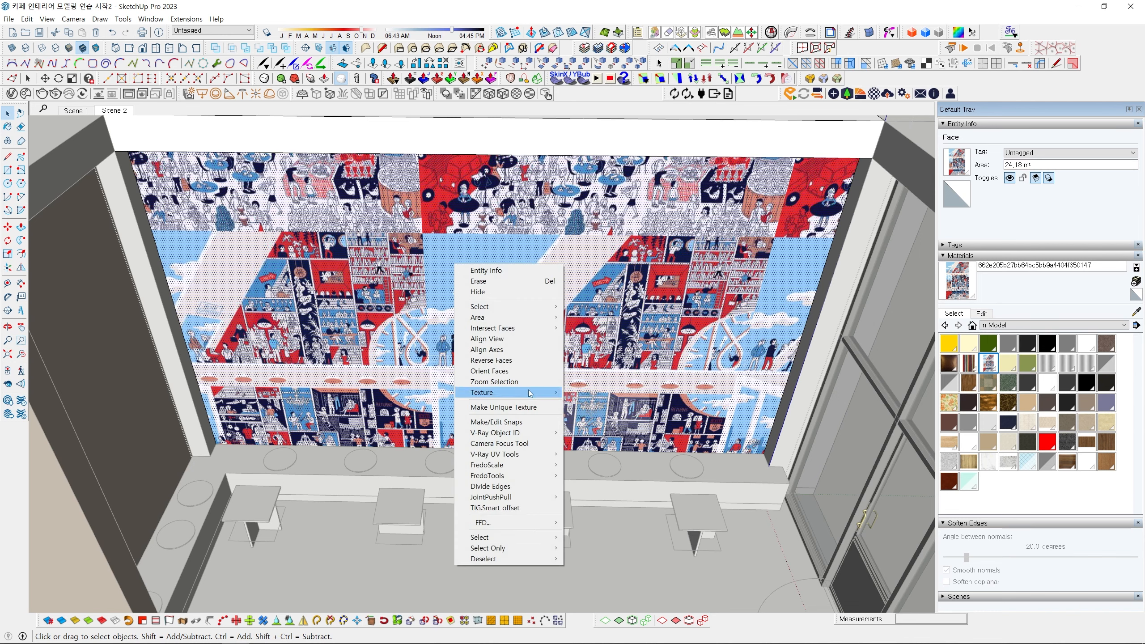
left_click(599, 391)
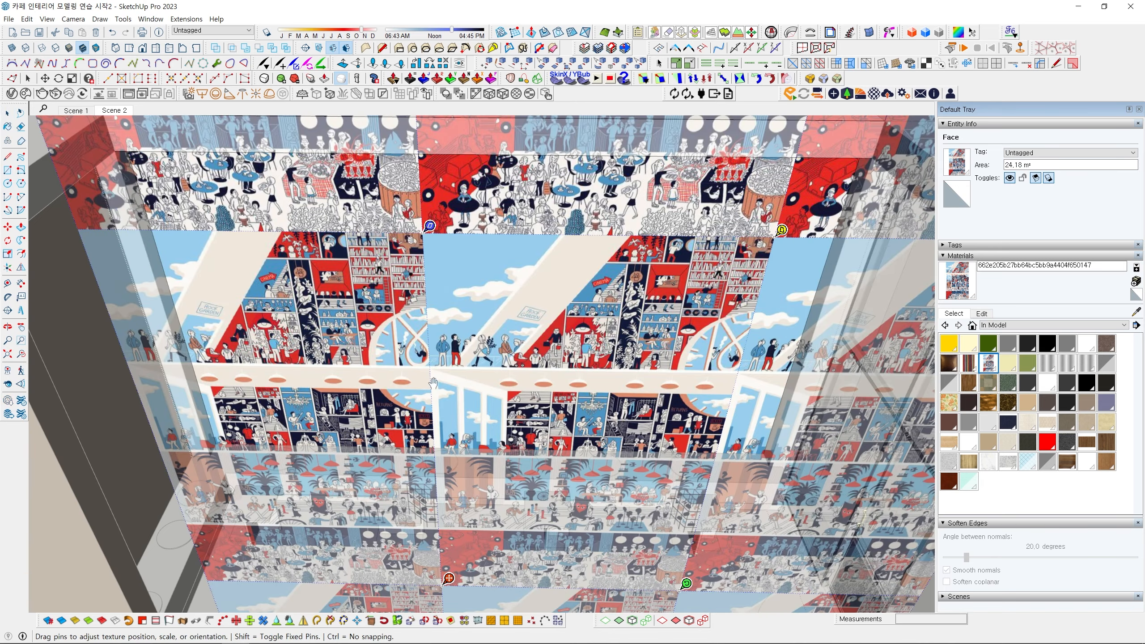
scroll(357, 415, "down", 5)
middle_click_drag(501, 429, 468, 470)
left_click_drag(468, 528, 336, 419)
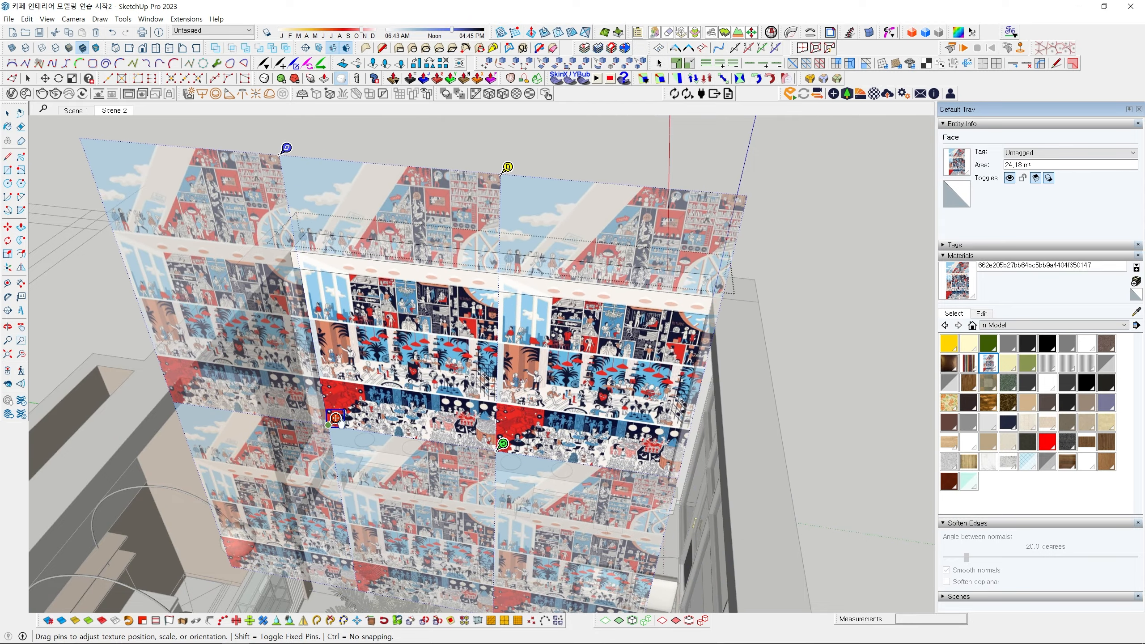
left_click_drag(504, 444, 676, 470)
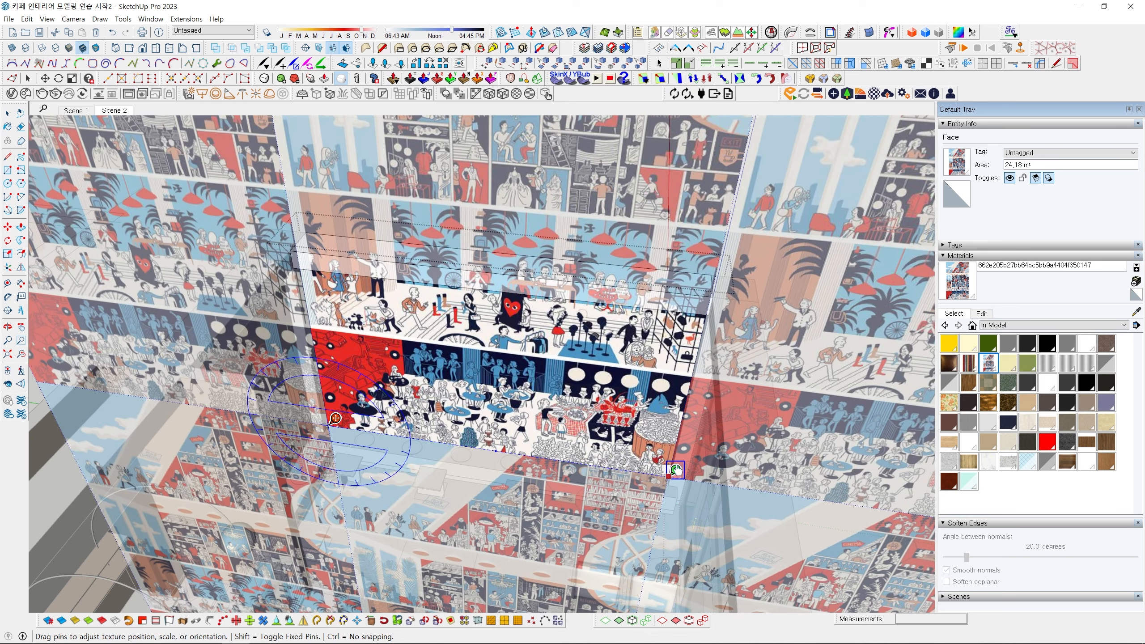
Shift the mural texture slightly below the wall's lower edge, apply the placement and leave the wall's group.
scroll(485, 410, "down", 4)
mouse_move(484, 410)
middle_mouse_down()
mouse_move(451, 433)
mouse_move(402, 410)
middle_mouse_up()
scroll(451, 433, "up", 5)
left_click_drag(367, 433, 370, 471)
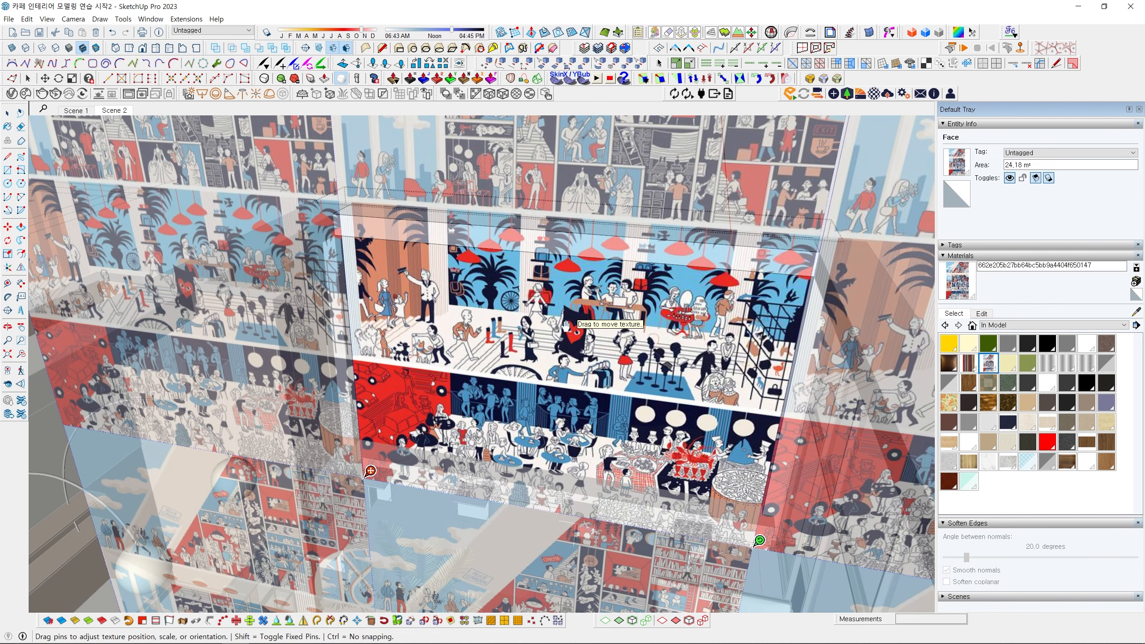
key("Return")
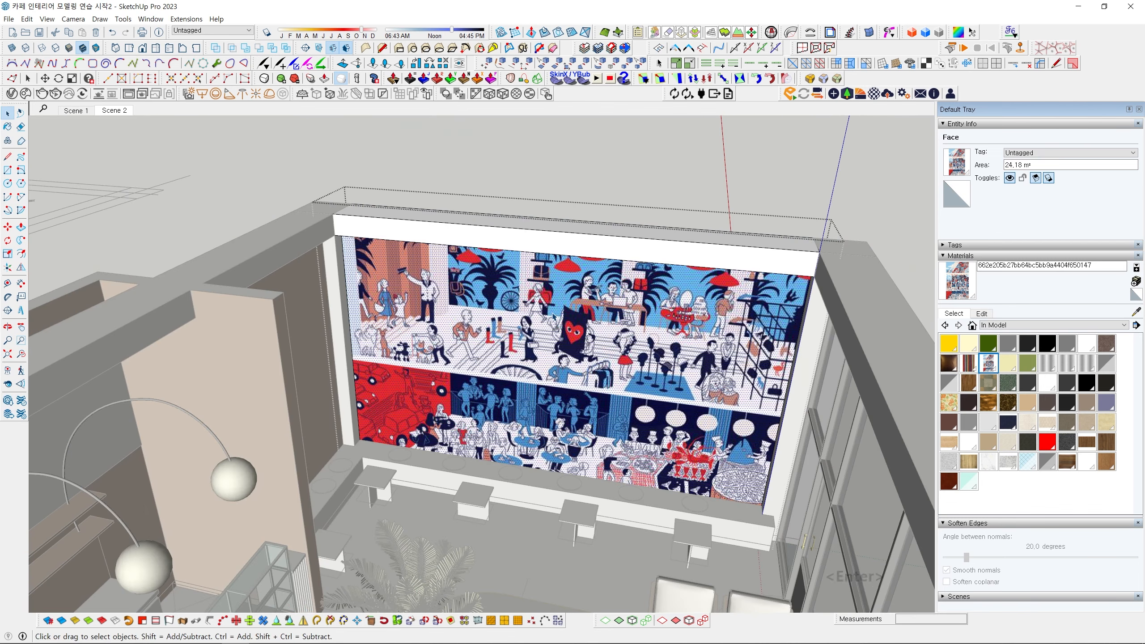
right_click(562, 331)
left_click(606, 181)
left_click(606, 180)
scroll(606, 226, "down", 6)
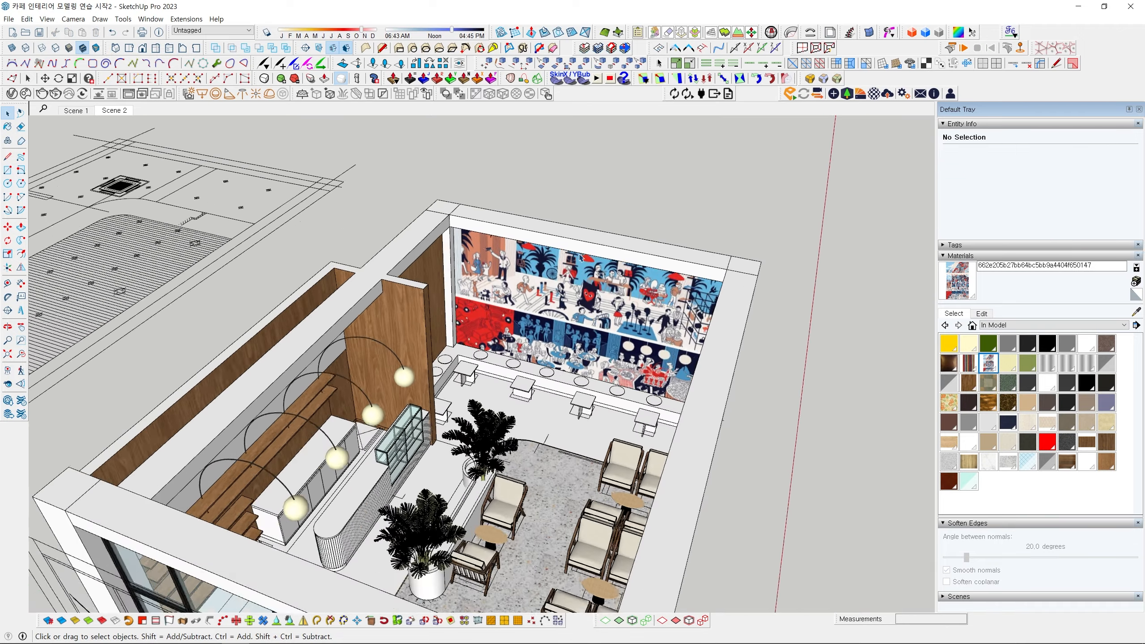
Reopen the side wall for editing and repaint the mural face with the Default material.
middle_click_drag(607, 271, 567, 360)
scroll(500, 363, "up", 5)
scroll(595, 365, "up", 3)
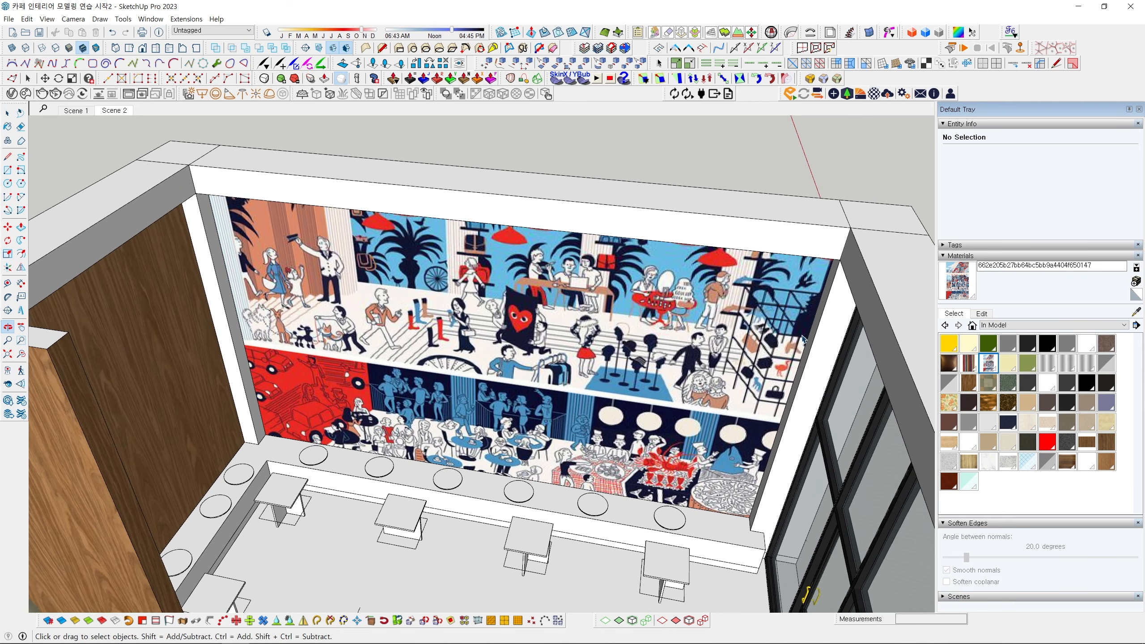
left_click(1137, 296)
middle_click_drag(506, 411, 519, 350)
scroll(519, 351, "up", 1)
key("space")
double_click(518, 350)
key("b")
left_click(587, 340)
key("space")
scroll(583, 337, "down", 4)
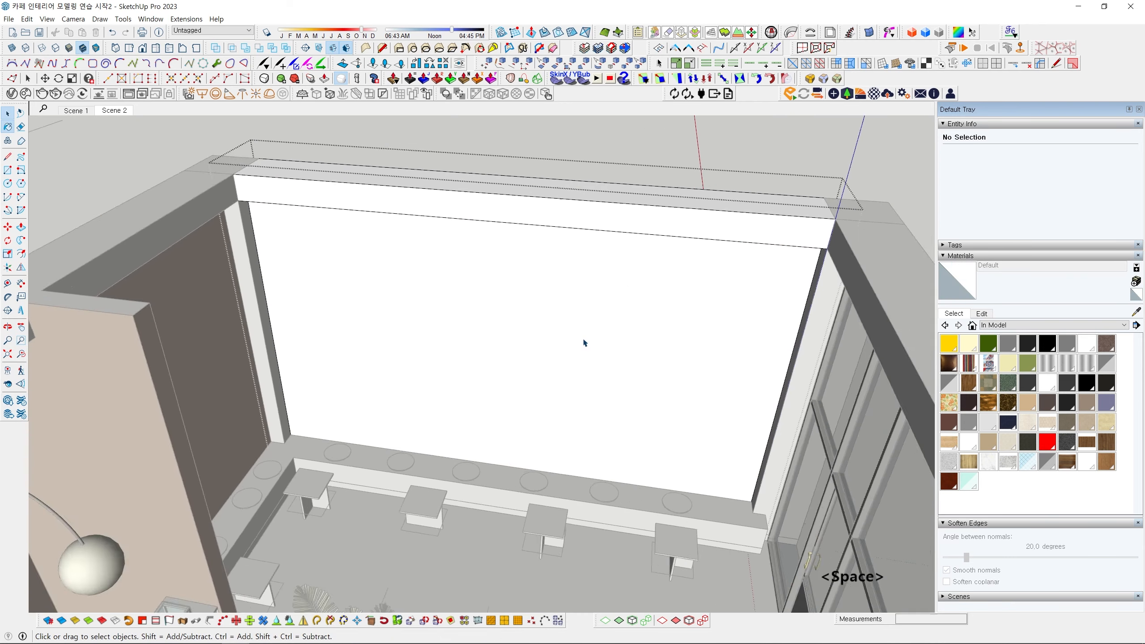
Leave the side wall's group and delete the flat mural image face lying outside the building together with its long outer edge.
key("Escape")
scroll(626, 180, "down", 3)
left_click(455, 325)
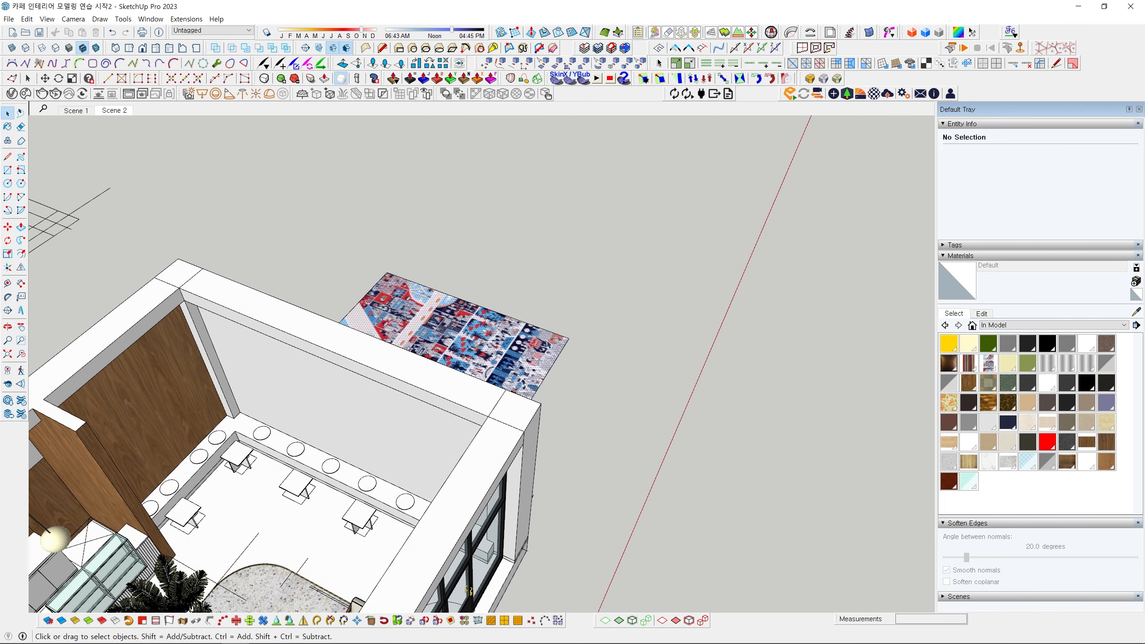
key("Delete")
left_click(551, 333)
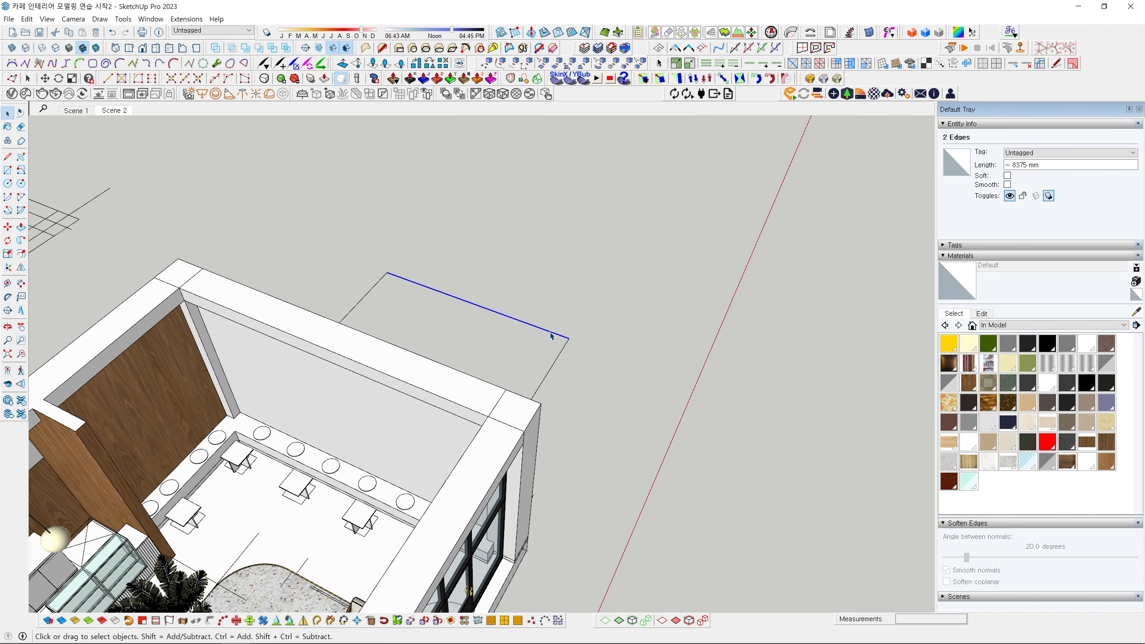
key("Delete")
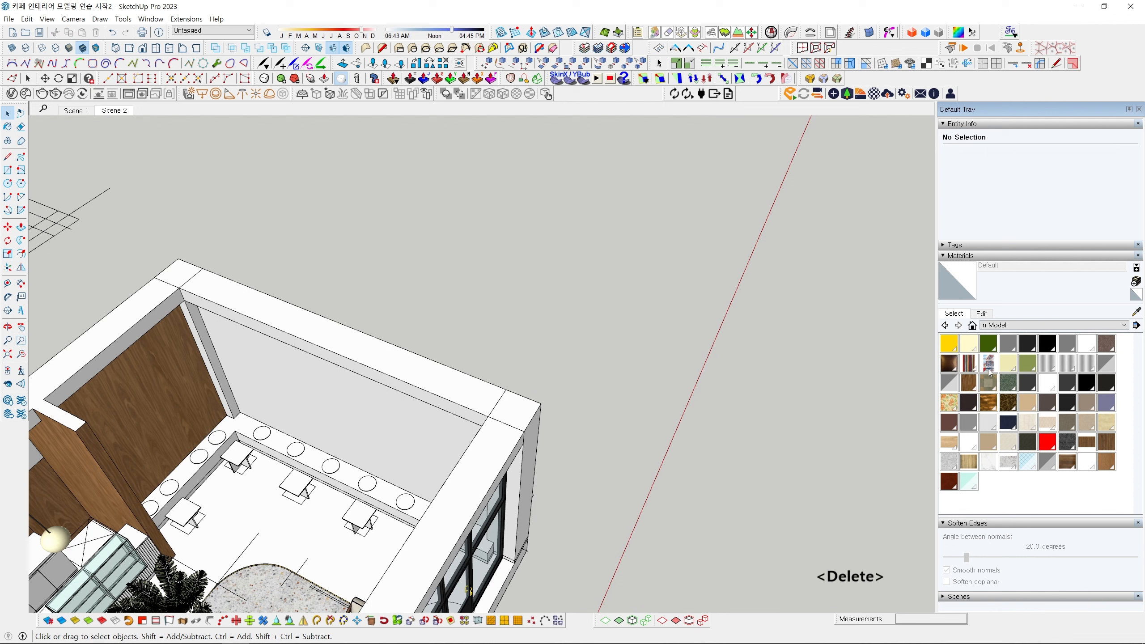
Delete the imported mural material from the model's materials and reset the active material to Default.
right_click(990, 372)
left_click(1013, 377)
left_click(994, 361)
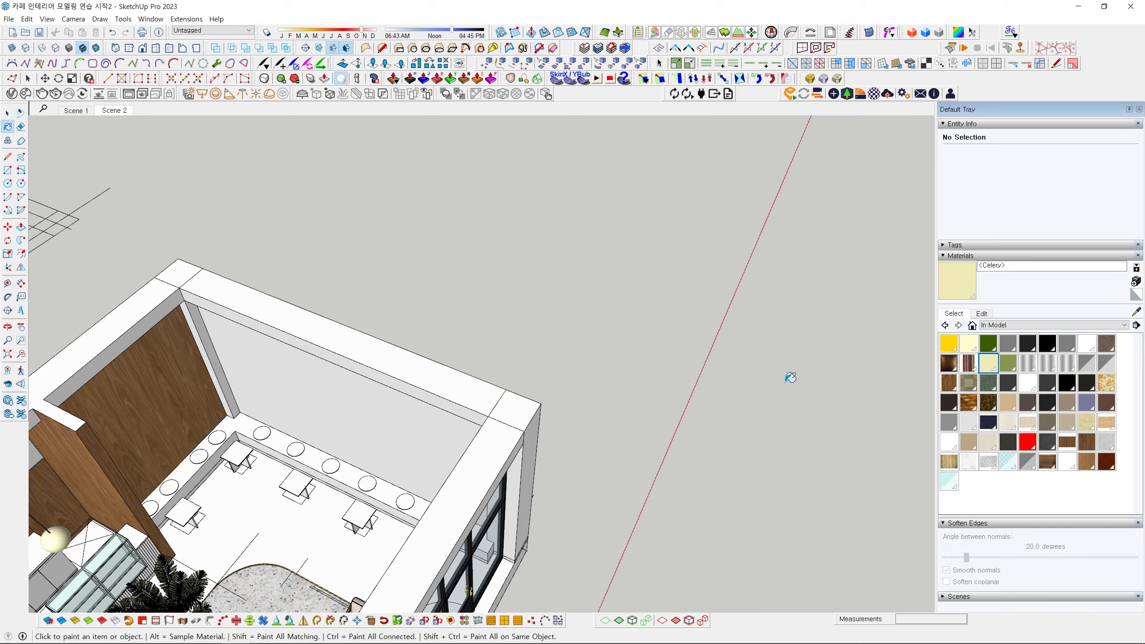
mouse_move(791, 378)
middle_mouse_down()
mouse_move(611, 305)
mouse_move(546, 293)
middle_mouse_up()
key("space")
left_click(1136, 295)
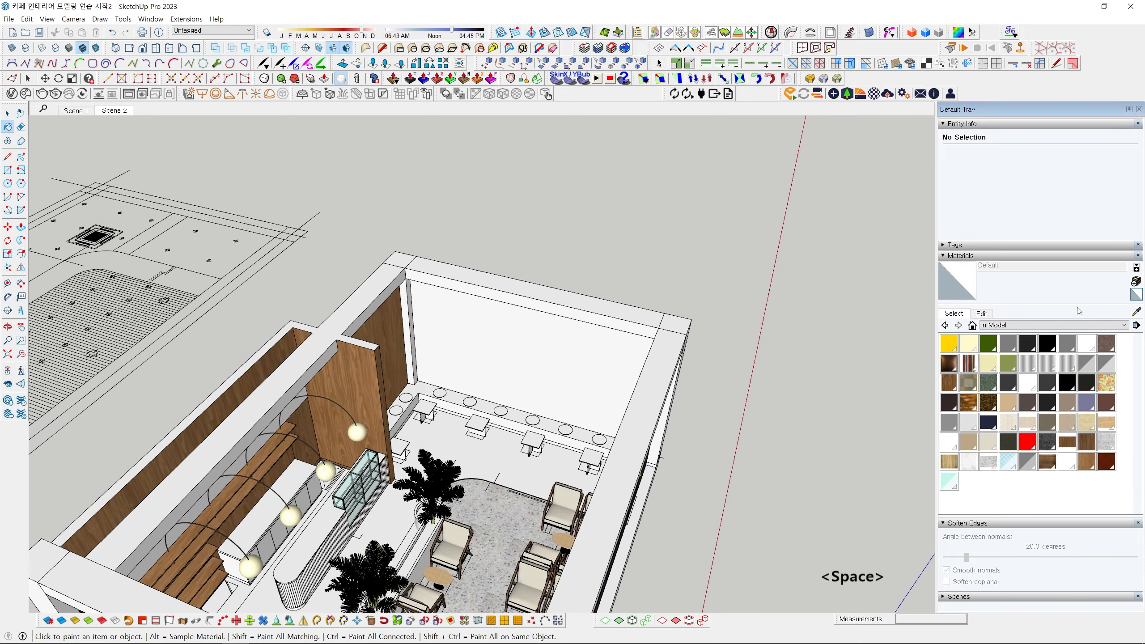
mouse_move(584, 385)
middle_mouse_down()
mouse_move(554, 353)
mouse_move(467, 314)
mouse_move(478, 346)
mouse_move(517, 355)
middle_mouse_up()
key("space")
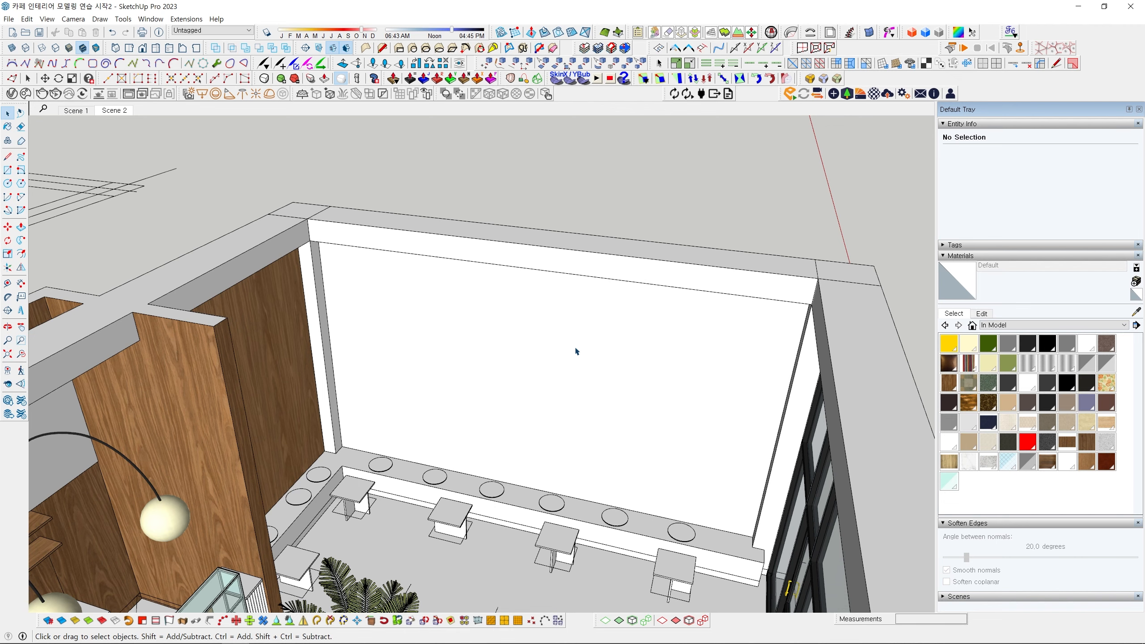
mouse_move(503, 379)
middle_mouse_down()
mouse_move(476, 395)
mouse_move(529, 364)
mouse_move(517, 351)
mouse_move(524, 328)
mouse_move(481, 374)
middle_mouse_up()
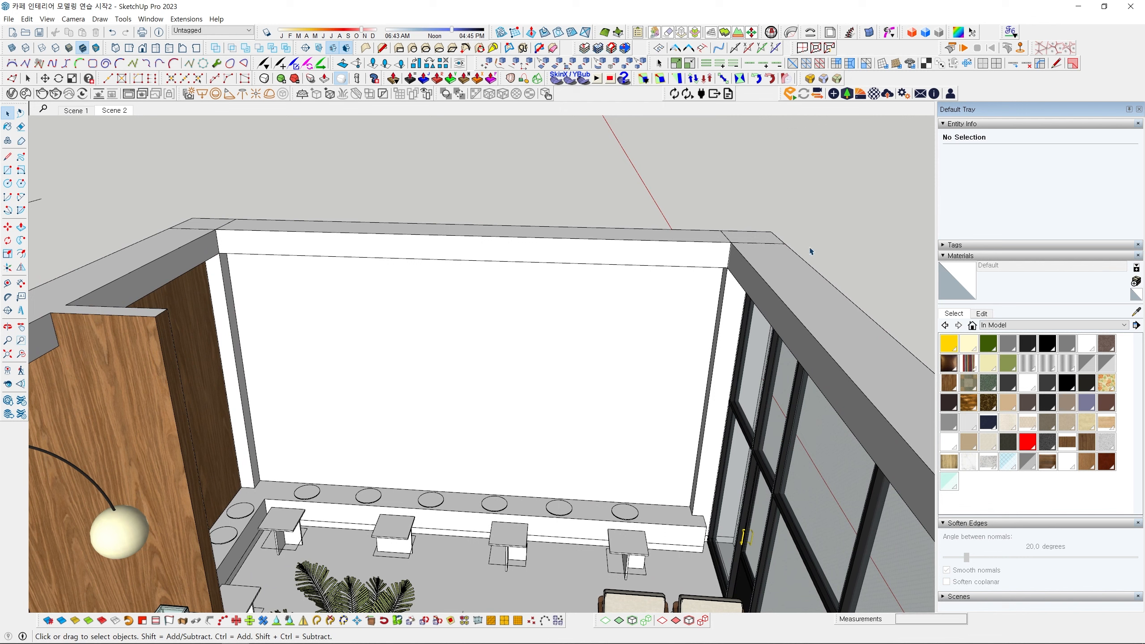
left_click_drag(922, 249, 1144, 314, "ctrl")
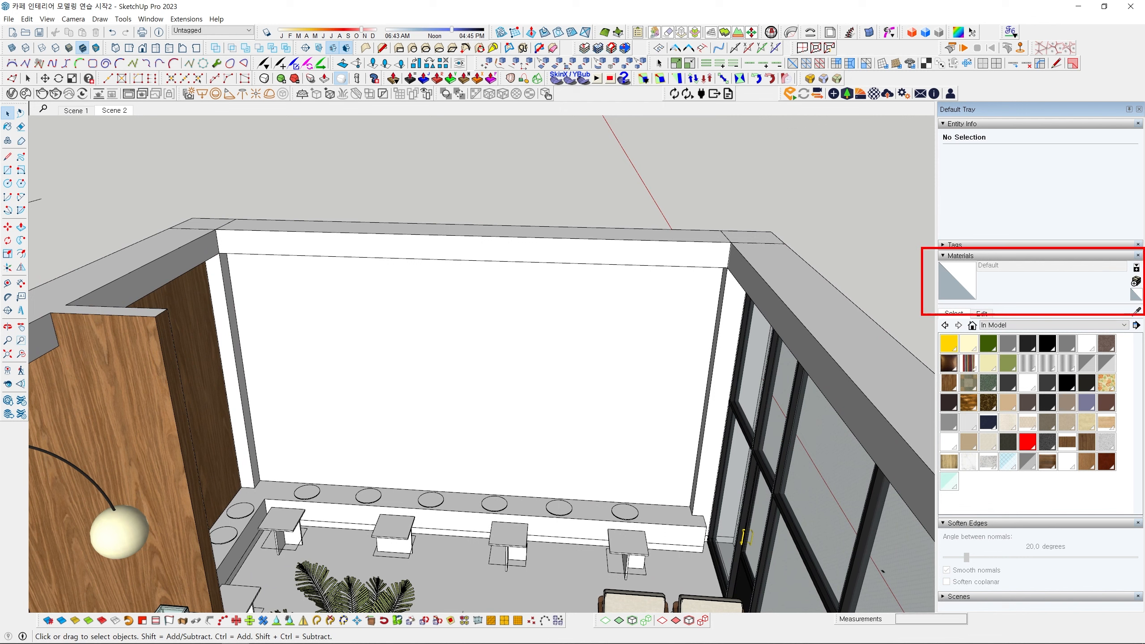
left_click_drag(1118, 269, 1143, 286, "ctrl")
key("Escape")
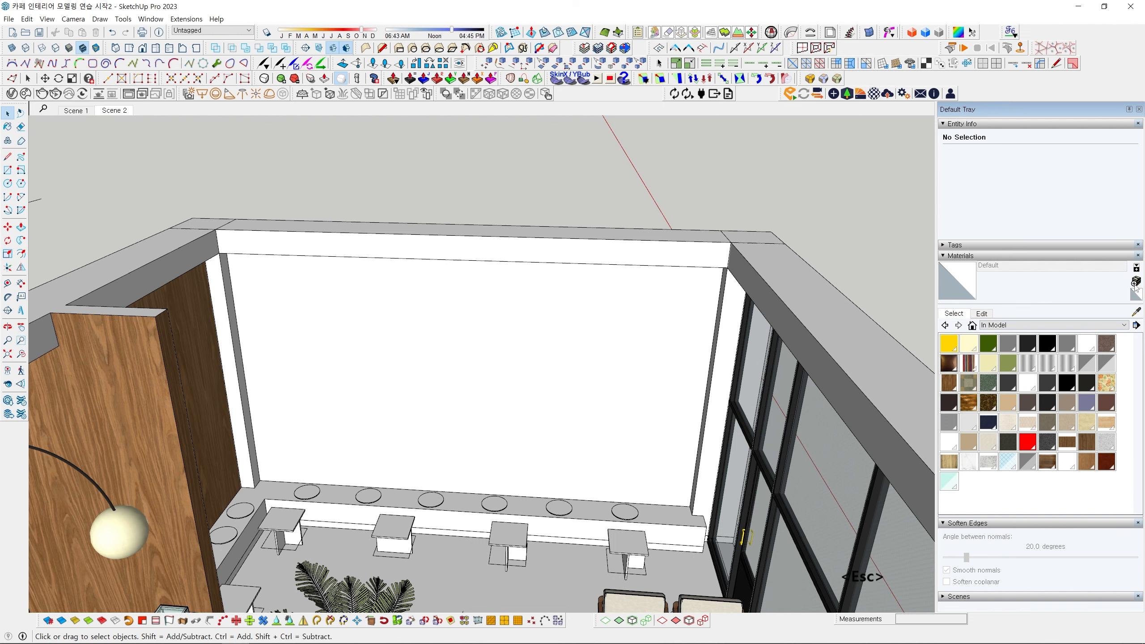
Create a new material named picture that uses the texture image 662e205b27bb64bc5bb9a4404f650147.jpg.
left_click(1136, 281)
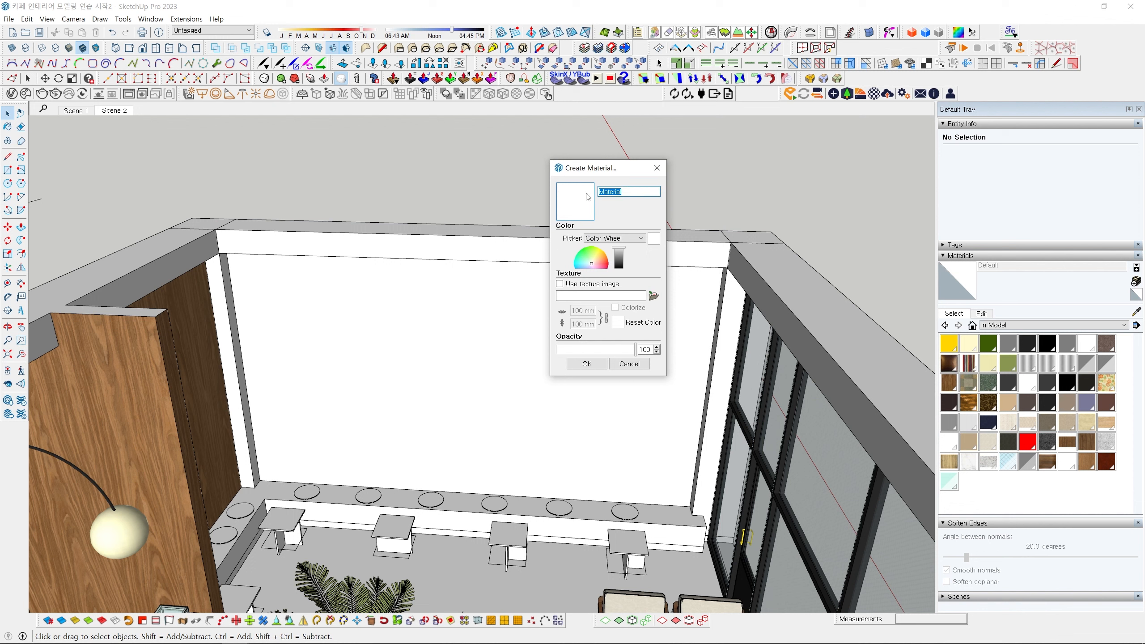
type("picture")
left_click_drag(547, 265, 671, 308)
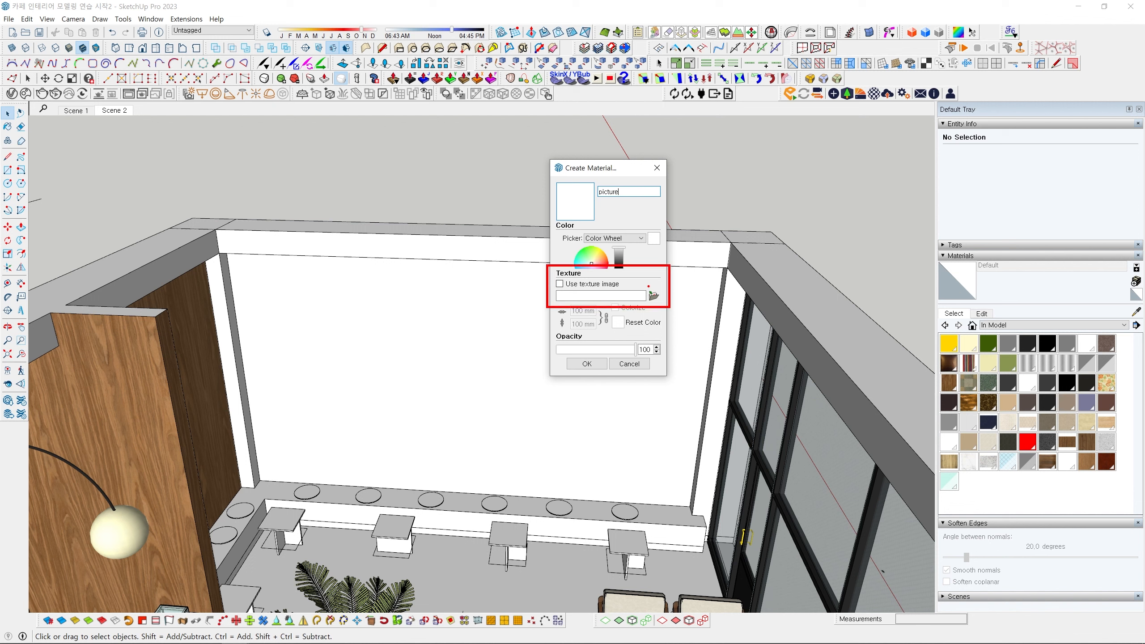
key("Escape")
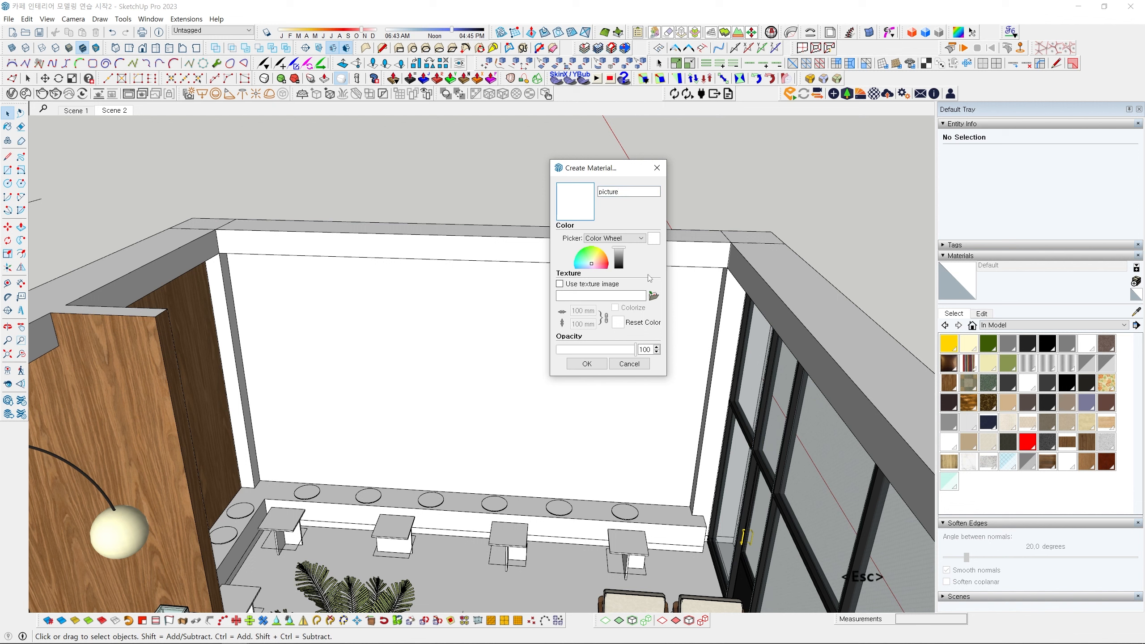
left_click(653, 297)
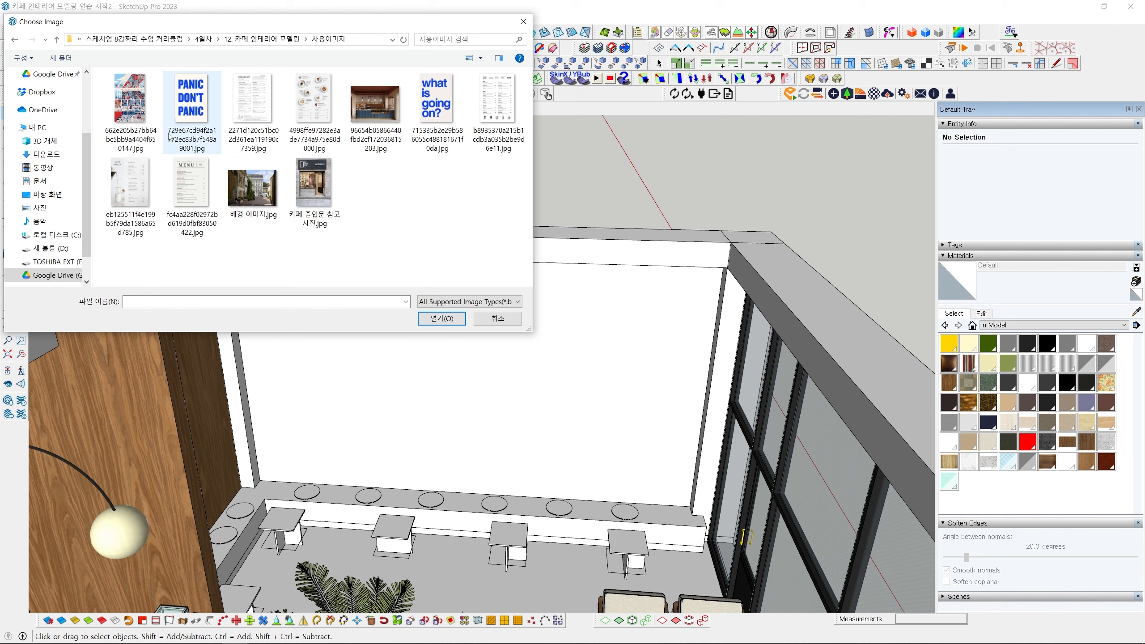
left_click(140, 111)
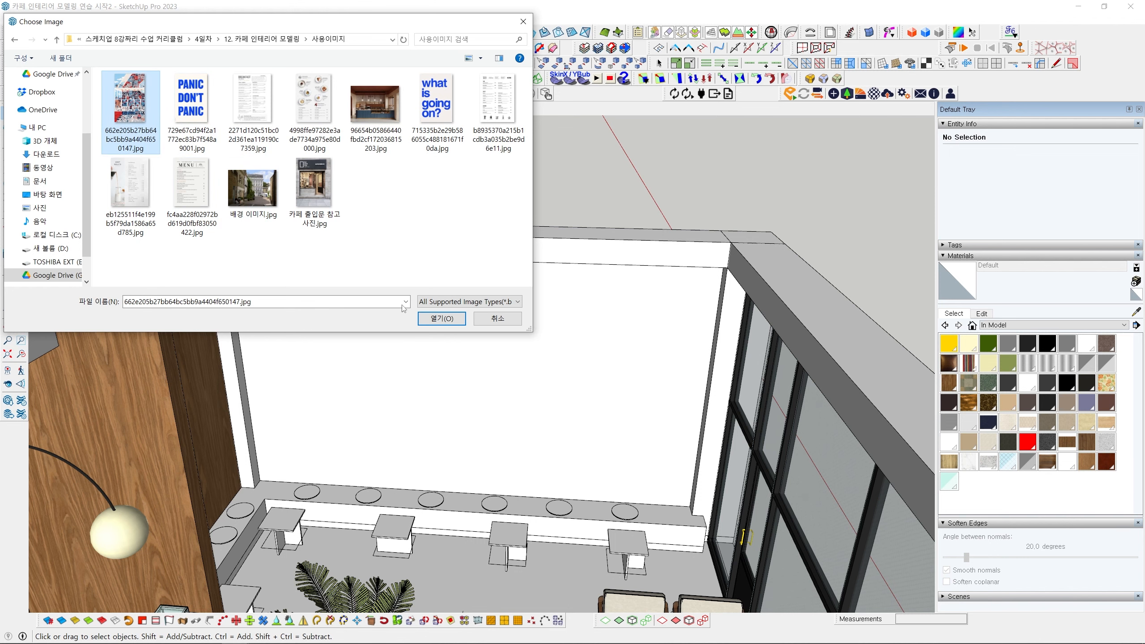
left_click(440, 320)
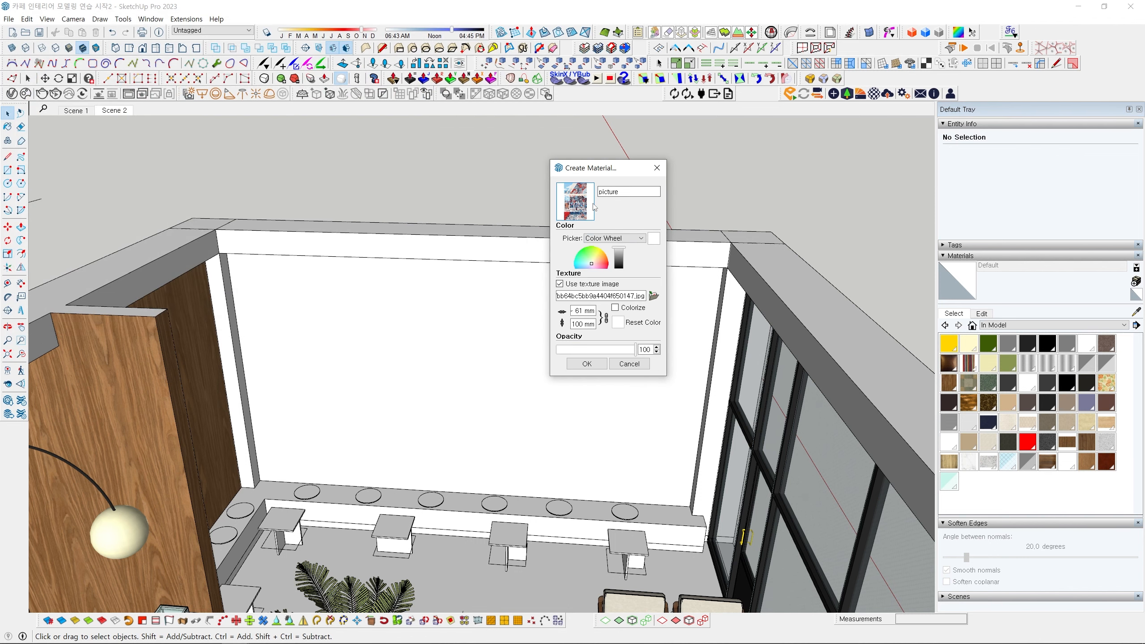
left_click(586, 364)
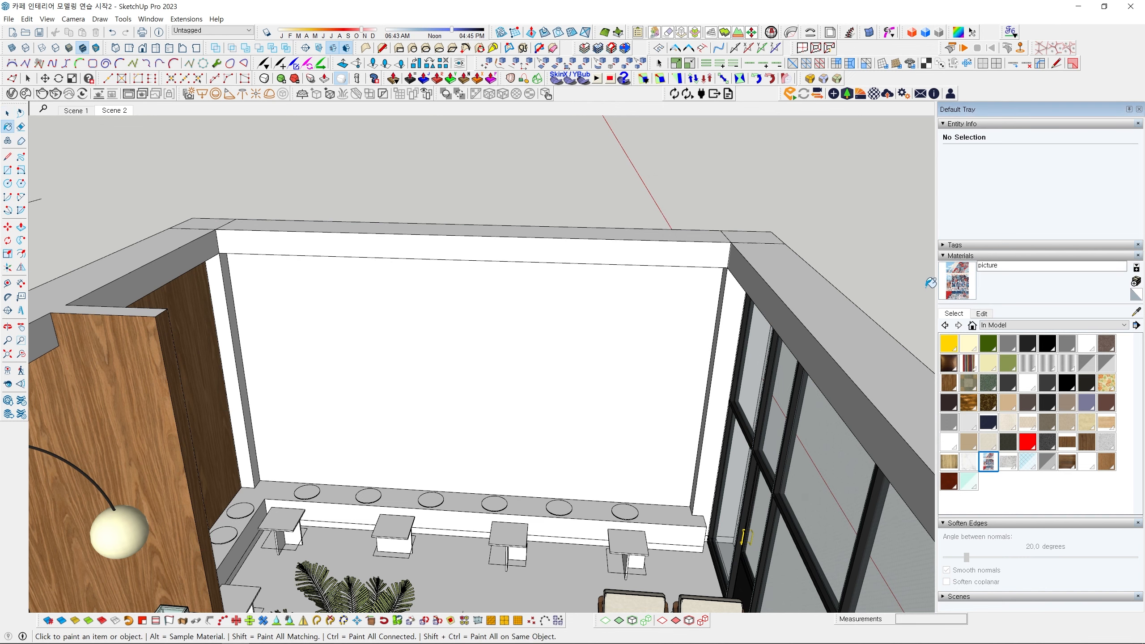
Open the side wall's group, paint its large inner face with the picture material and leave the group.
mouse_move(536, 310)
middle_mouse_down()
mouse_move(508, 377)
mouse_move(494, 332)
mouse_move(432, 331)
middle_mouse_up()
key("space")
double_click(488, 325)
key("b")
left_click(470, 326)
scroll(485, 340, "down", 2)
key("space")
key("Escape")
Open the picture material's texture settings for editing.
scroll(431, 331, "up", 3)
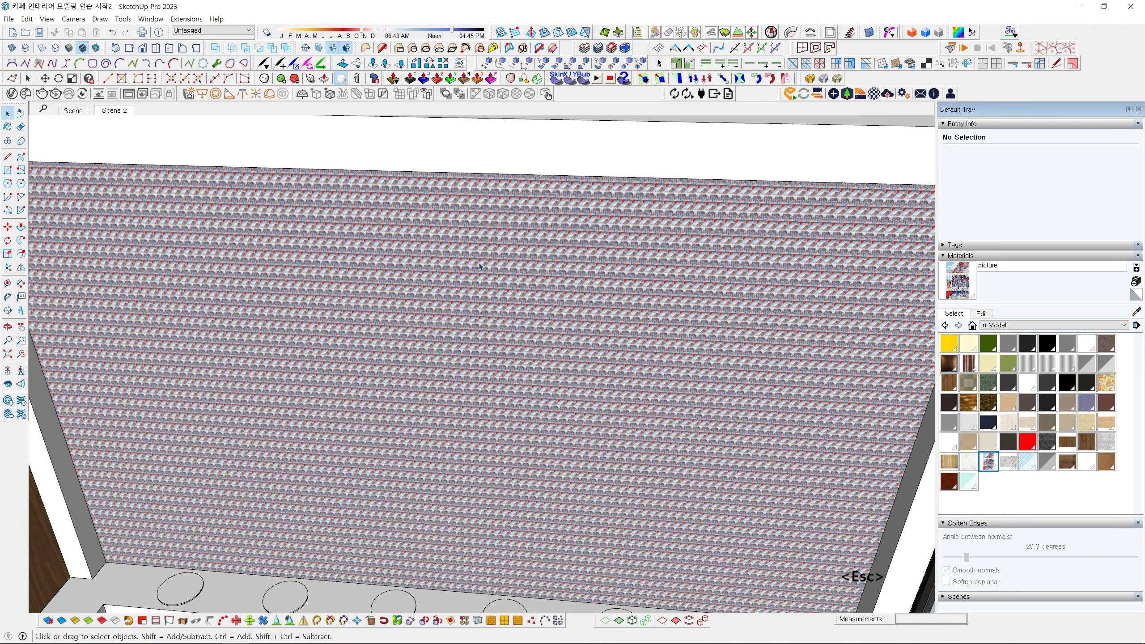
scroll(681, 315, "down", 3)
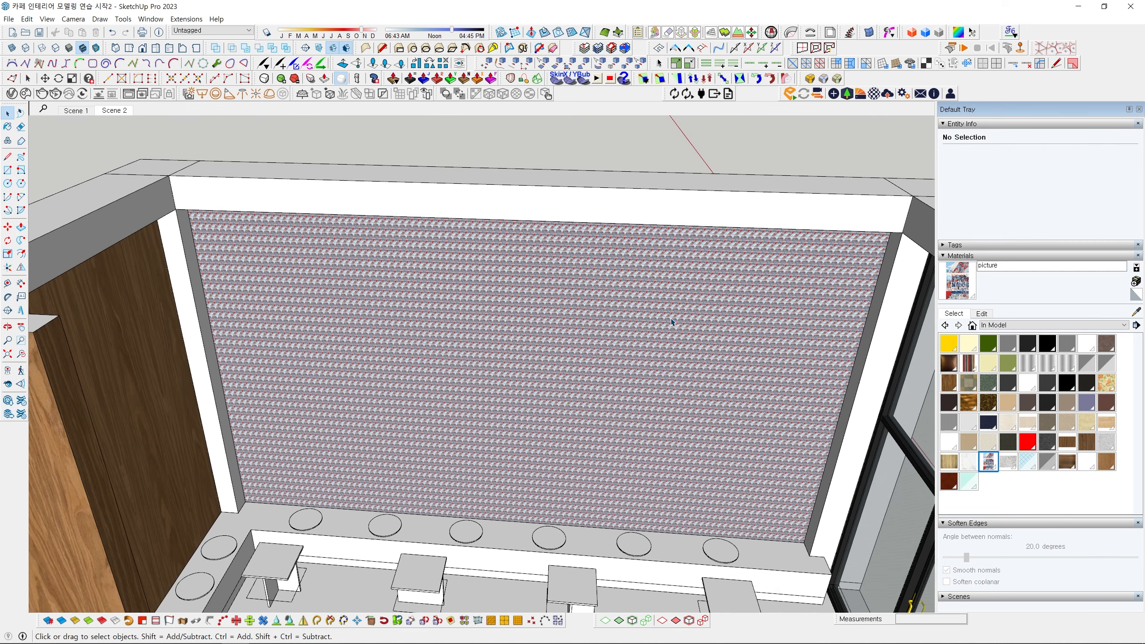
middle_click_drag(681, 315, 845, 315)
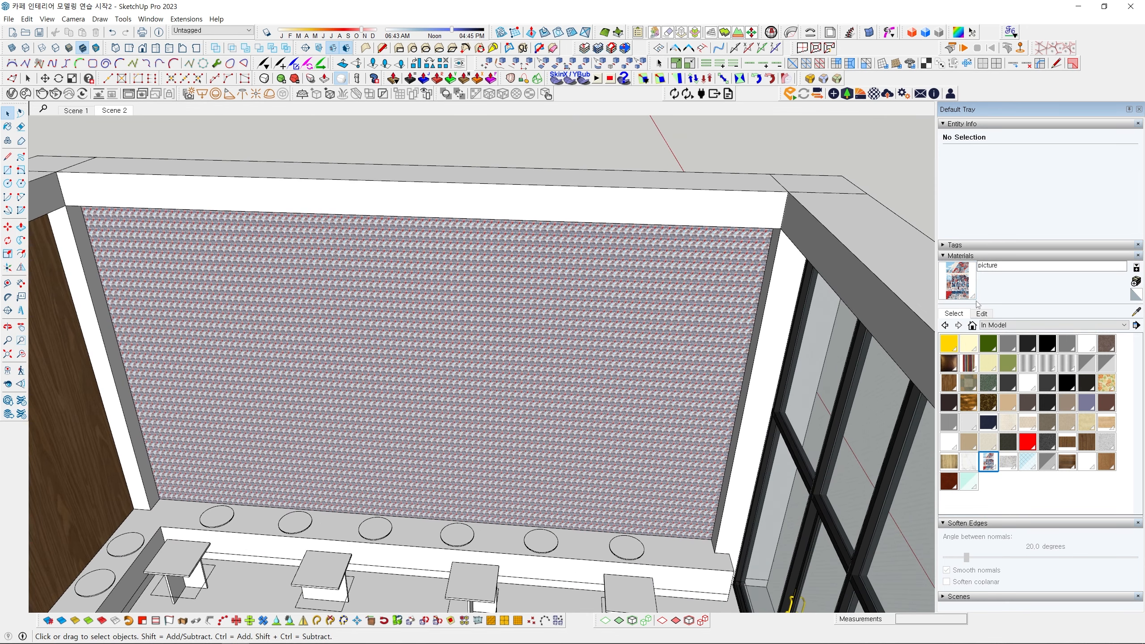
left_click(981, 314)
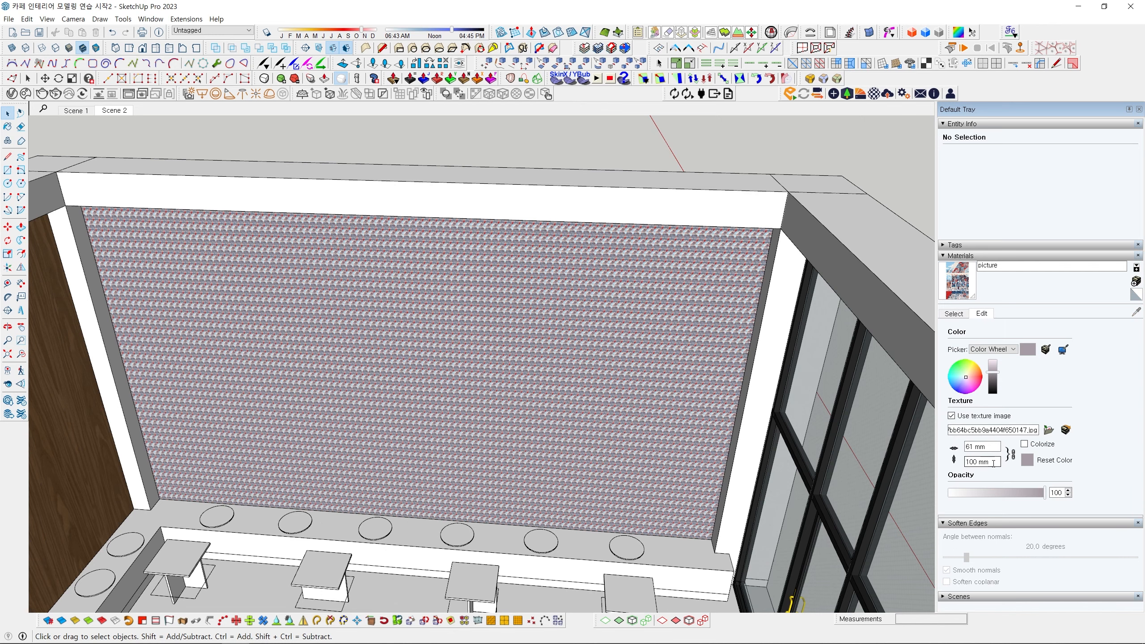
Set the picture material's texture height to 4000 mm.
left_click_drag(993, 464, 950, 467)
type("4000")
key("Return")
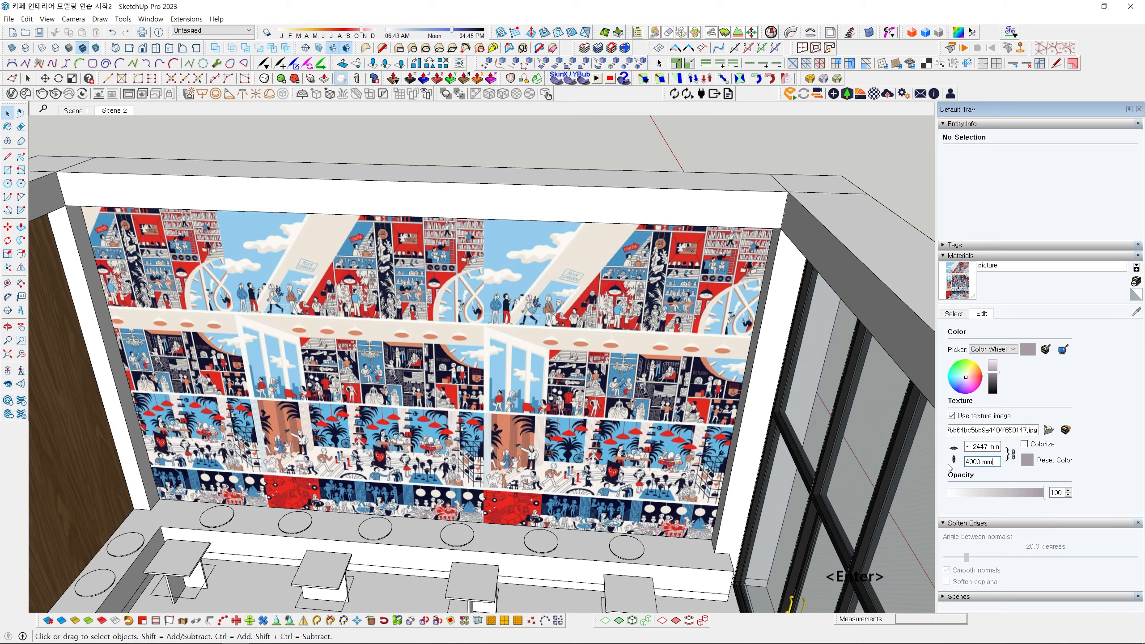
scroll(489, 352, "down", 4)
key("space")
mouse_move(490, 352)
middle_mouse_down()
mouse_move(568, 361)
mouse_move(486, 393)
mouse_move(505, 384)
mouse_move(493, 333)
middle_mouse_up()
scroll(486, 393, "up", 4)
key("Escape")
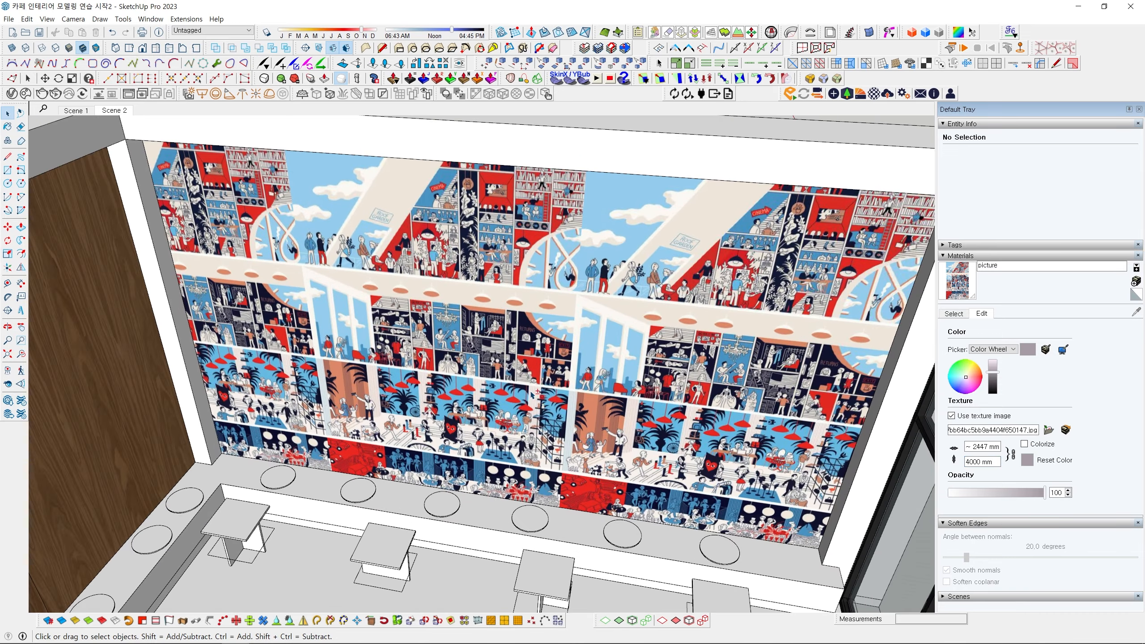
Position the picture texture on the mural wall by fitting its lower pins to the face's two bottom corners, then accept the placement.
scroll(494, 332, "up", 3)
left_click(492, 330)
right_click(489, 317)
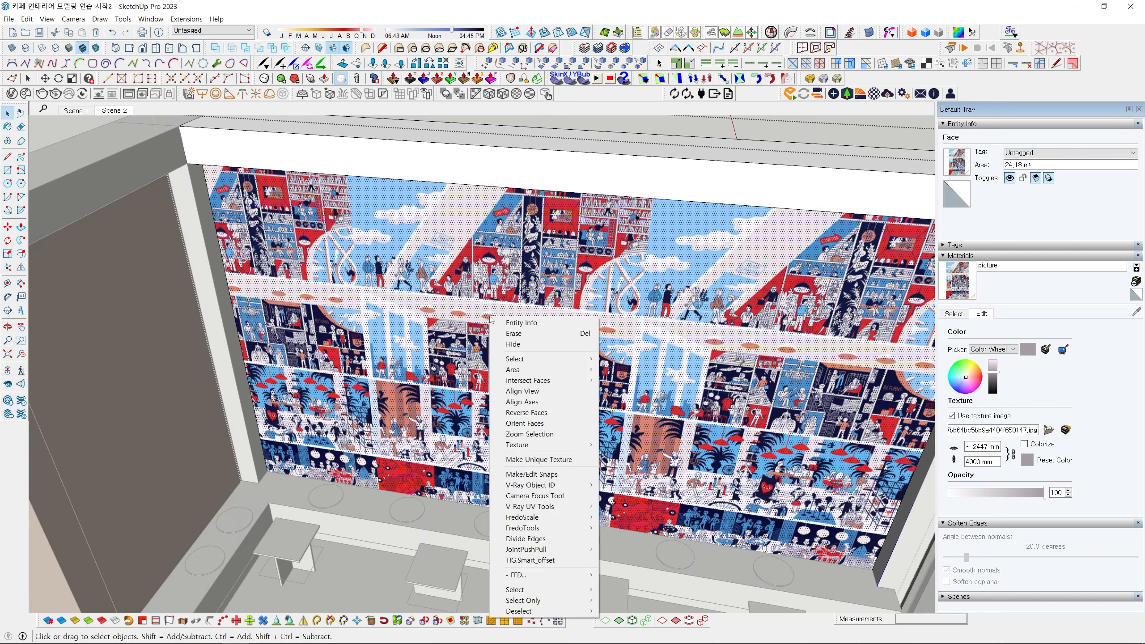
mouse_move(565, 446)
left_click(626, 446)
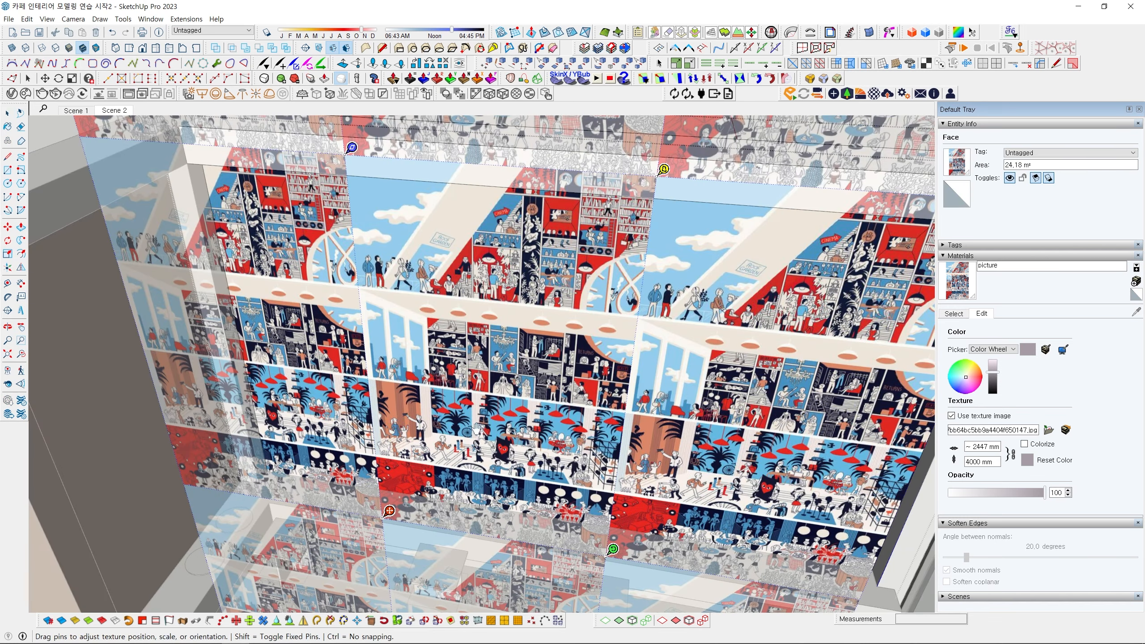
scroll(475, 429, "down", 4)
left_click_drag(431, 478, 356, 449)
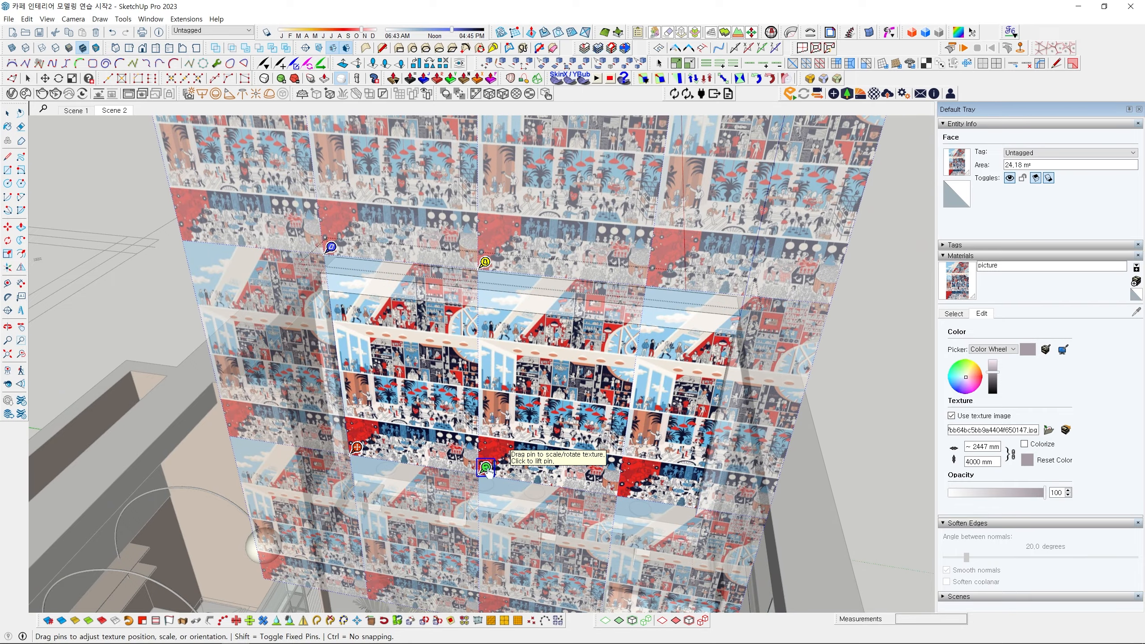
left_click_drag(485, 468, 702, 501)
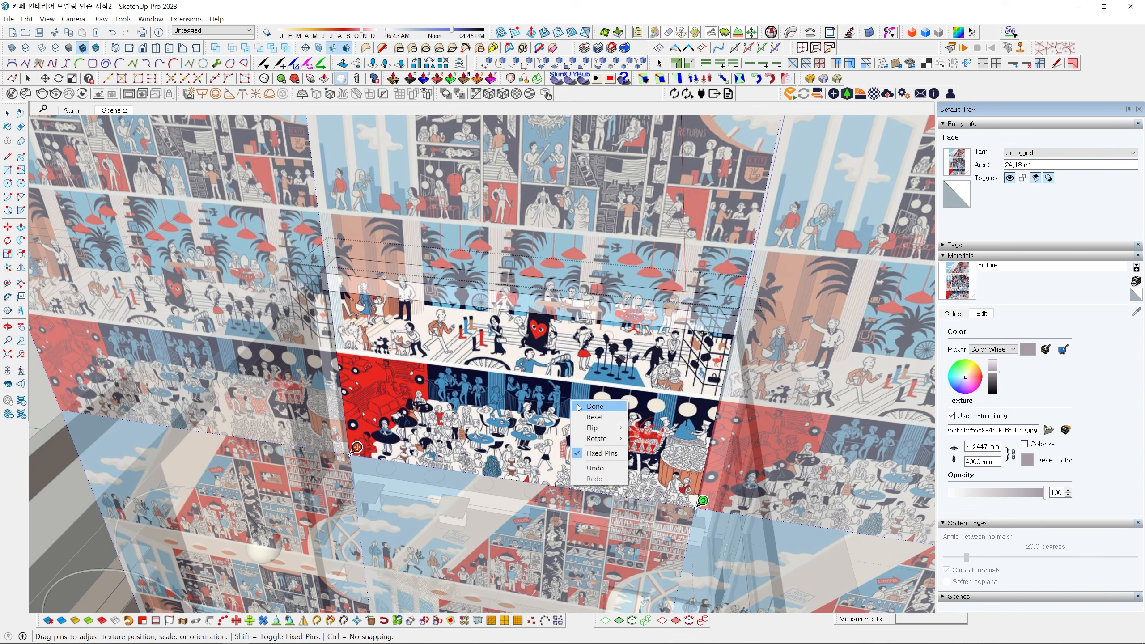
left_click(596, 407)
middle_click_drag(596, 407, 475, 418)
left_click(606, 223)
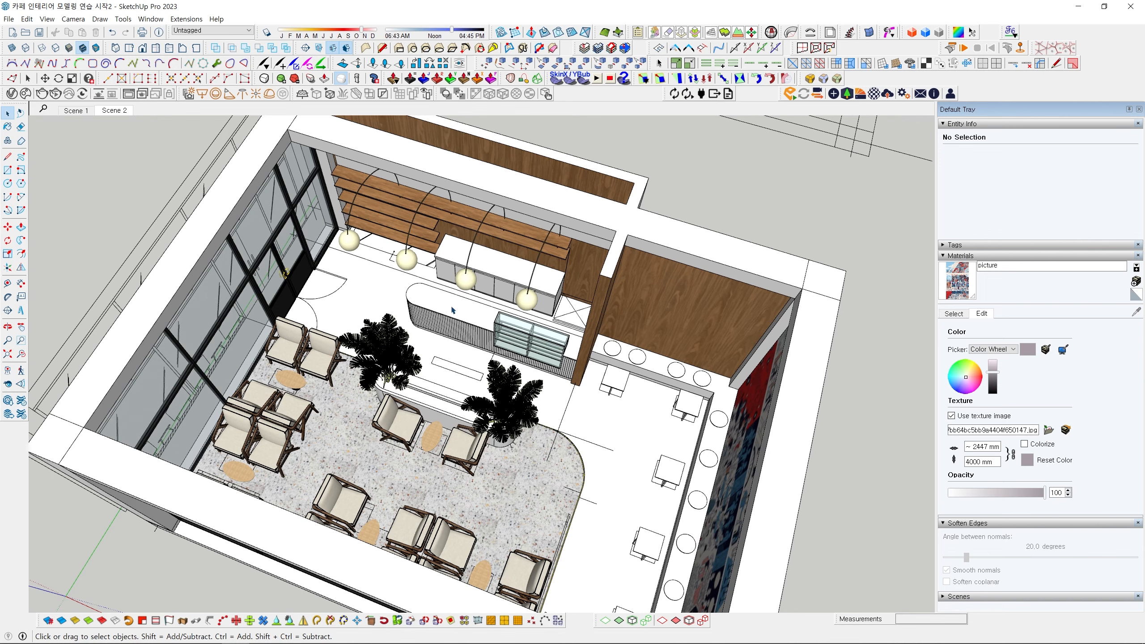
Examine the counter area with its wooden shelves, arched pendant lamps and white back wall.
scroll(403, 340, "down", 5)
middle_click_drag(459, 378, 600, 303)
scroll(601, 303, "up", 10)
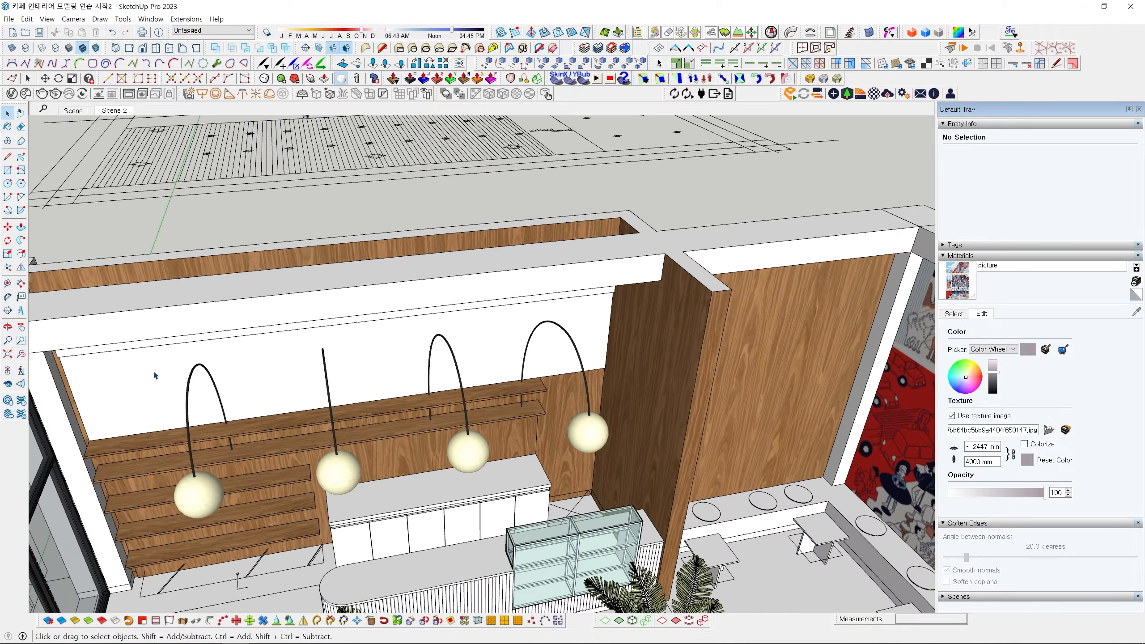
mouse_move(226, 386)
middle_mouse_down()
mouse_move(369, 375)
mouse_move(240, 373)
middle_mouse_up()
scroll(368, 376, "up", 3)
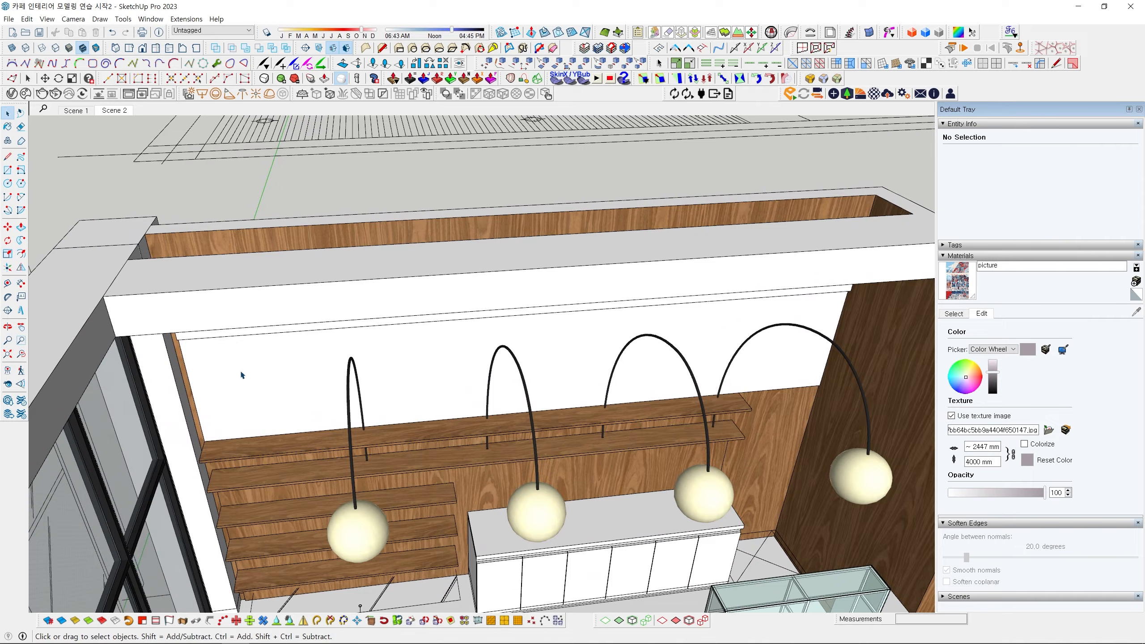
scroll(283, 365, "down", 2)
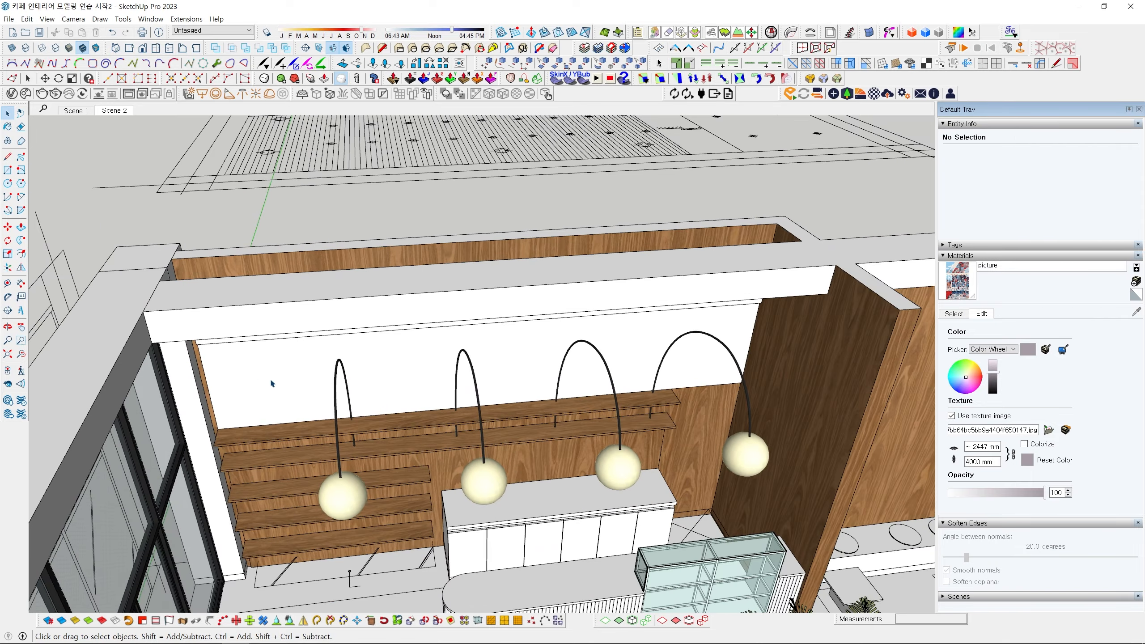
middle_click_drag(619, 351, 753, 343)
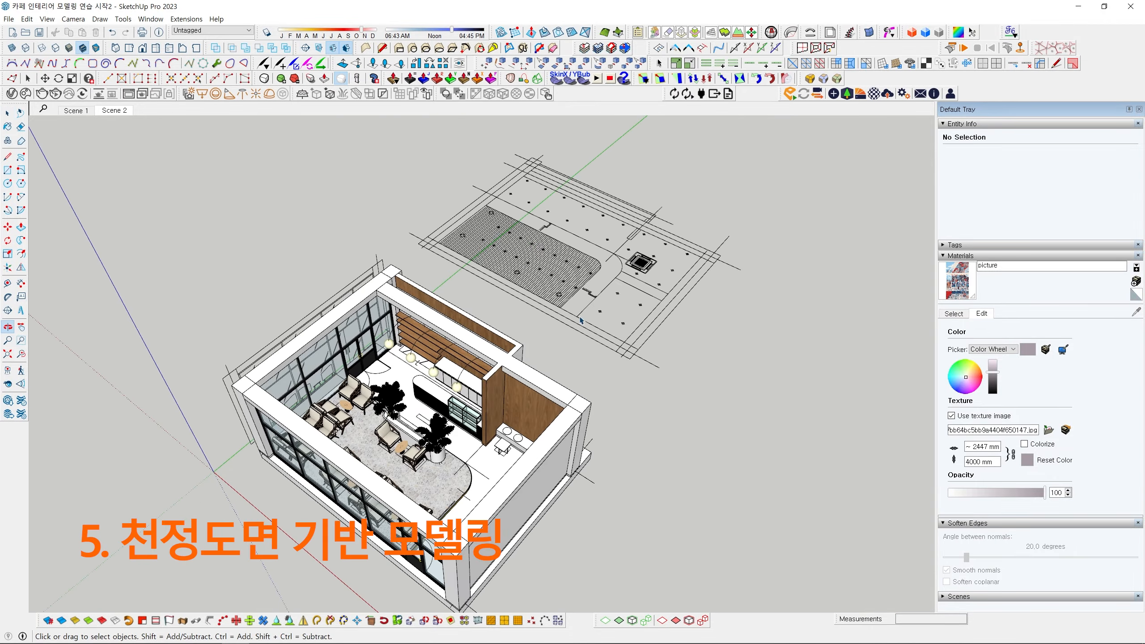
Examine the ceiling plan beside the café model, including its hatched area, light symbols and air-conditioner unit.
scroll(579, 261, "up", 2)
middle_click_drag(579, 262, 558, 385)
scroll(522, 346, "up", 3)
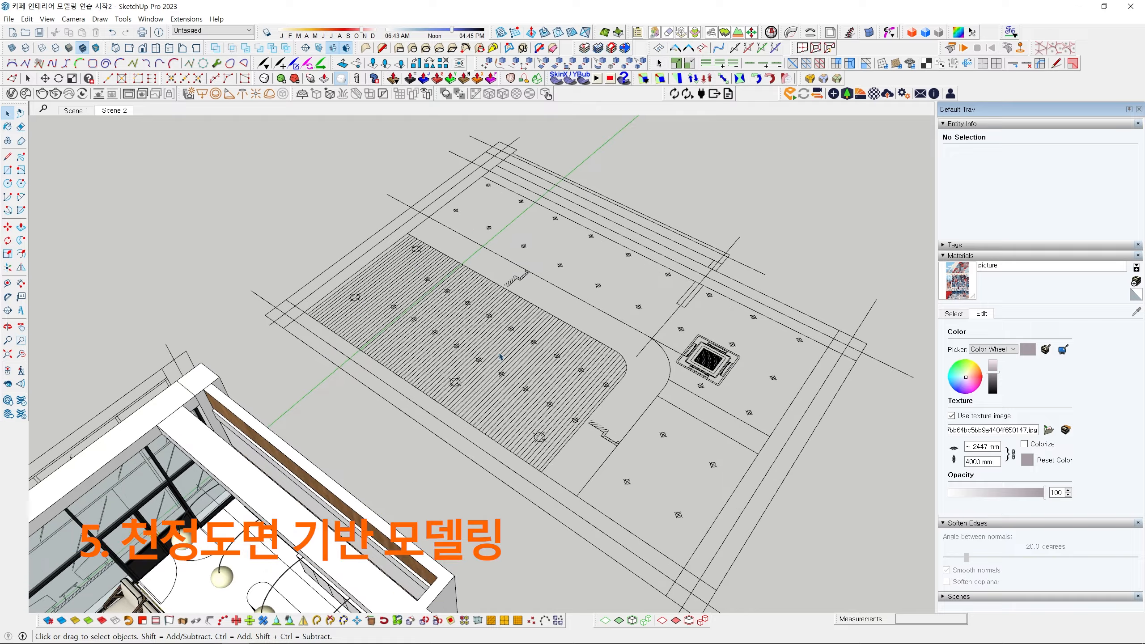
middle_click_drag(478, 361, 641, 420)
middle_click_drag(525, 395, 618, 410)
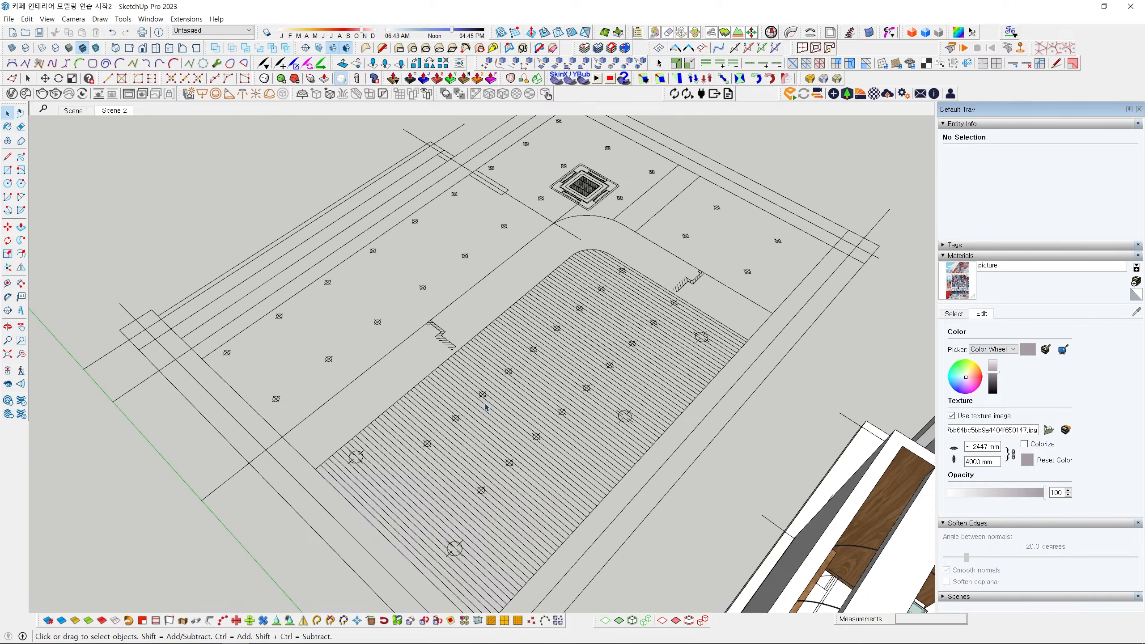
middle_click_drag(486, 406, 525, 372)
middle_click_drag(550, 294, 541, 384)
scroll(535, 290, "up", 4)
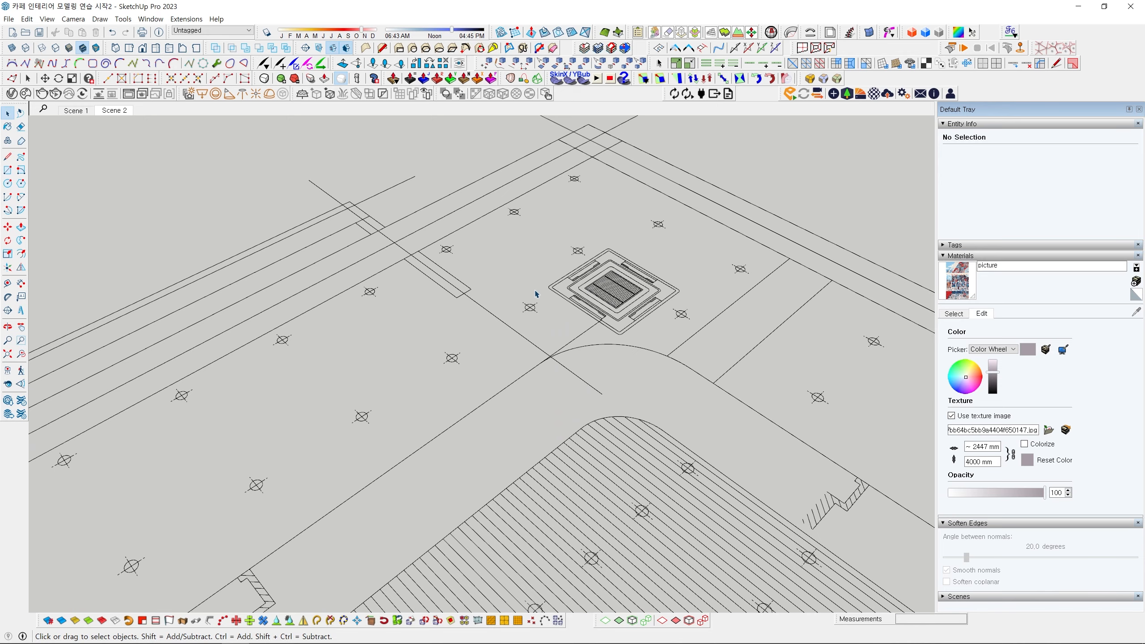
scroll(540, 307, "down", 5)
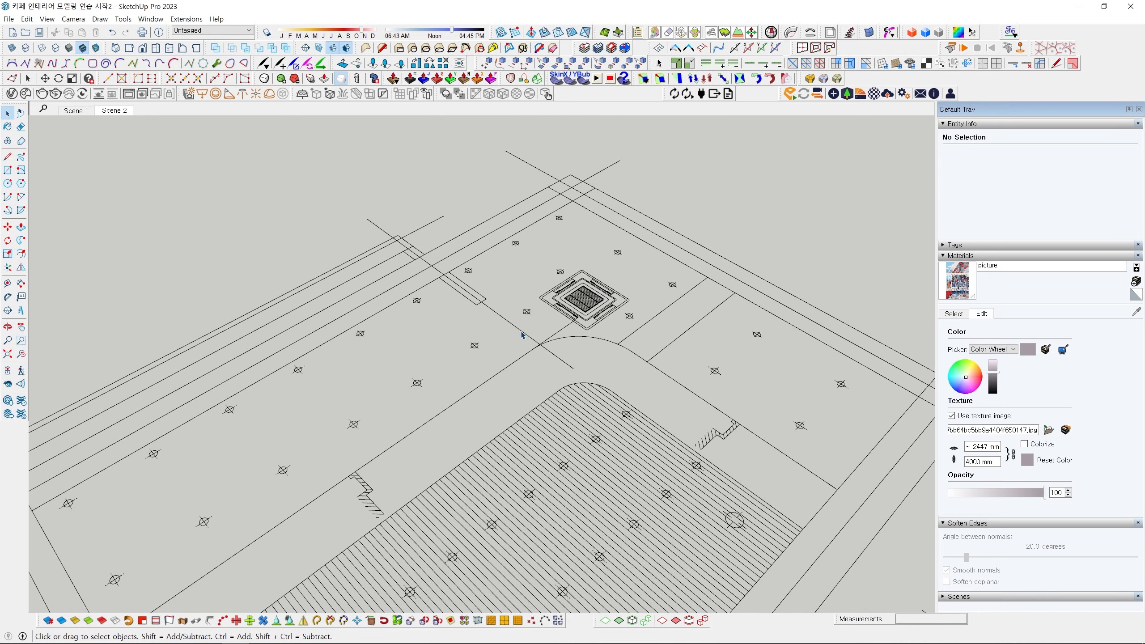
middle_click_drag(525, 374, 341, 302)
scroll(529, 426, "down", 3)
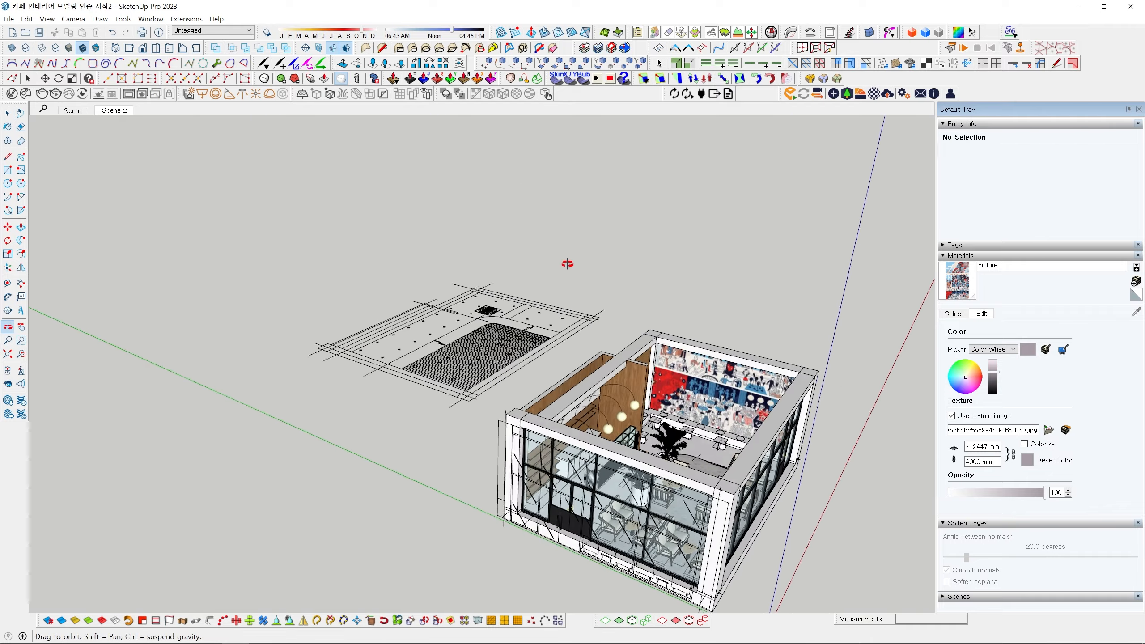
Examine the open-topped café model and its interior alongside the ceiling plan.
middle_click_drag(568, 264, 634, 398)
scroll(459, 343, "up", 3)
scroll(484, 378, "down", 5)
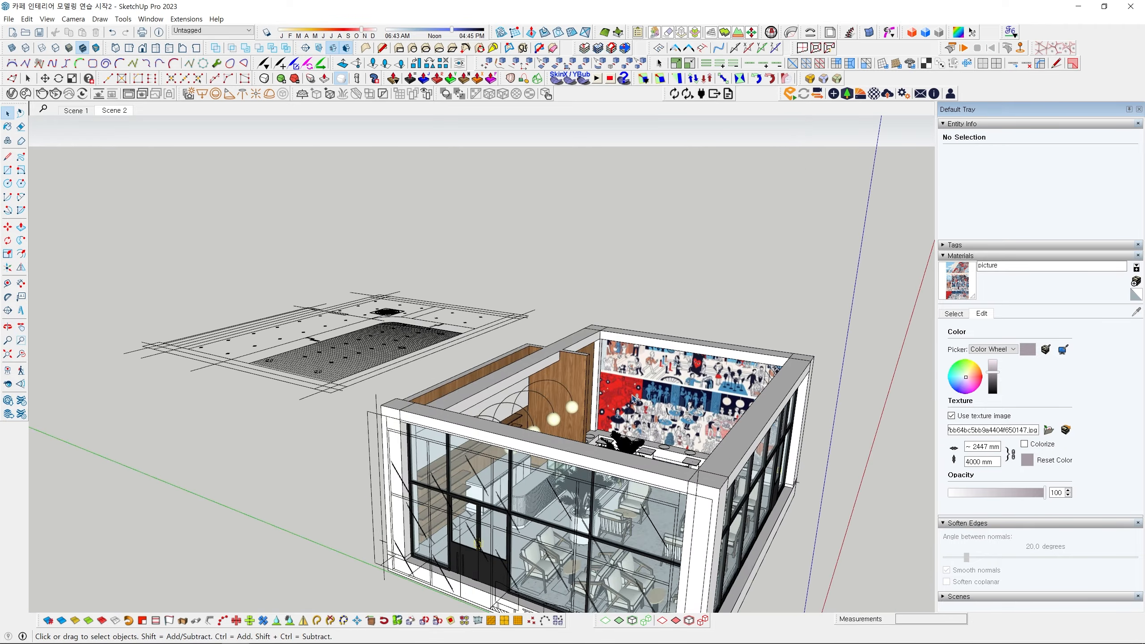
scroll(634, 398, "up", 10)
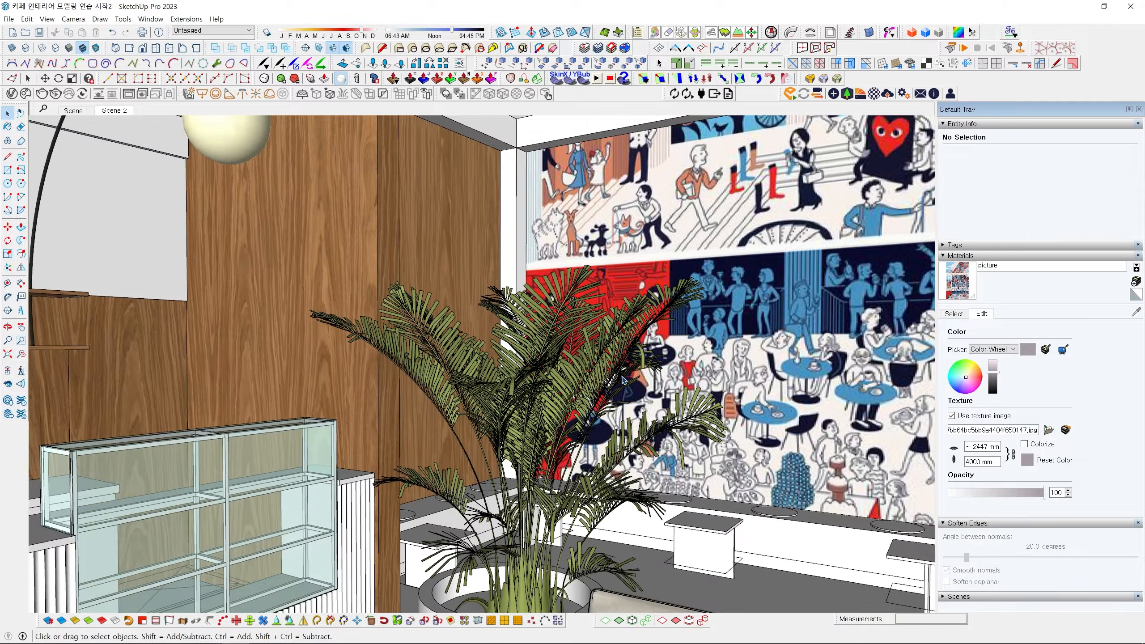
scroll(624, 380, "down", 5)
middle_click_drag(623, 380, 605, 434)
scroll(605, 434, "down", 5)
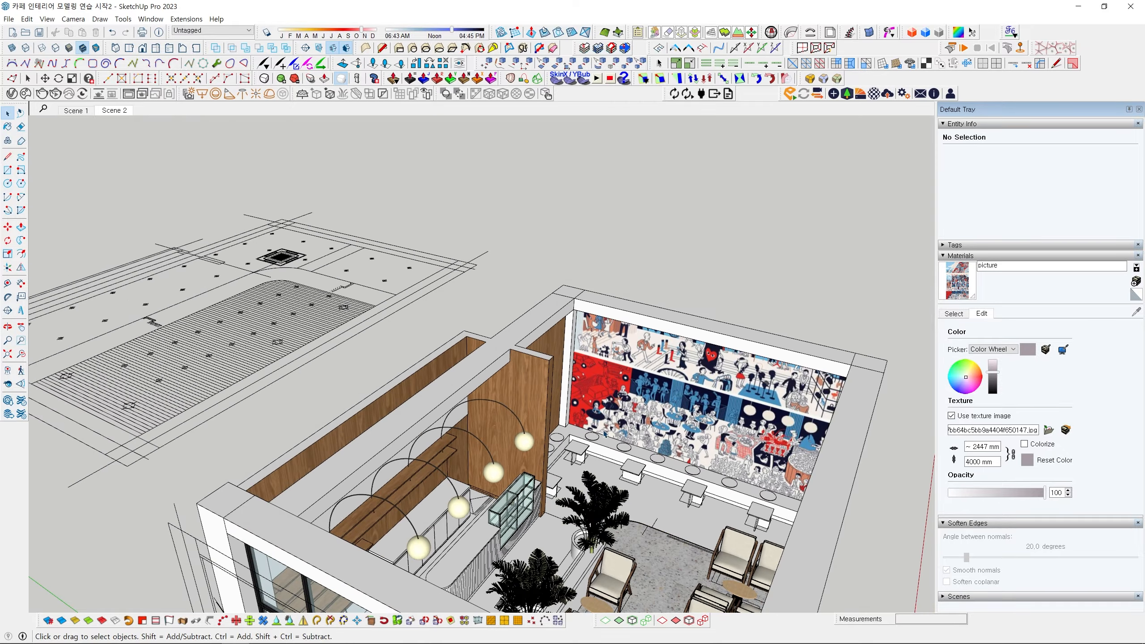
Draw a 10500 x 8300 mm rectangle across the top of the building walls to cover the room.
scroll(607, 434, "down", 4)
key("r")
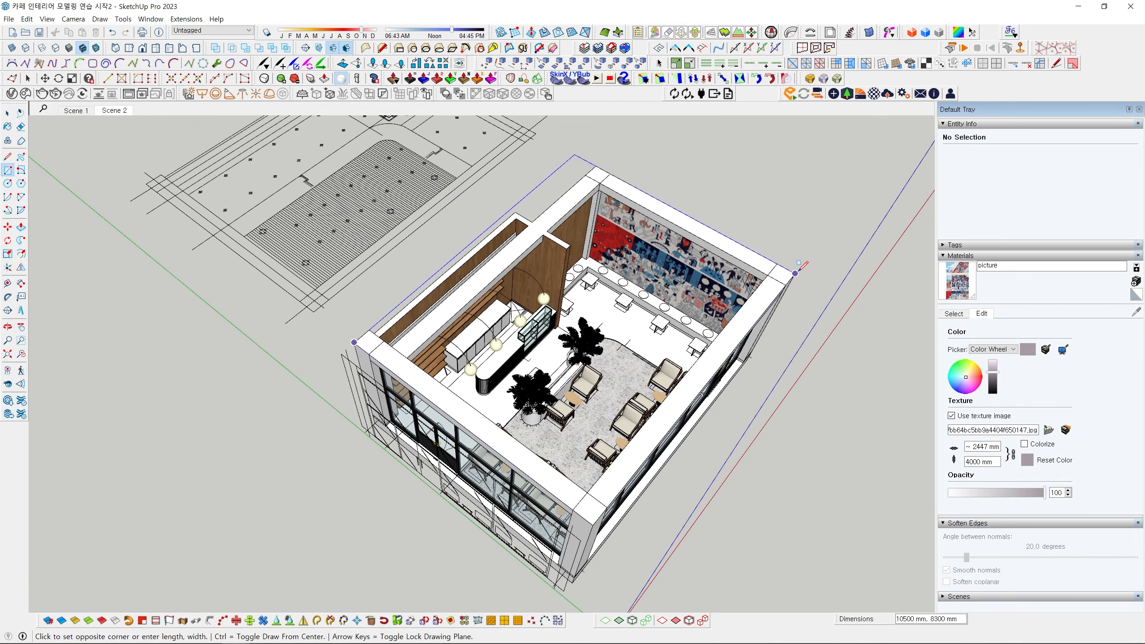
left_click(796, 273)
key("p")
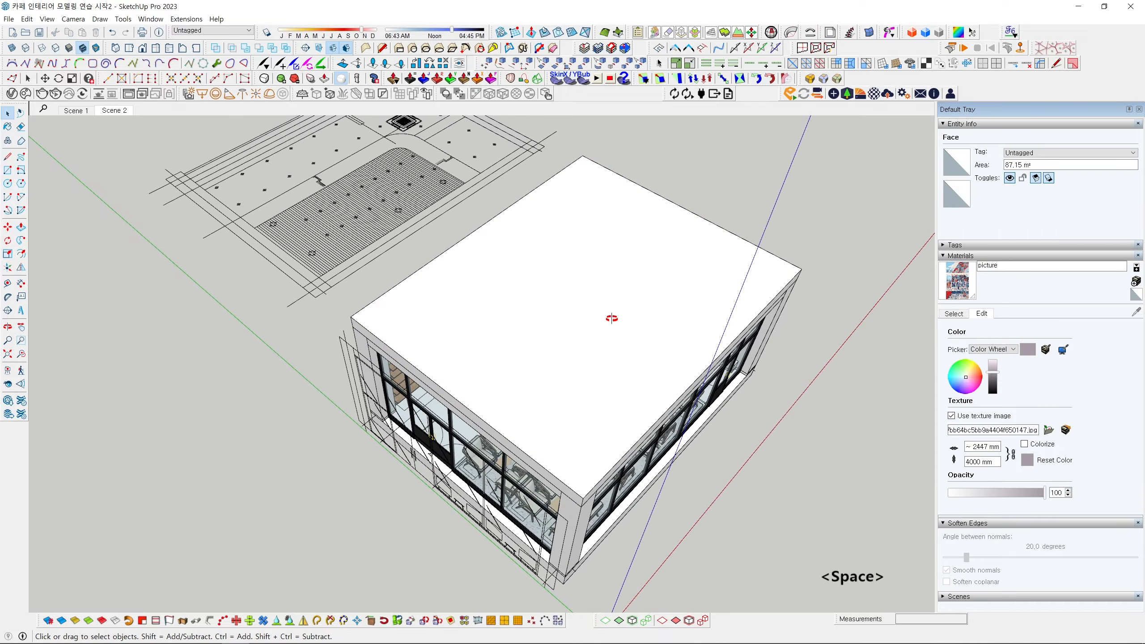
middle_click_drag(611, 318, 662, 319)
Examine the covered room's ceiling and wall junctions from inside the café and through the windows.
scroll(560, 379, "up", 10)
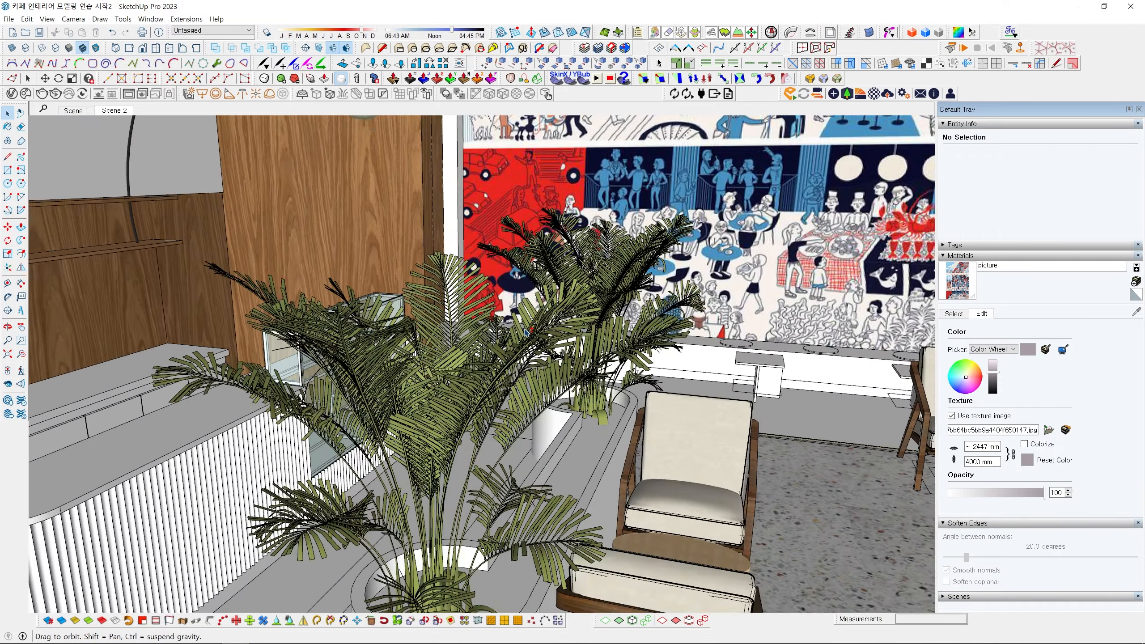
middle_click_drag(525, 333, 487, 297)
key("shift+h")
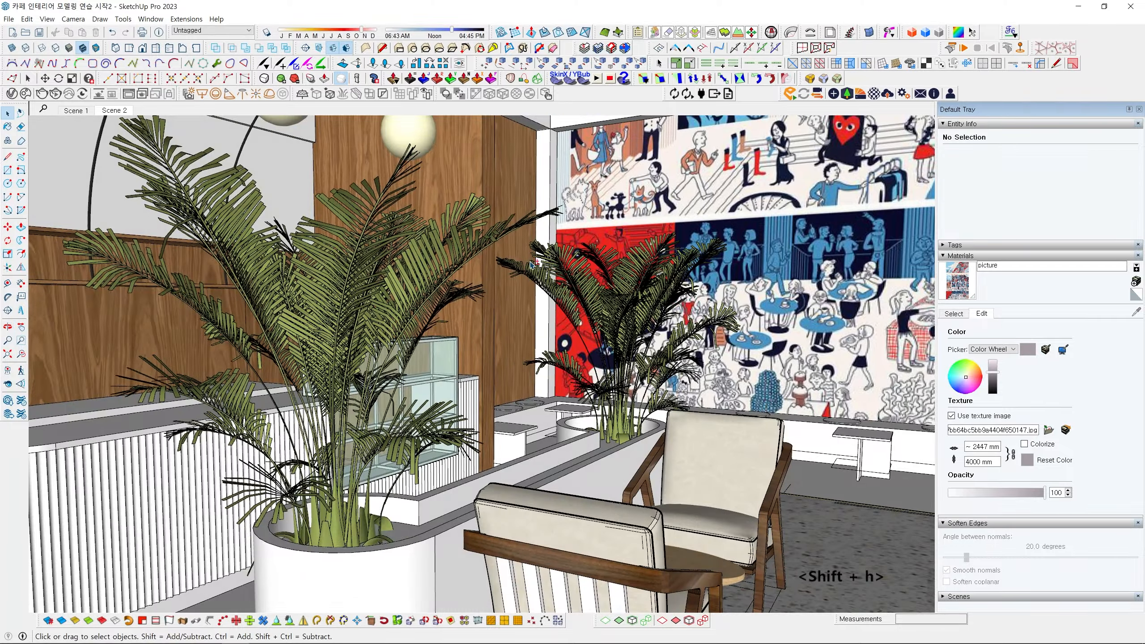
middle_click_drag(540, 266, 463, 331, "shift")
scroll(537, 329, "up", 2)
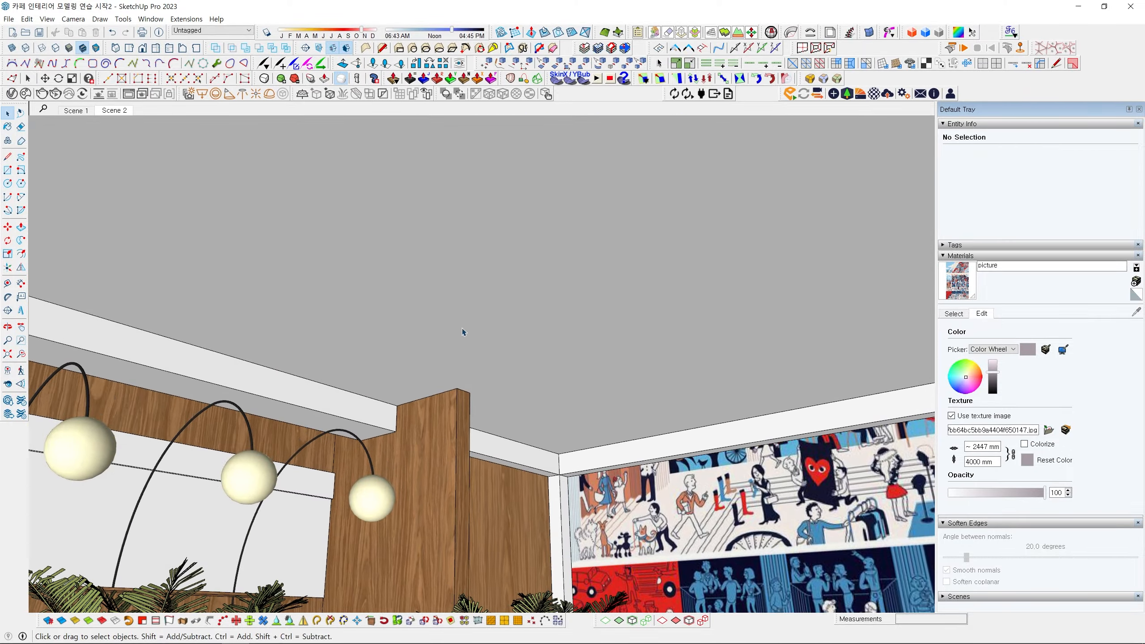
middle_click_drag(588, 300, 432, 244)
scroll(524, 311, "down", 5)
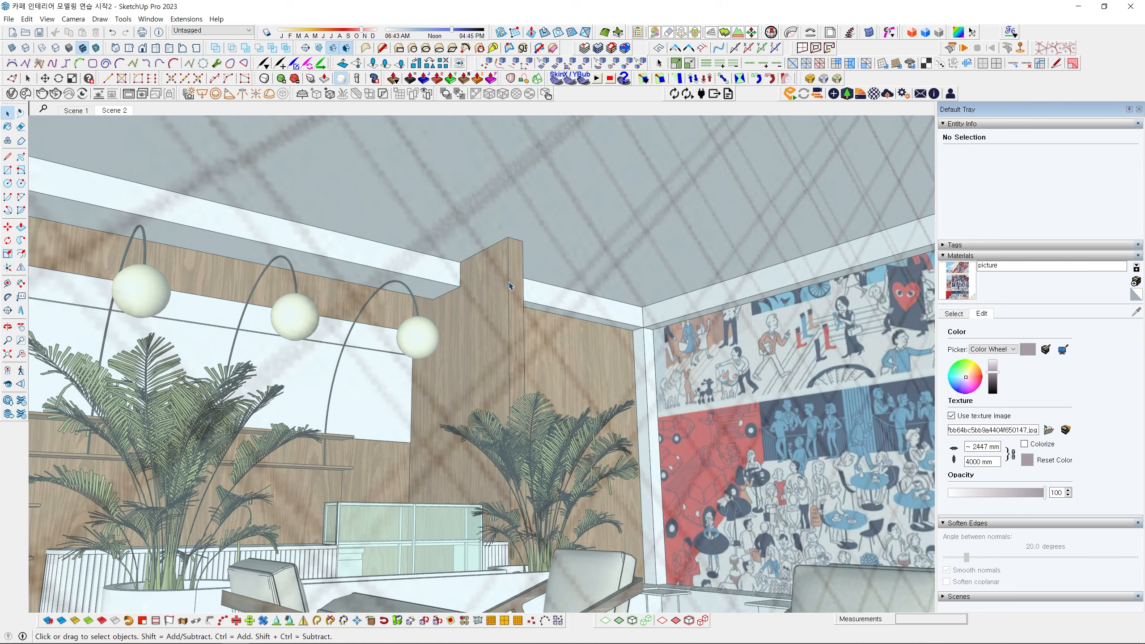
scroll(523, 309, "down", 2)
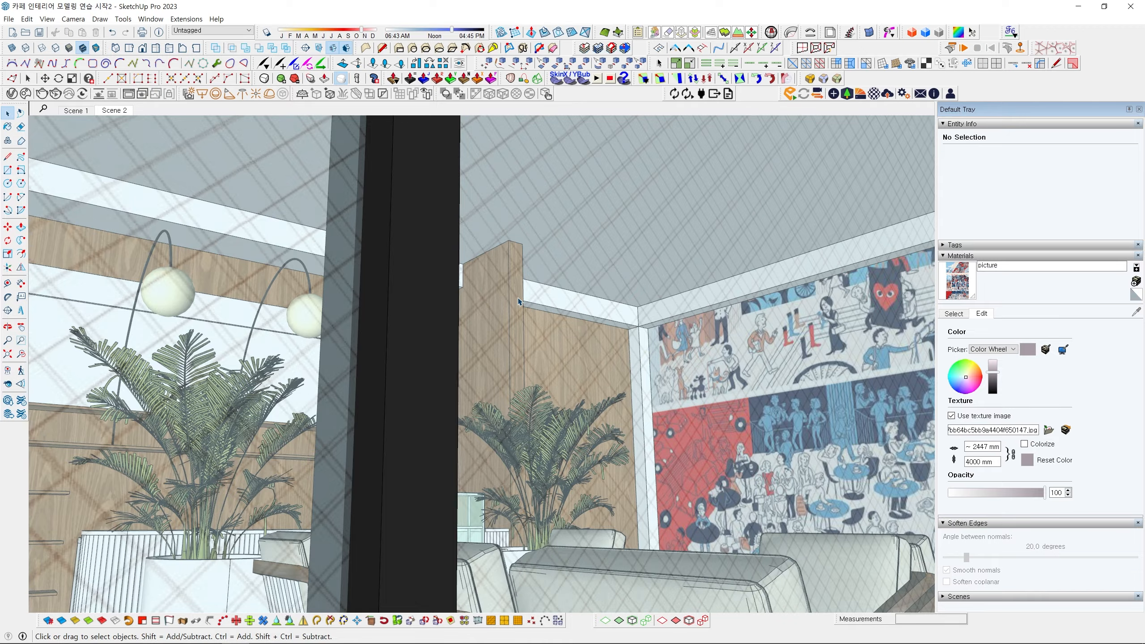
scroll(519, 301, "down", 10)
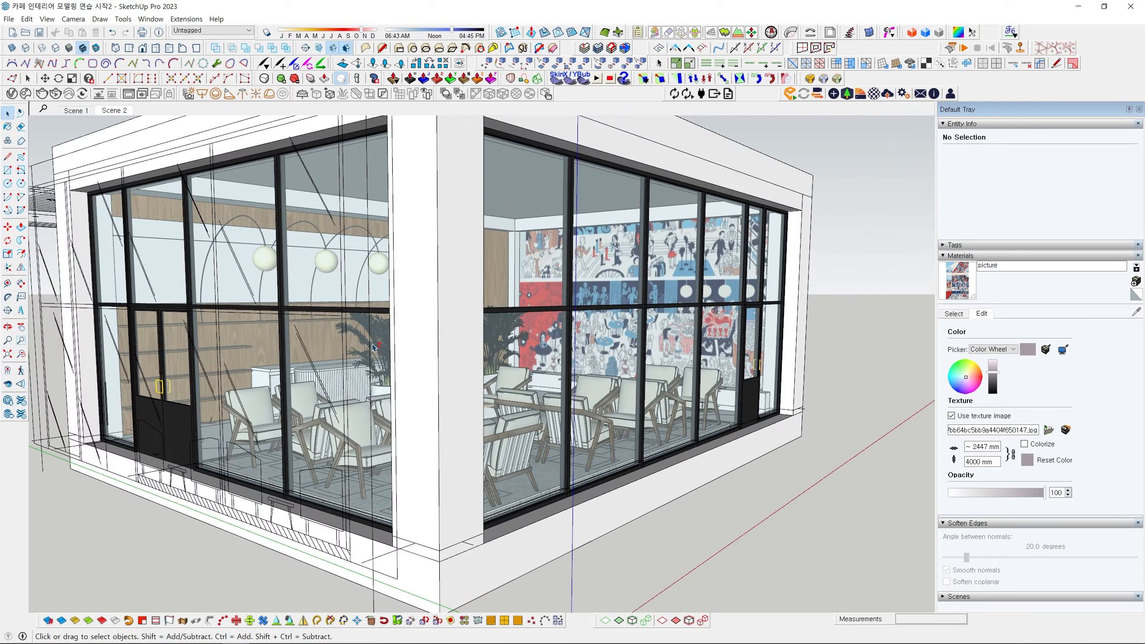
Hide the window glass on the front façade.
scroll(373, 347, "down", 1)
middle_click_drag(374, 347, 546, 212)
scroll(538, 285, "up", 1)
key("h")
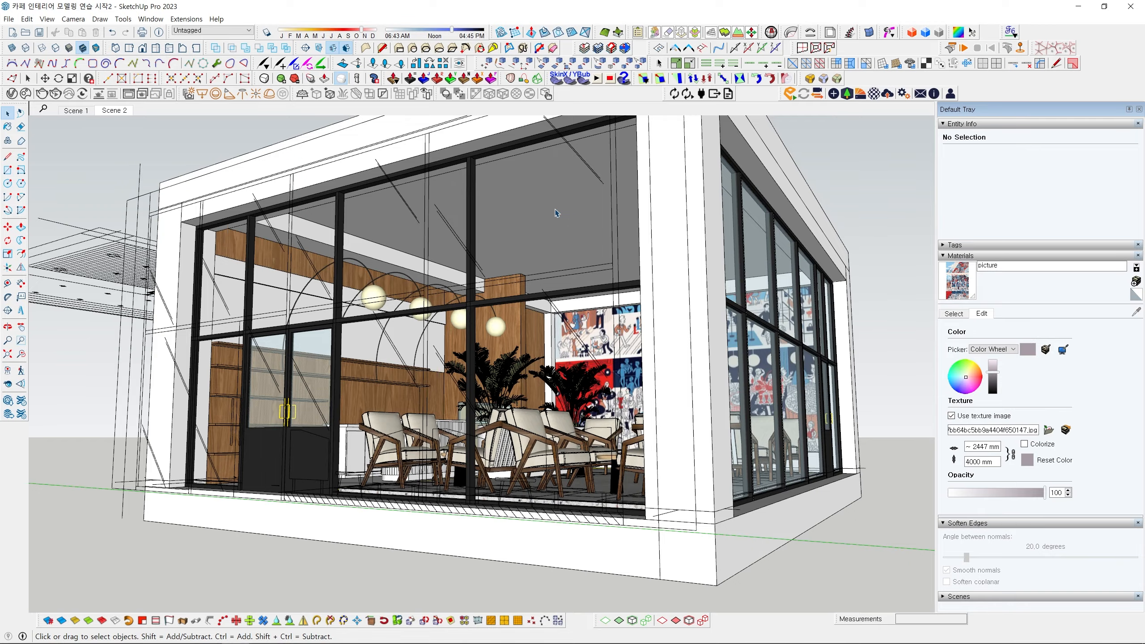
Delete the rectangular face covering the top of the café.
double_click(557, 214)
scroll(559, 215, "down", 3)
key("Delete")
mouse_move(569, 225)
middle_mouse_down()
mouse_move(491, 481)
mouse_move(480, 384)
mouse_move(561, 427)
mouse_move(419, 441)
mouse_move(481, 374)
mouse_move(504, 322)
mouse_move(517, 339)
middle_mouse_up()
scroll(484, 350, "down", 3)
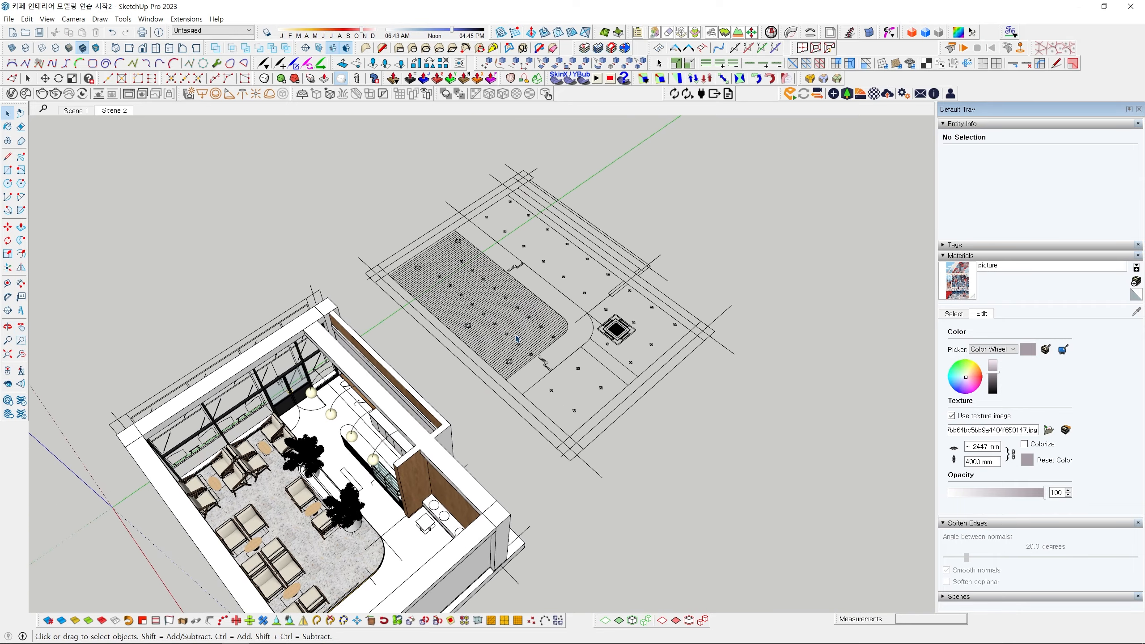
Examine the ceiling plan's hatched rounded area, curved border, section symbols and light positions.
scroll(535, 327, "up", 5)
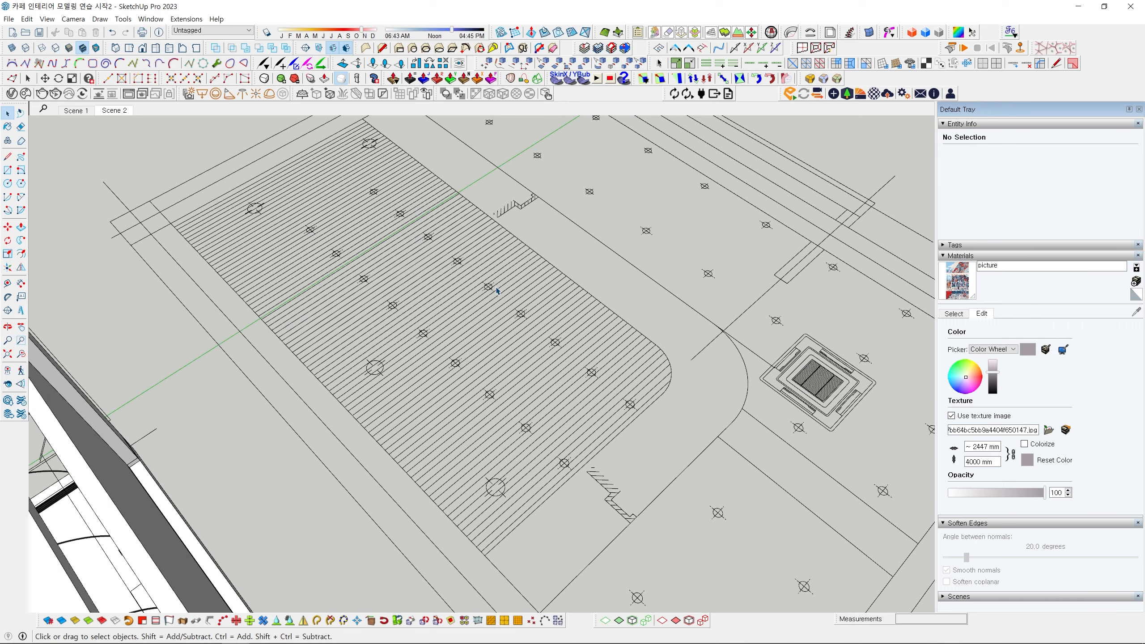
middle_click_drag(526, 319, 541, 343)
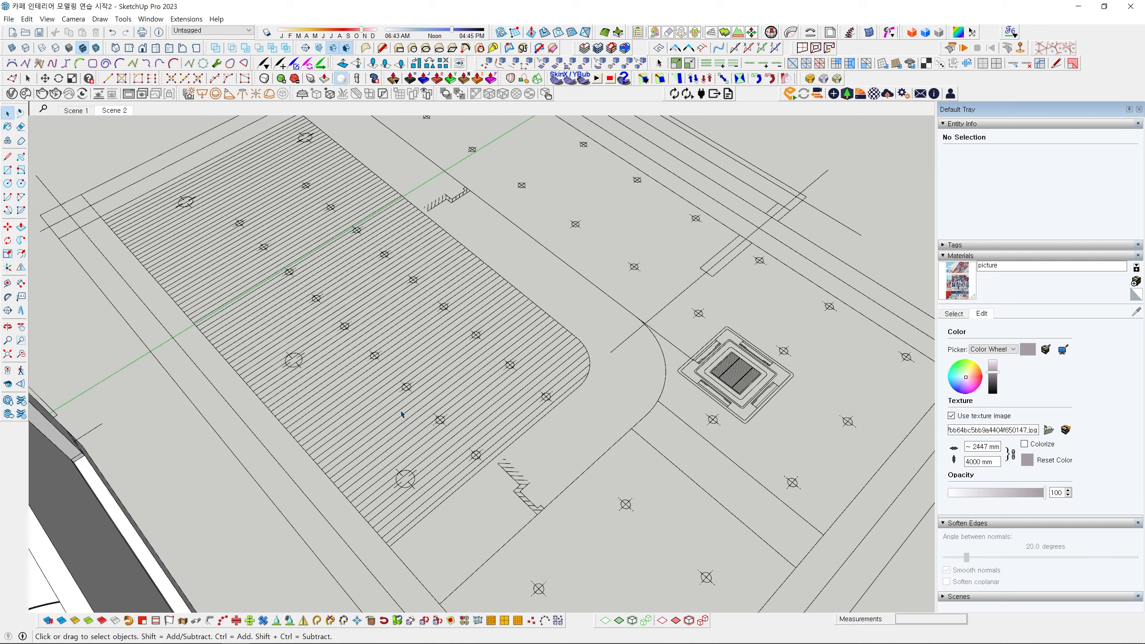
scroll(502, 438, "down", 2)
middle_click_drag(502, 438, 502, 417)
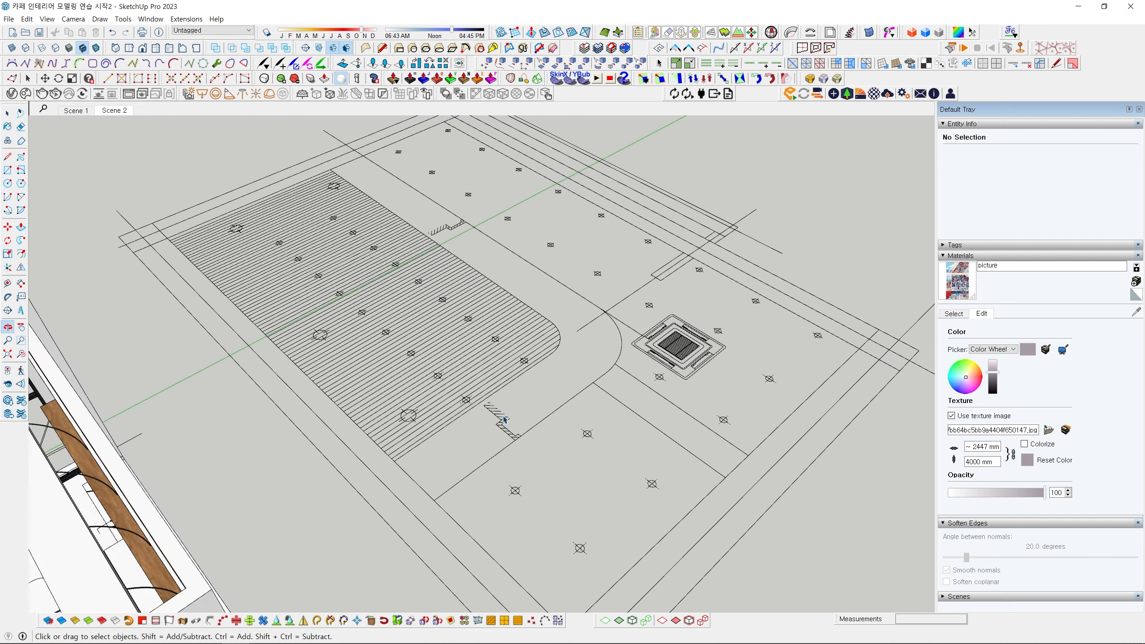
scroll(503, 418, "up", 3)
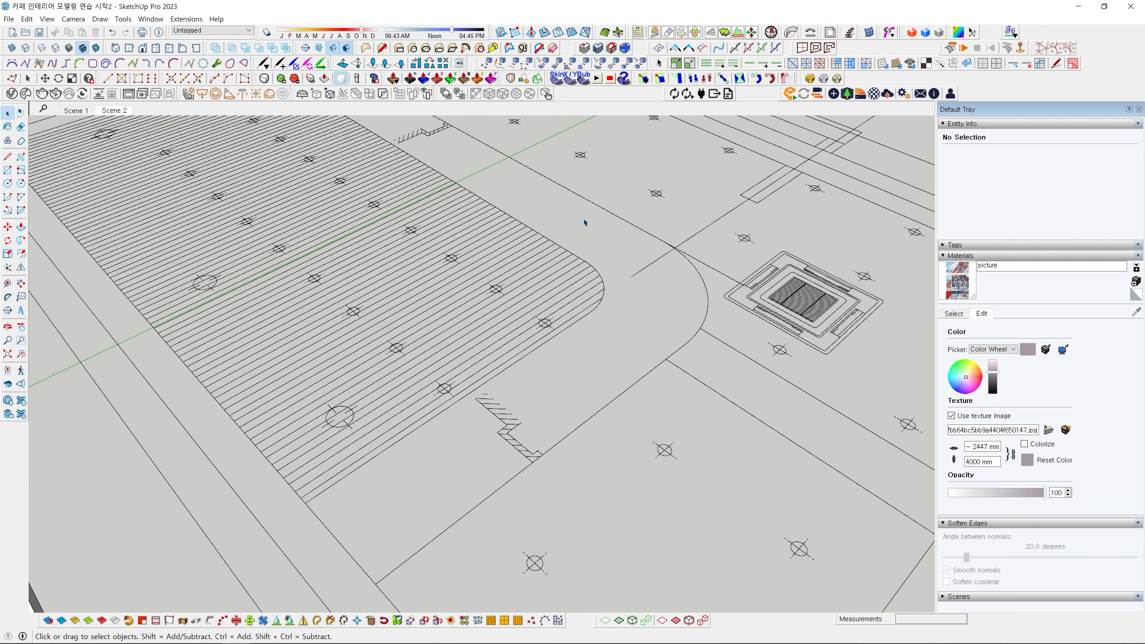
middle_click_drag(585, 222, 663, 322)
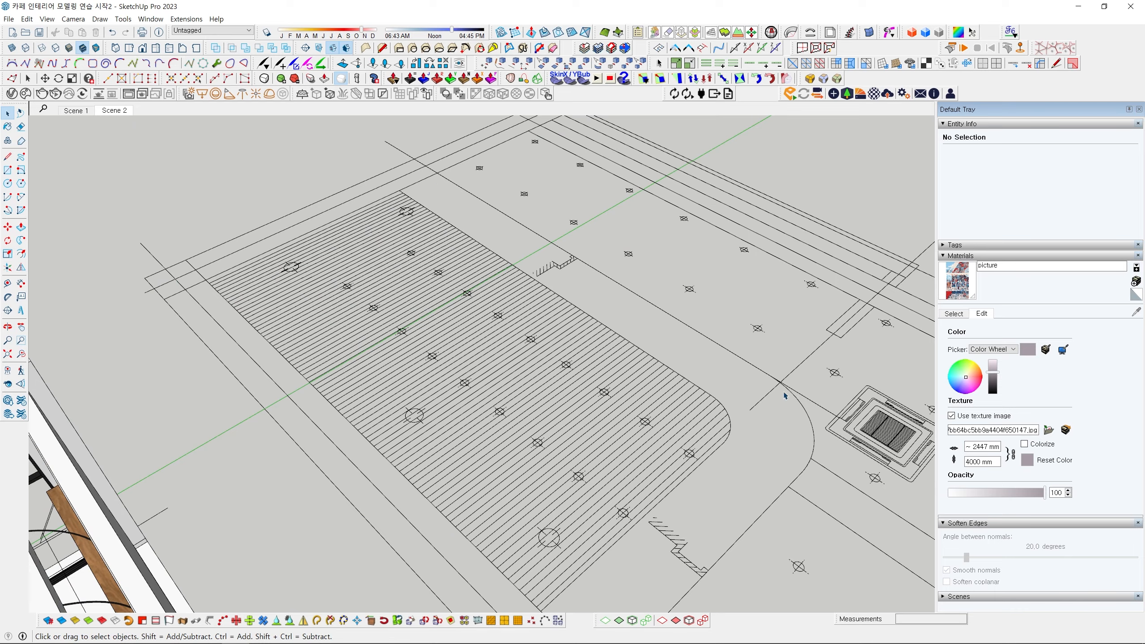
scroll(671, 566, "down", 2)
middle_click_drag(671, 567, 401, 439, "shift")
scroll(484, 458, "down", 2)
scroll(506, 452, "up", 2)
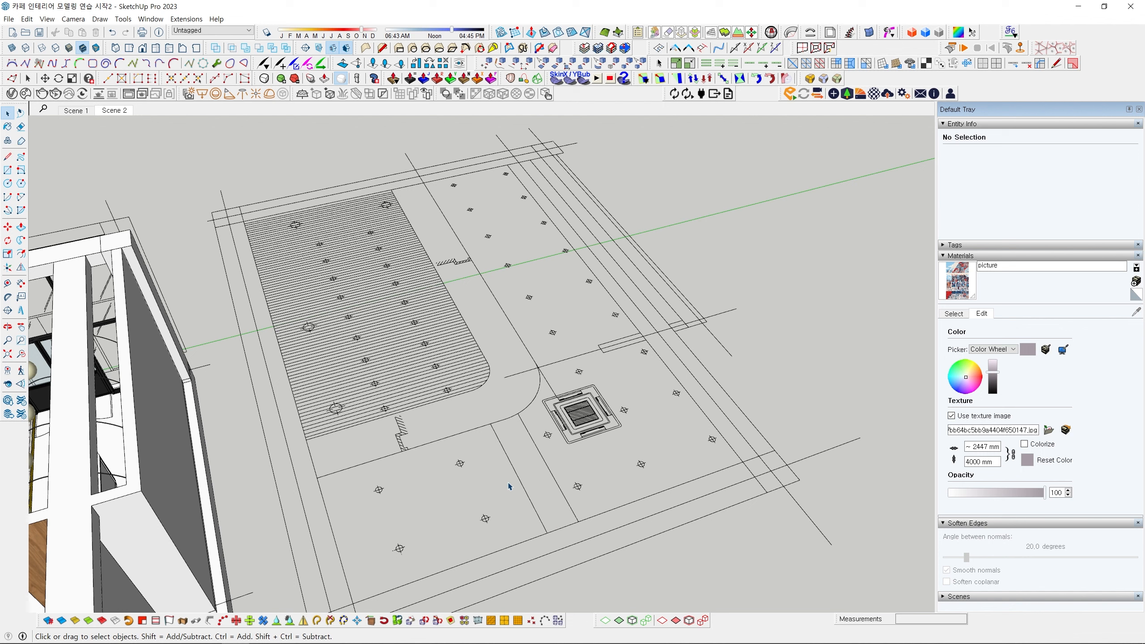
Trace the rear wall's outer top edge with lines from the café's back corner to the corner of the wall offset.
scroll(456, 472, "down", 3)
mouse_move(455, 467)
middle_mouse_down("shift")
mouse_move(550, 398)
mouse_move(528, 251)
middle_mouse_up("shift")
scroll(548, 399, "down", 3)
scroll(529, 248, "up", 5)
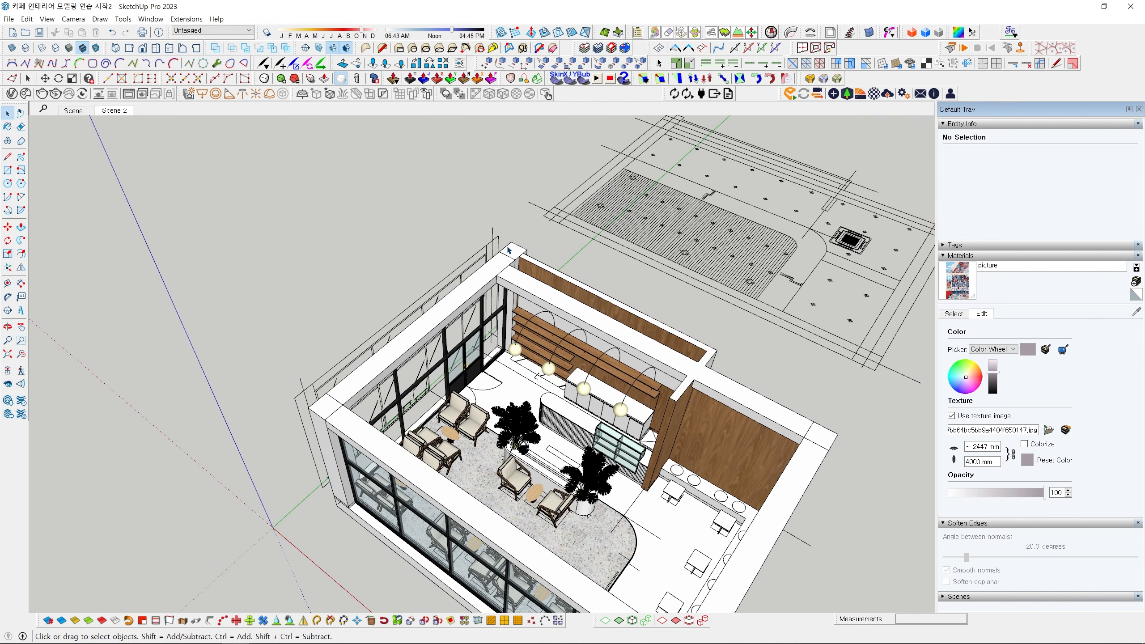
middle_click_drag(532, 256, 509, 241)
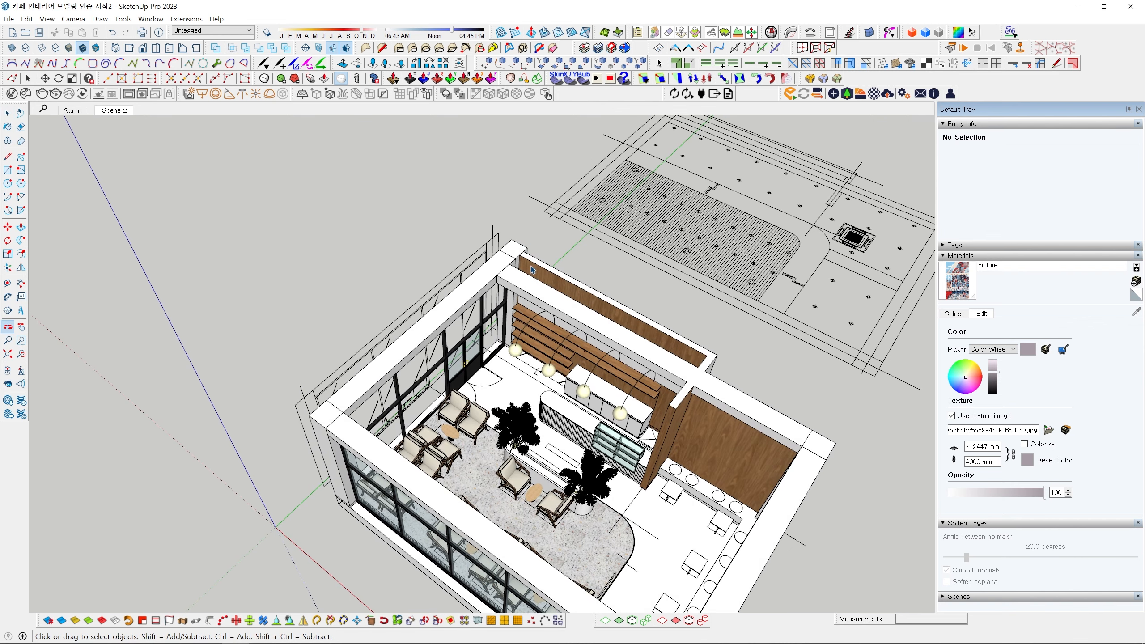
key("l")
scroll(508, 239, "up", 5)
scroll(507, 240, "up", 2)
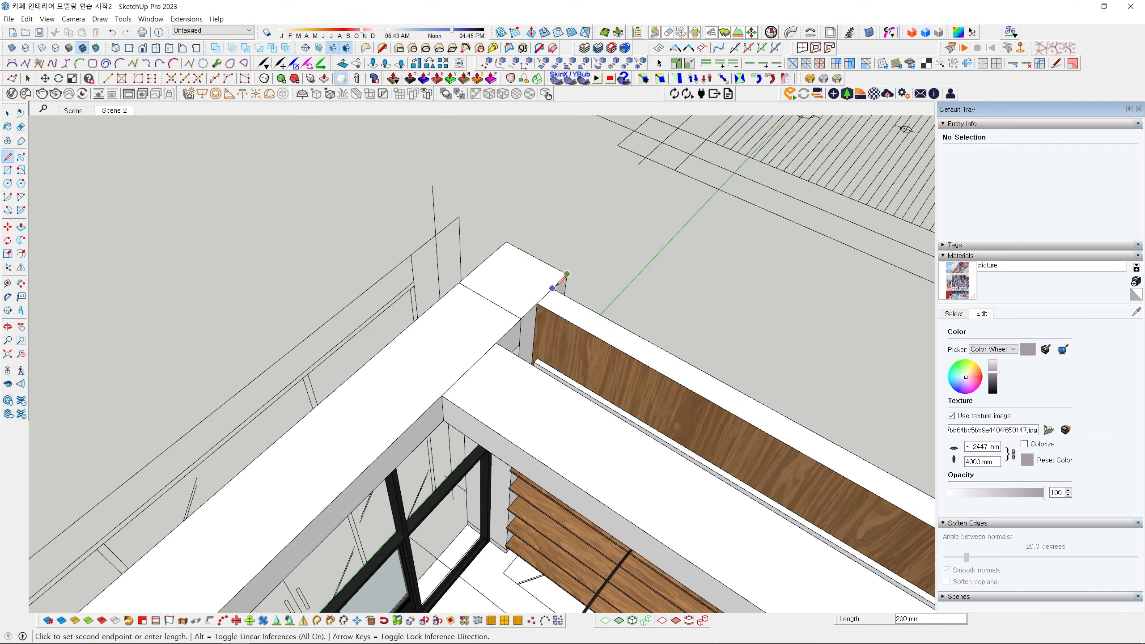
scroll(644, 354, "down", 5)
middle_click_drag(754, 389, 409, 324, "shift")
scroll(575, 422, "down", 2)
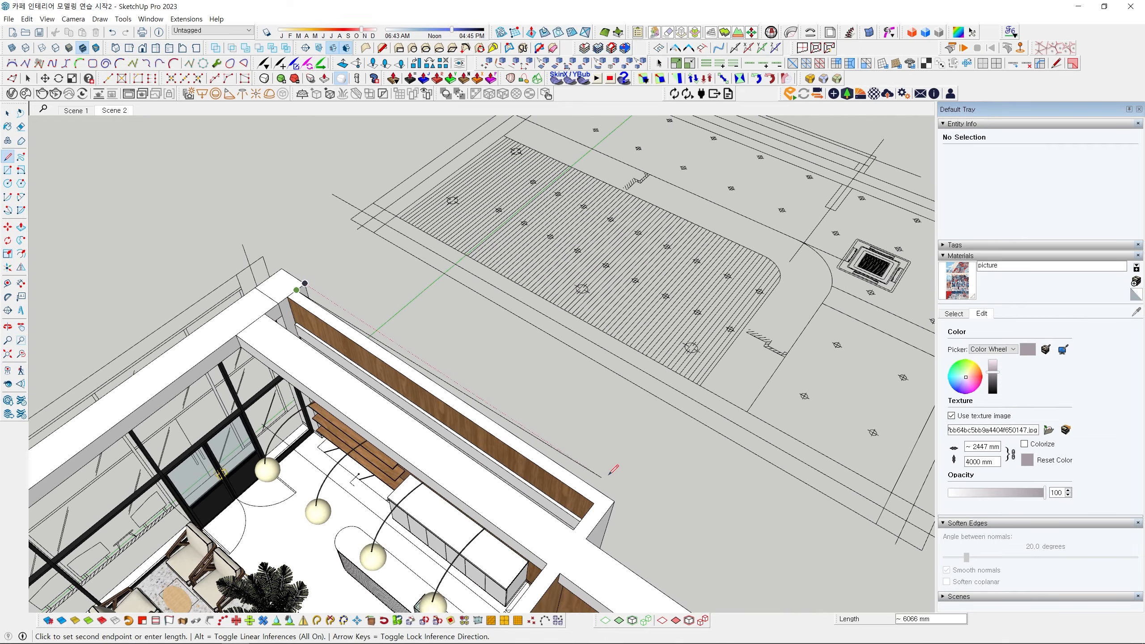
scroll(614, 468, "up", 2)
middle_click_drag(600, 455, 537, 372, "shift")
scroll(558, 419, "up", 2)
left_click(574, 430)
Continue the roof outline around the rear wall's offset and along the wall to the café's next outer corner.
scroll(550, 472, "down", 2)
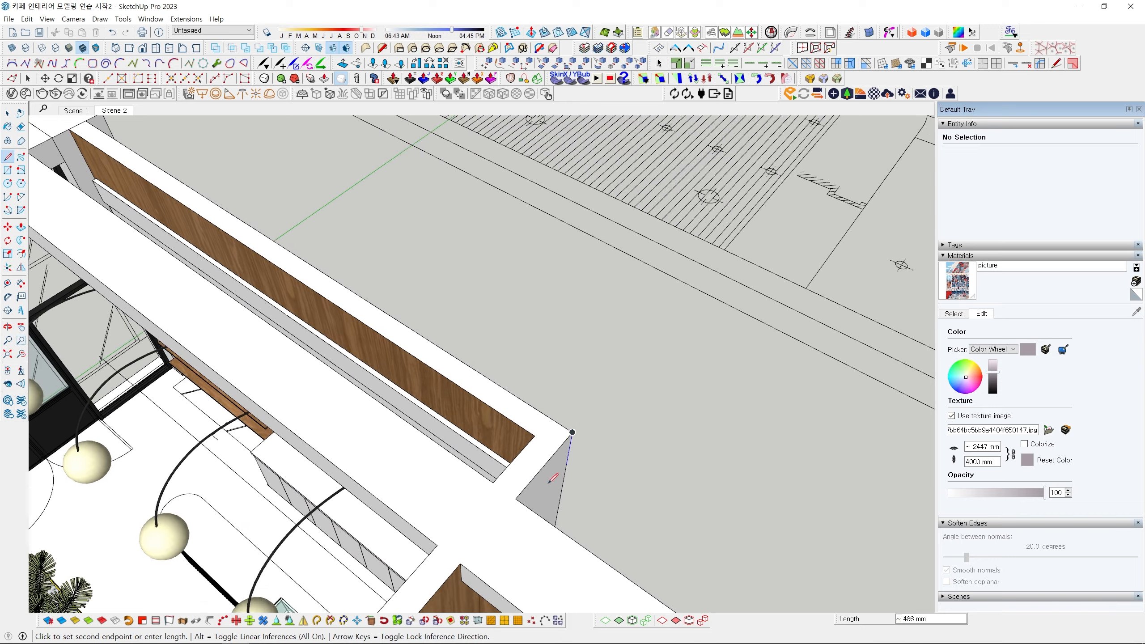
middle_click_drag(548, 482, 517, 366, "shift")
scroll(513, 366, "up", 1)
left_click(481, 373)
scroll(565, 453, "down", 2)
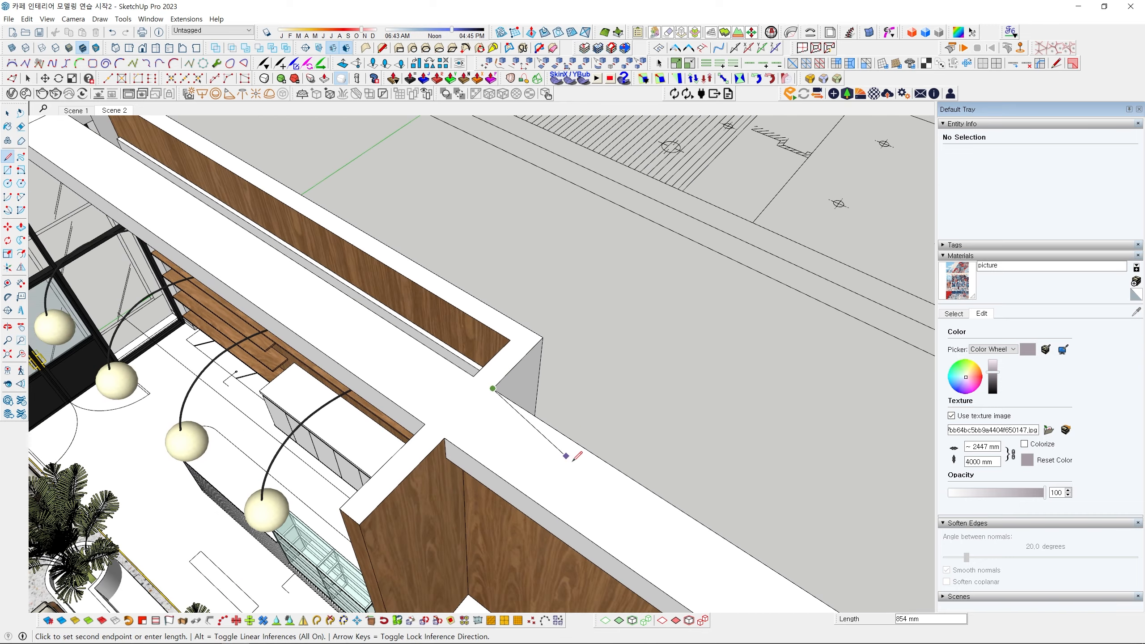
middle_click_drag(609, 503, 340, 345, "shift")
left_click(474, 398)
scroll(439, 457, "down", 3)
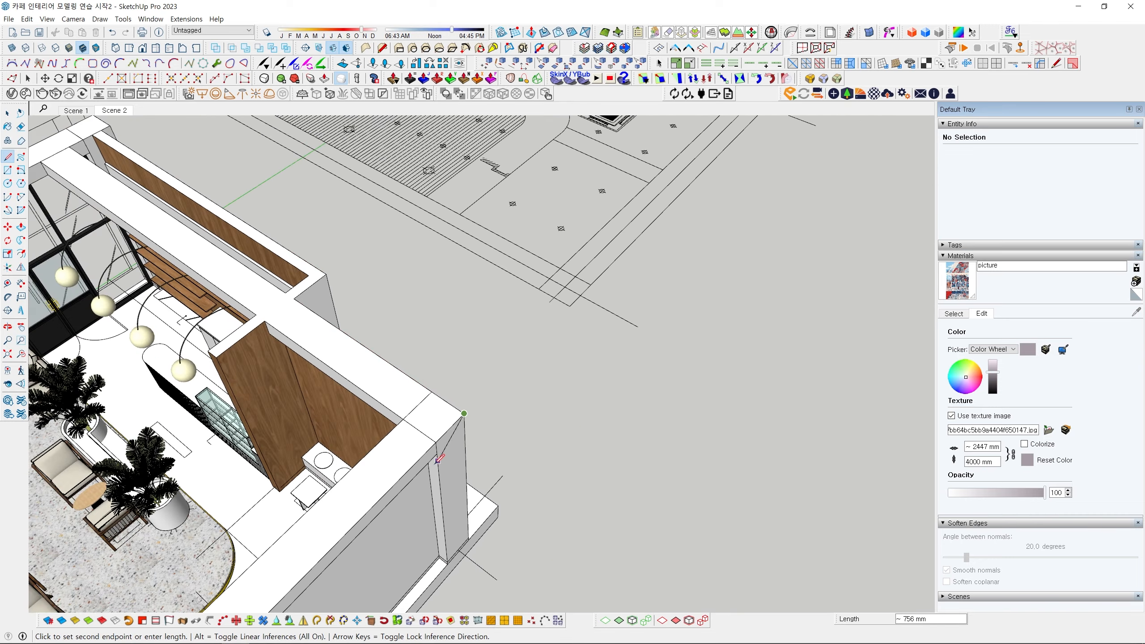
Trace the remaining 7400 mm and 10500 mm sides and close the roof outline into a face covering the café.
middle_click_drag(333, 541, 496, 330, "shift")
scroll(491, 344, "up", 2)
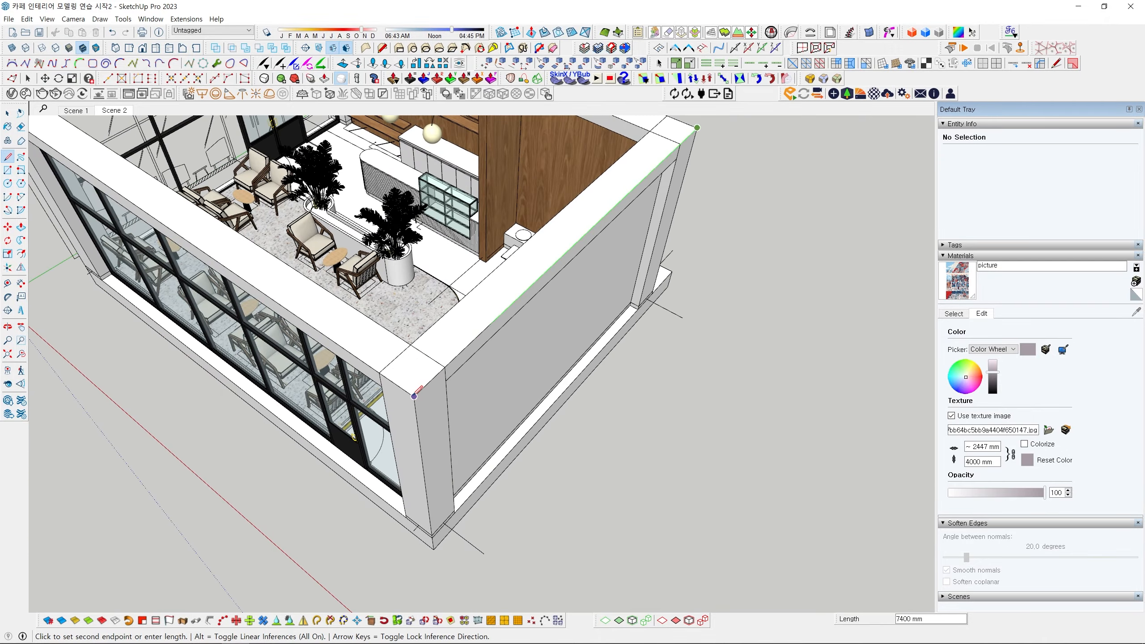
left_click(414, 397)
scroll(405, 392, "down", 3)
middle_click_drag(194, 212, 324, 311, "shift")
scroll(311, 303, "up", 3)
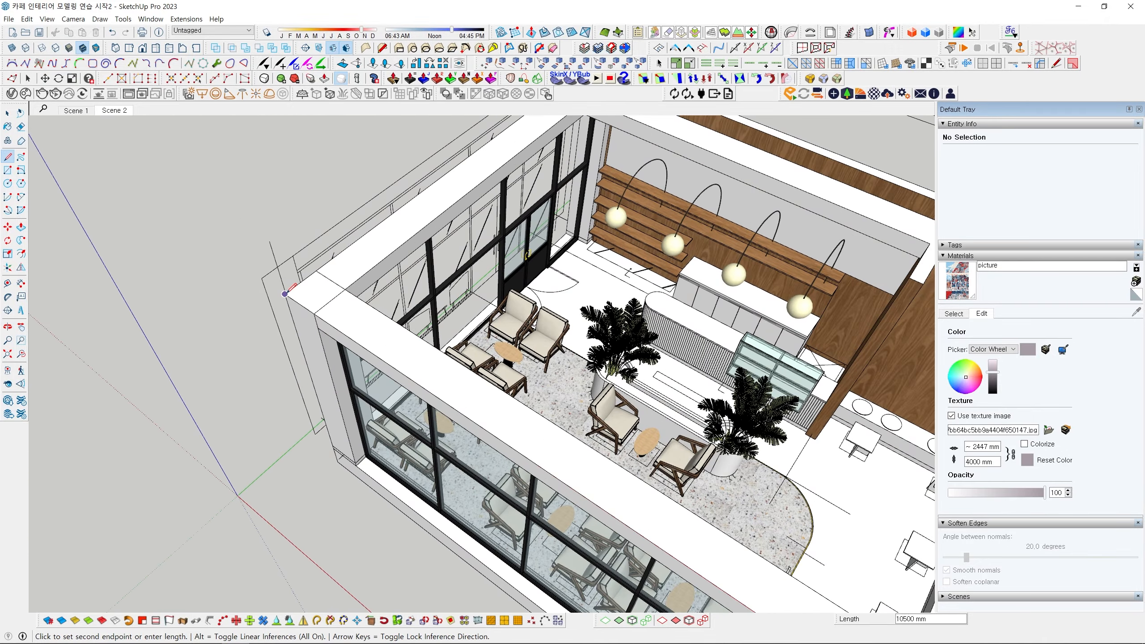
middle_click_drag(598, 135, 473, 301, "shift")
scroll(501, 279, "up", 3)
left_click(471, 243)
scroll(487, 255, "down", 3)
key("space")
scroll(482, 314, "down", 3)
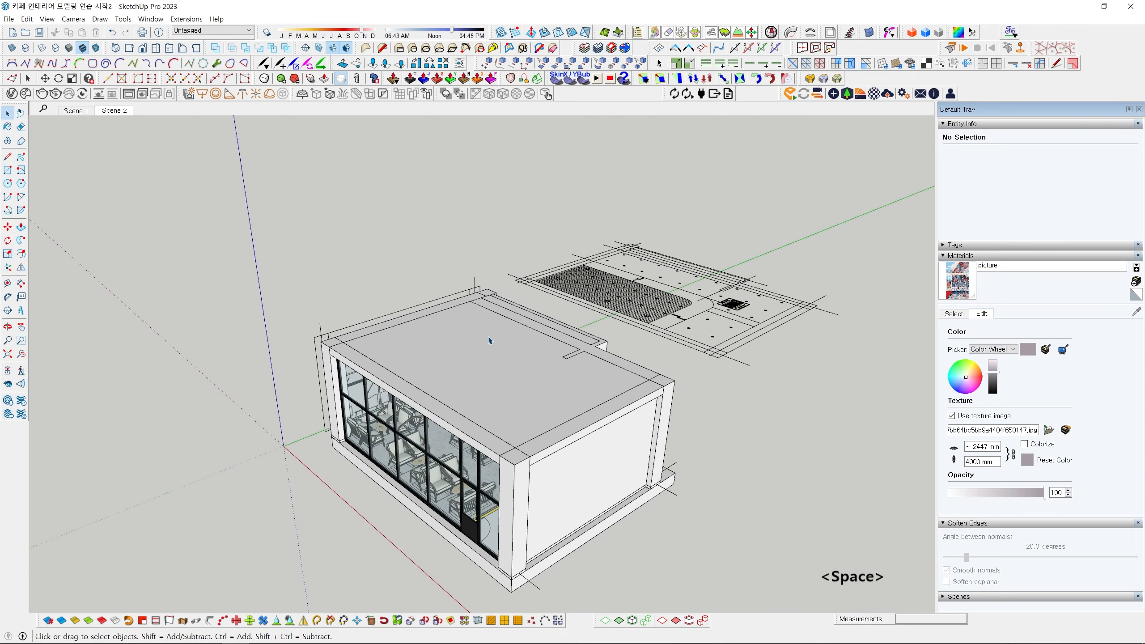
Push/Pull the roof face upward by 500 mm.
middle_click_drag(490, 341, 523, 345)
scroll(478, 333, "up", 4)
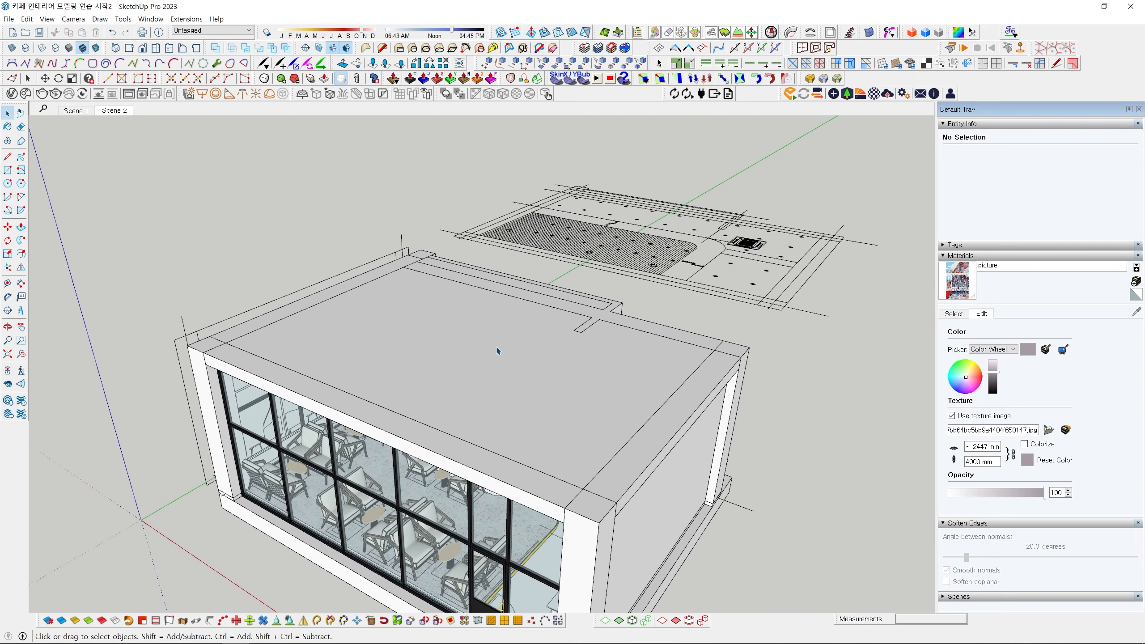
key("p")
left_click(481, 378)
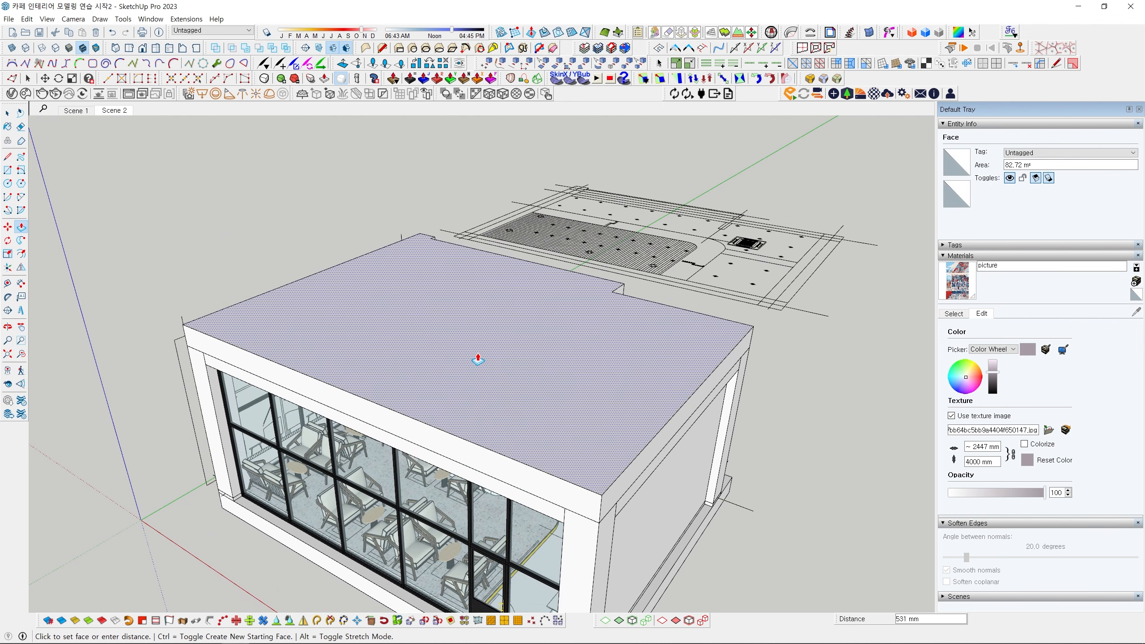
key("Return")
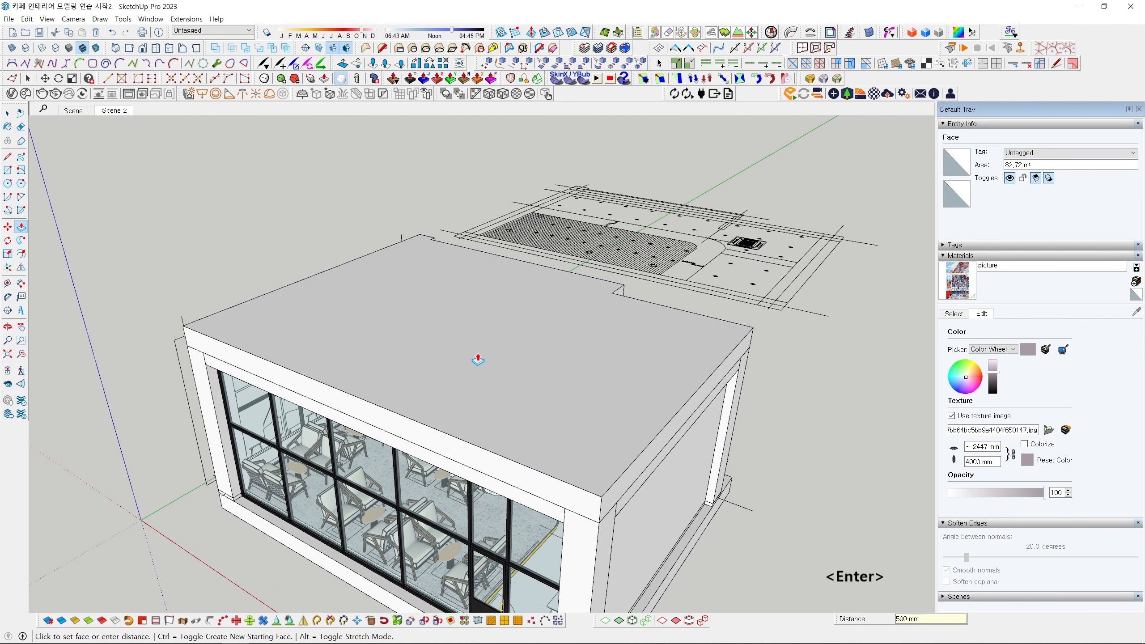
key("space")
Select the whole roof slab with its connected geometry and make it a component with the default settings.
scroll(476, 369, "down", 1)
middle_click_drag(476, 368, 603, 380)
triple_click(483, 373)
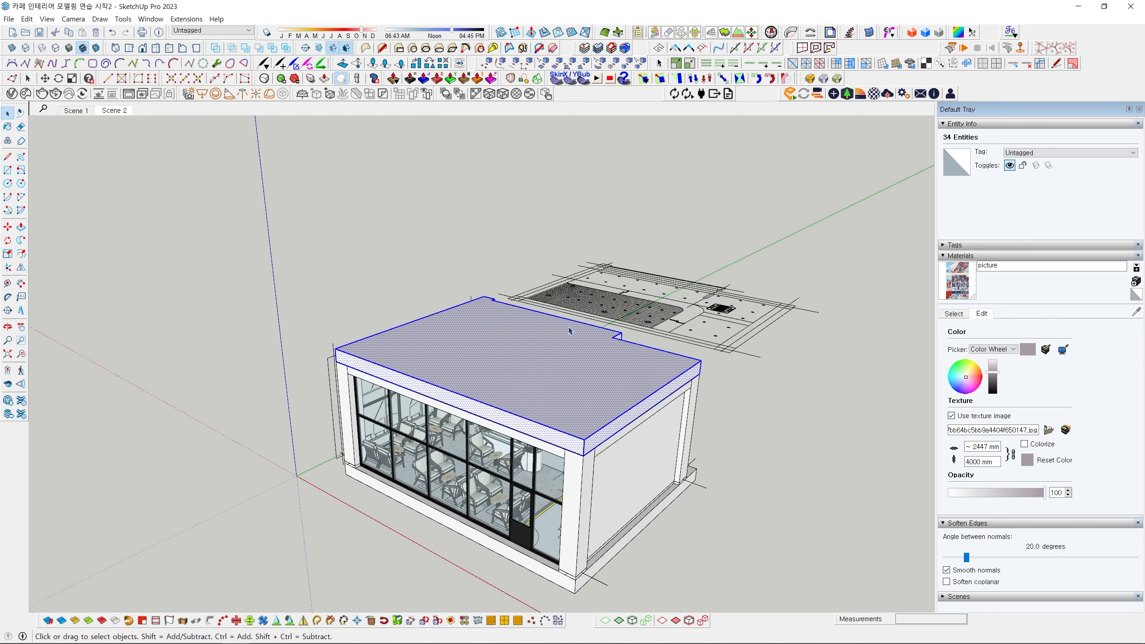
key("g")
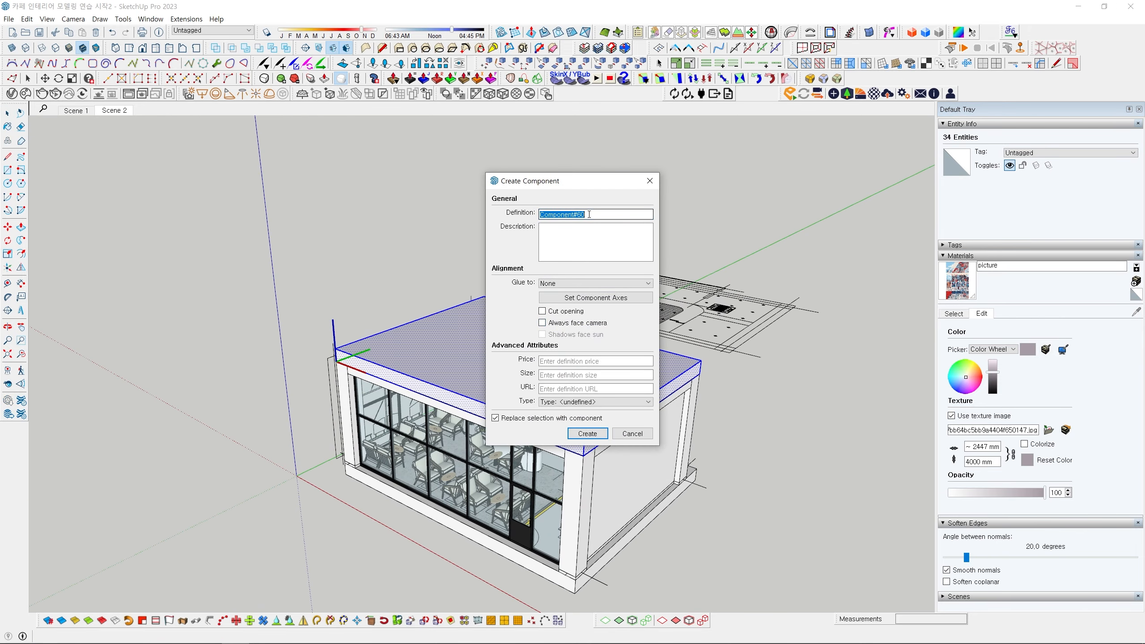
left_click(591, 437)
left_click(717, 462)
Compare the roof slab component with the separate ceiling plan group lying beside the café.
middle_click_drag(716, 463, 439, 406)
left_click(526, 392)
scroll(525, 391, "down", 2)
middle_click_drag(525, 391, 495, 406)
scroll(501, 364, "up", 3)
scroll(629, 303, "up", 2)
left_click(638, 302)
middle_click_drag(638, 303, 721, 235)
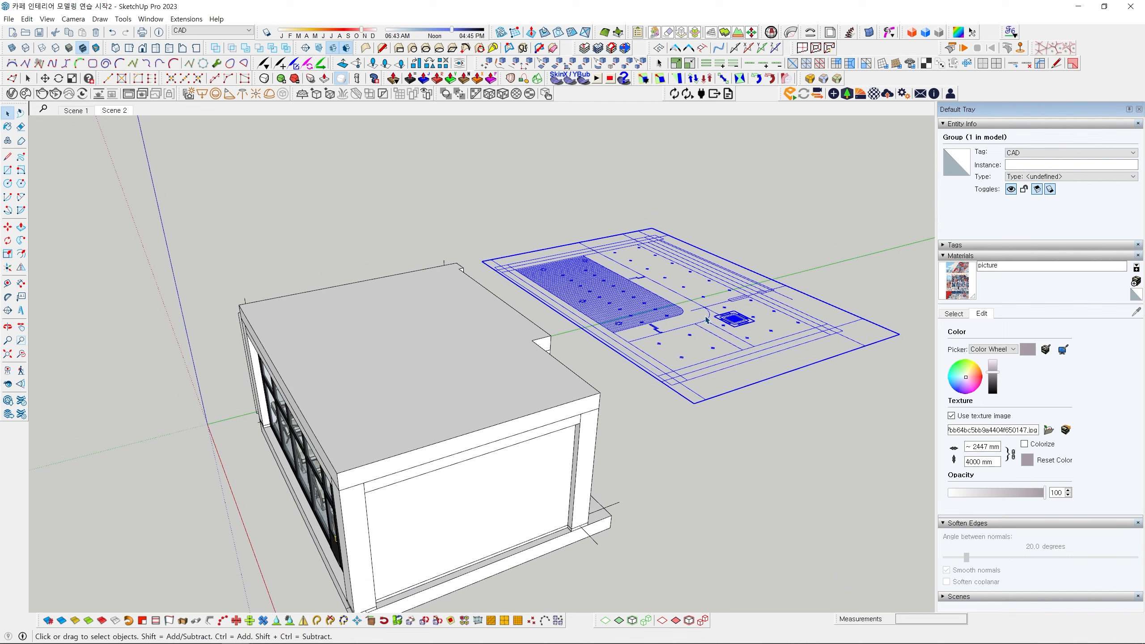
Copy the roof slab component 10000 mm from its corner onto the matching corner of the ceiling plan.
left_click(568, 379)
key("m")
scroll(595, 406, "up", 6)
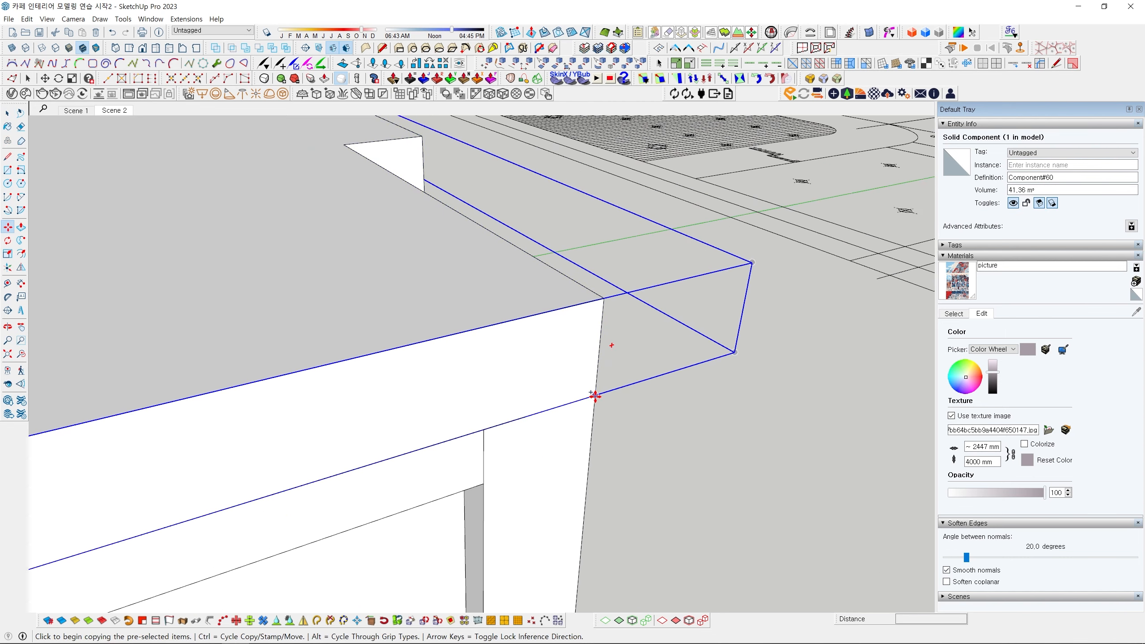
left_click(595, 396)
scroll(604, 392, "down", 7)
middle_click_drag(670, 345, 657, 429)
scroll(677, 431, "up", 5)
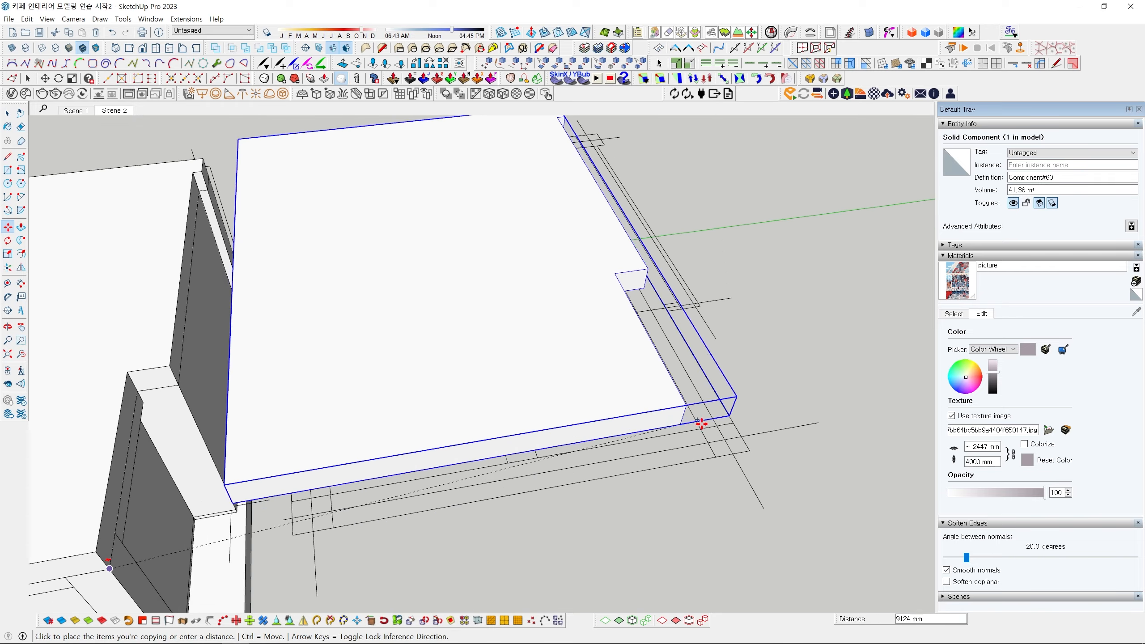
scroll(721, 429, "up", 3)
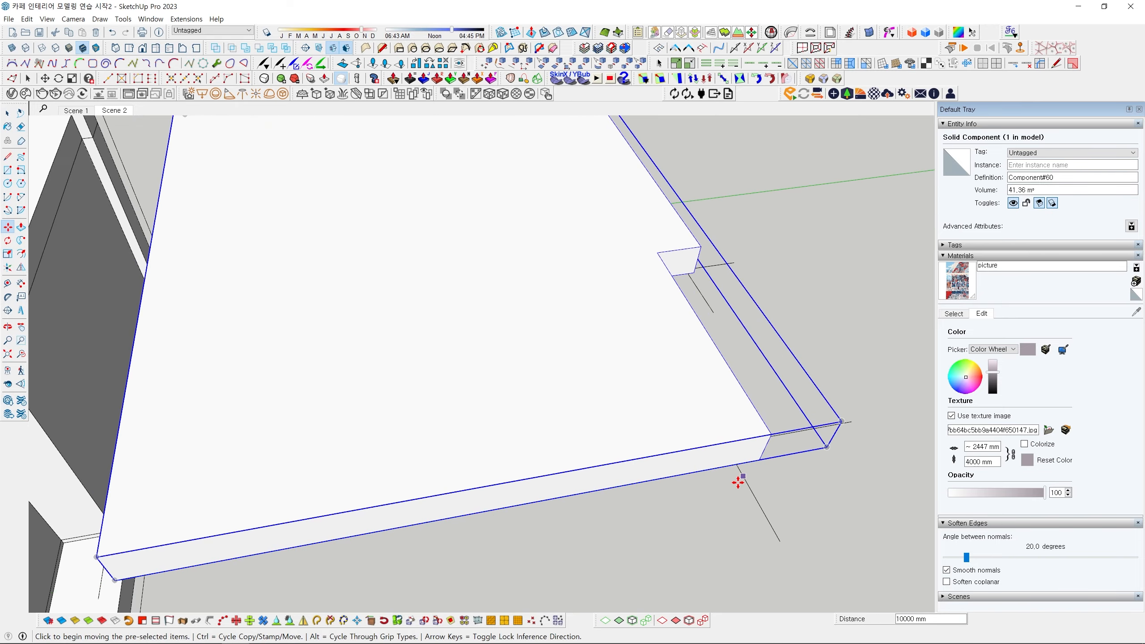
Examine the underside of the ceiling slab through the front façade and from inside the café.
scroll(726, 498, "down", 4)
middle_click_drag(568, 522, 428, 386)
middle_click_drag(263, 363, 384, 388)
scroll(522, 416, "up", 5)
scroll(521, 416, "up", 5)
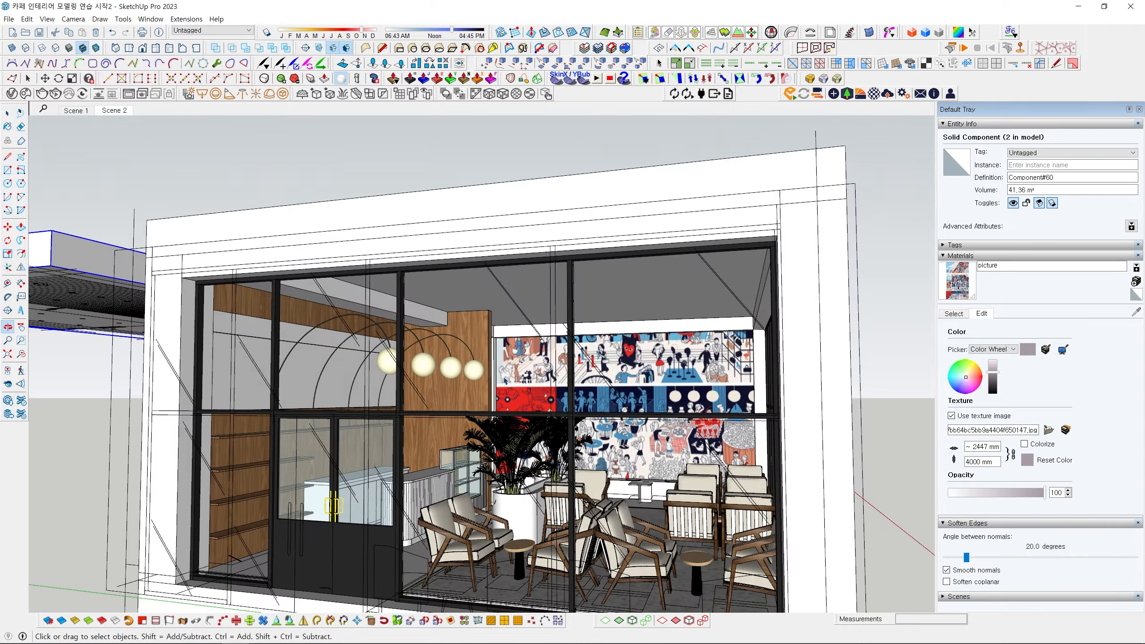
middle_click_drag(522, 416, 570, 383)
scroll(510, 293, "up", 3)
key("r")
left_click(536, 385)
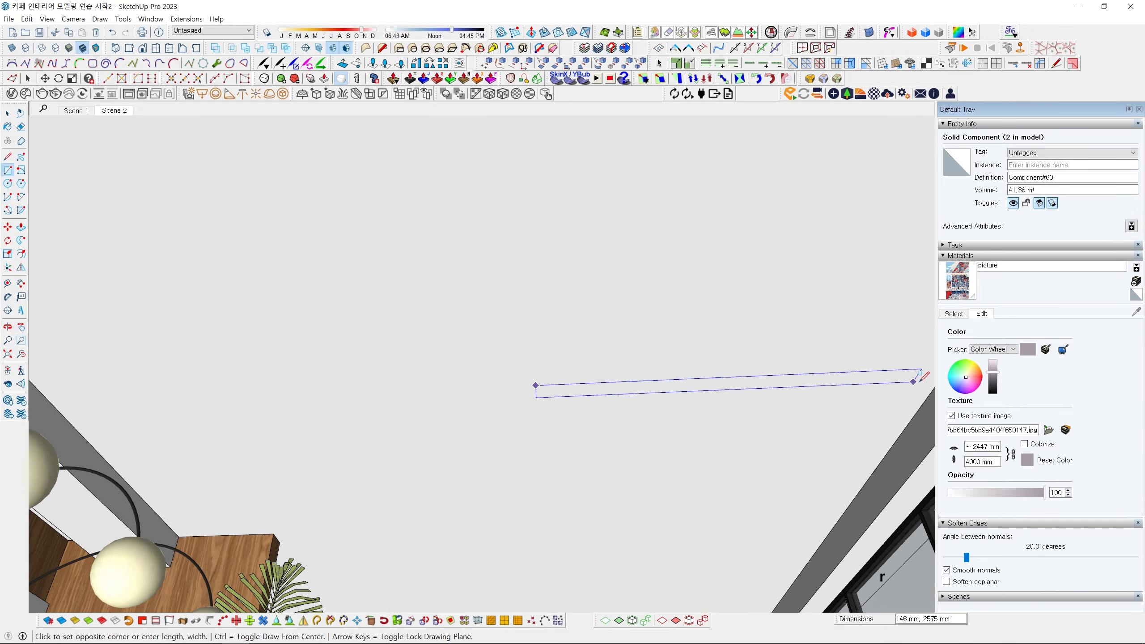
key("Escape")
middle_click_drag(560, 312, 579, 466)
key("space")
scroll(581, 451, "down", 10)
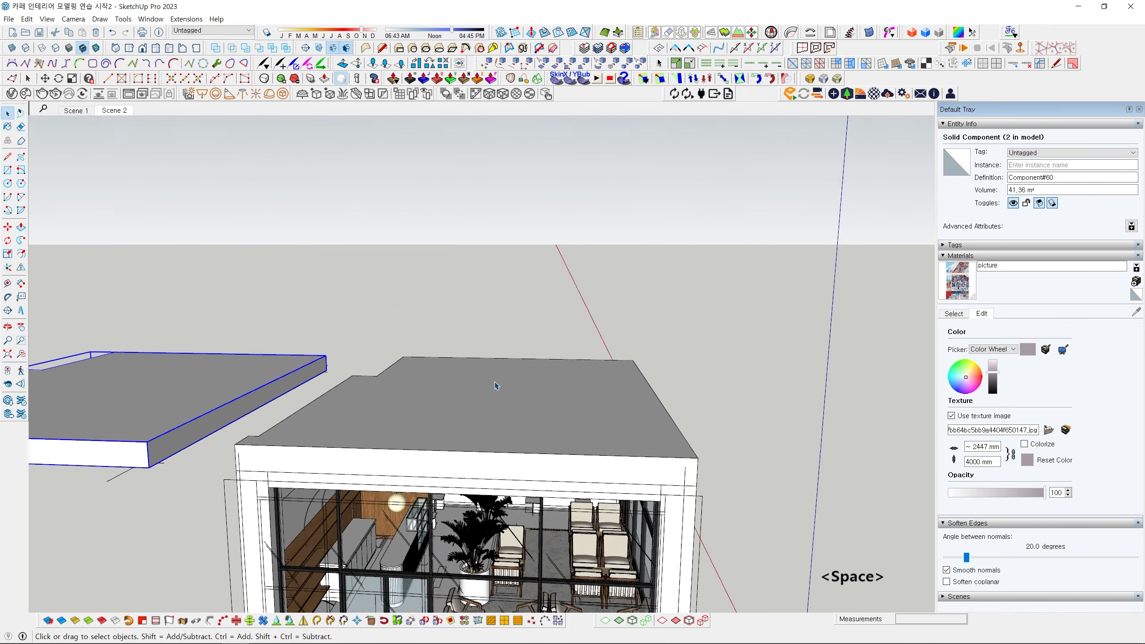
Compare the copied slab over the ceiling plan with the original on the café, from above and below.
left_click(371, 430)
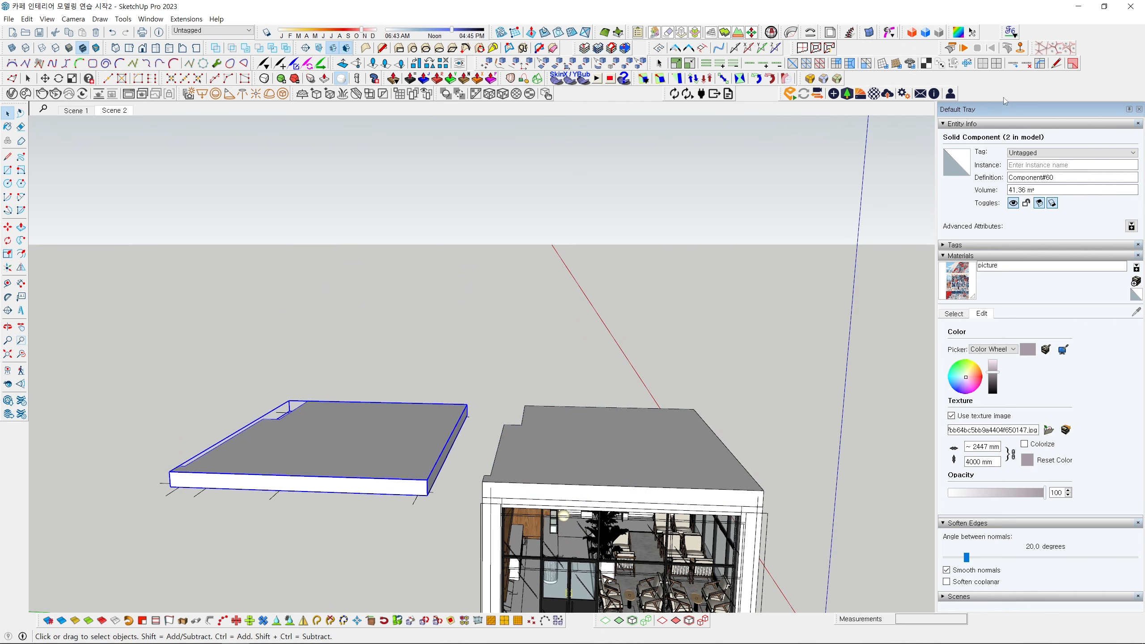
middle_click_drag(704, 321, 730, 385)
scroll(396, 366, "up", 3)
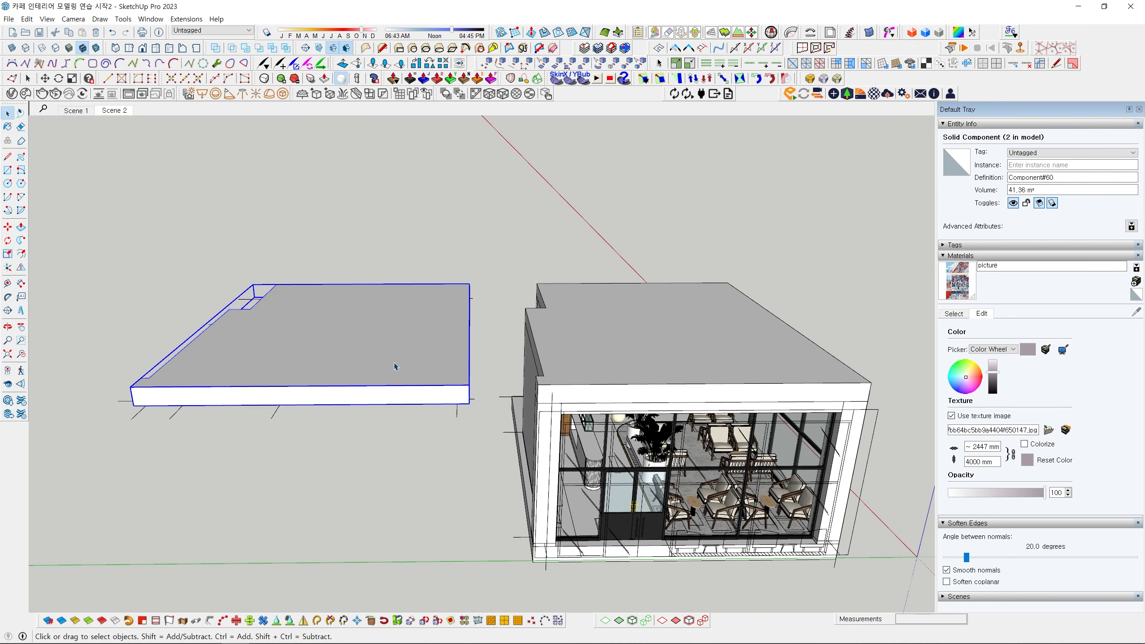
middle_click_drag(388, 293, 440, 315, "shift")
middle_click_drag(380, 368, 402, 373)
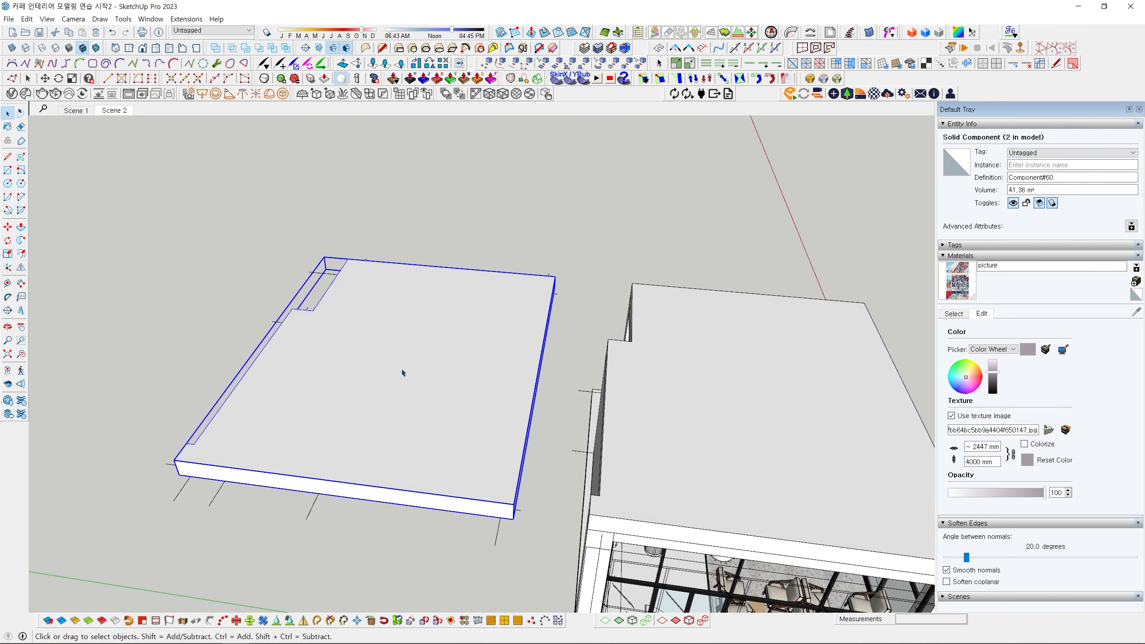
middle_click_drag(541, 499, 406, 440, "shift")
left_click(656, 342)
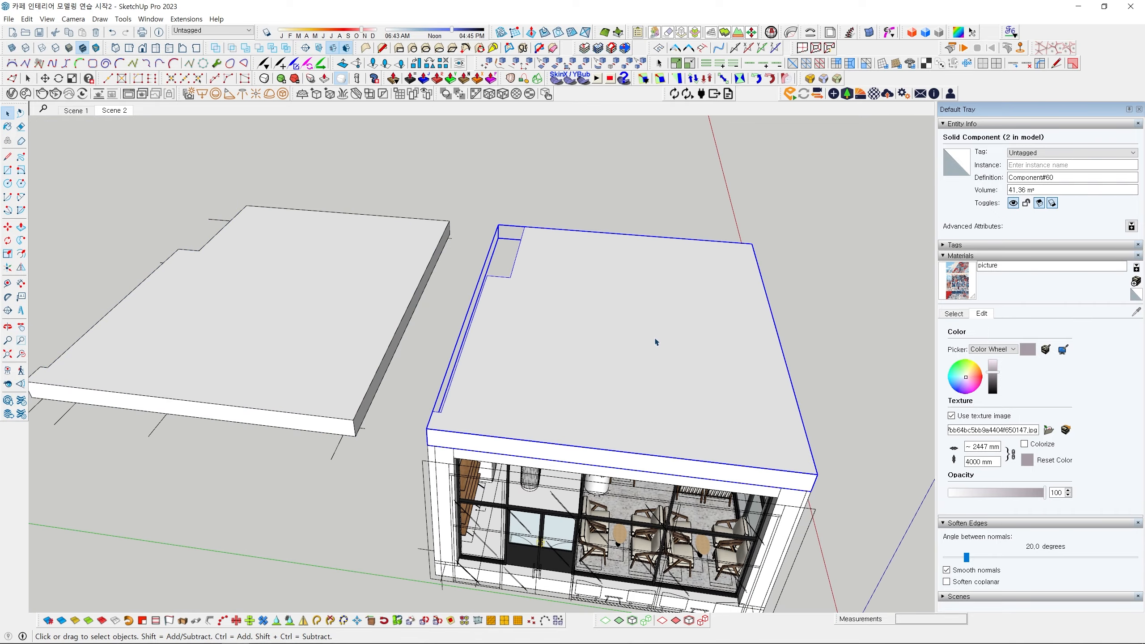
middle_click_drag(653, 412, 632, 178)
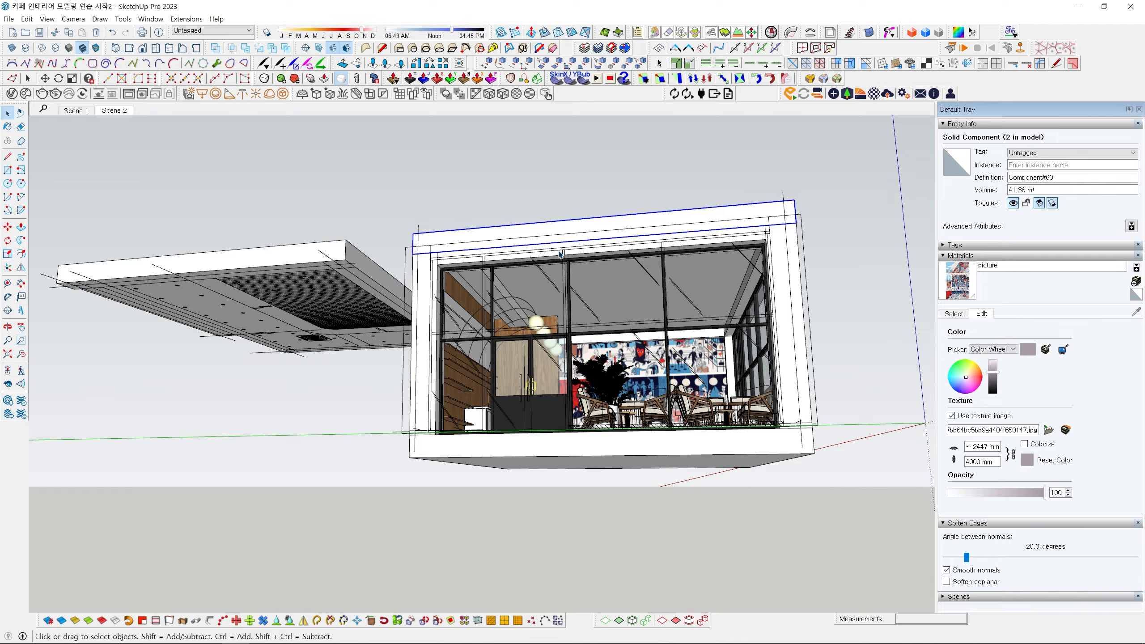
middle_click_drag(560, 256, 681, 472)
left_click(455, 378)
middle_click_drag(408, 370, 519, 376)
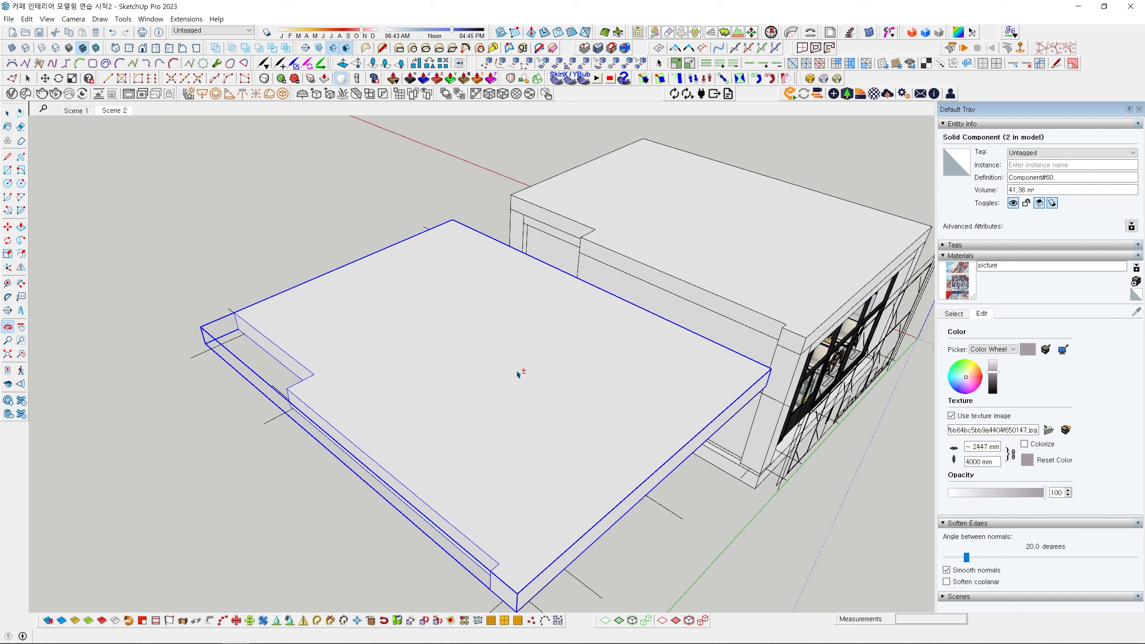
left_click(280, 421)
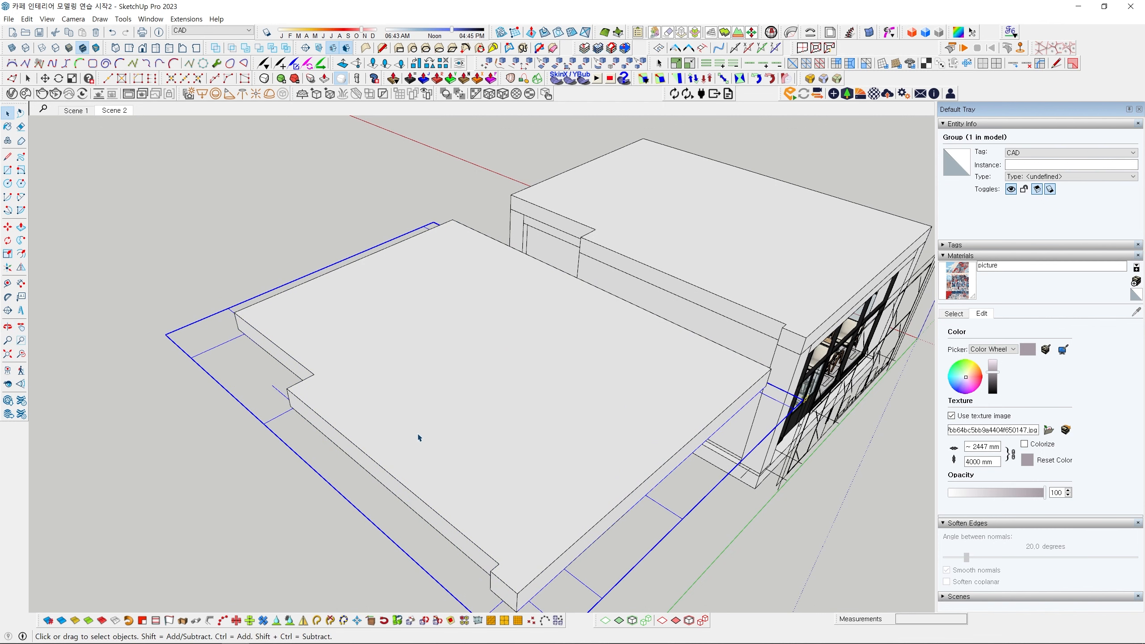
Flip the copied slab vertically below the ceiling plan by scaling it by -1 along the blue axis.
left_click(477, 412)
middle_click_drag(477, 411, 502, 335)
key("s")
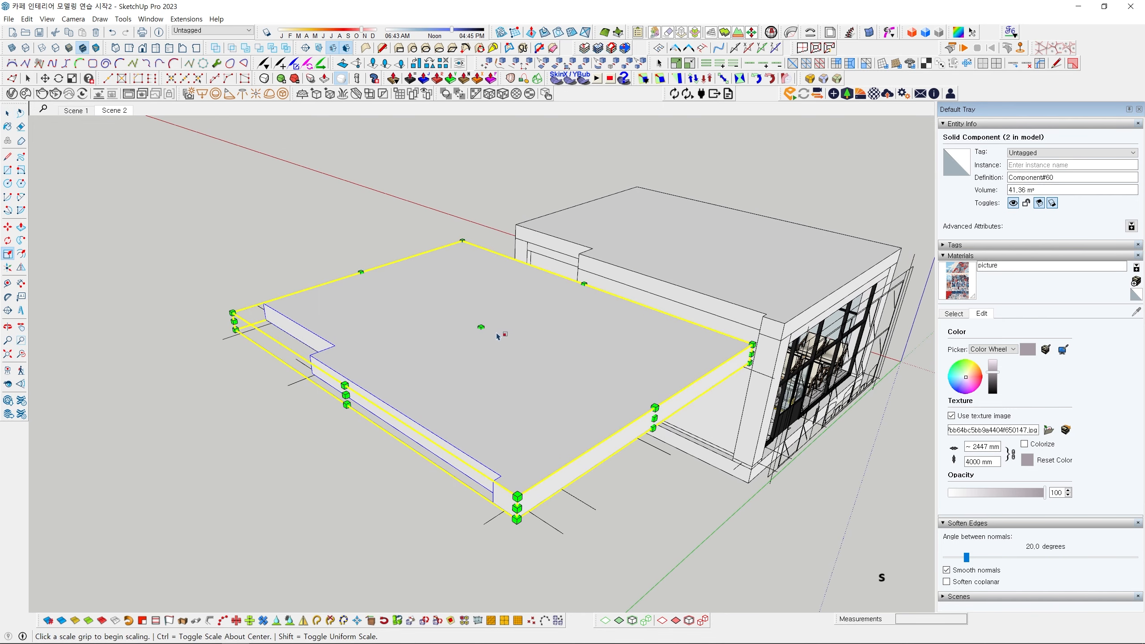
left_click(480, 328)
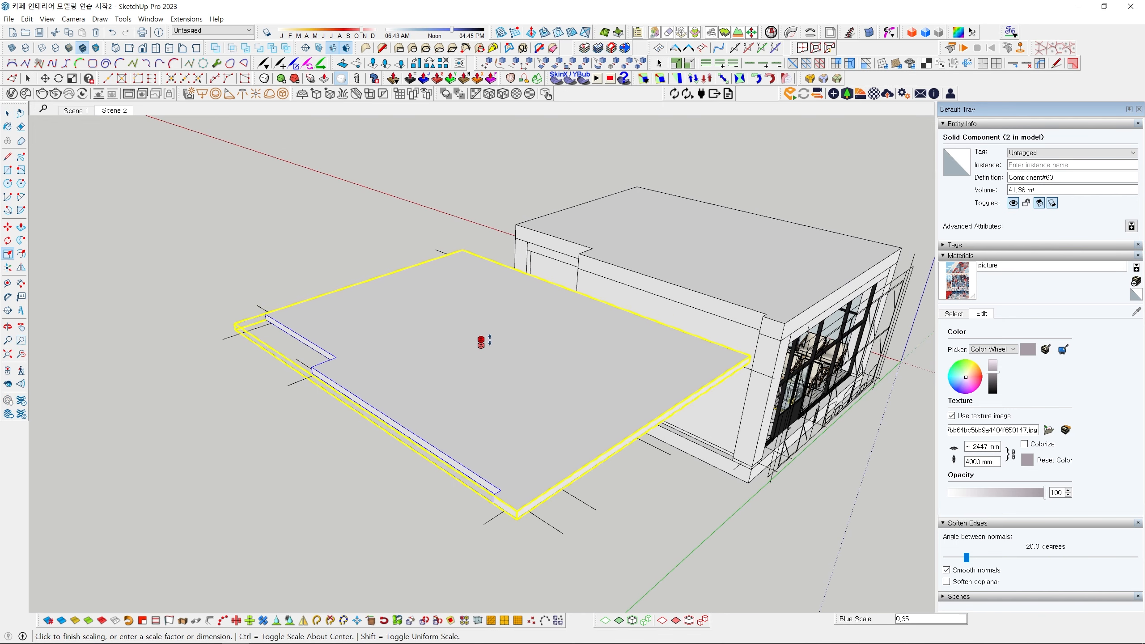
type("-1")
key("Return")
key("space")
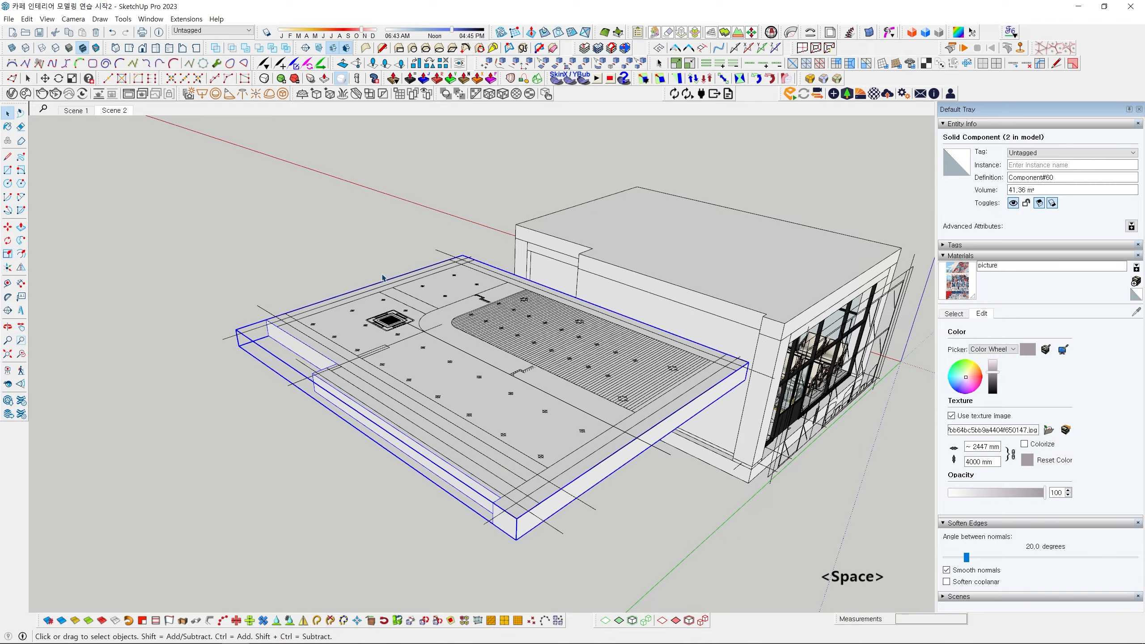
left_click(325, 258)
Examine the flipped slab with the ceiling plan on its face against the original slab on the café.
middle_click_drag(324, 258, 515, 345)
scroll(514, 345, "up", 3)
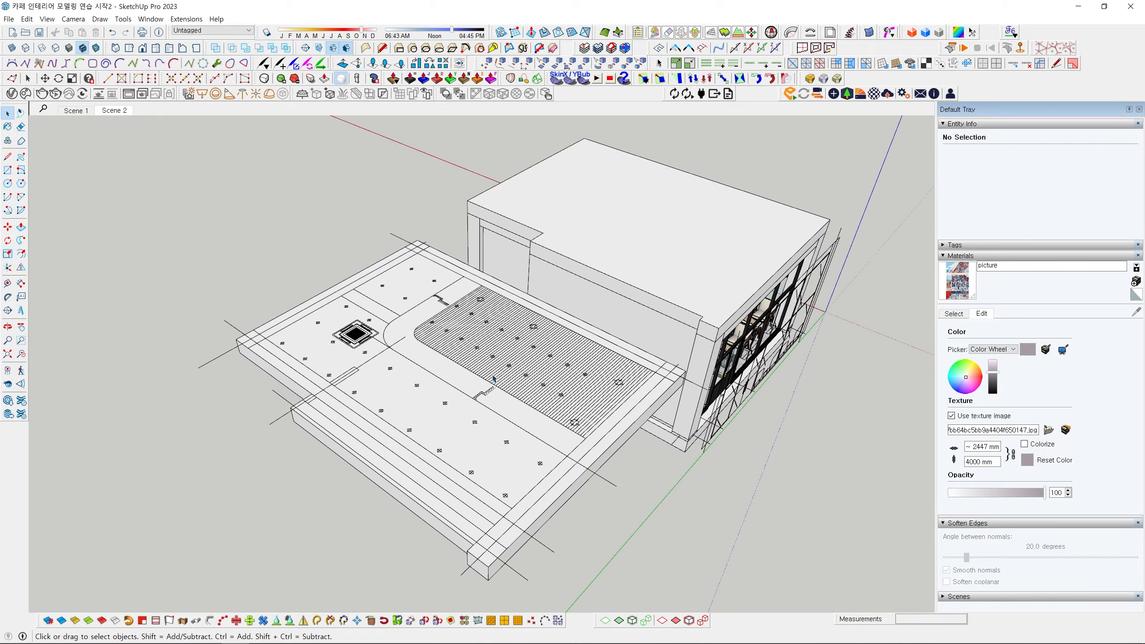
middle_click_drag(451, 300, 482, 323)
scroll(371, 367, "up", 3)
left_click(404, 383)
scroll(404, 383, "down", 1)
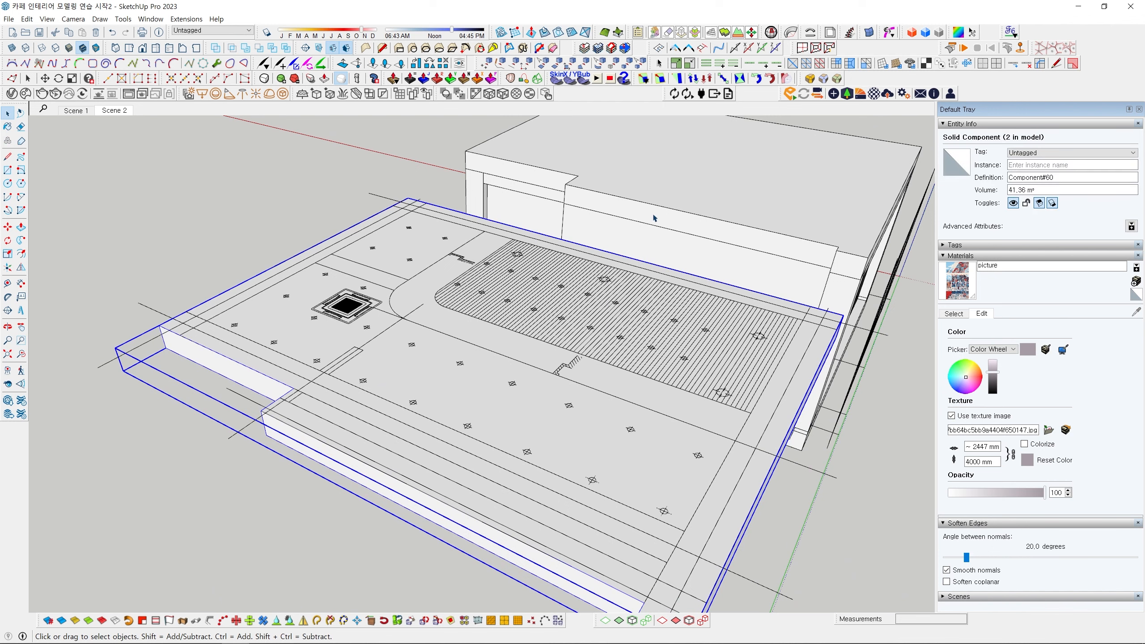
left_click(653, 216)
left_click(442, 383)
middle_click_drag(437, 382, 432, 381)
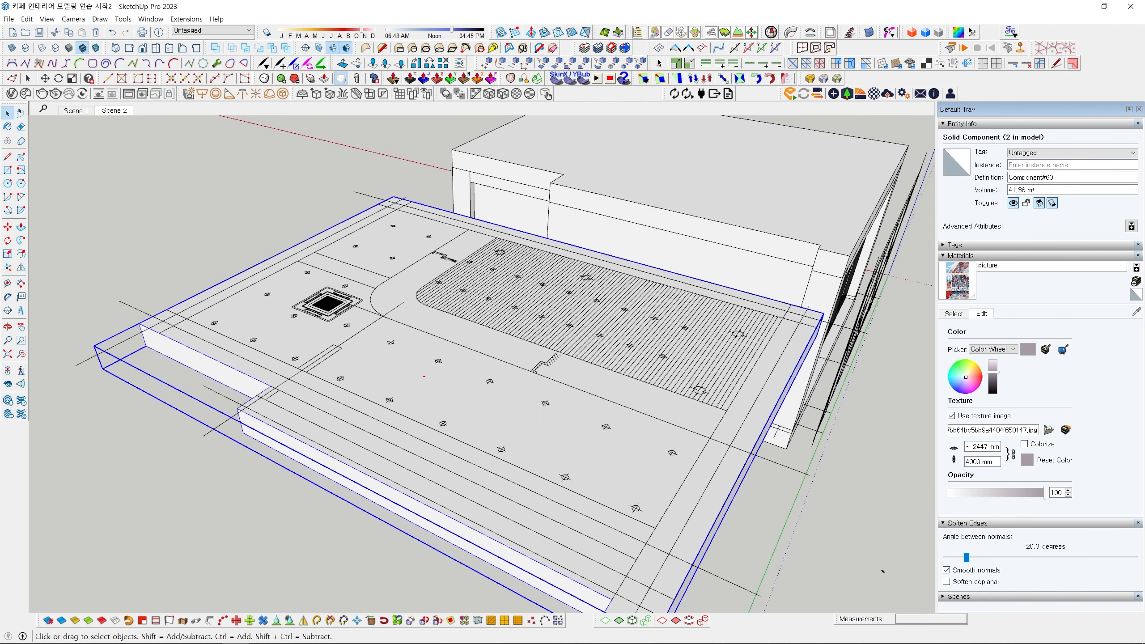
Compare the ceiling plan on the flipped slab with the café ceiling as seen through the front façade.
key("Escape")
mouse_move(651, 408)
middle_mouse_down()
mouse_move(636, 397)
mouse_move(524, 405)
mouse_move(363, 300)
middle_mouse_up()
scroll(643, 260, "up", 1)
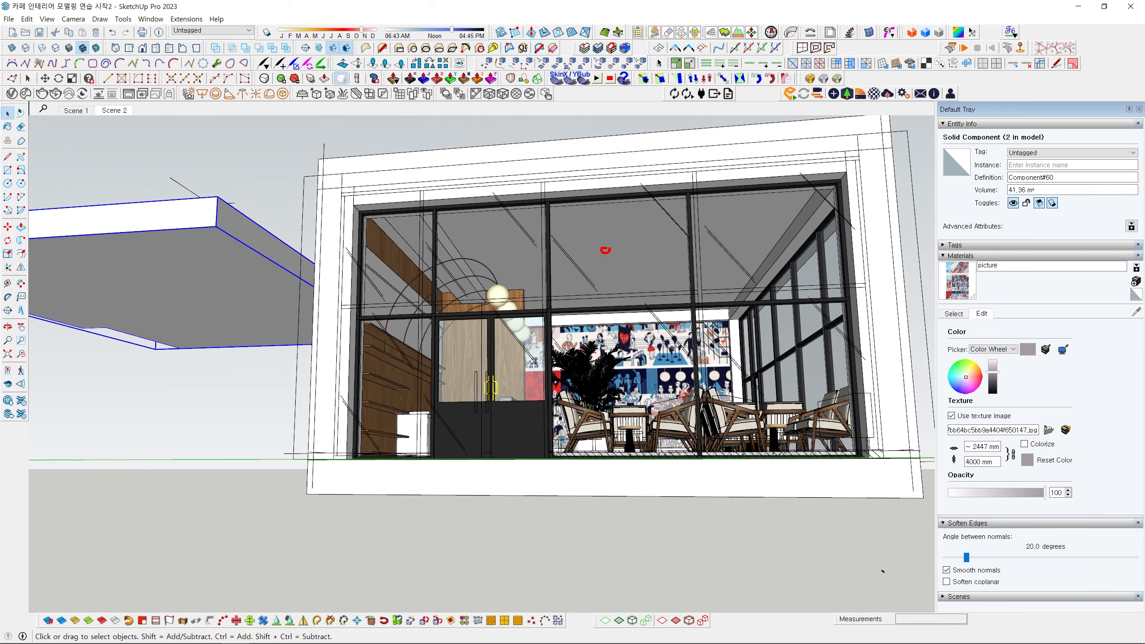
middle_click_drag(309, 274, 652, 550)
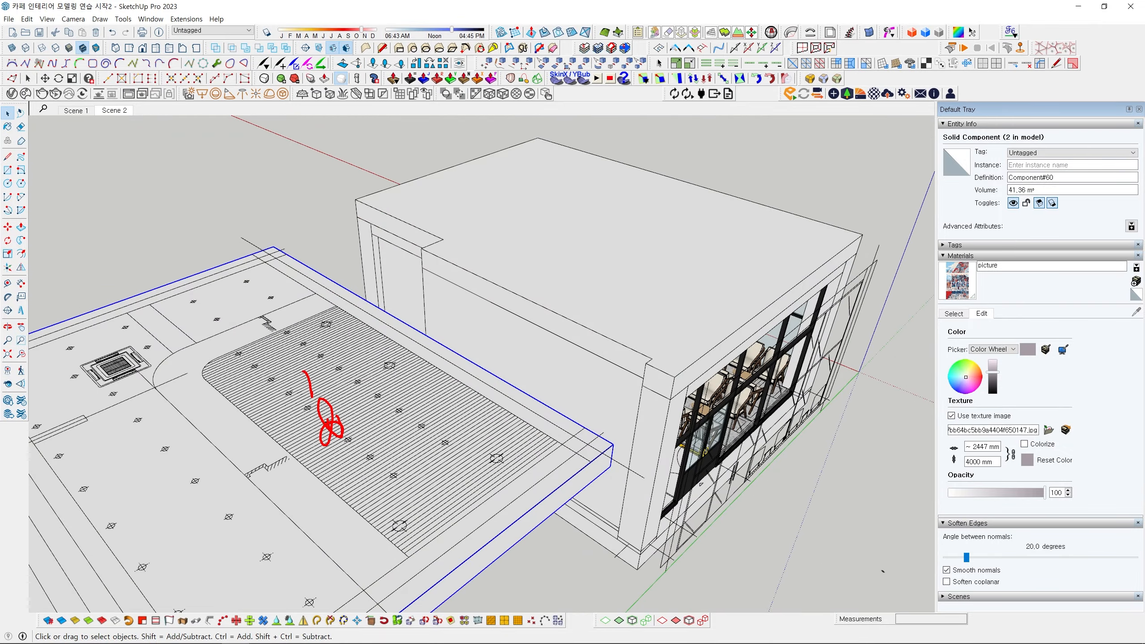
key("Escape")
mouse_move(725, 424)
middle_mouse_down()
mouse_move(522, 248)
mouse_move(496, 248)
middle_mouse_up()
scroll(568, 318, "up", 3)
middle_click_drag(568, 318, 580, 330)
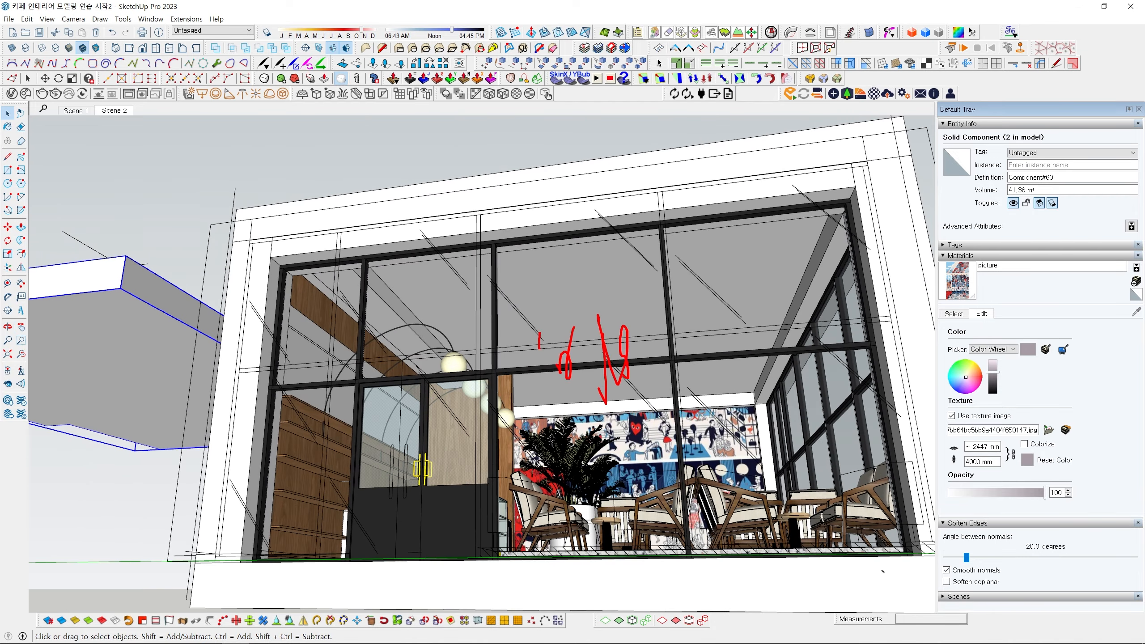
key("Escape")
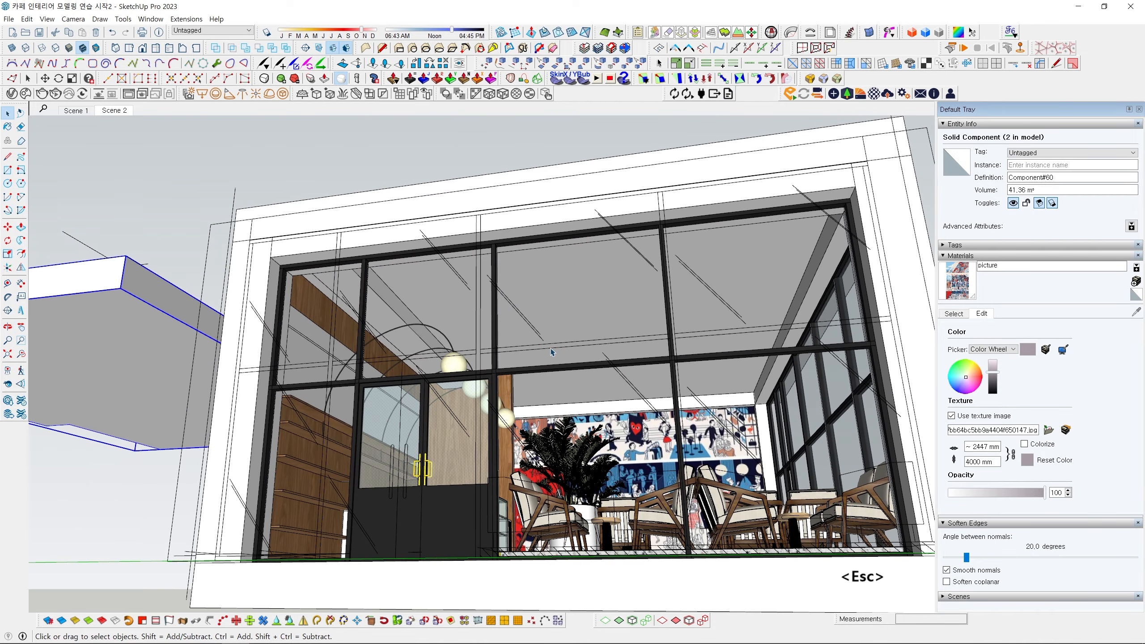
Open the flipped slab component for editing and make all of its geometry a group inside the component.
scroll(543, 337, "down", 2)
middle_click_drag(450, 280, 582, 440)
scroll(298, 361, "down", 4)
mouse_move(297, 361)
middle_mouse_down("shift")
mouse_move(434, 432)
mouse_move(562, 576)
mouse_move(598, 393)
middle_mouse_up("shift")
scroll(469, 390, "up", 4)
middle_click_drag(464, 388, 708, 348)
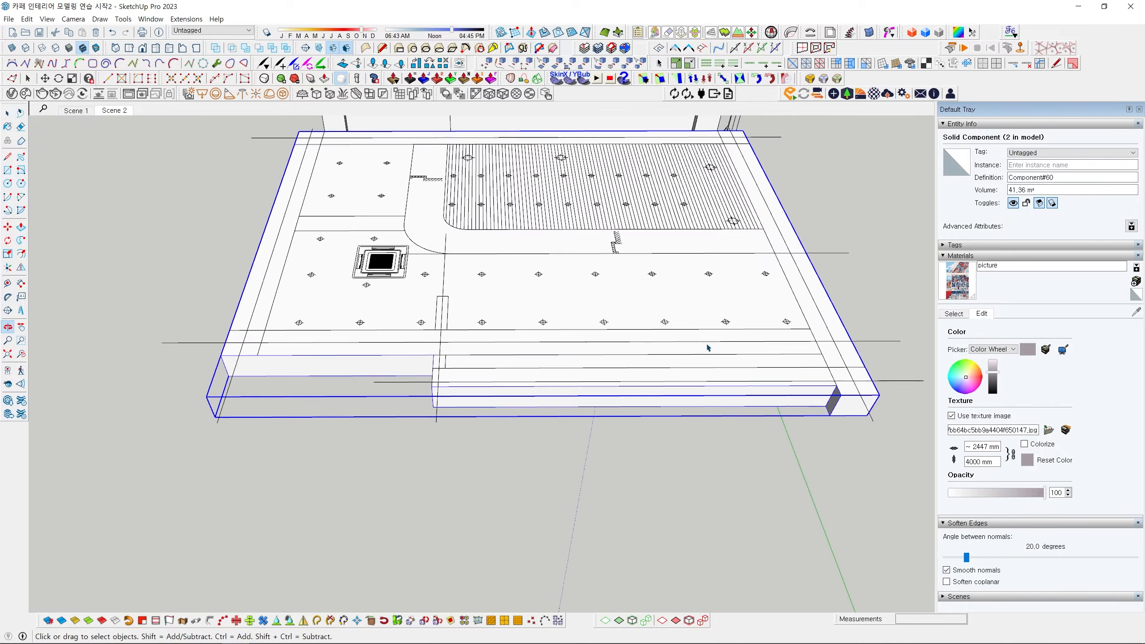
middle_click_drag(569, 291, 705, 366, "shift")
scroll(857, 190, "up", 2)
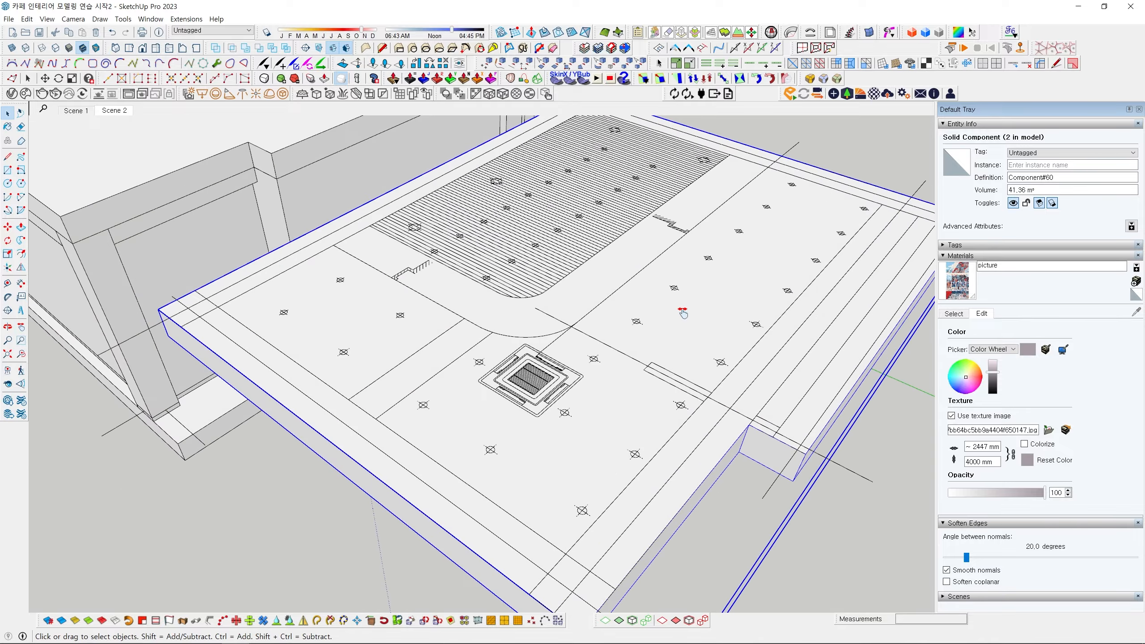
double_click(741, 286)
middle_click_drag(724, 293, 586, 289, "shift")
double_click(643, 312)
left_click(643, 312)
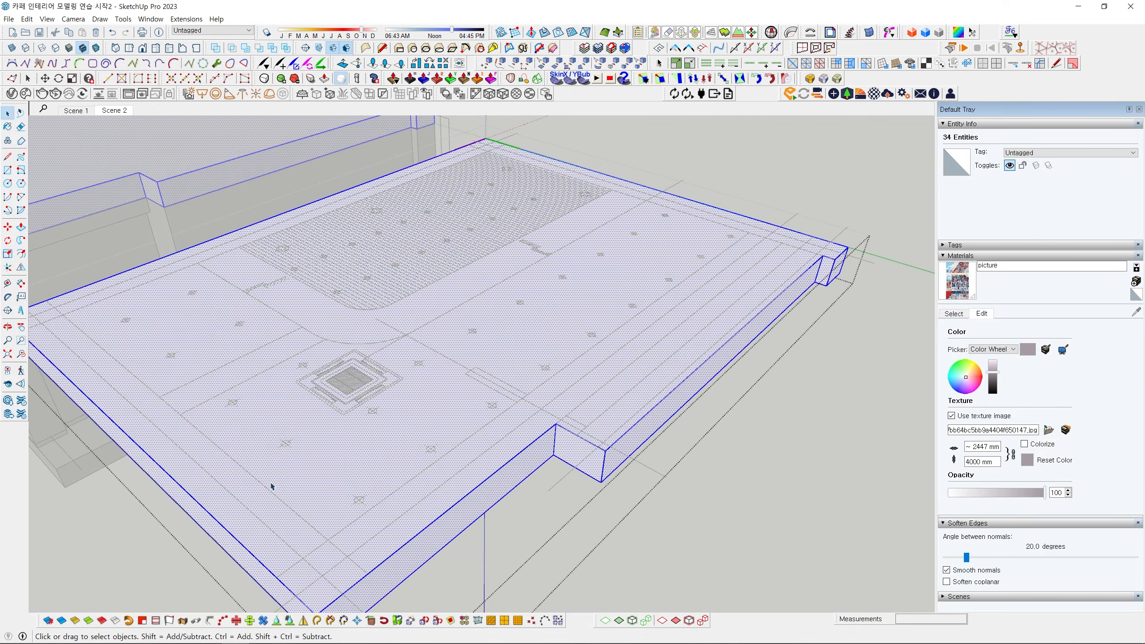
middle_click_drag(717, 334, 613, 386)
key("ctrl+g")
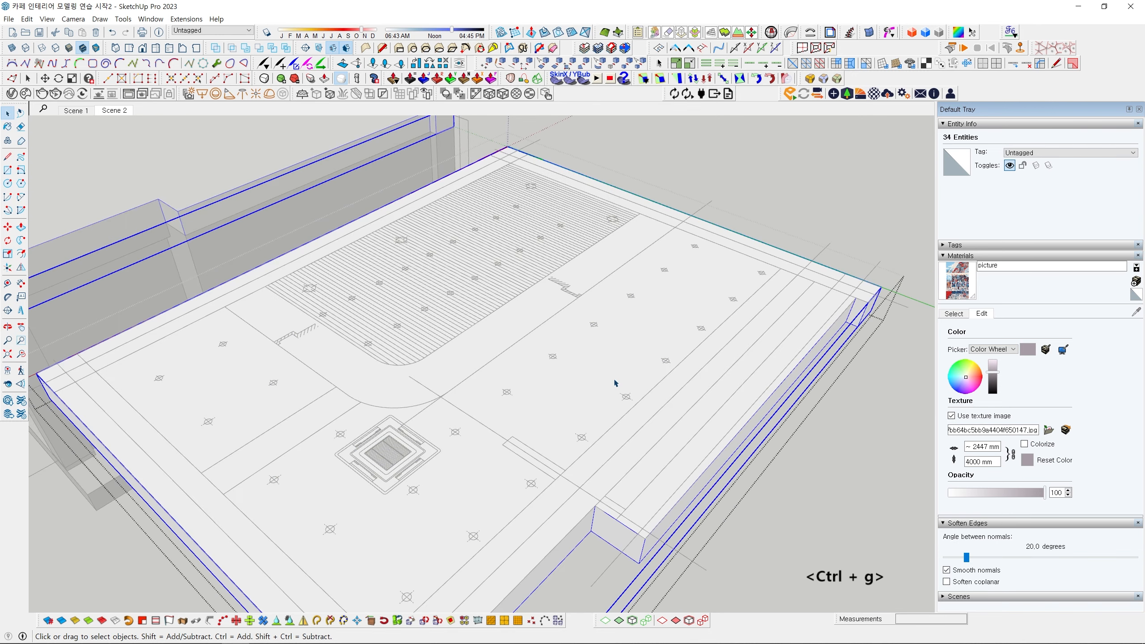
Leave the slab component, reopen it for editing, and select the slab group nested inside it.
left_click(852, 199)
scroll(692, 305, "down", 2)
left_click(687, 306)
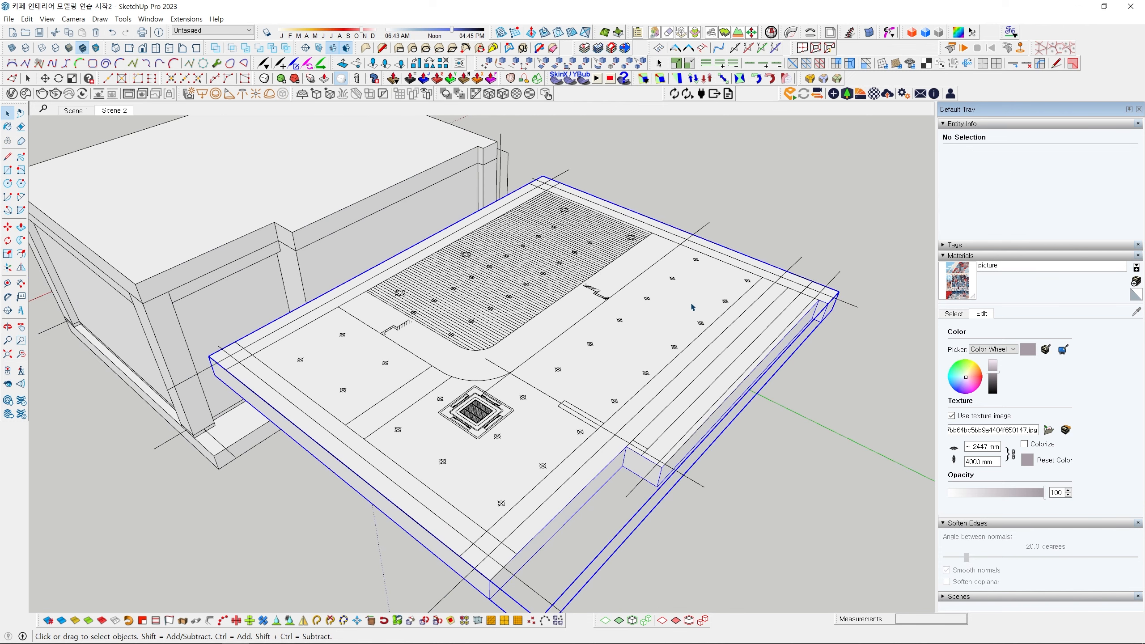
double_click(718, 285)
left_click(718, 285)
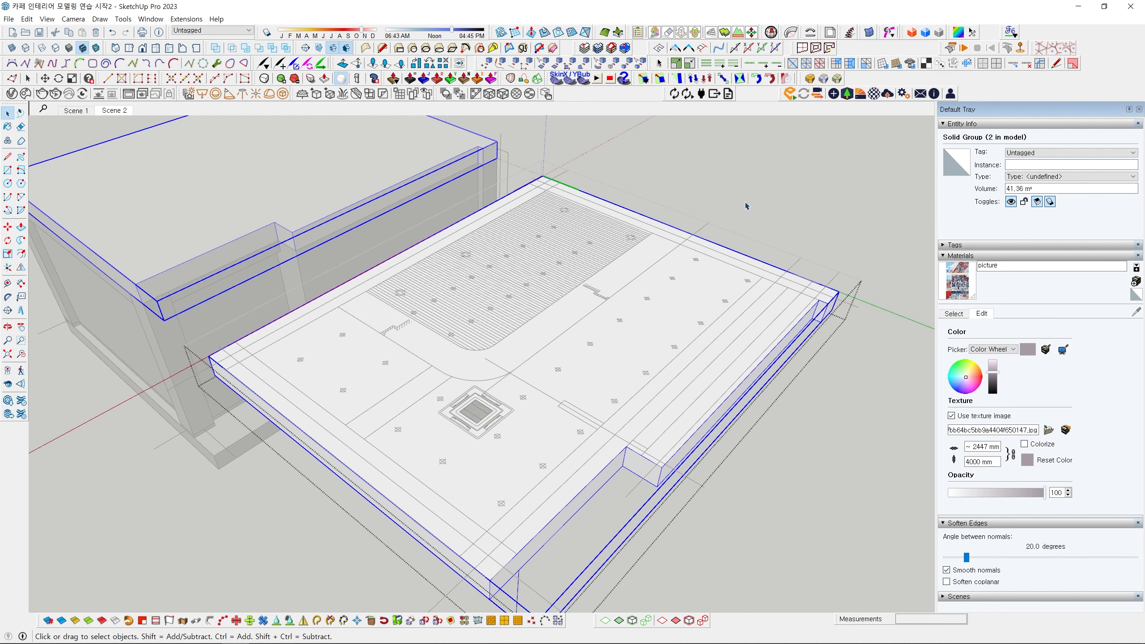
Examine the hatched ceiling area and the stepped section details beside it on the ceiling plan.
scroll(744, 210, "down", 3)
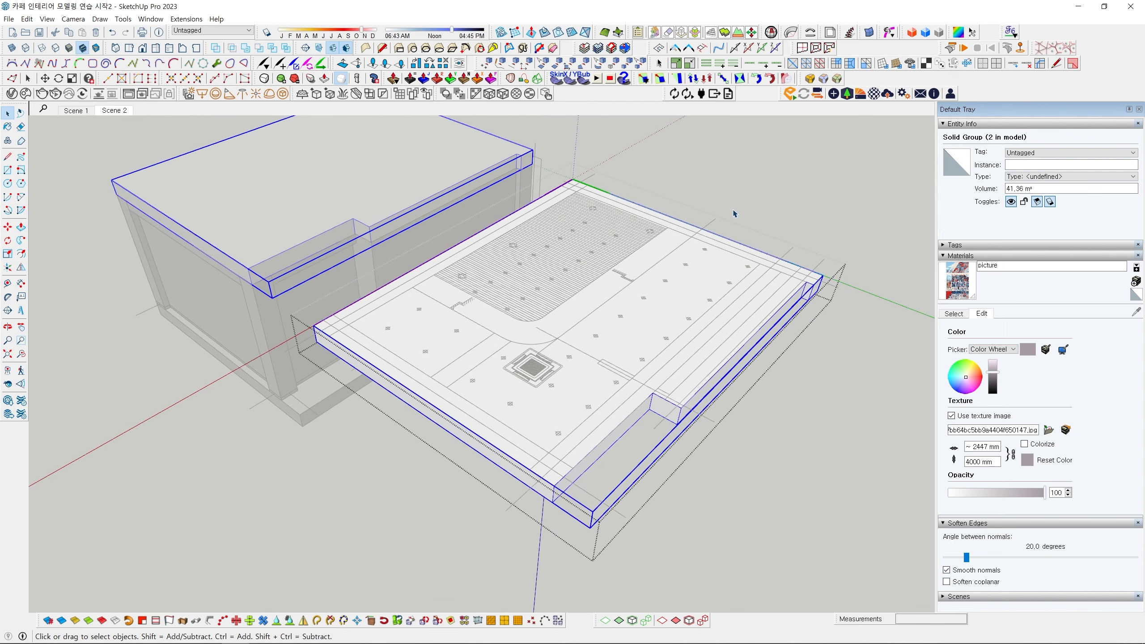
middle_click_drag(736, 215, 677, 299)
scroll(647, 304, "up", 6)
scroll(658, 289, "up", 2)
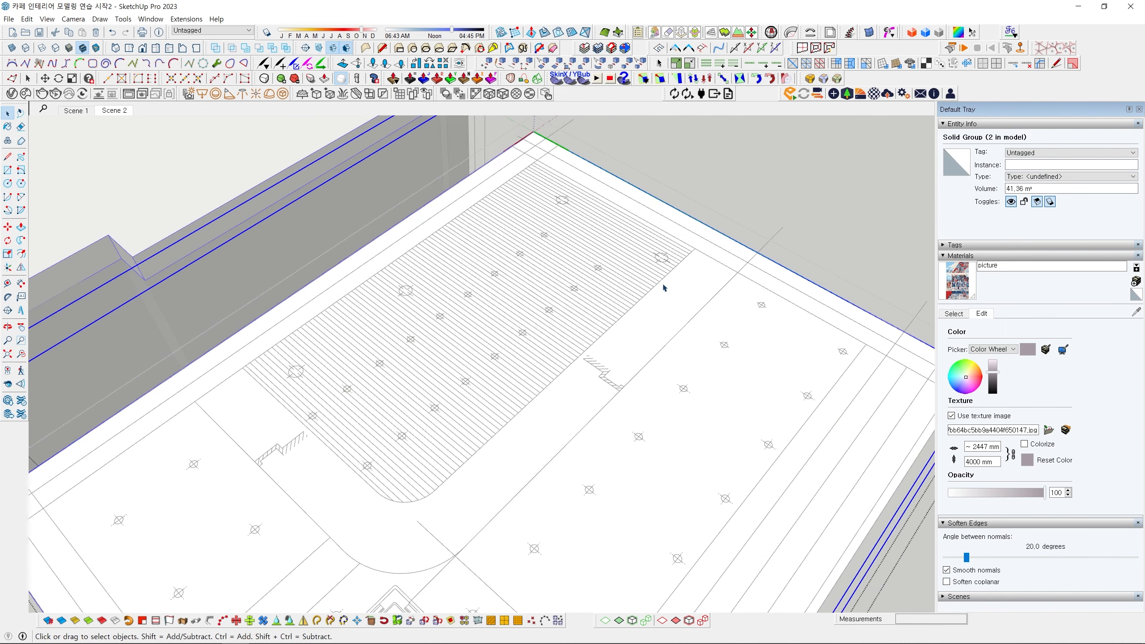
middle_click_drag(487, 406, 397, 413)
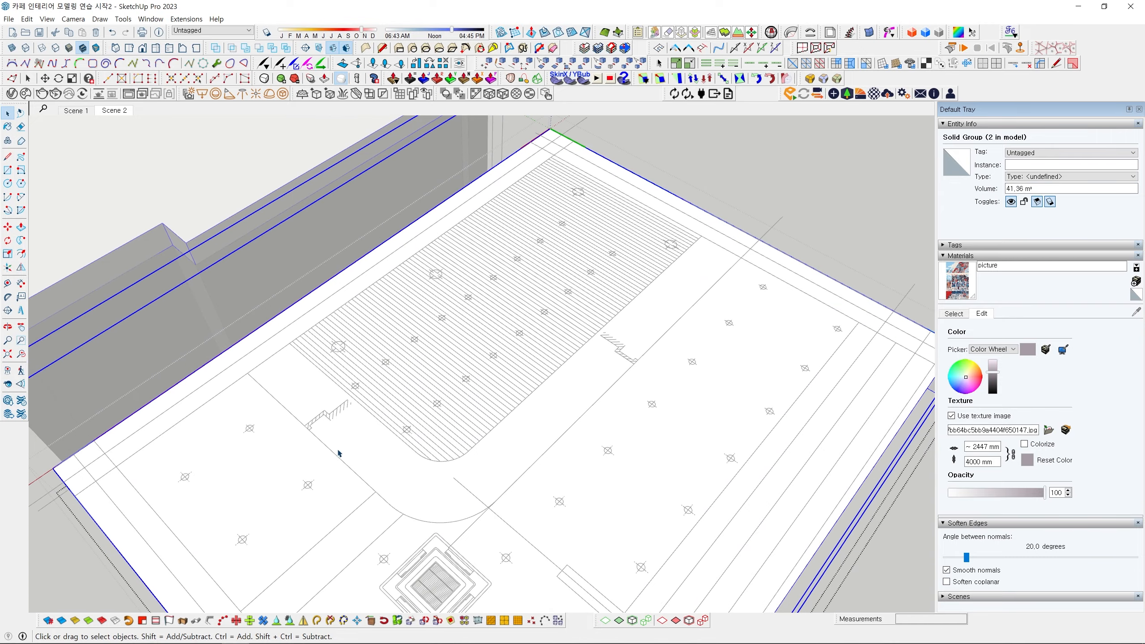
scroll(724, 327, "down", 2)
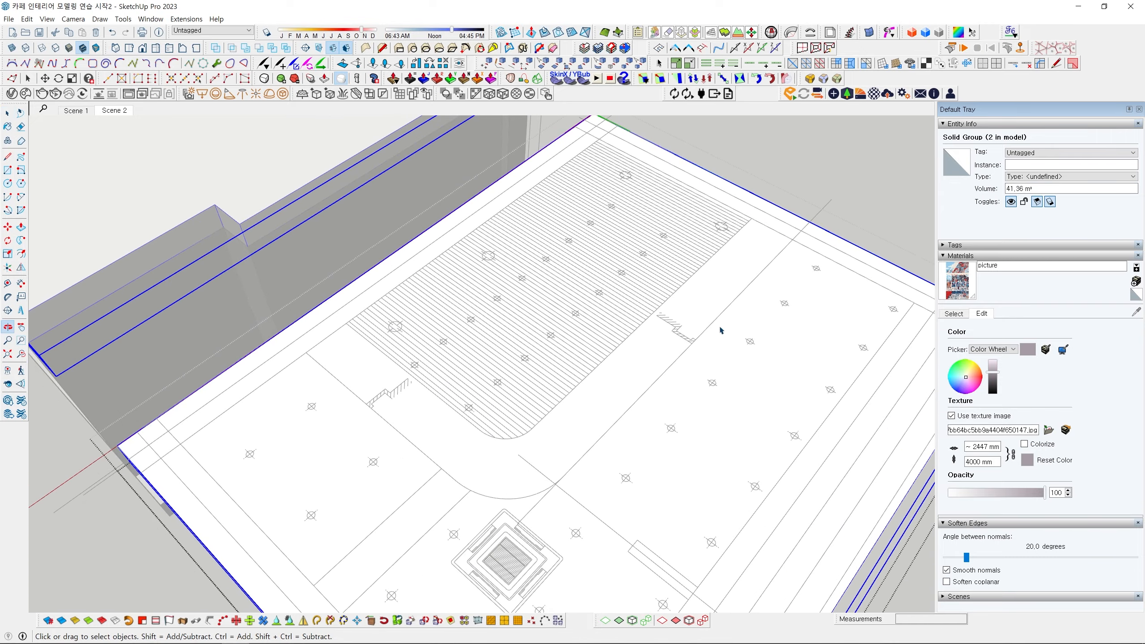
middle_click_drag(724, 327, 606, 365)
scroll(457, 273, "up", 5)
scroll(457, 273, "up", 8)
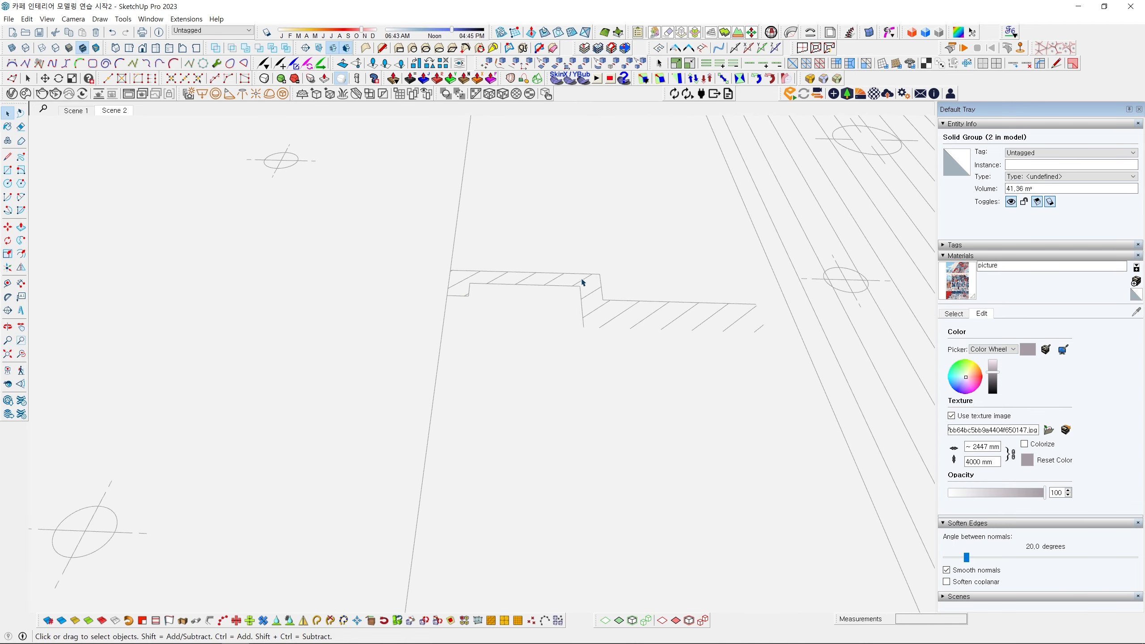
Trace the hatched stepped section with the Line tool, from its end on the plan line along the outer edge to the far corner.
scroll(759, 322, "down", 4)
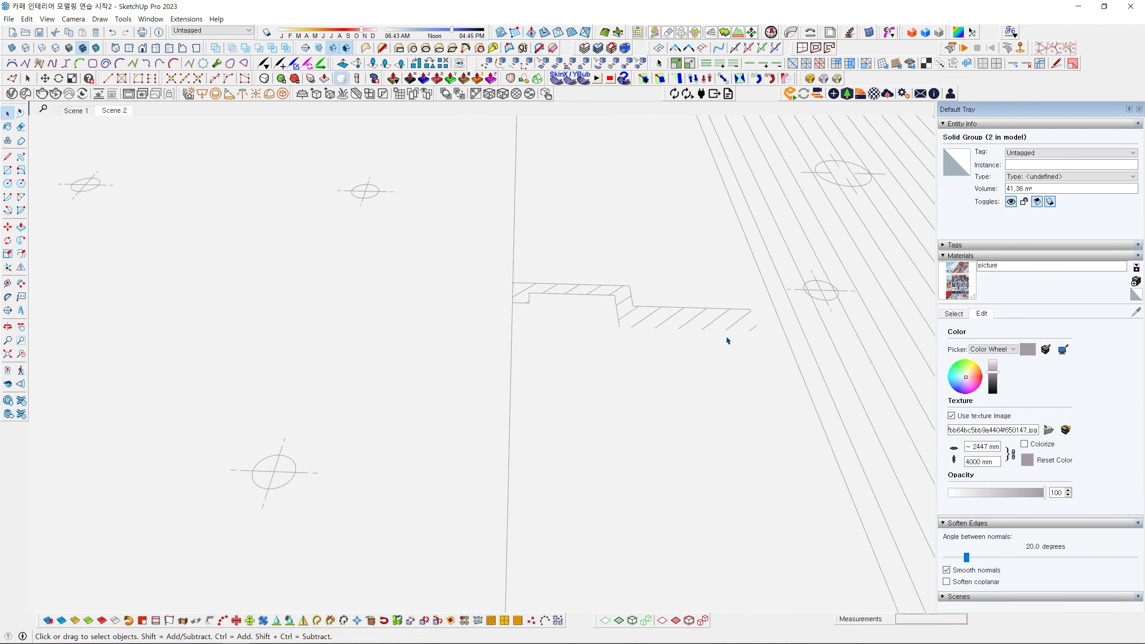
middle_click_drag(612, 341, 511, 320)
scroll(502, 354, "up", 3)
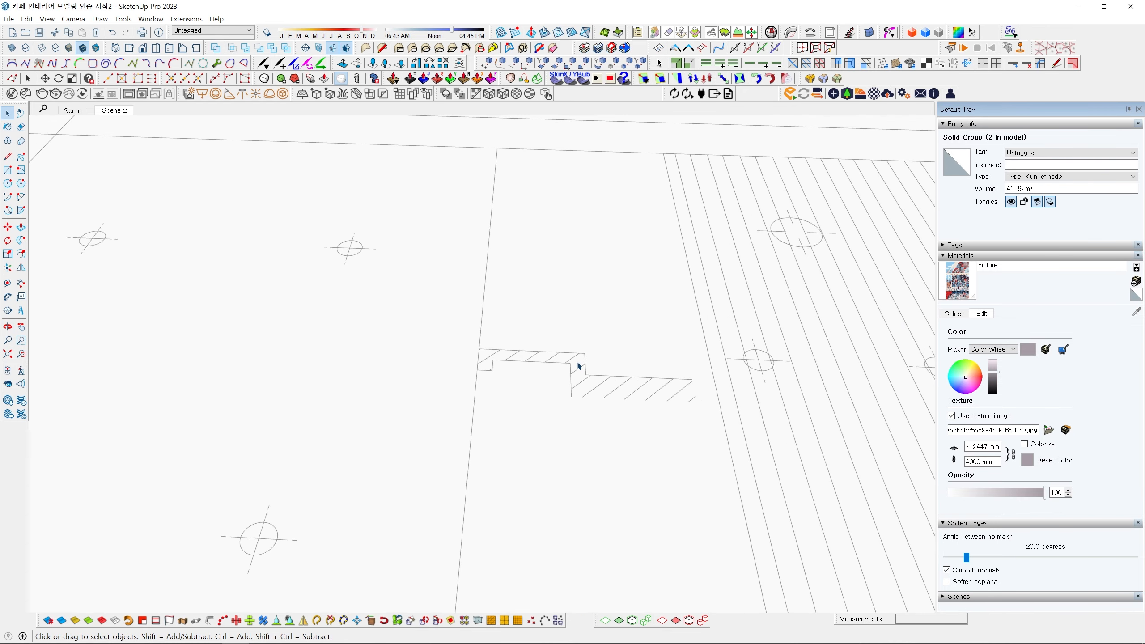
scroll(524, 351, "up", 5)
key("l")
scroll(426, 344, "up", 3)
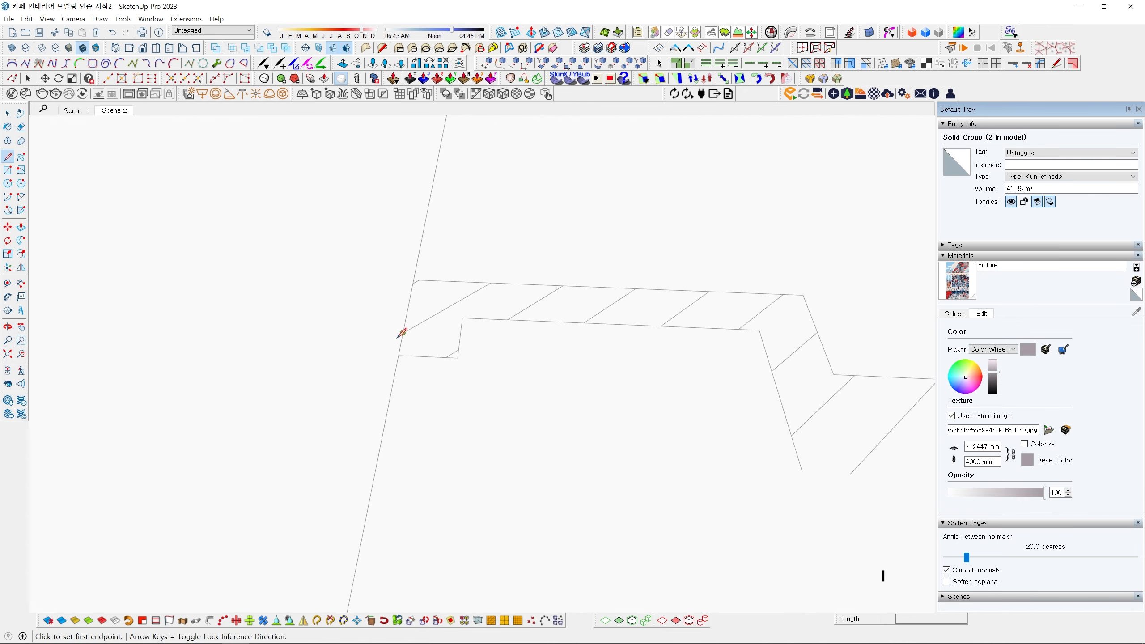
left_click(400, 354)
scroll(416, 266, "up", 4)
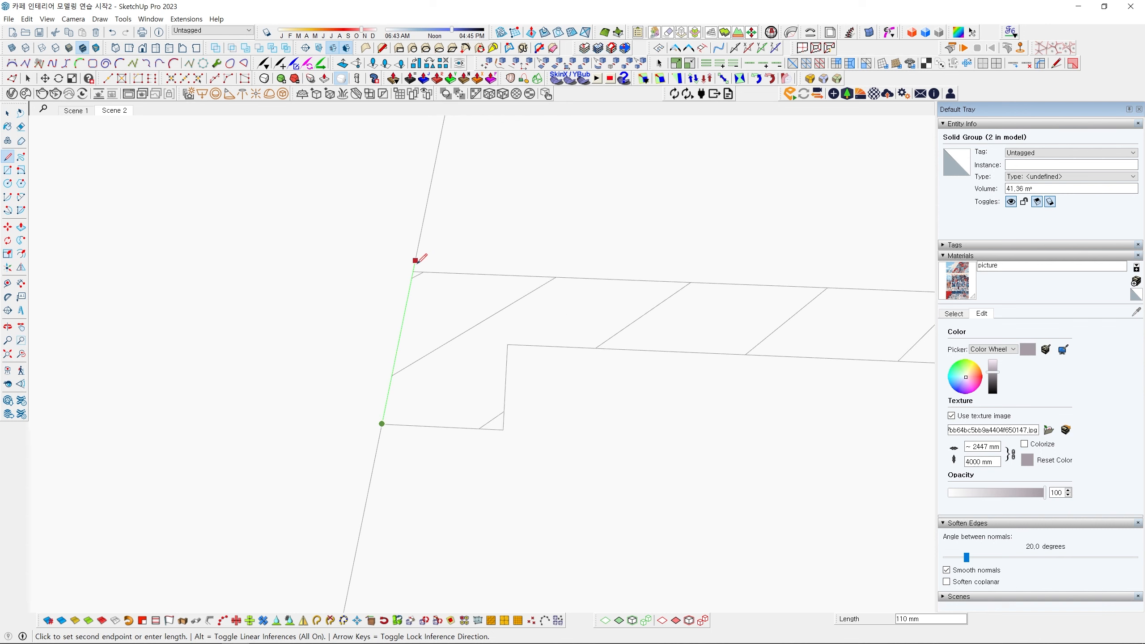
left_click(414, 272)
scroll(619, 260, "down", 4)
middle_click_drag(834, 263, 595, 276, "shift")
scroll(660, 276, "up", 1)
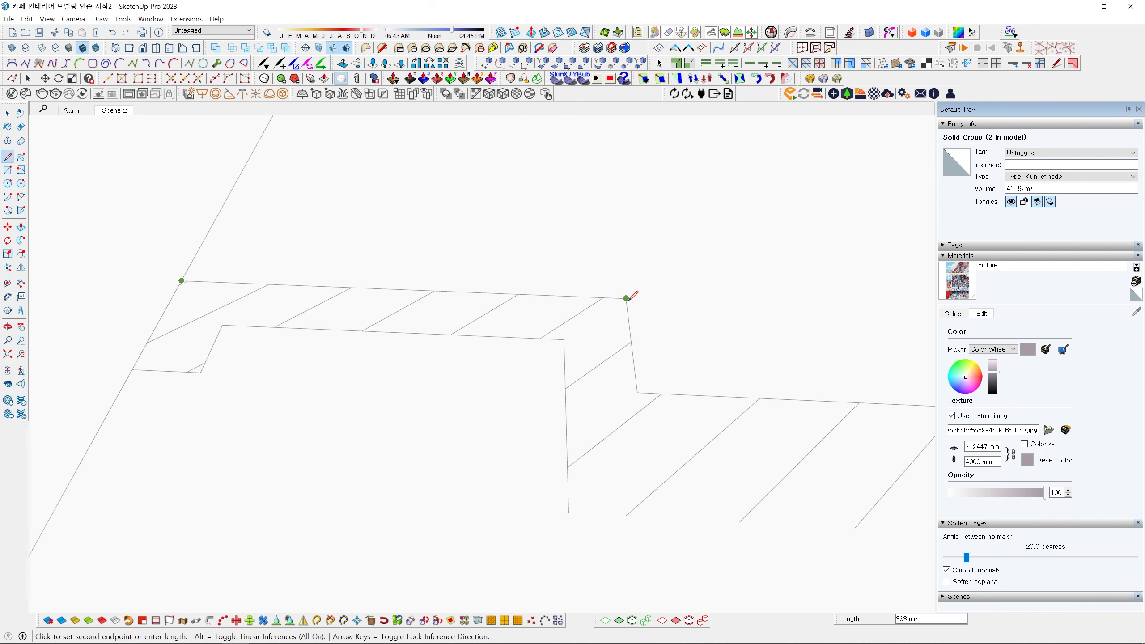
left_click(638, 393)
scroll(658, 387, "down", 2)
middle_click_drag(829, 379, 422, 368, "shift")
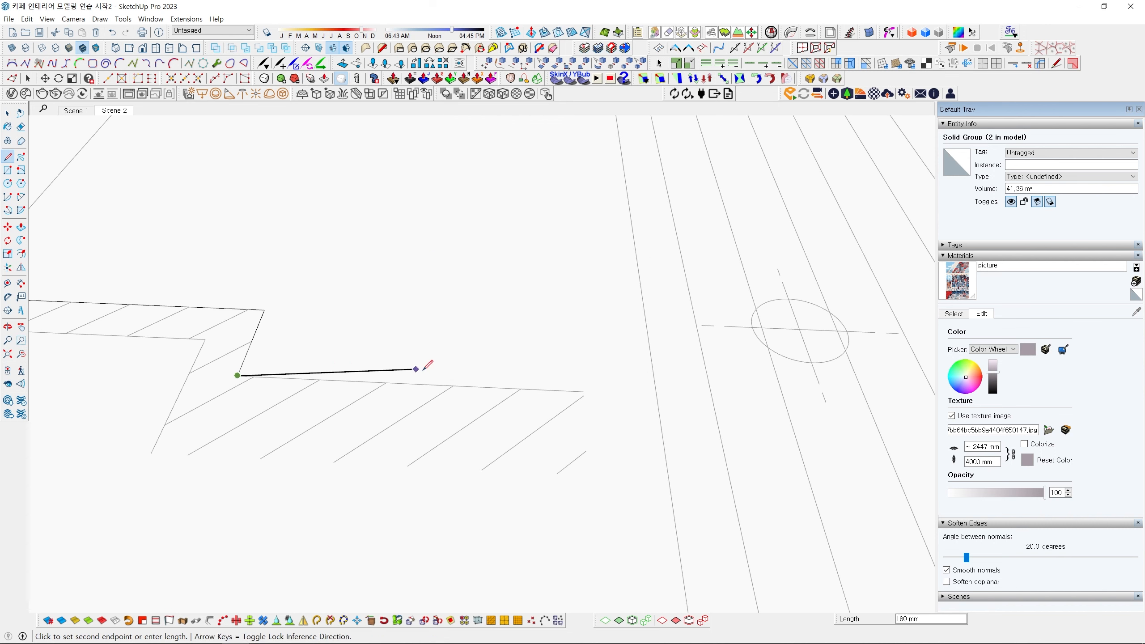
left_click(584, 391)
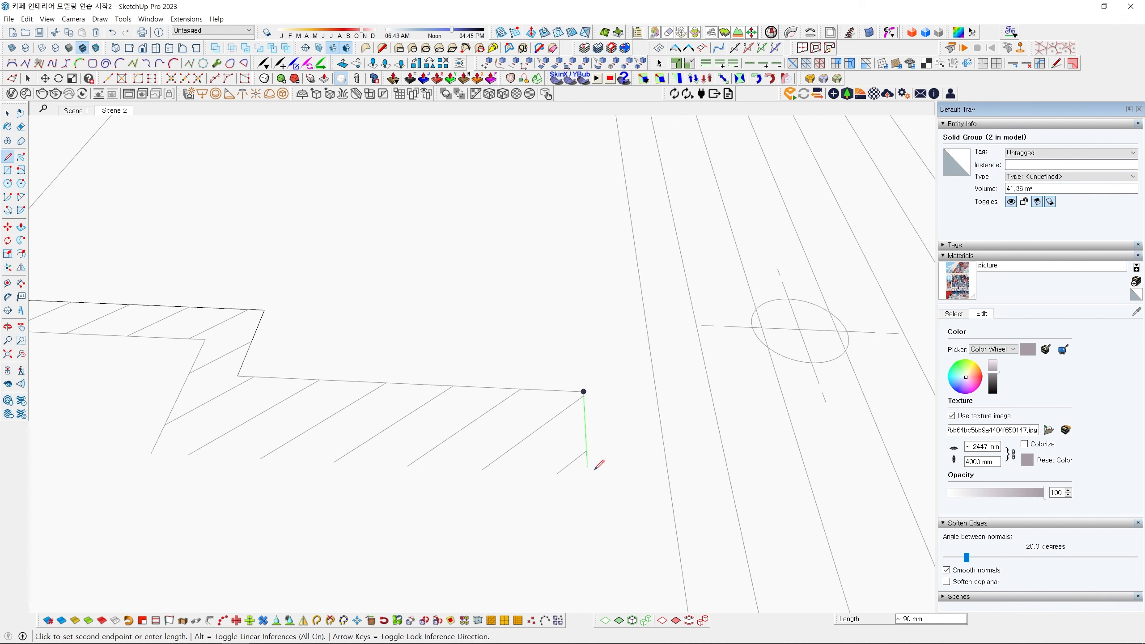
Square off the far end of the stepped section and trace its inner edge back to the start, closing the profile.
key("Left")
left_click(152, 452)
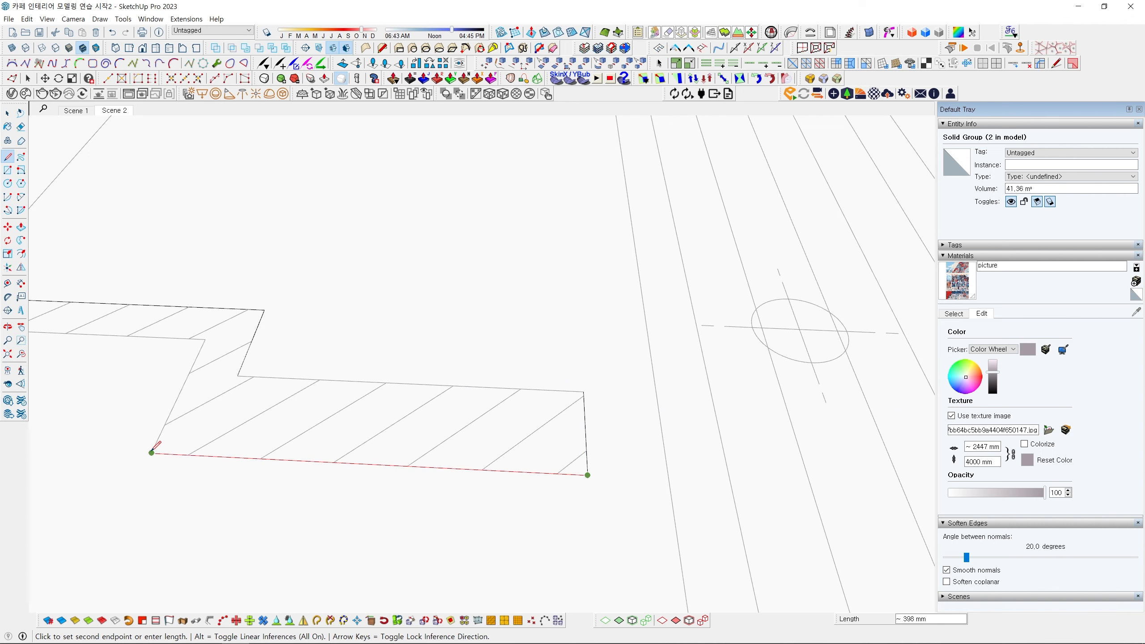
left_click(205, 340)
scroll(158, 338, "down", 2)
middle_click_drag(158, 338, 638, 367, "shift")
scroll(485, 361, "up", 3)
left_click(491, 365)
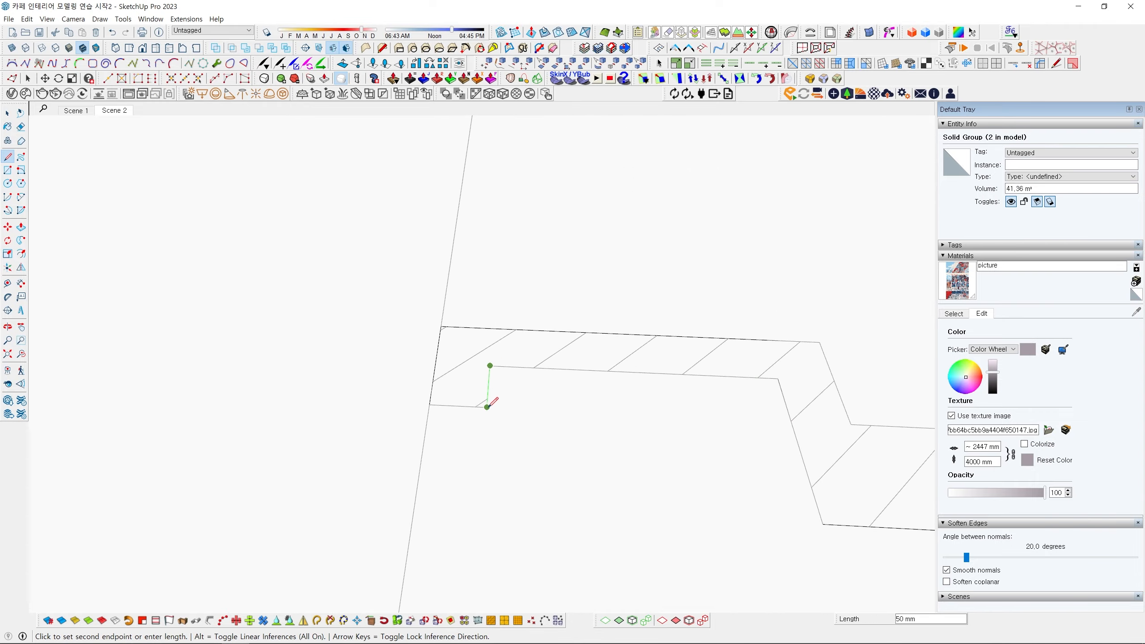
left_click(432, 405)
Rotate the traced profile face with its edges 90 degrees about the red axis, standing it upright on the ceiling plan.
key("space")
left_click(460, 394)
scroll(458, 394, "down", 4)
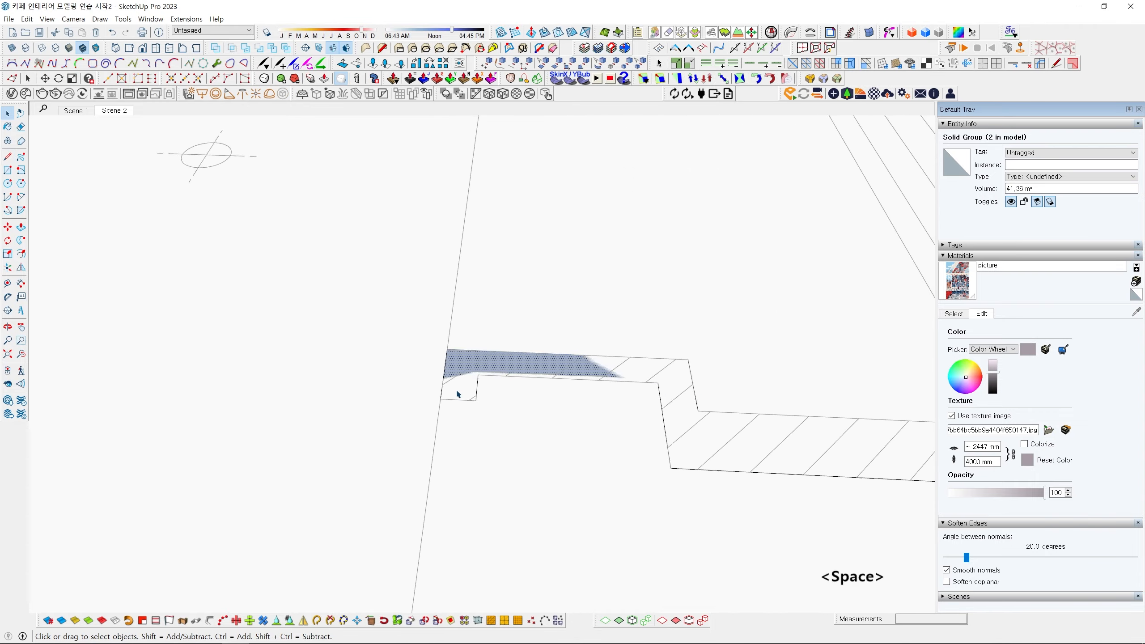
middle_click_drag(458, 394, 611, 425)
double_click(467, 407)
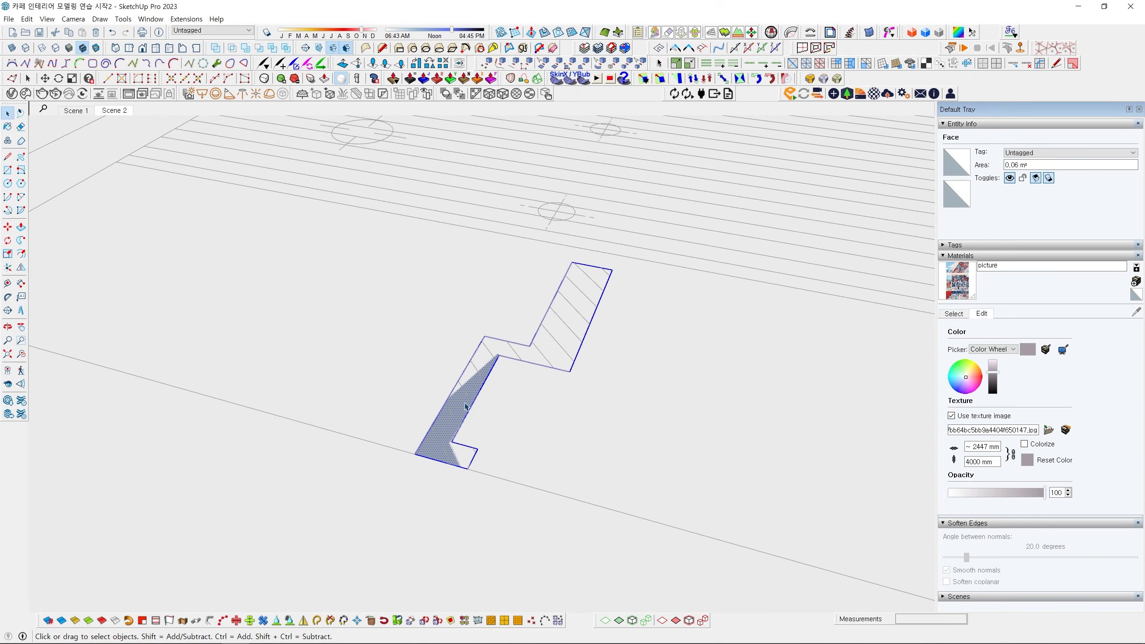
middle_click_drag(467, 407, 510, 382)
key("q")
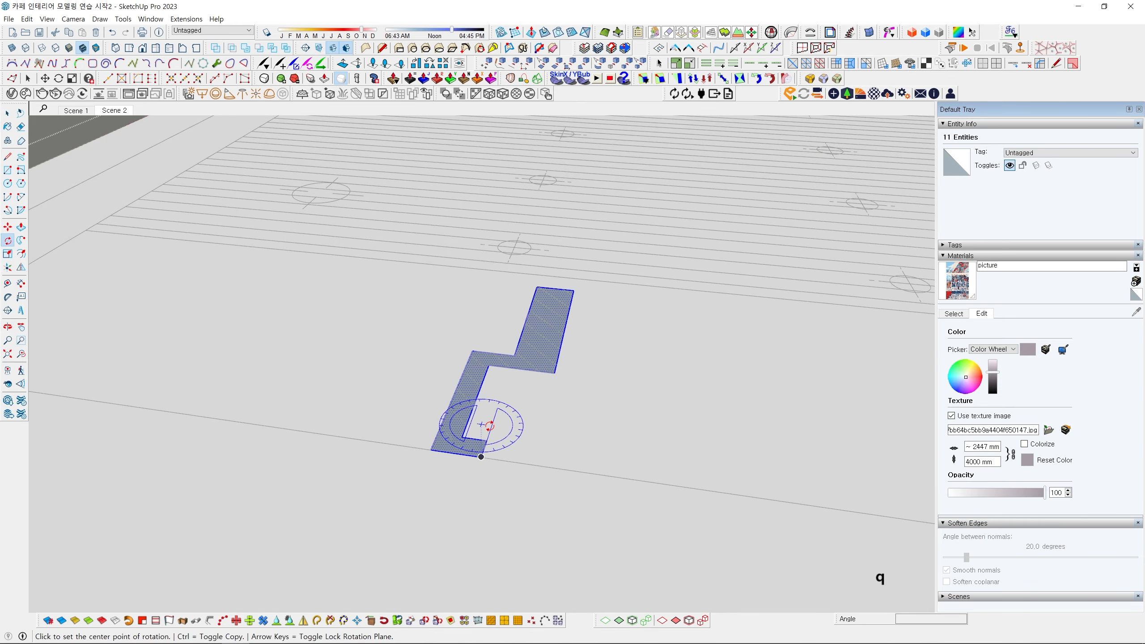
key("Left")
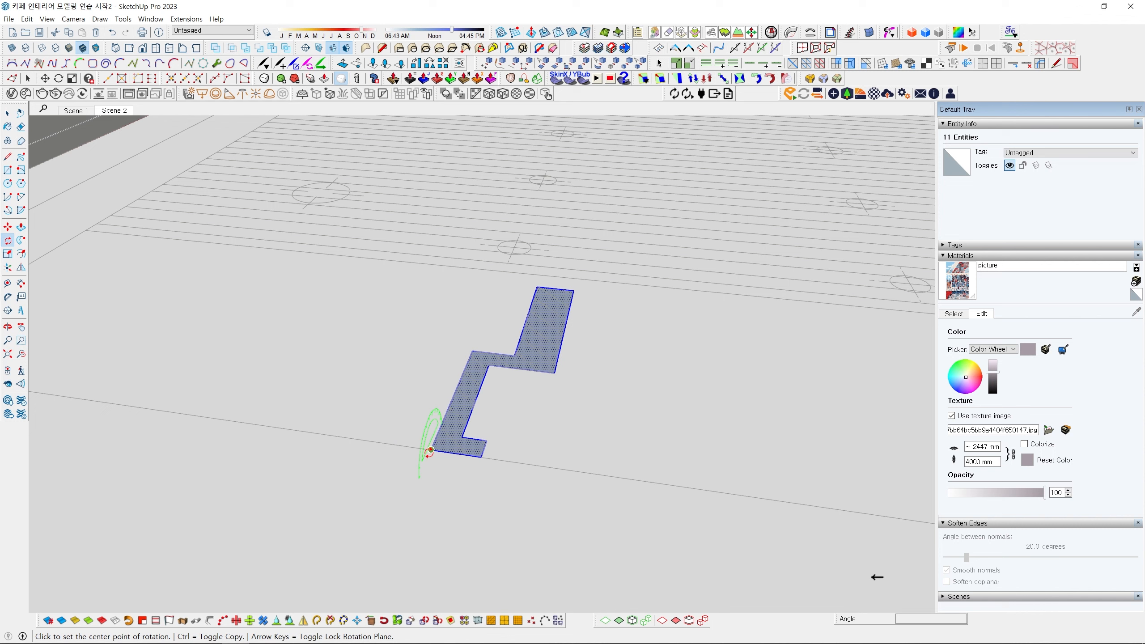
left_click(430, 450)
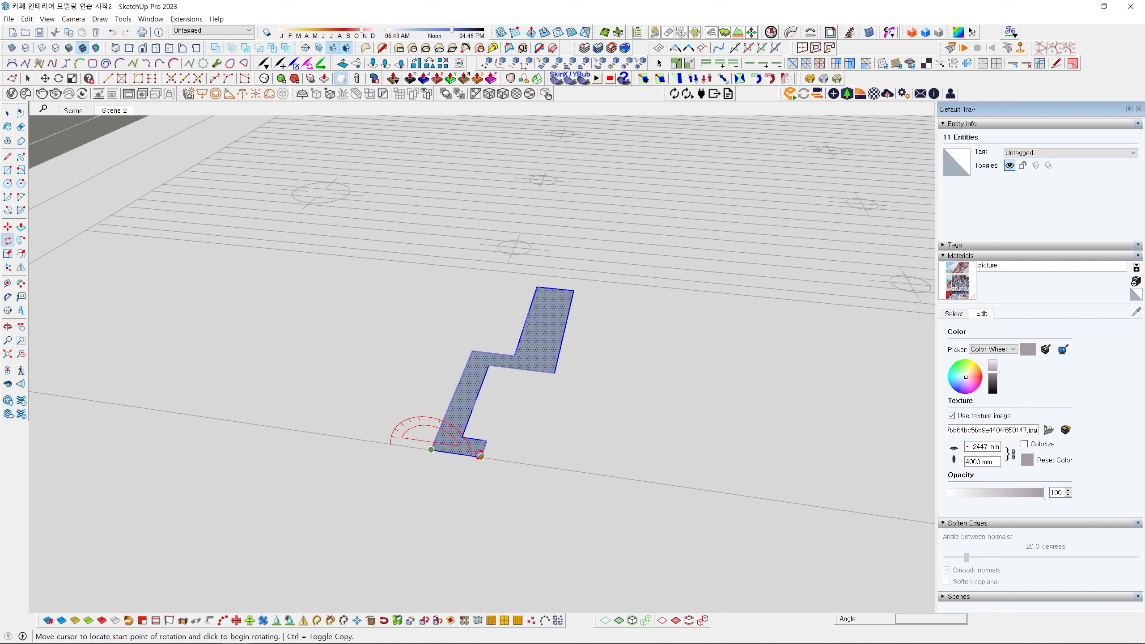
left_click(480, 455)
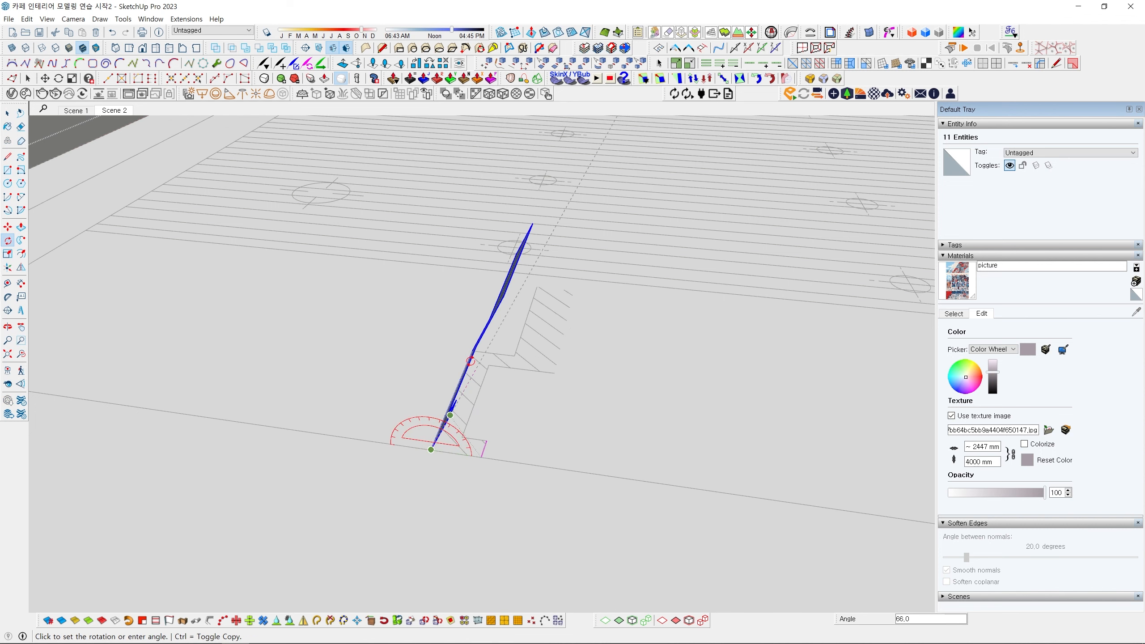
left_click(422, 299)
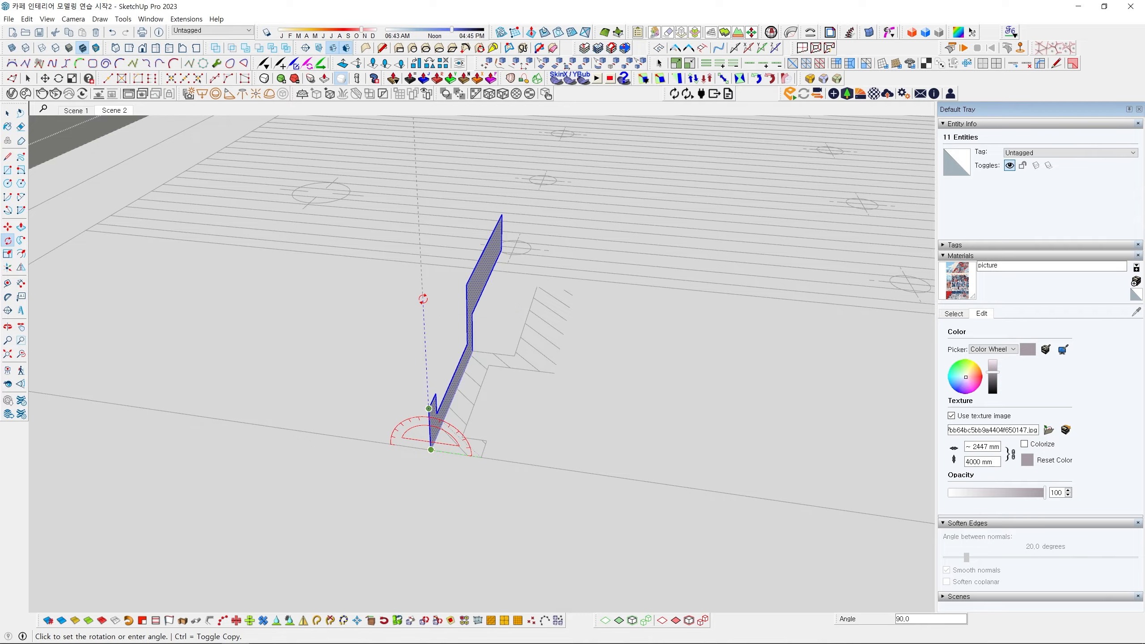
scroll(461, 429, "down", 5)
key("space")
Examine the upright stepped profile against the section detail and the hatched area on the ceiling plan.
middle_click_drag(486, 455, 301, 414)
scroll(306, 434, "up", 5)
scroll(361, 345, "up", 3)
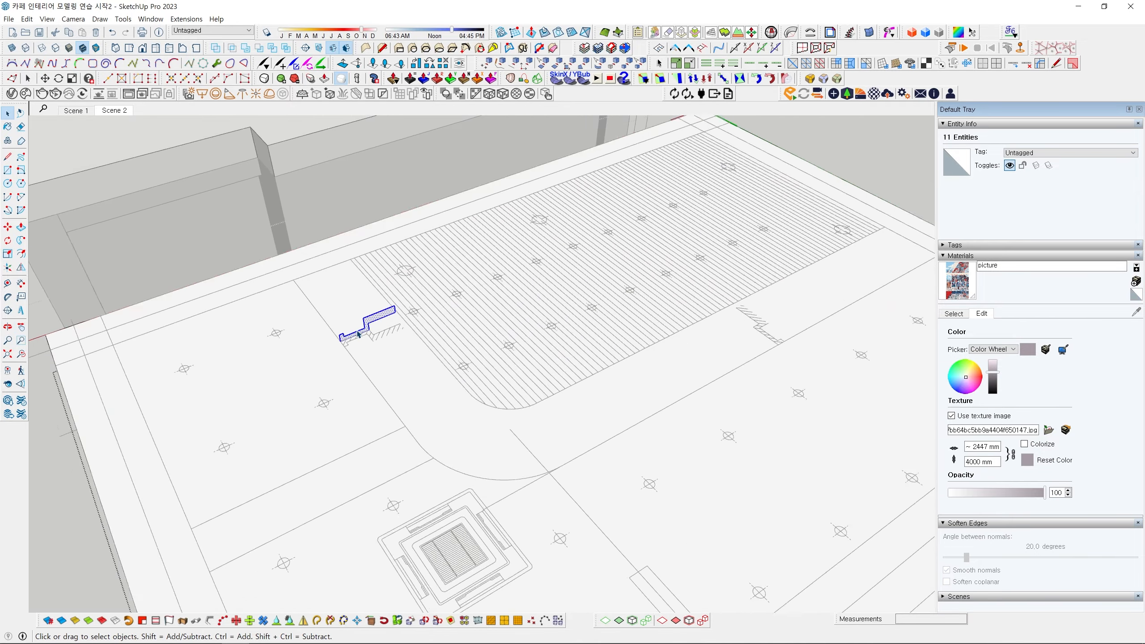
scroll(370, 339, "down", 3)
middle_click_drag(374, 338, 501, 284)
scroll(496, 390, "up", 5)
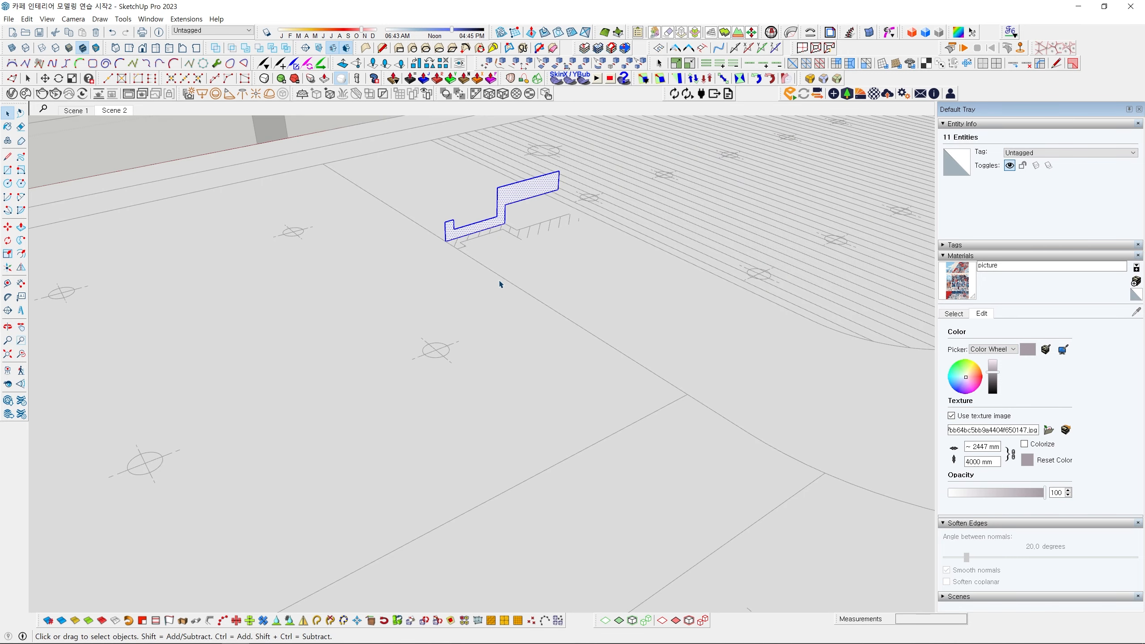
scroll(502, 234, "up", 2)
middle_click_drag(503, 226, 524, 256)
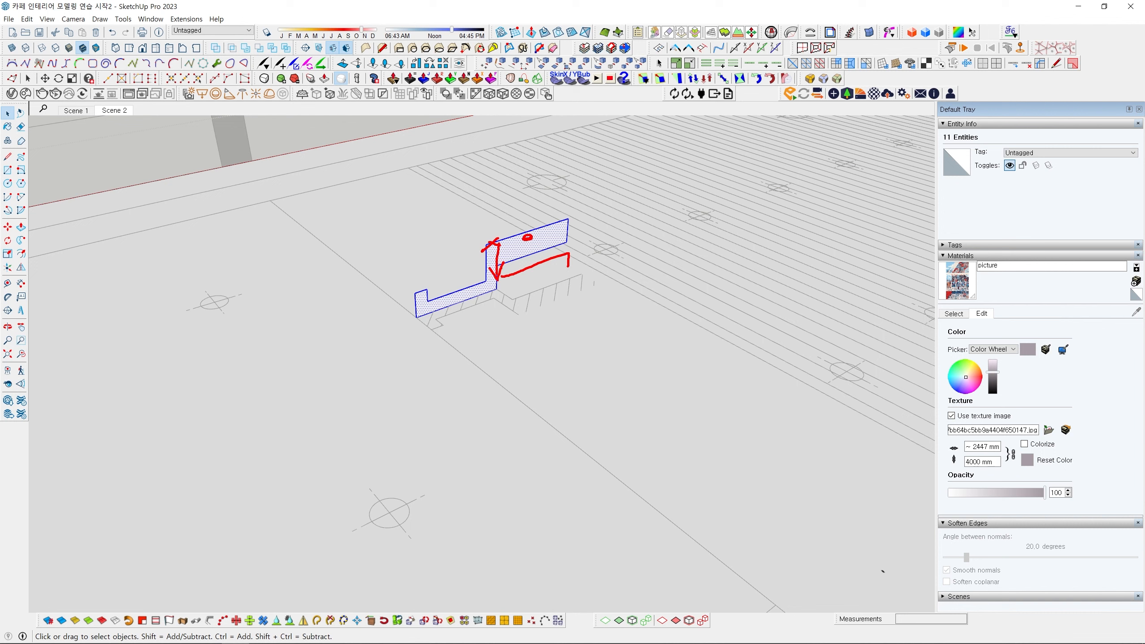
Flip the upright stepped profile upside down by scaling it vertically by -1.
key("Escape")
key("s")
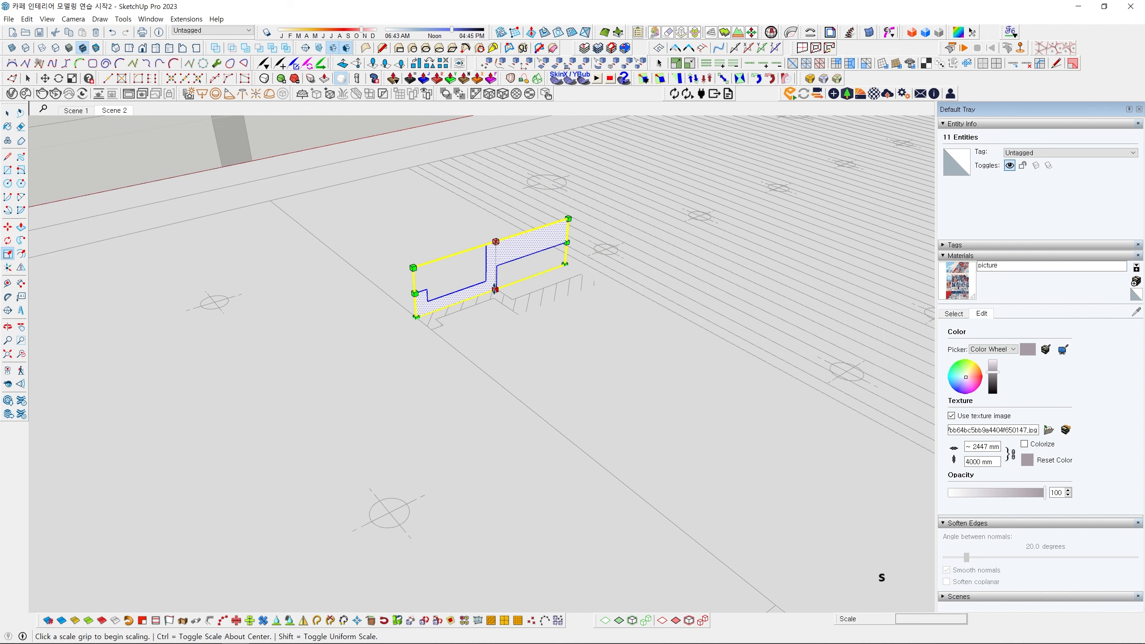
left_click(496, 291)
type("-1")
key("Return")
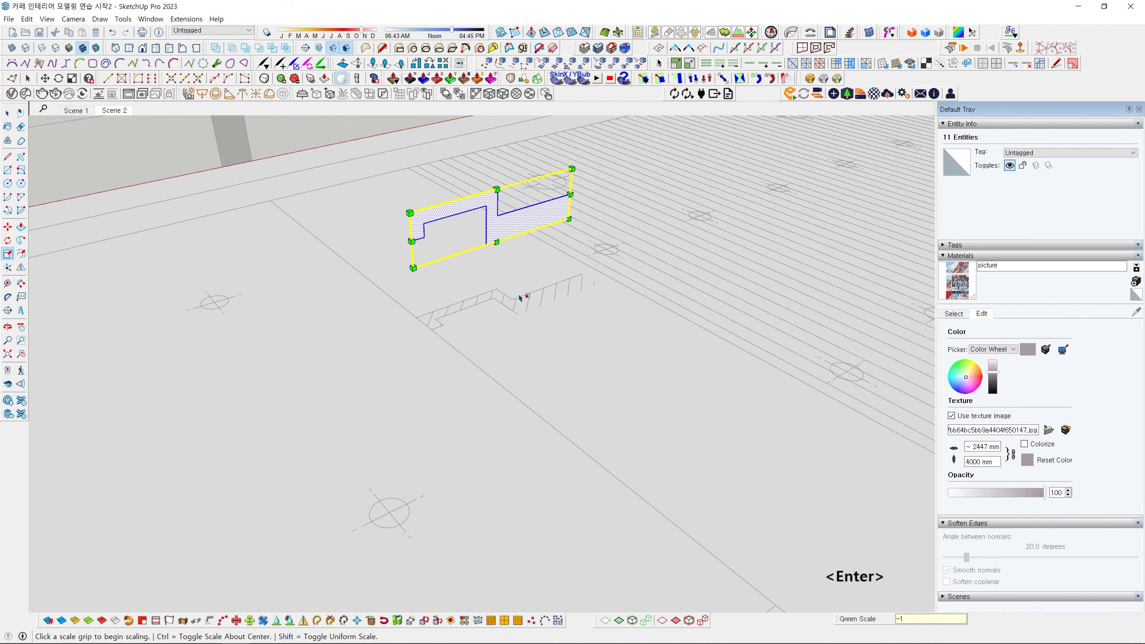
Move the flipped profile 200 mm straight down toward the ceiling plan.
key("m")
left_click(487, 246)
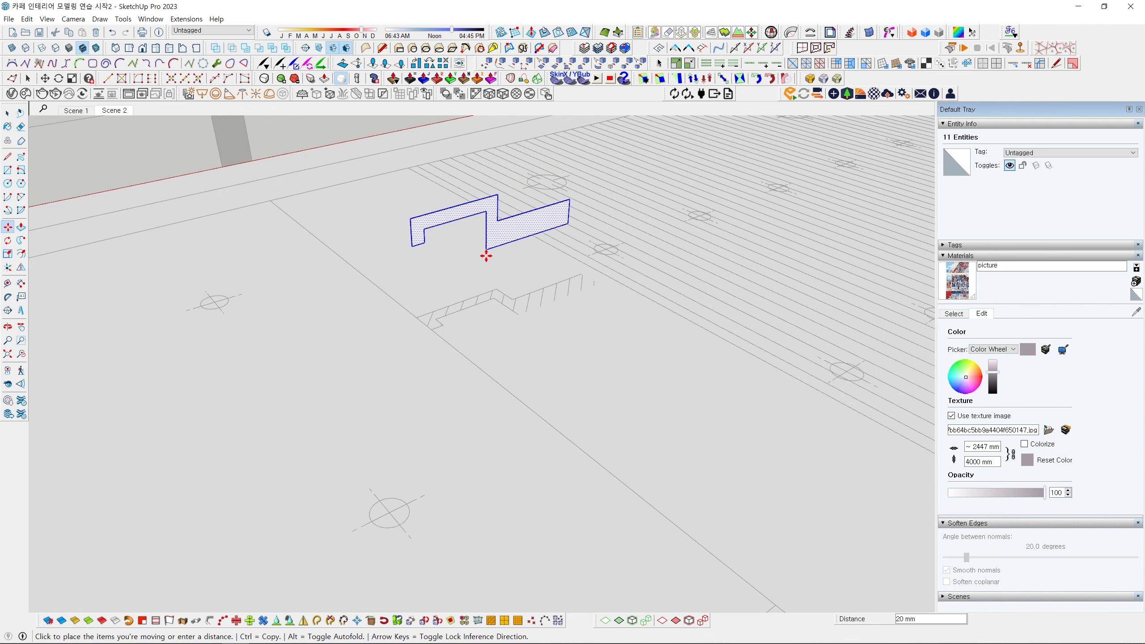
type("200")
key("Return")
scroll(492, 328, "down", 3)
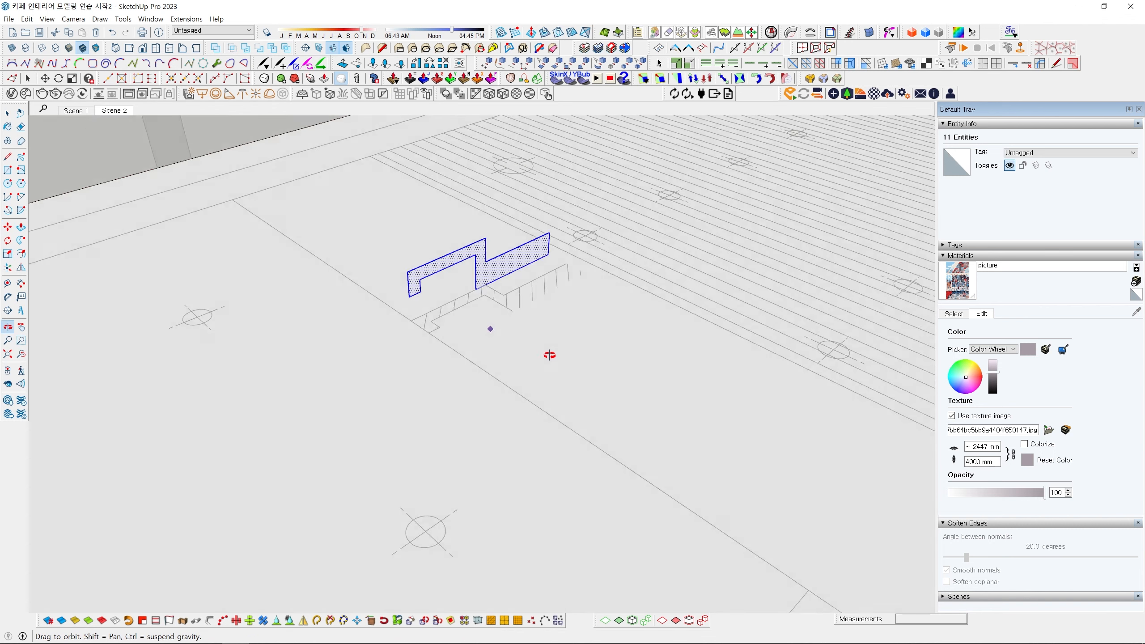
Move the profile about 1350 mm along the outer plan line to that line's end near the wall.
scroll(491, 327, "up", 3)
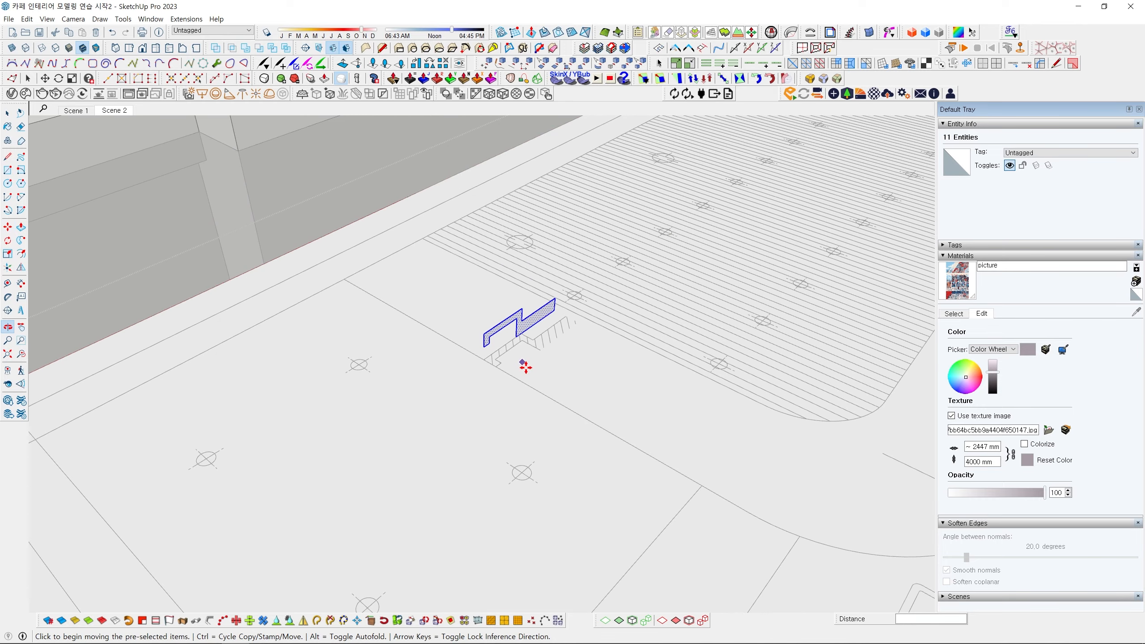
key("m")
left_click(465, 372)
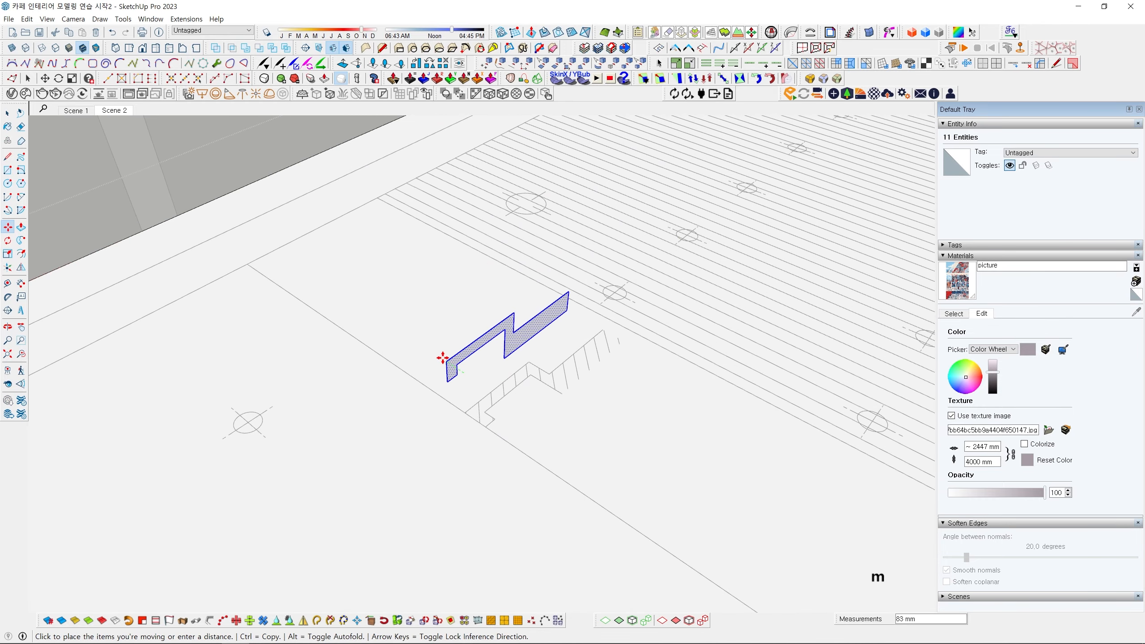
left_click(247, 266)
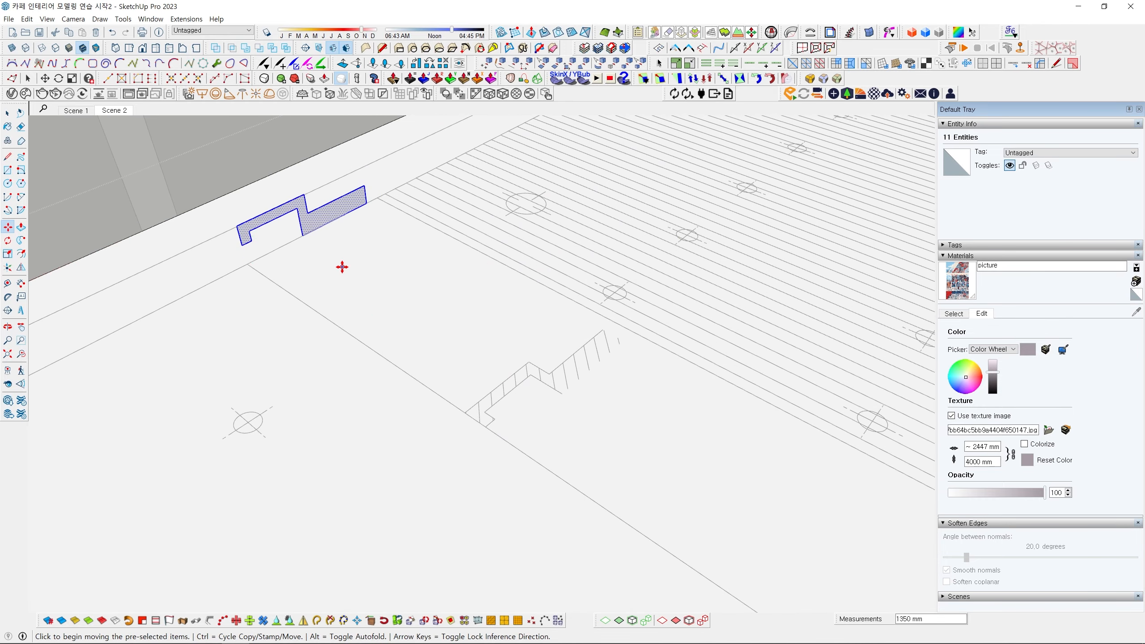
scroll(343, 264, "down", 6)
key("space")
scroll(385, 271, "up", 8)
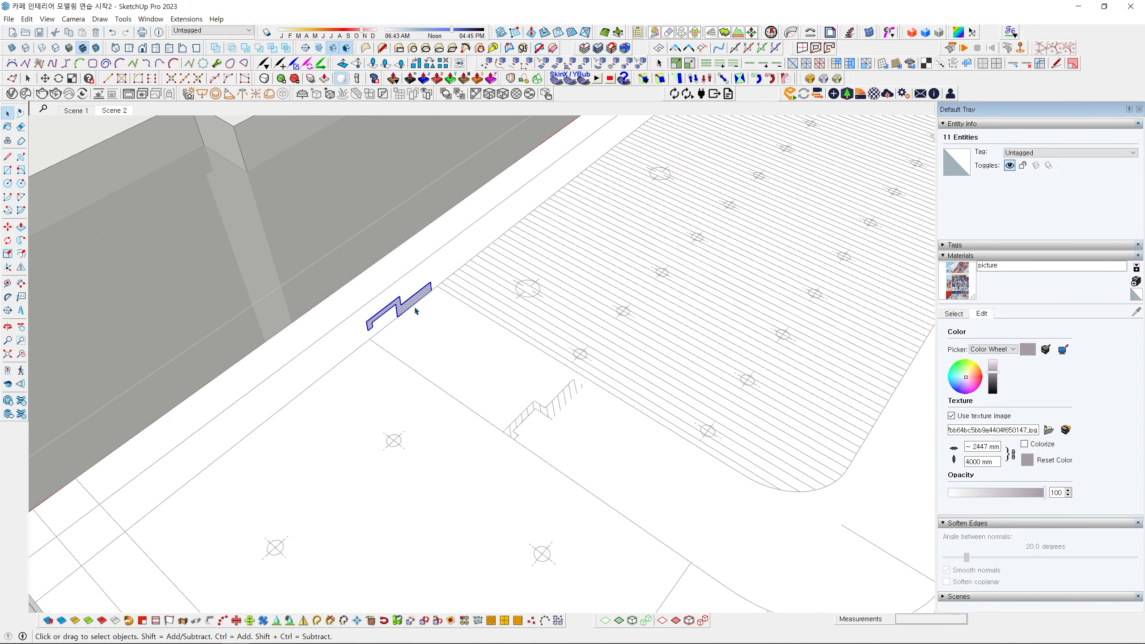
Close the ceiling slab component and open the CAD plan group for editing.
scroll(415, 312, "down", 4)
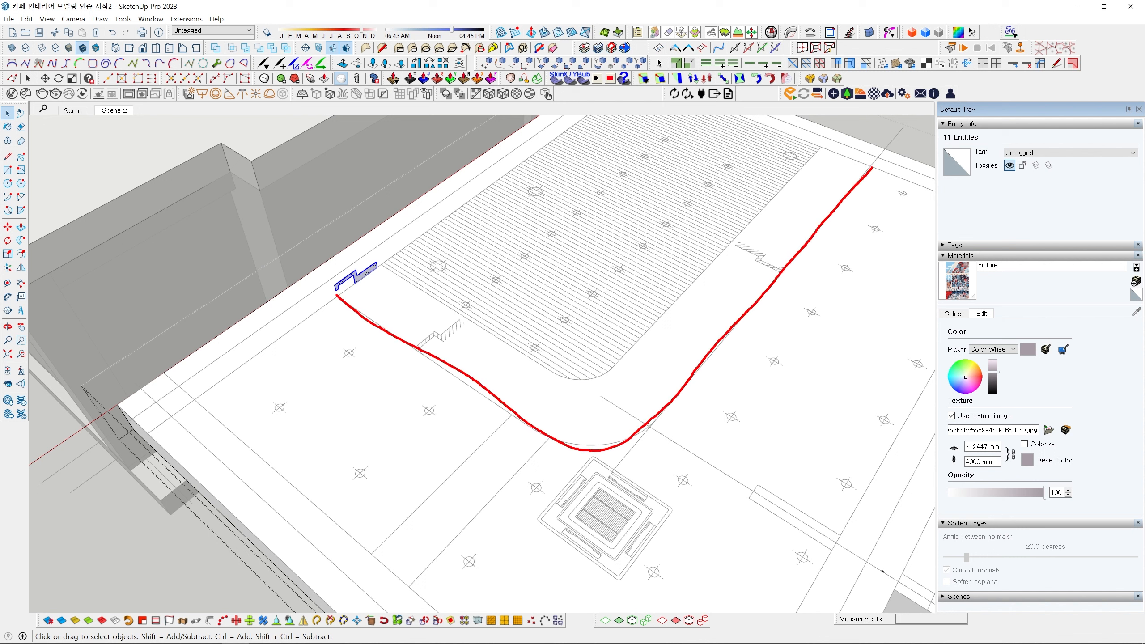
key("Escape")
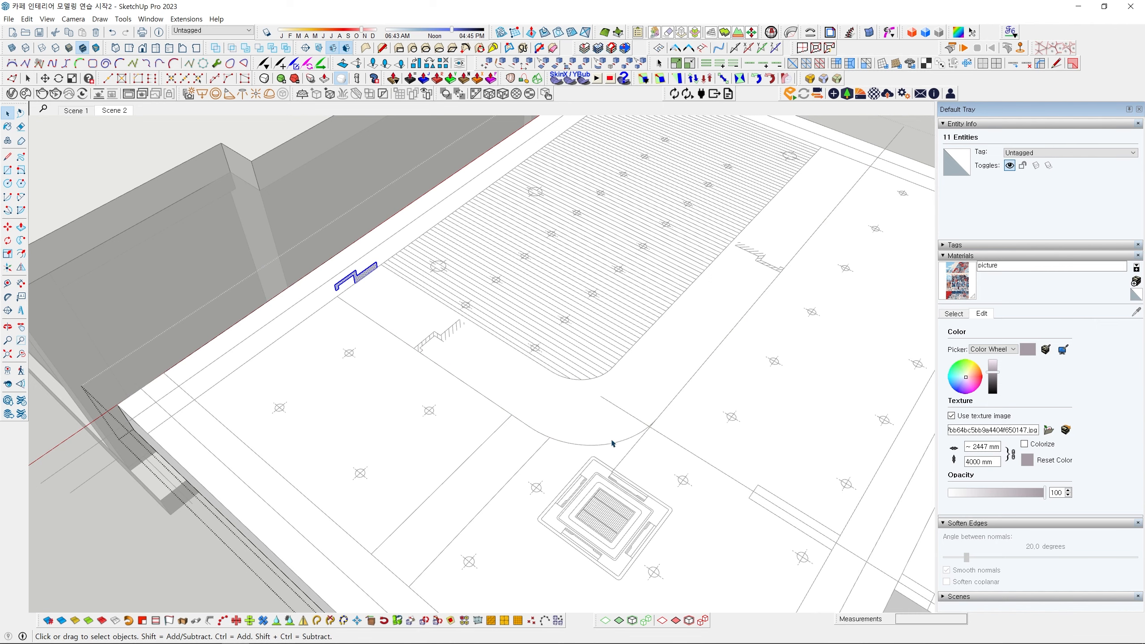
left_click(809, 241)
scroll(789, 234, "down", 3)
scroll(739, 225, "down", 2)
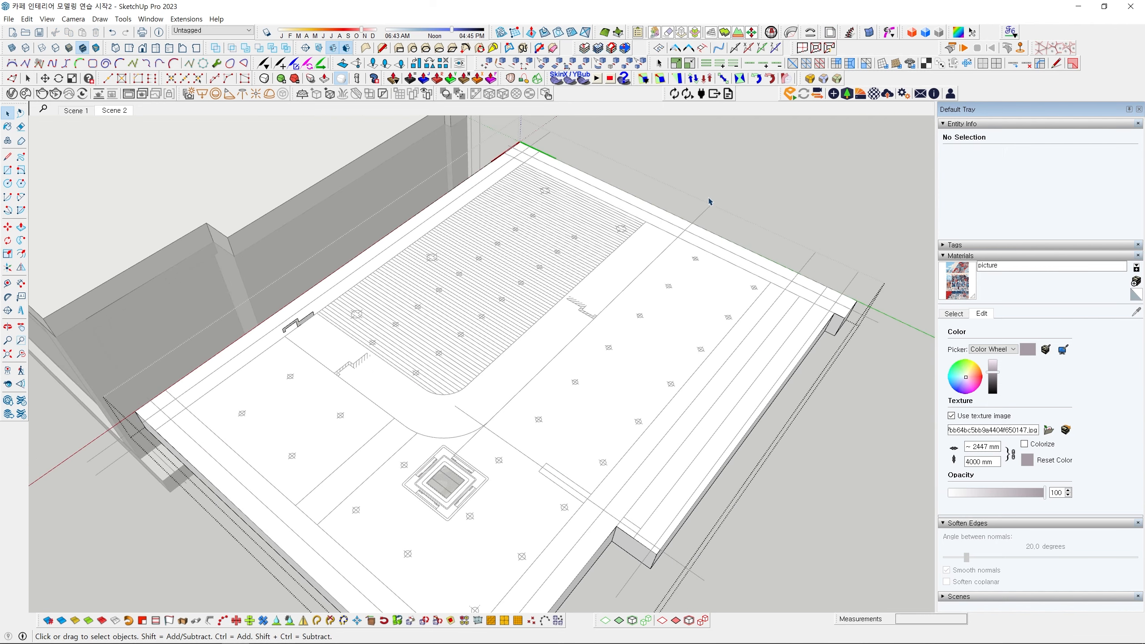
scroll(717, 203, "up", 3)
left_click(708, 213)
scroll(708, 213, "down", 3)
middle_click_drag(709, 213, 689, 261)
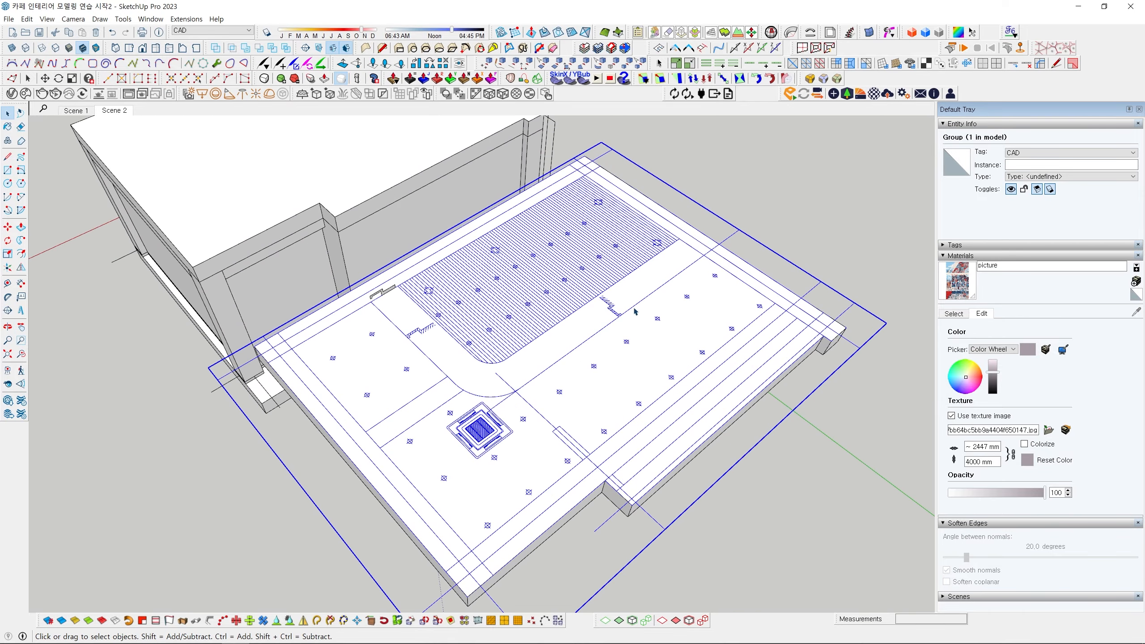
scroll(700, 263, "up", 3)
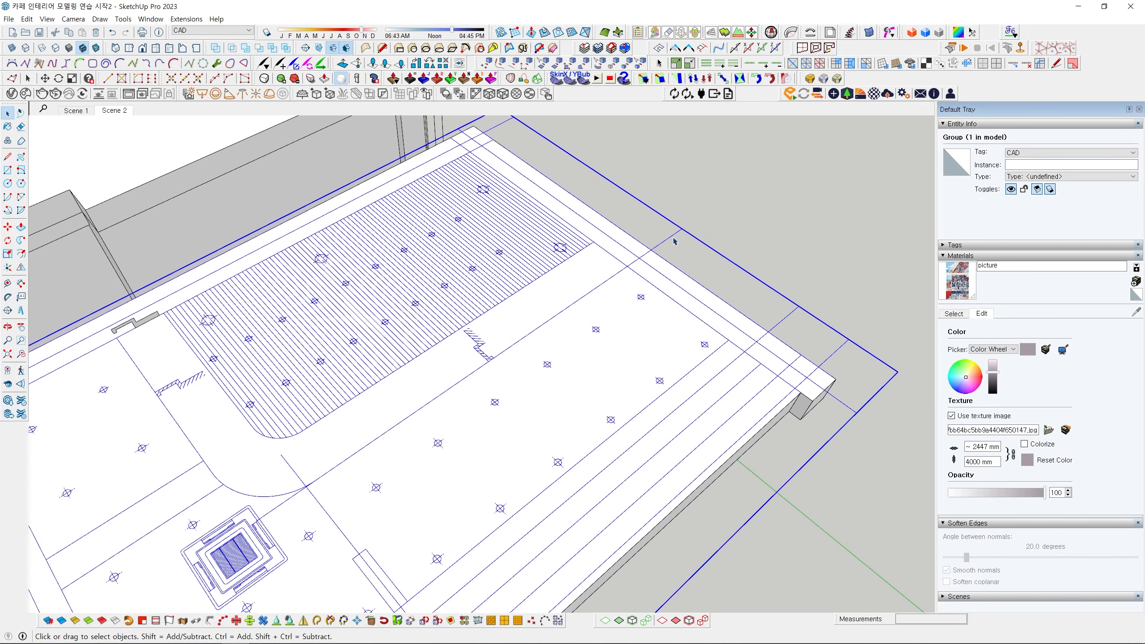
left_click(672, 239)
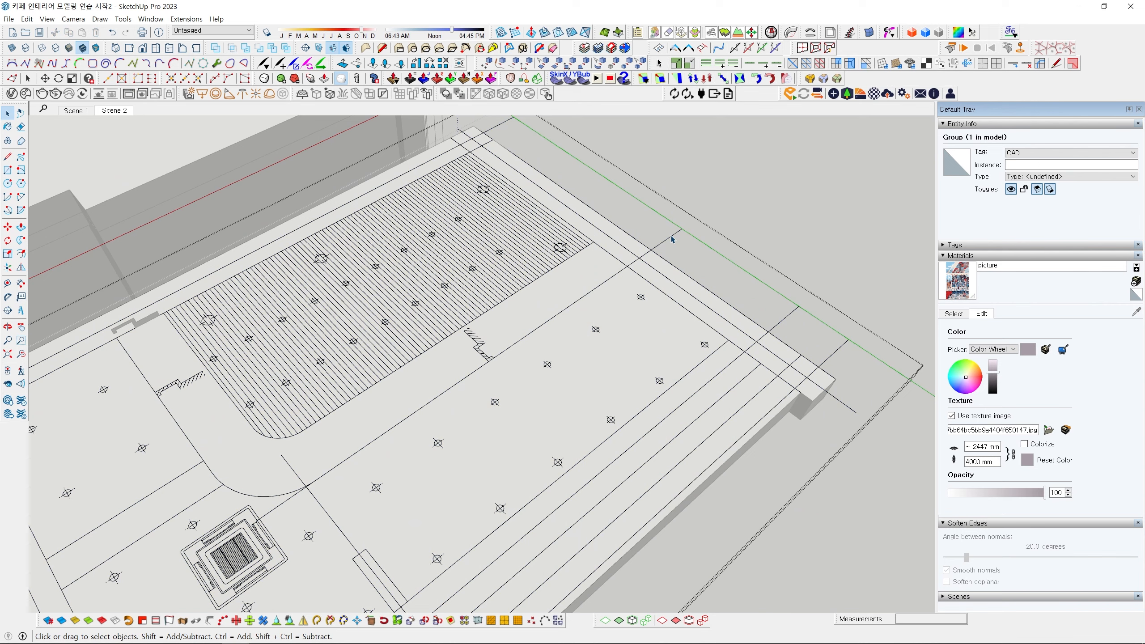
Select the long straight edges of the outer border line beside the hatched area, including the short pieces at the section symbol.
left_click(618, 276)
scroll(615, 279, "down", 2)
scroll(604, 307, "up", 6)
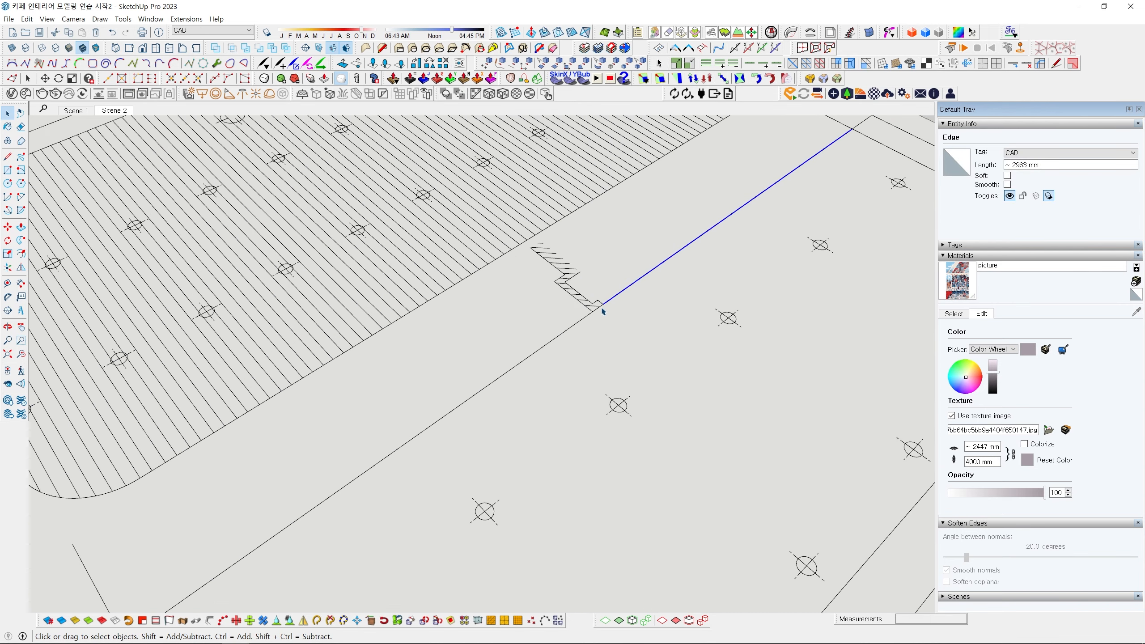
scroll(603, 309, "up", 2)
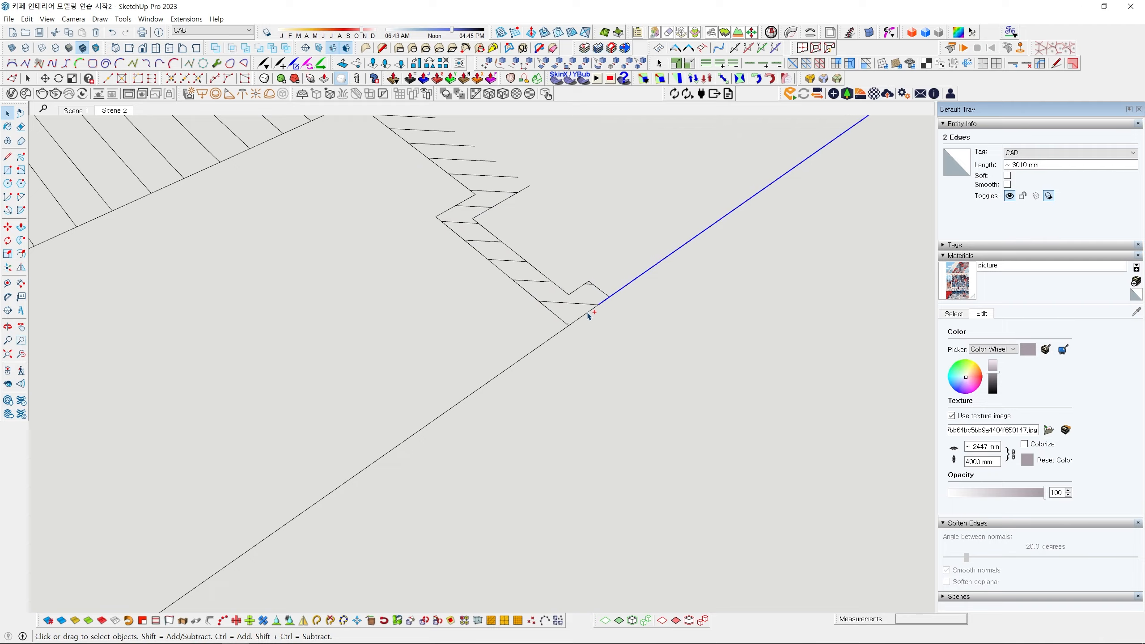
left_click(589, 316, "ctrl")
scroll(570, 325, "up", 5)
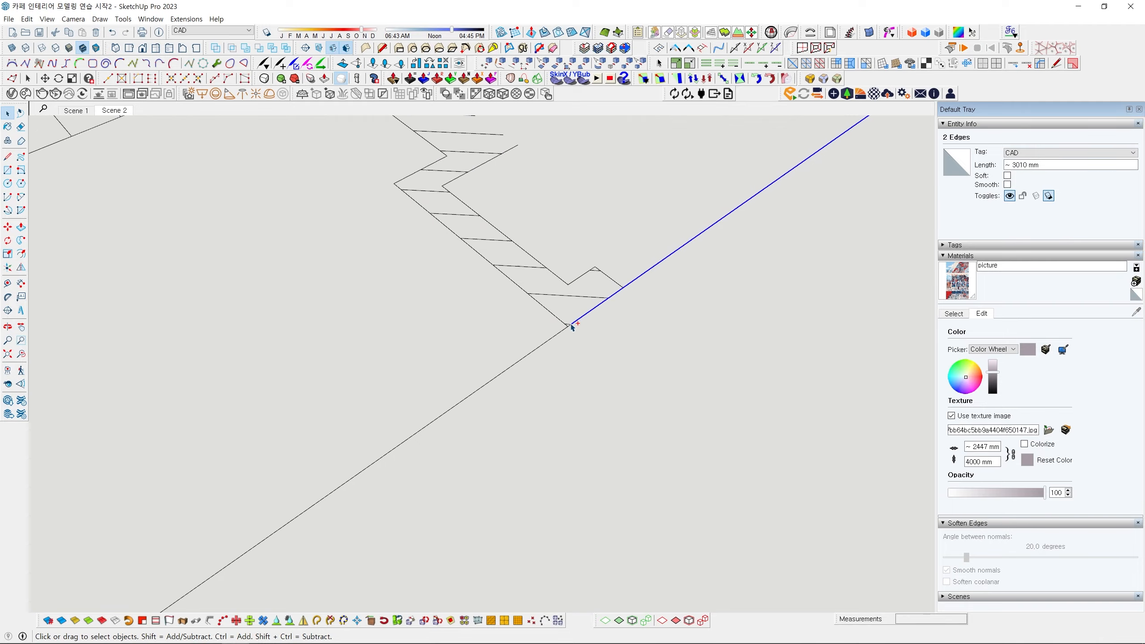
left_click(556, 341, "ctrl")
scroll(541, 361, "down", 8)
middle_click_drag(402, 460, 631, 342)
Add all the segments of the border line's rounded corner to the selection.
scroll(668, 338, "up", 10)
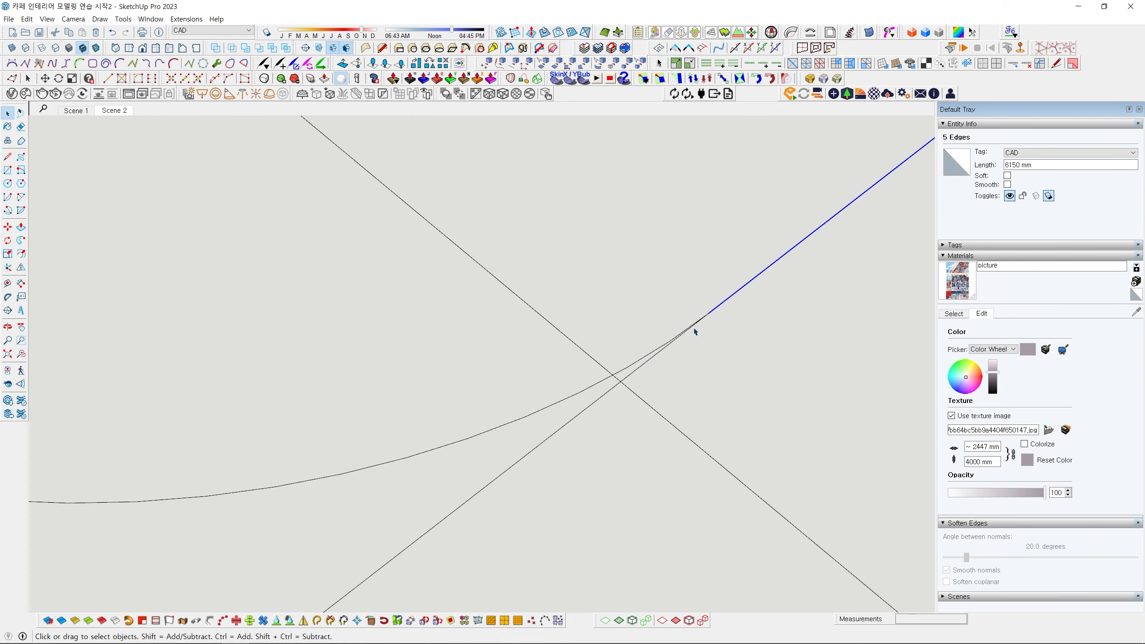
scroll(694, 330, "up", 4)
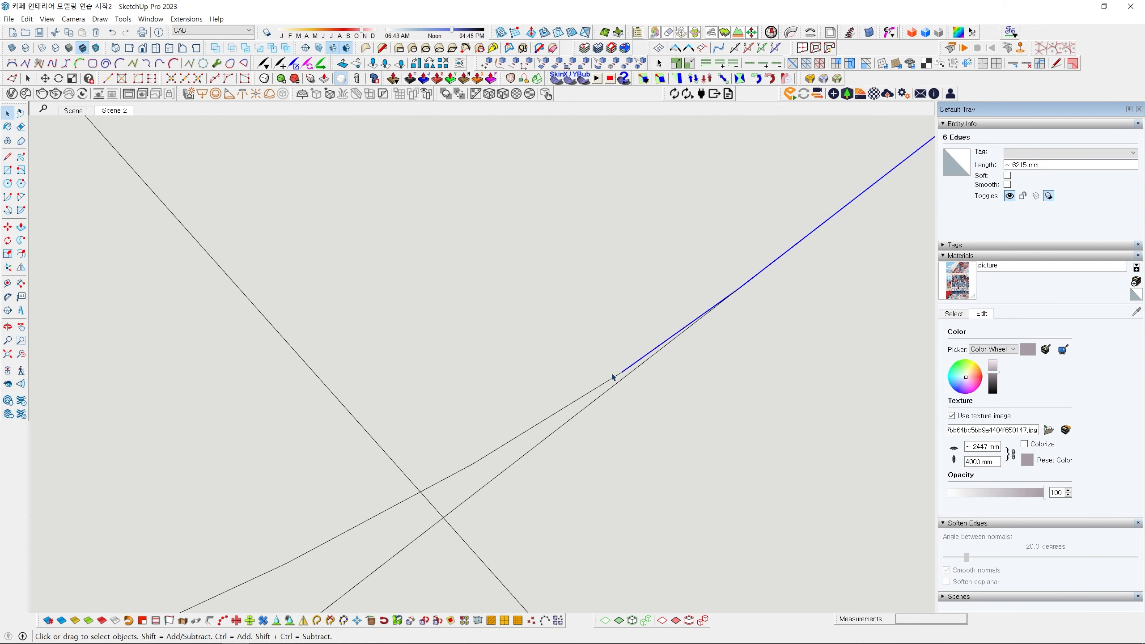
scroll(541, 425, "down", 2)
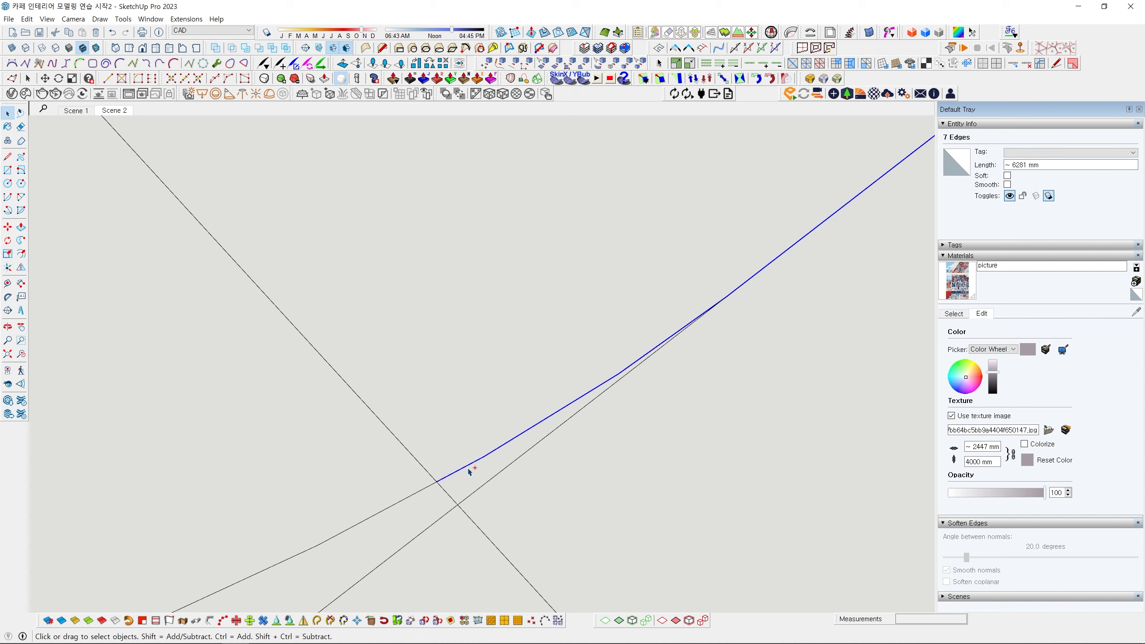
left_click(427, 491, "ctrl")
middle_click_drag(427, 491, 691, 357)
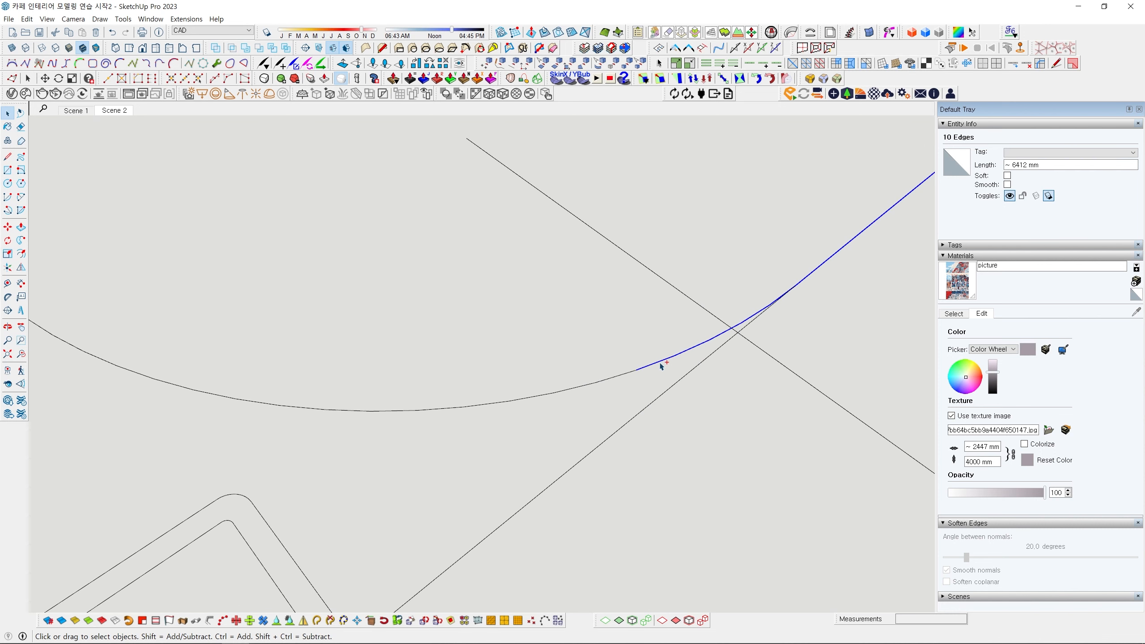
scroll(631, 396, "down", 3)
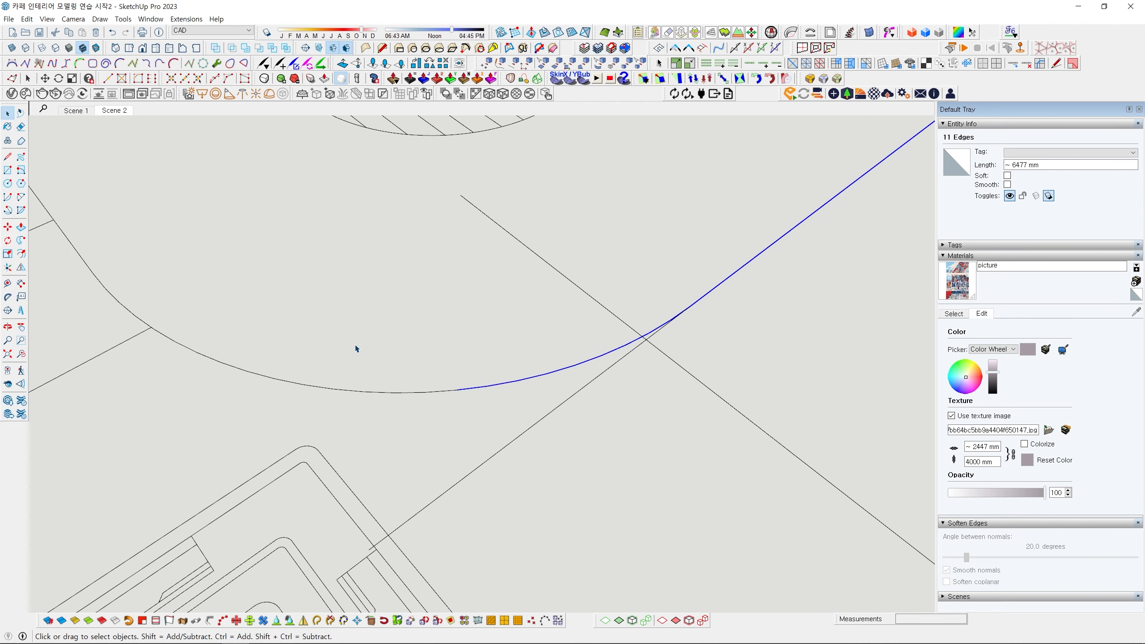
middle_click_drag(356, 349, 551, 352)
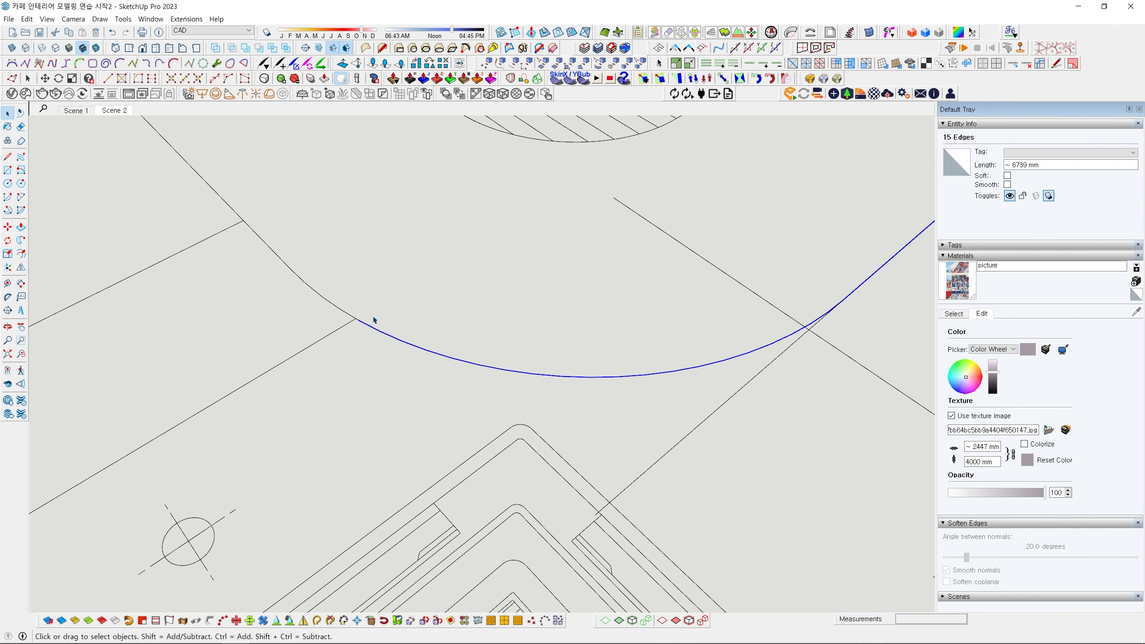
scroll(445, 373, "up", 3)
scroll(489, 377, "up", 3)
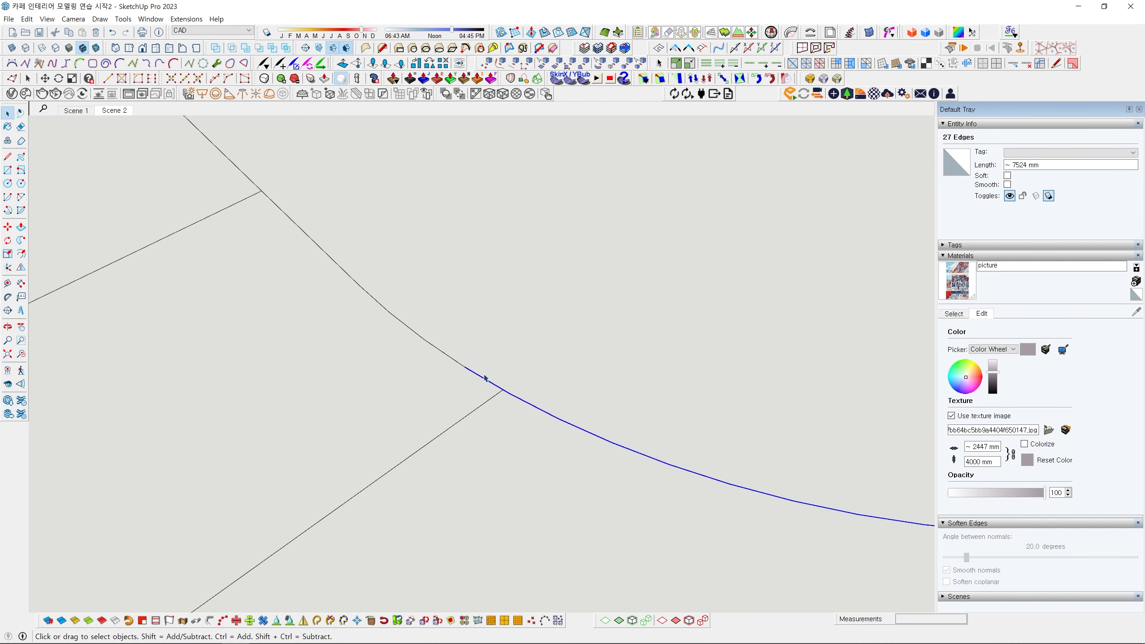
middle_click_drag(326, 250, 545, 427)
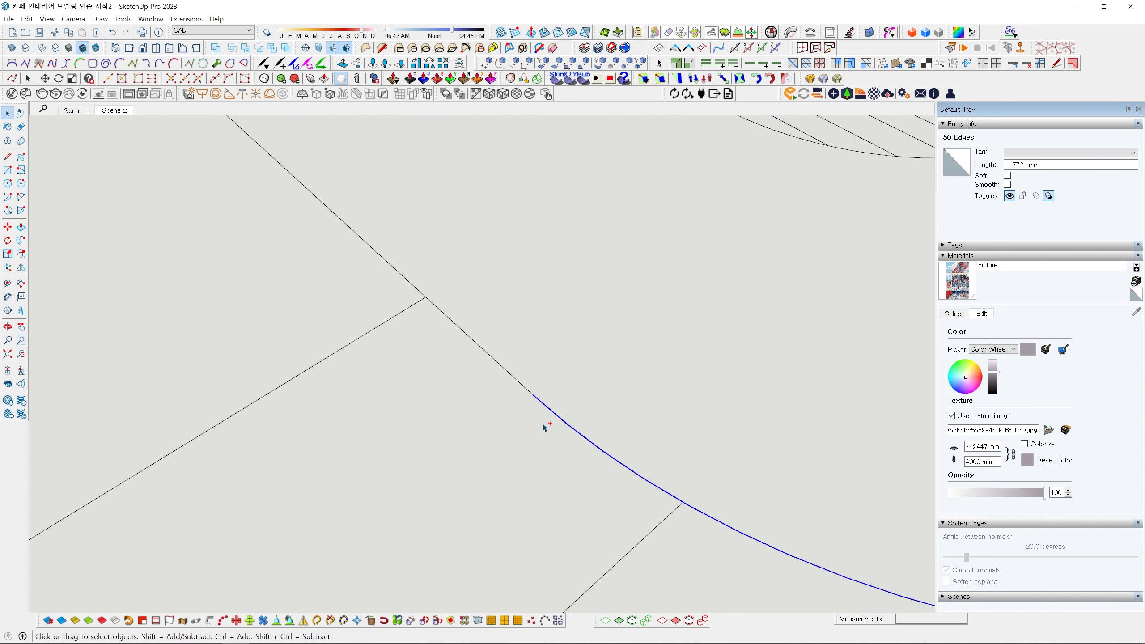
Extend the selection along the remaining straight border edges to the wall-side end, leaving out the branching line and including the short section-symbol pieces.
left_click_drag(439, 309, 413, 288)
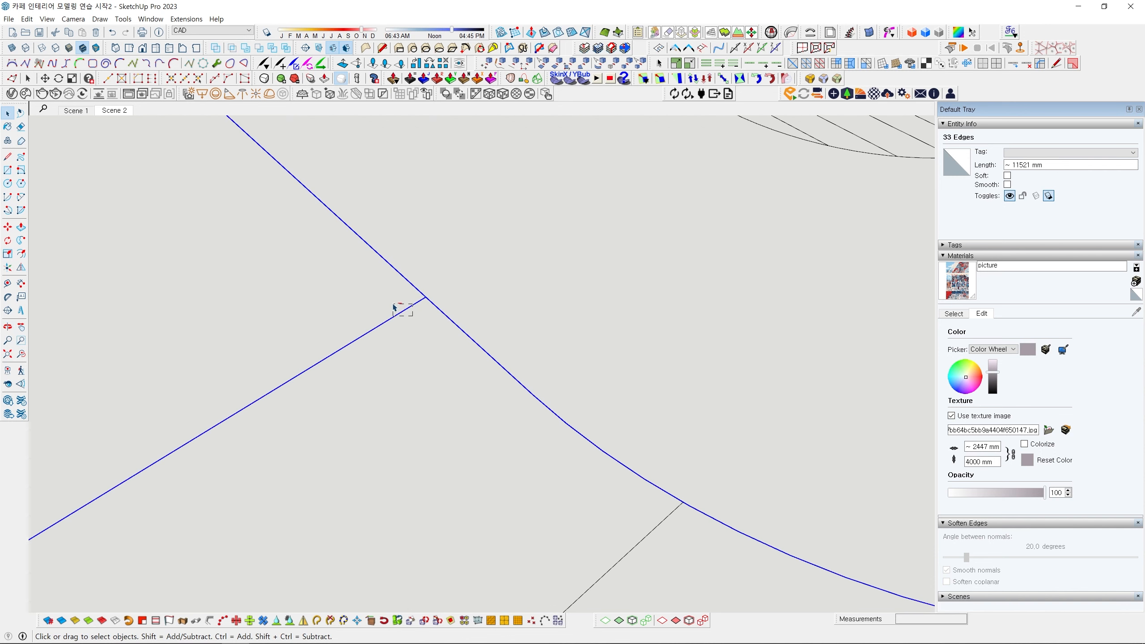
left_click(417, 289, "shift")
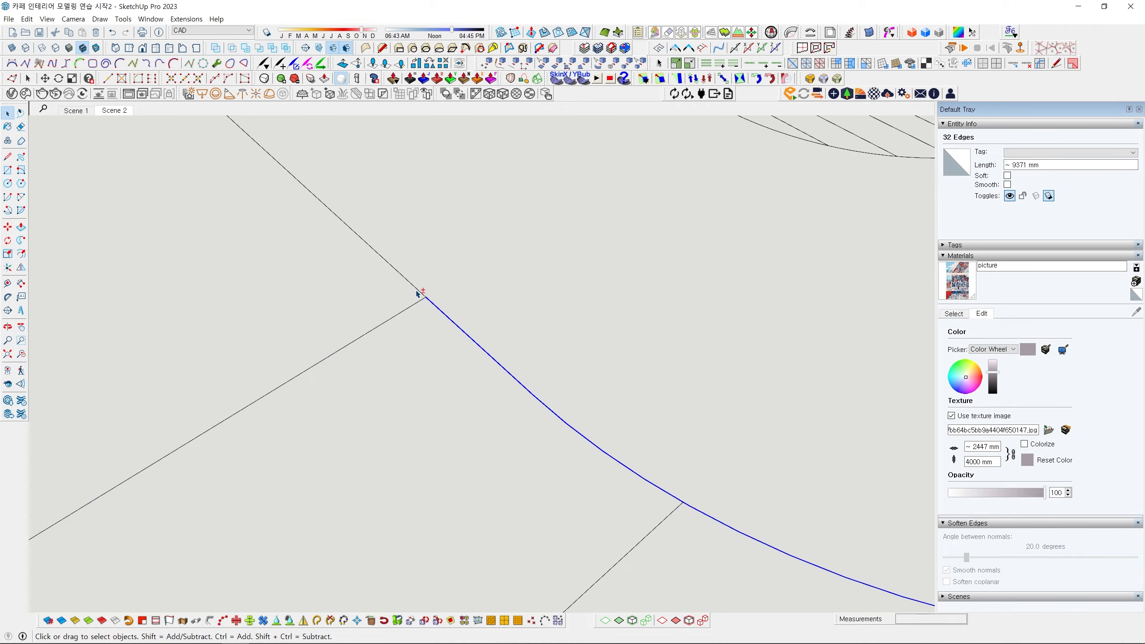
left_click(417, 290, "shift")
scroll(477, 276, "down", 10)
scroll(477, 270, "up", 5)
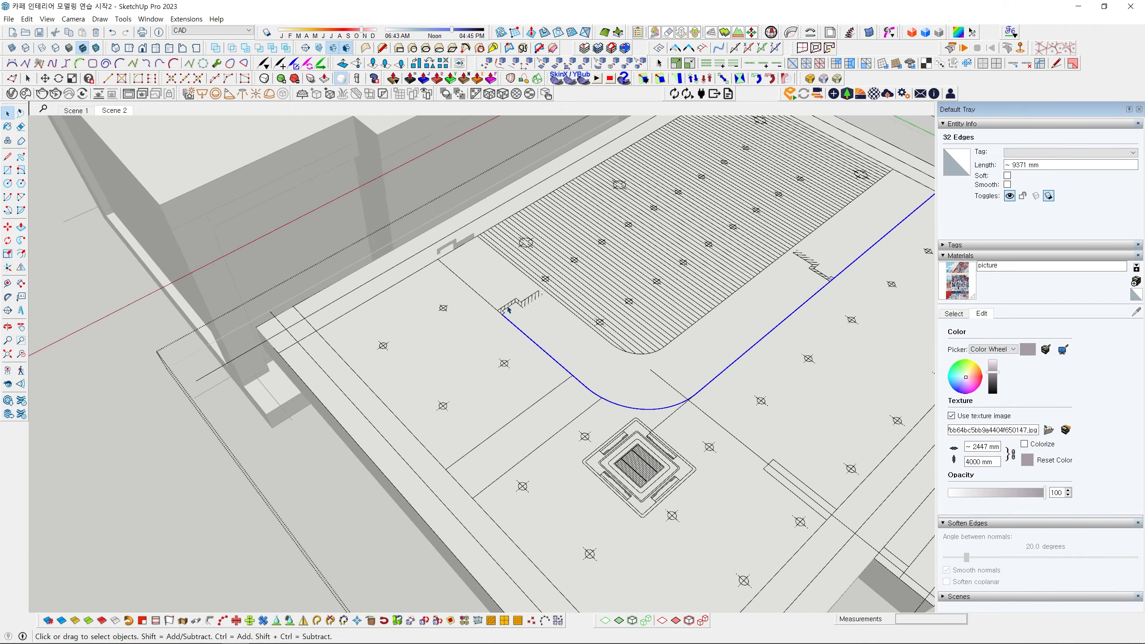
scroll(532, 358, "up", 10)
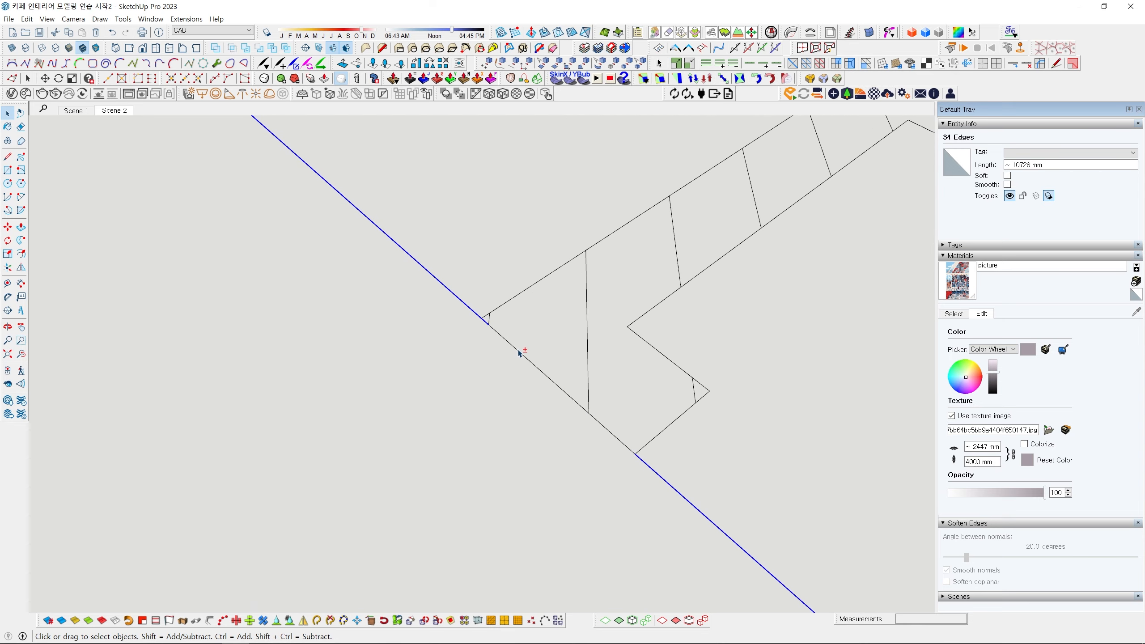
scroll(627, 433, "down", 11)
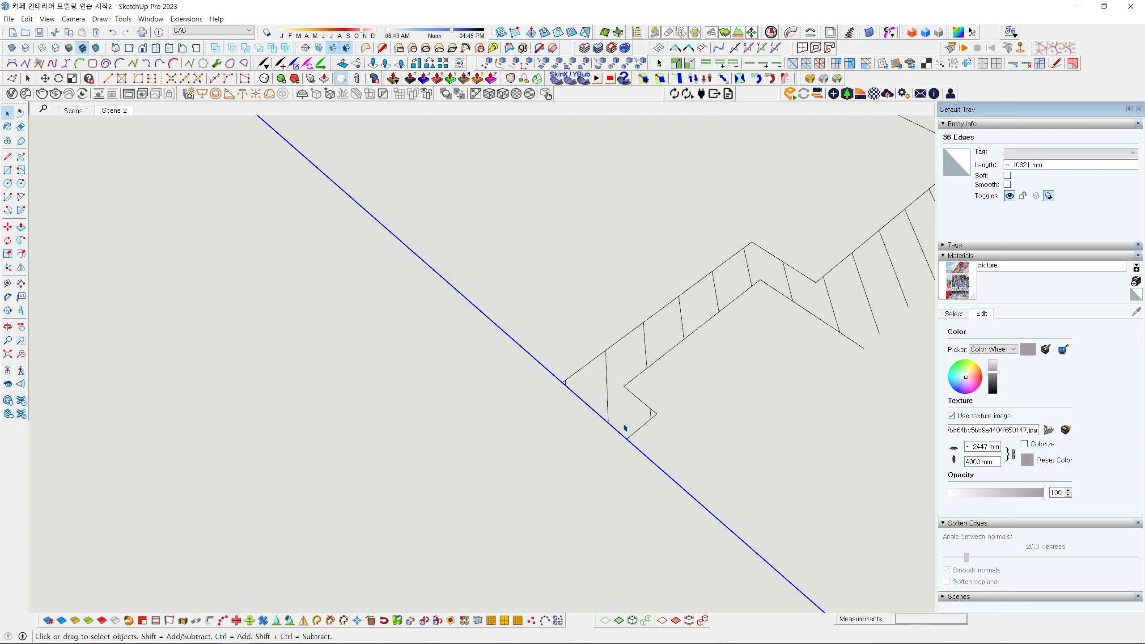
middle_click_drag(672, 419, 464, 348, "shift")
scroll(498, 347, "down", 6)
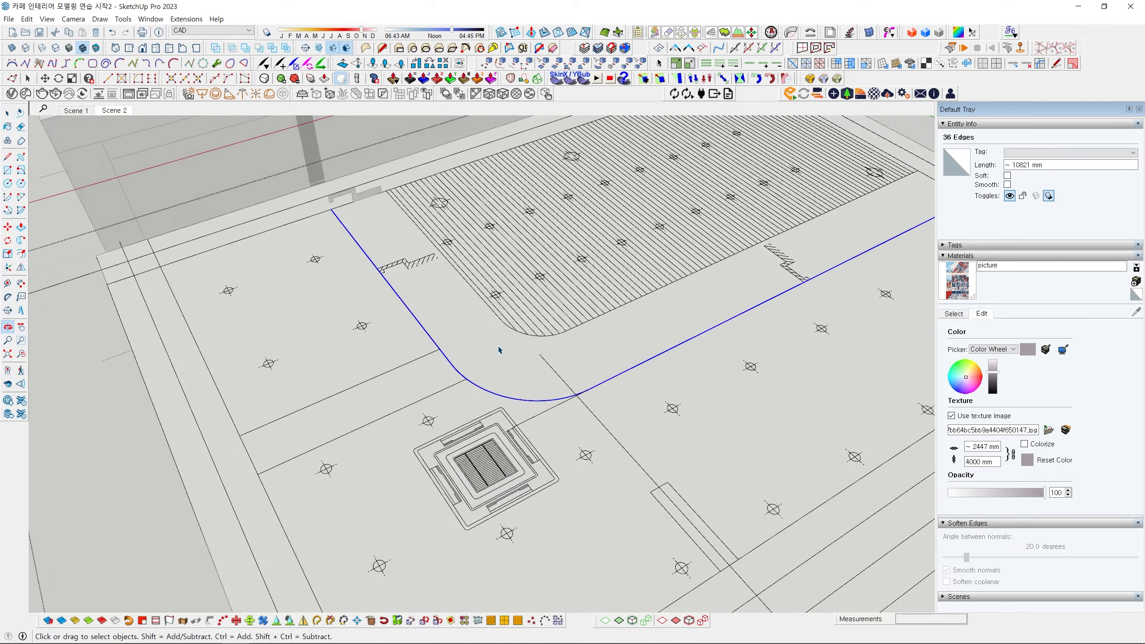
Copy the selected border path out of the CAD group and paste it in place inside the ceiling slab component.
scroll(403, 303, "up", 3)
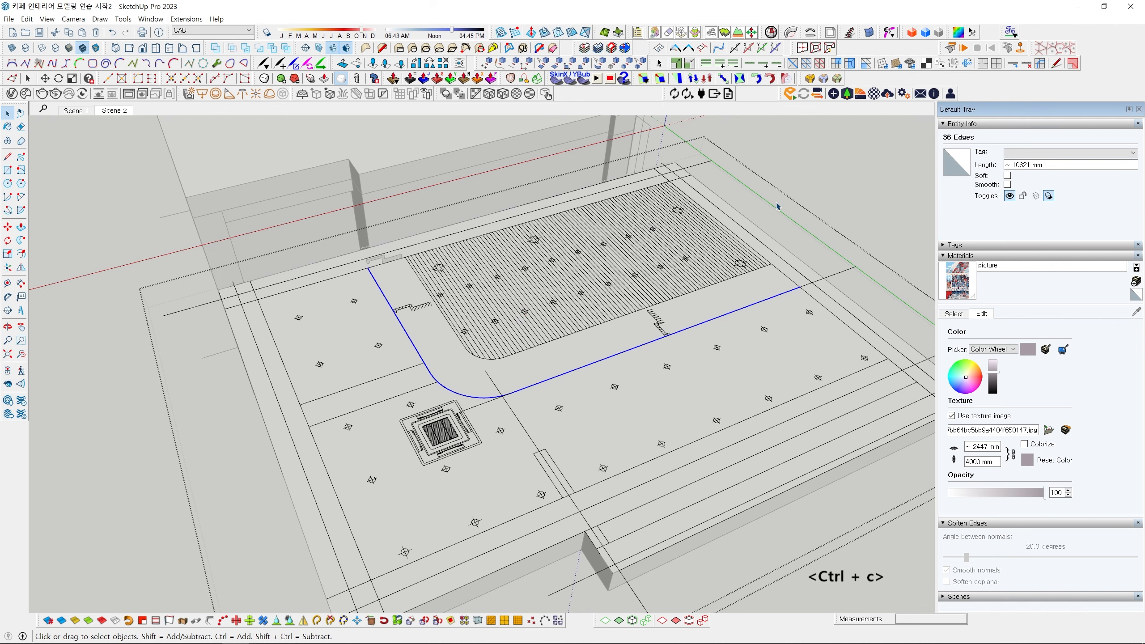
key("Escape")
double_click(808, 333)
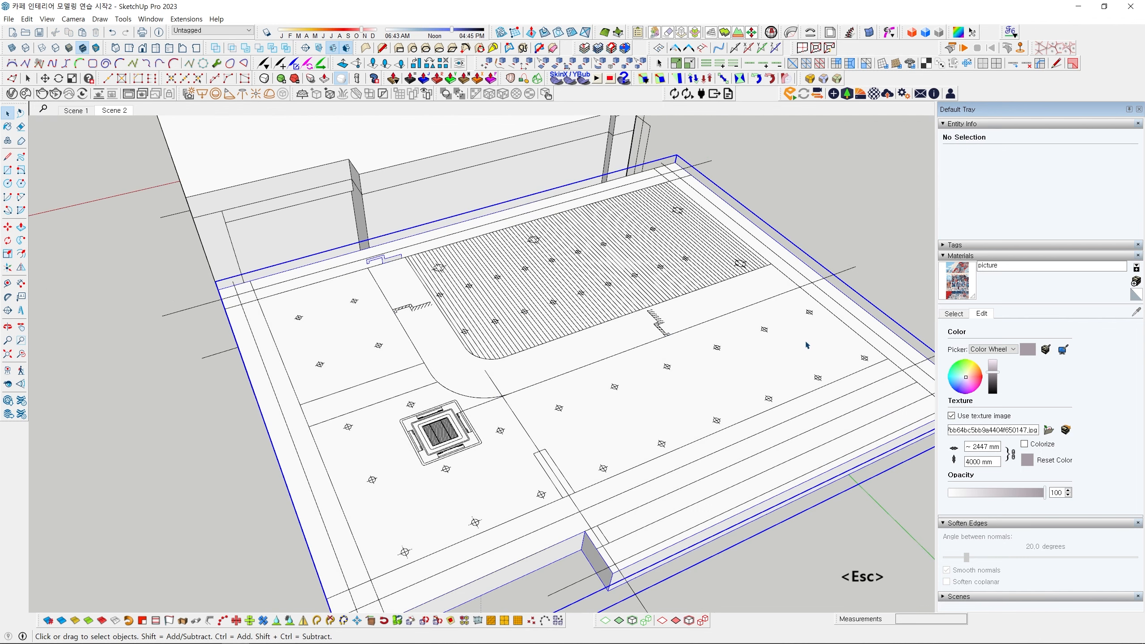
middle_click_drag(790, 295, 727, 292)
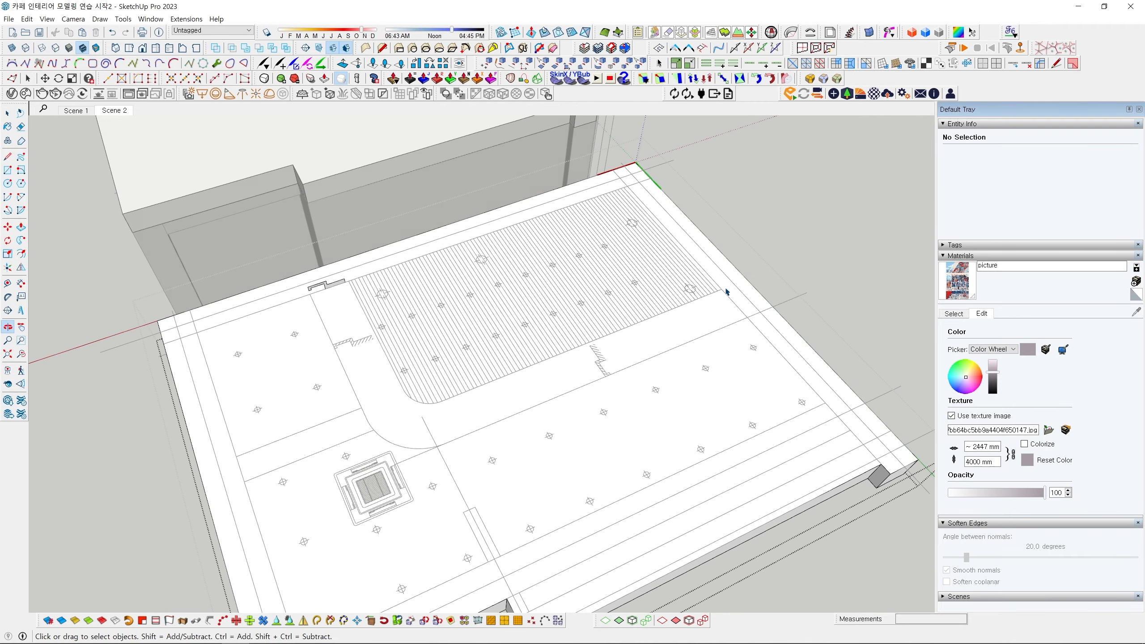
key("ctrl+shift+v")
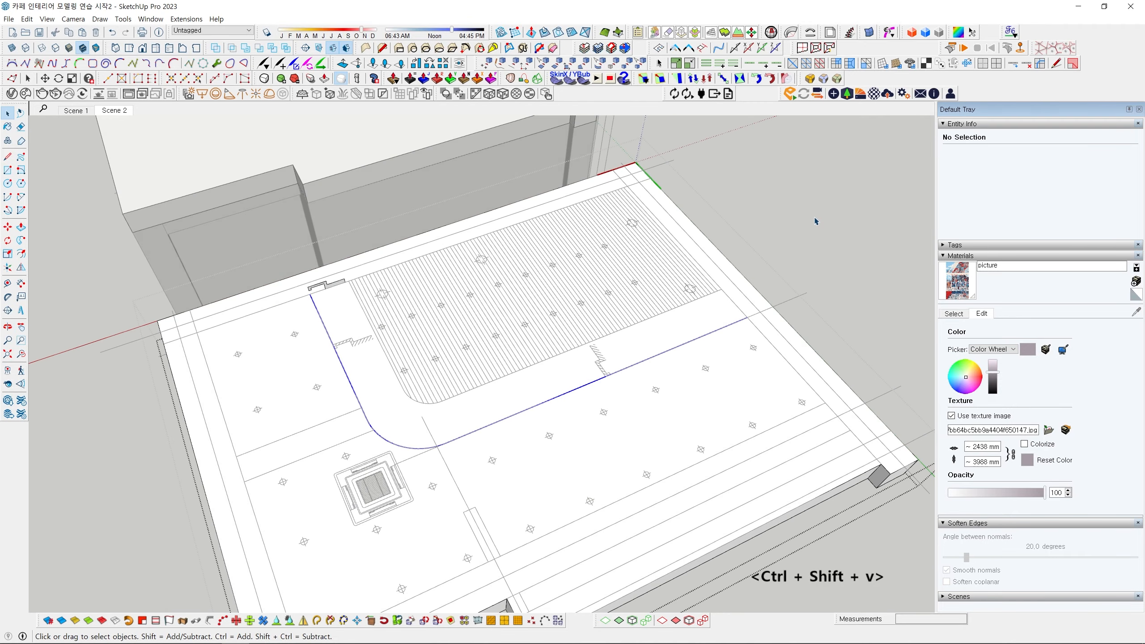
Sweep the stepped section profile along the copied border path with Follow Me.
scroll(327, 246, "up", 5)
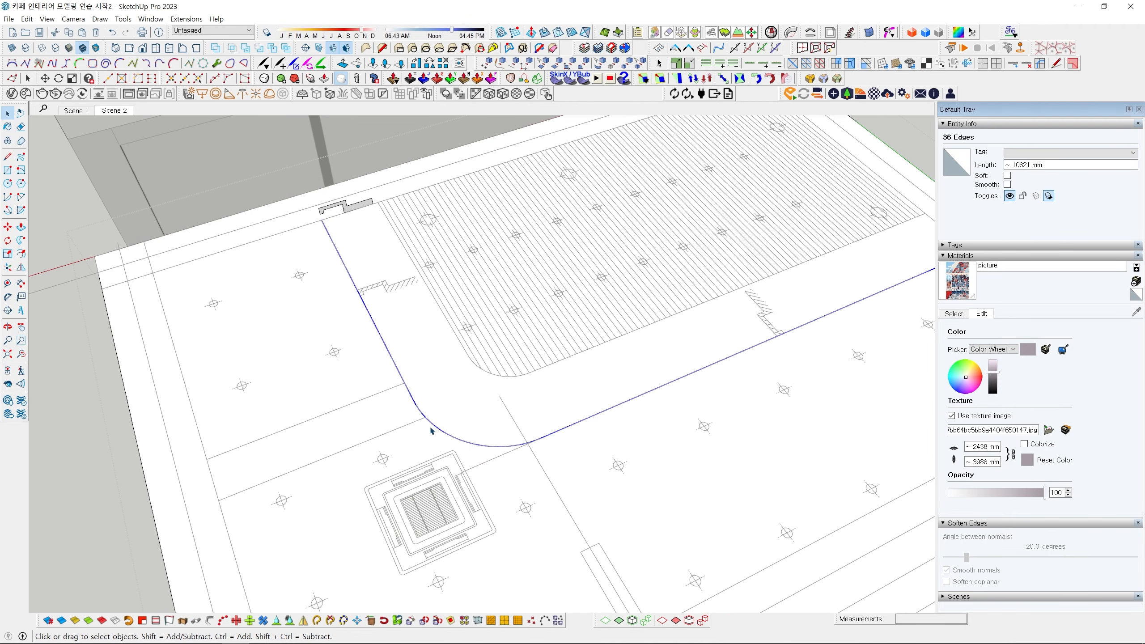
middle_click_drag(730, 355, 523, 420, "shift")
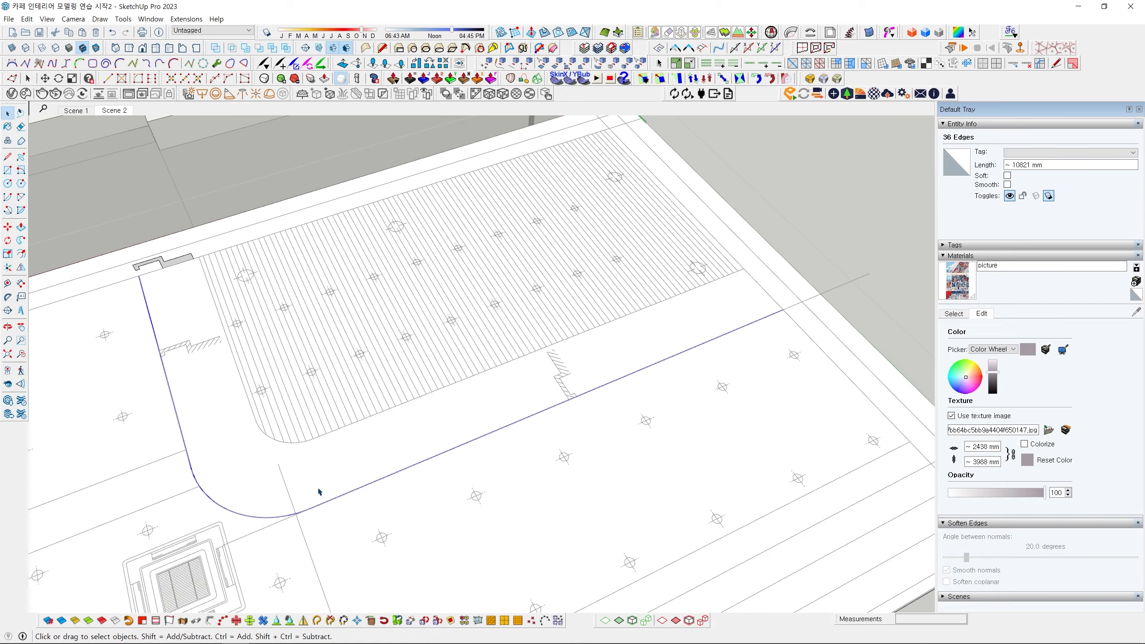
middle_click_drag(319, 492, 552, 446)
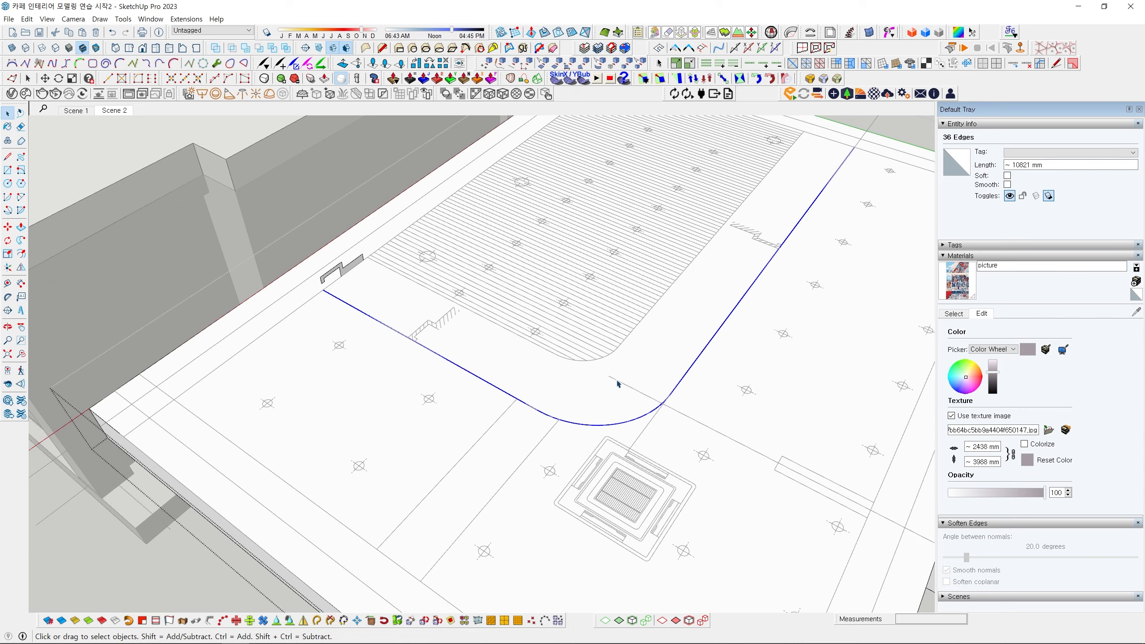
middle_click_drag(618, 383, 291, 333)
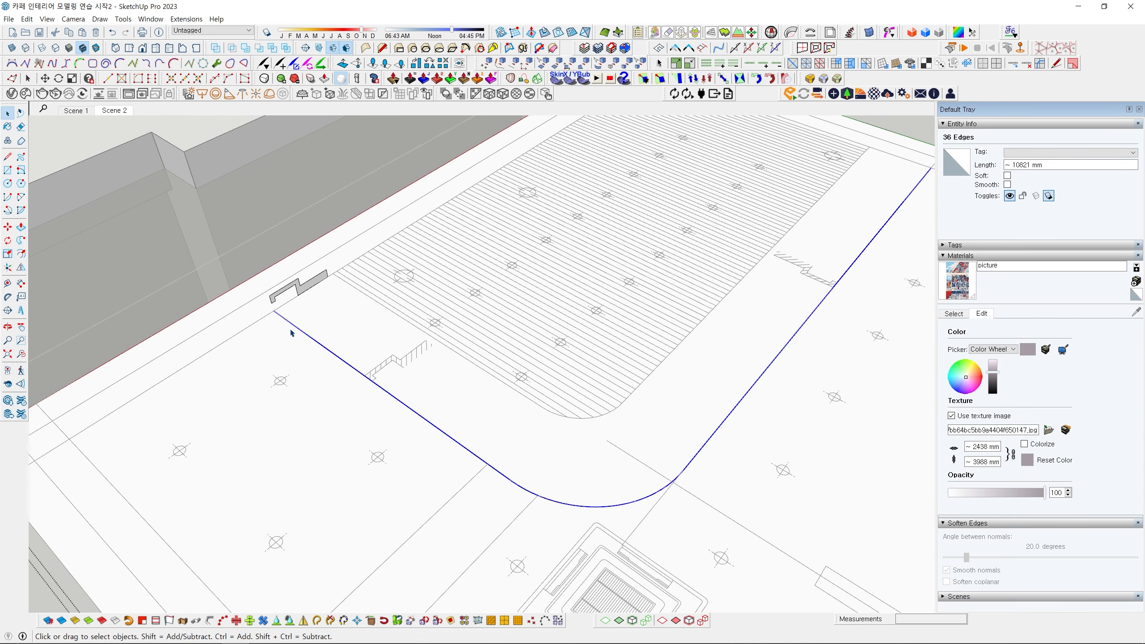
scroll(290, 333, "down", 2)
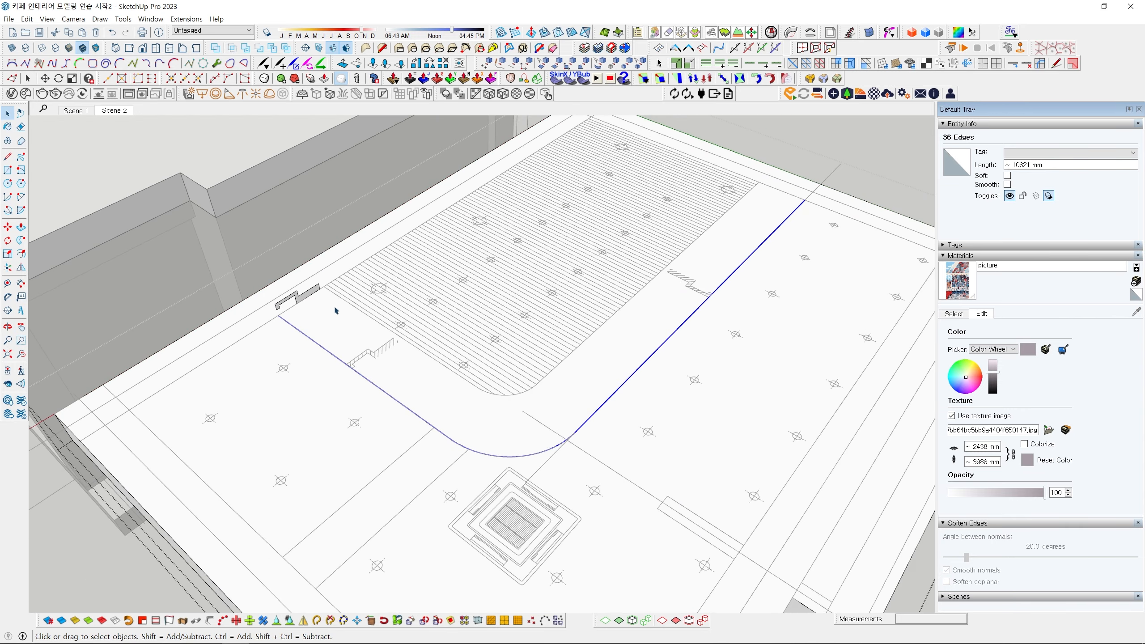
left_click(21, 239)
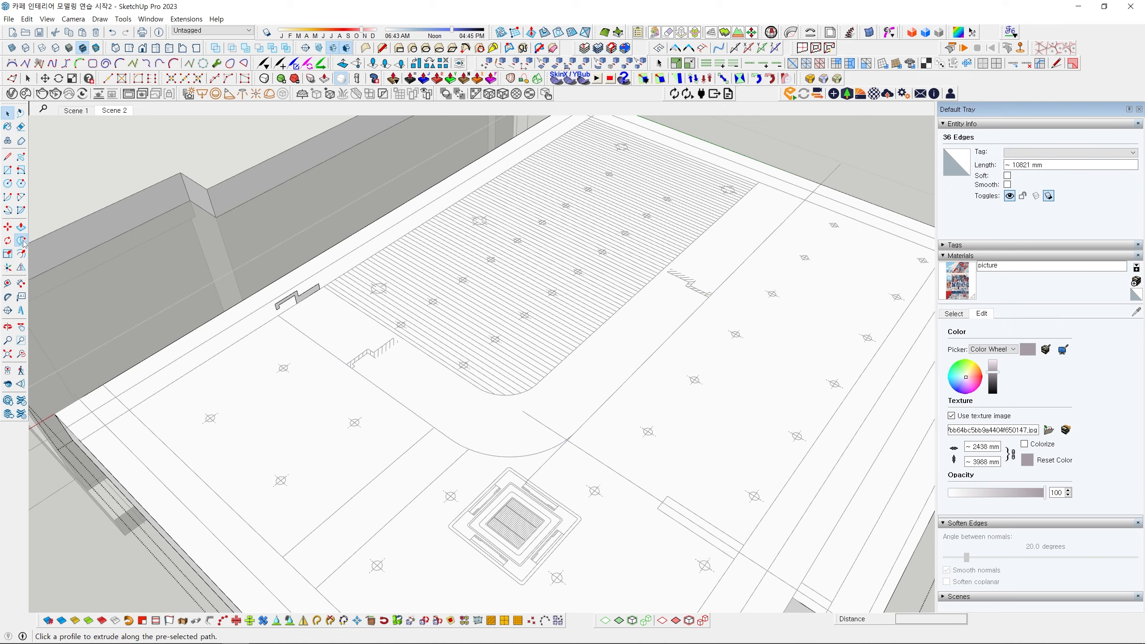
left_click(310, 298)
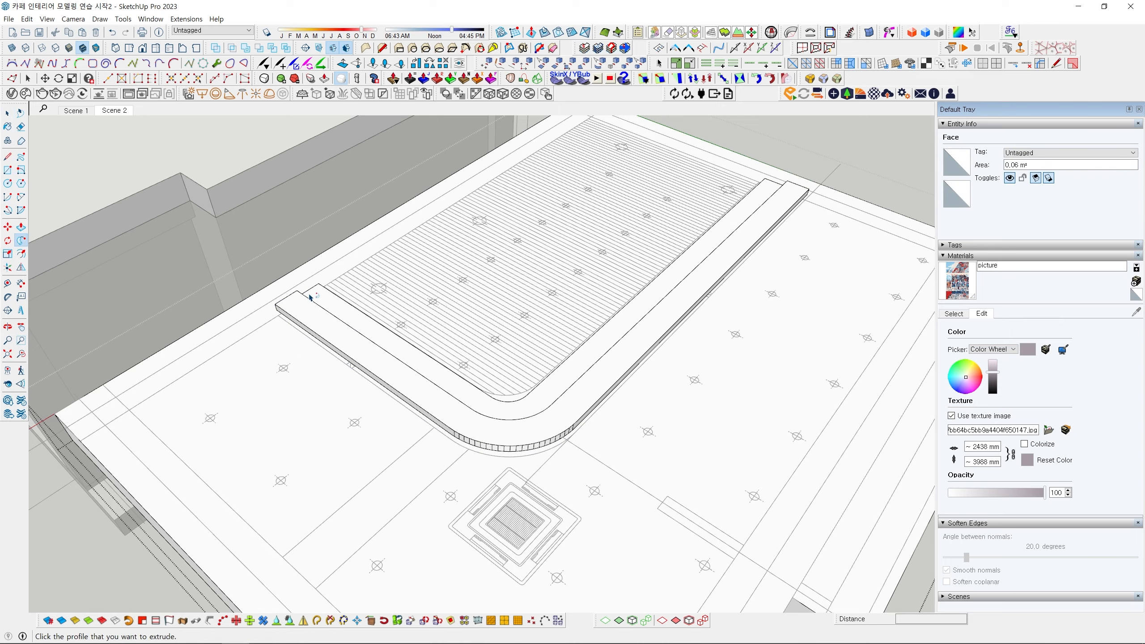
middle_click_drag(583, 380, 523, 412)
key("space")
Group the swept stepped border and delete the leftover path edges beneath it.
scroll(415, 409, "up", 3)
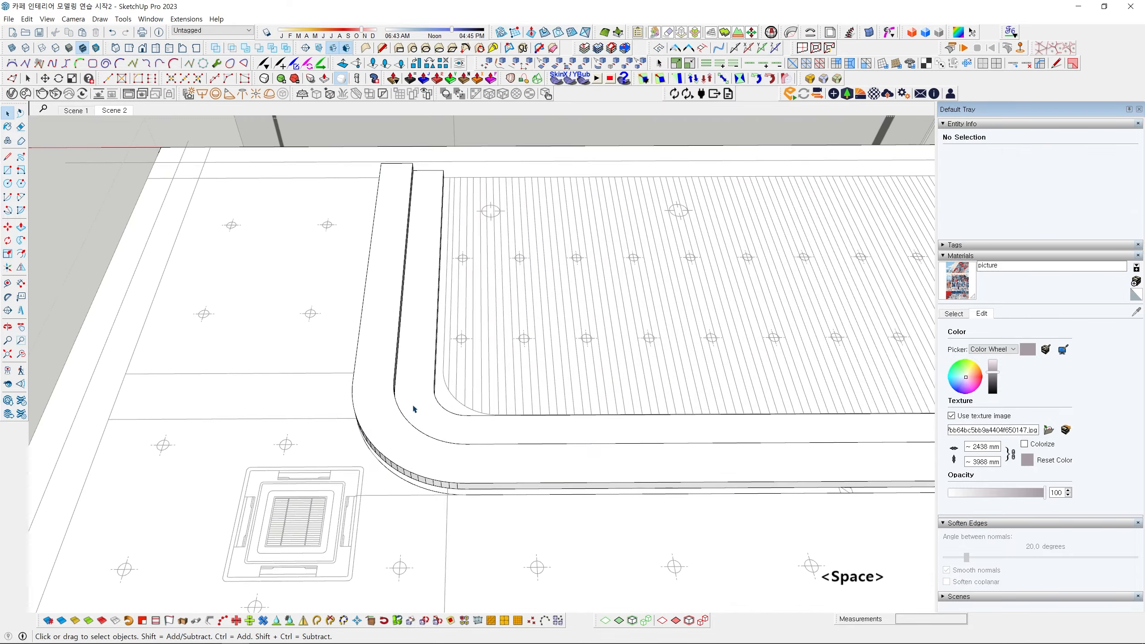
middle_click_drag(414, 409, 547, 355)
triple_click(441, 341)
scroll(442, 341, "down", 3)
key("ctrl+g")
scroll(547, 354, "up", 4)
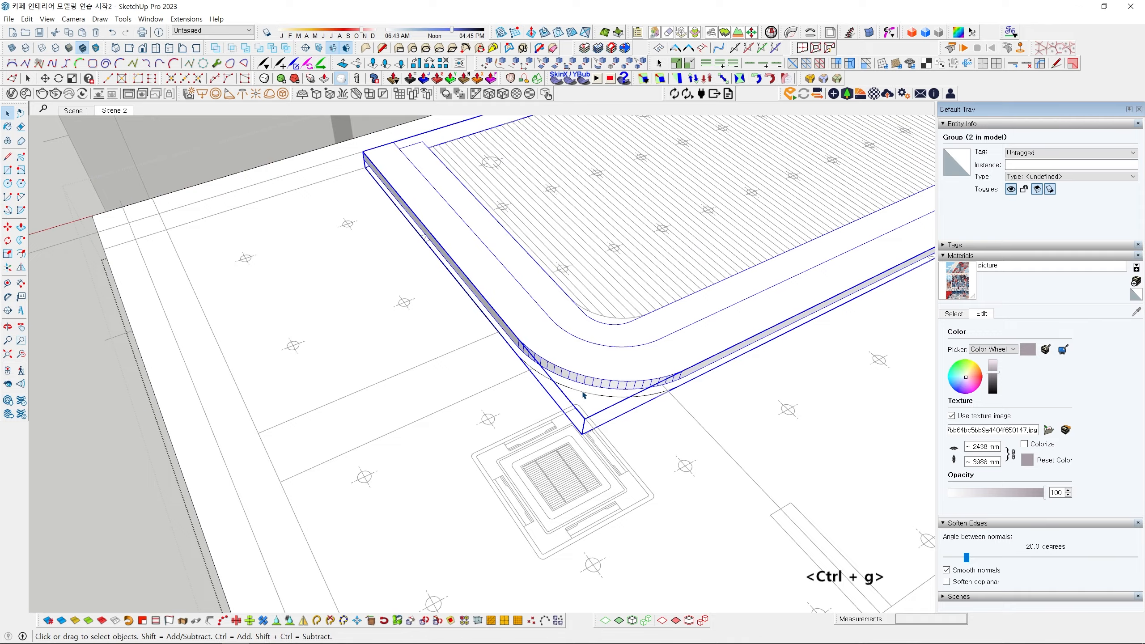
triple_click(583, 392)
middle_click_drag(582, 392, 392, 334)
key("Delete")
Examine the stepped border's inner faces, rounded corner and both wall-side ends against the hatched plan area.
scroll(430, 299, "up", 3)
scroll(430, 299, "up", 2)
middle_click_drag(453, 311, 477, 341)
scroll(333, 320, "up", 3)
scroll(762, 222, "up", 2)
scroll(763, 223, "up", 3)
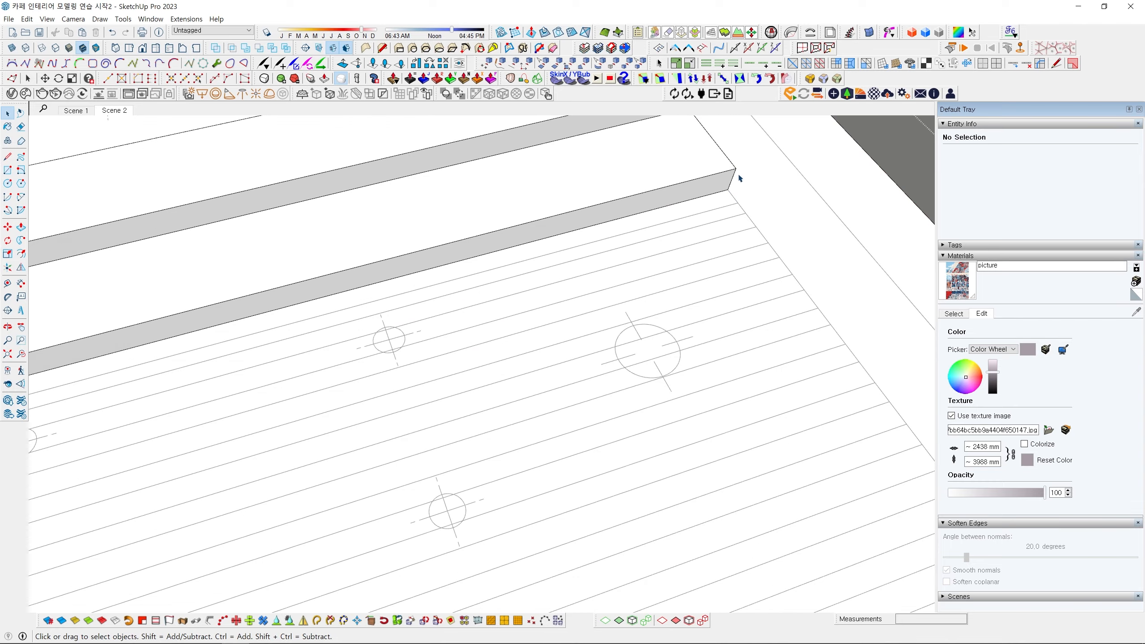
scroll(637, 243, "down", 6)
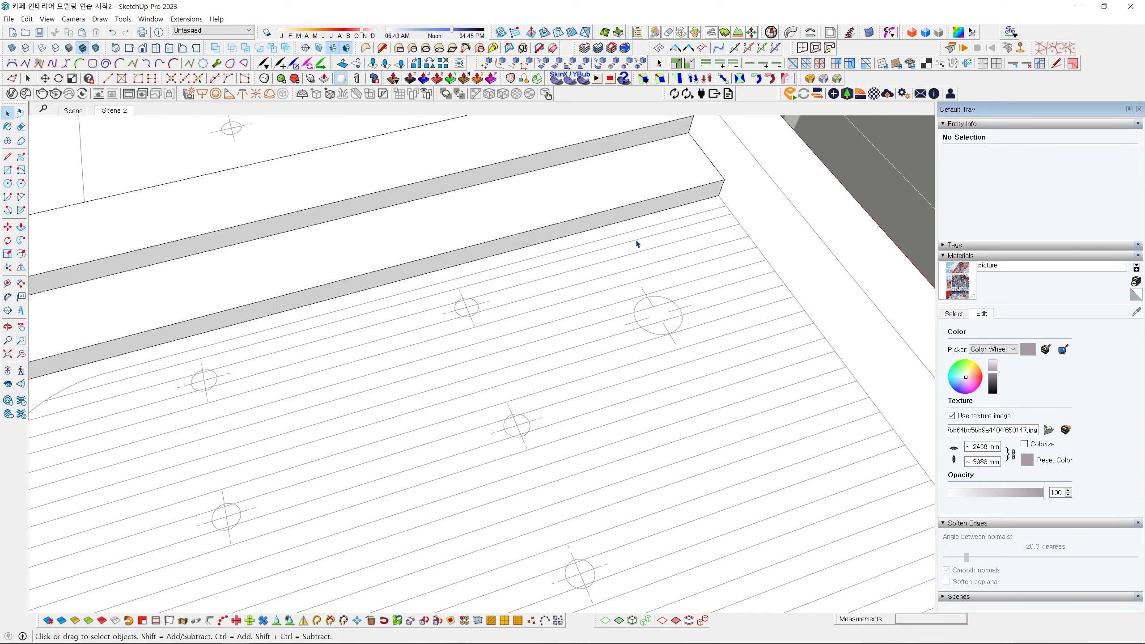
scroll(450, 277, "up", 3)
middle_click_drag(385, 303, 711, 262)
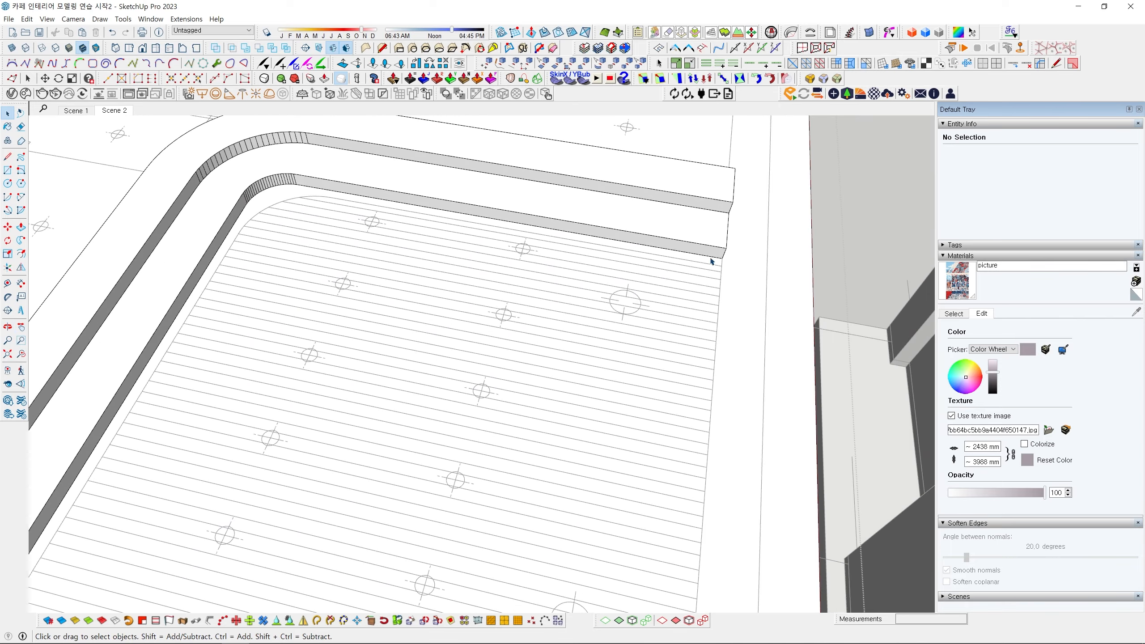
scroll(531, 264, "down", 4)
middle_click_drag(491, 440, 509, 222, "shift")
middle_click_drag(482, 381, 522, 359)
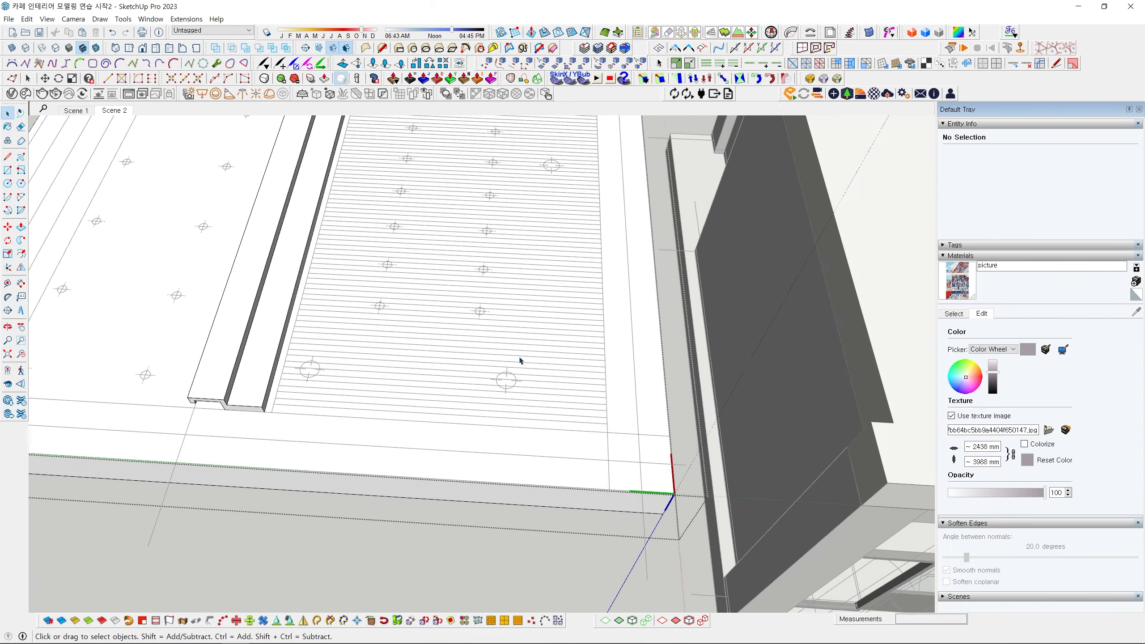
Draw a 70 mm wide rectangle on the first hatch strip, running from the wall-side hatch edge to the stepped border.
middle_click_drag(584, 418, 588, 363, "shift")
scroll(589, 368, "up", 6)
key("r")
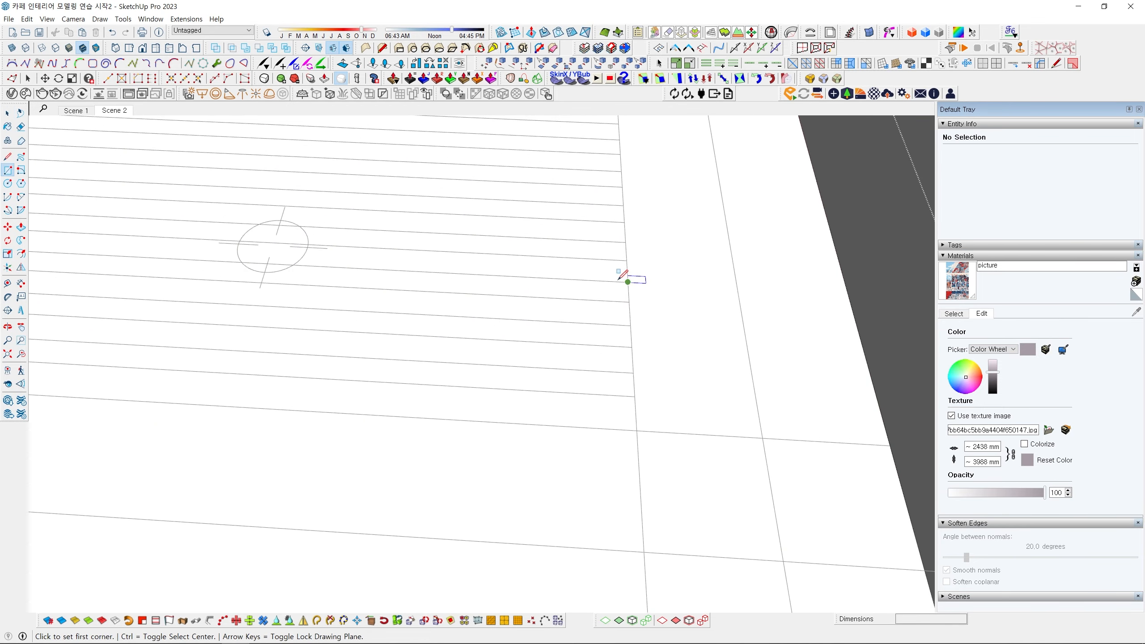
left_click(634, 373)
scroll(473, 375, "down", 3)
scroll(419, 378, "down", 2)
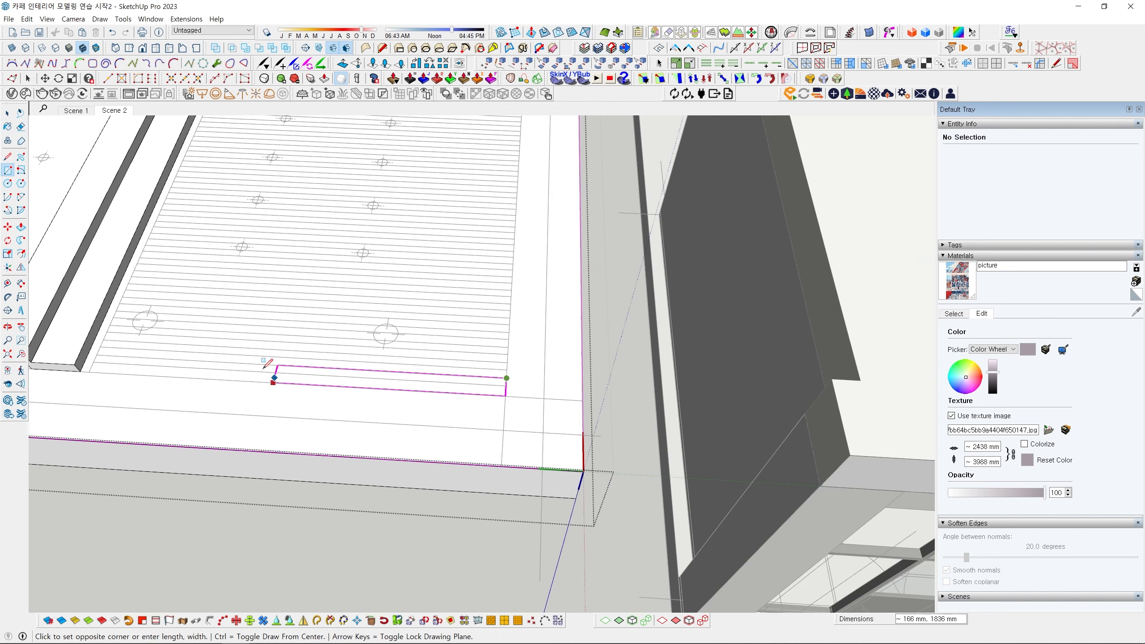
middle_click_drag(196, 362, 633, 344, "shift")
scroll(634, 342, "up", 5)
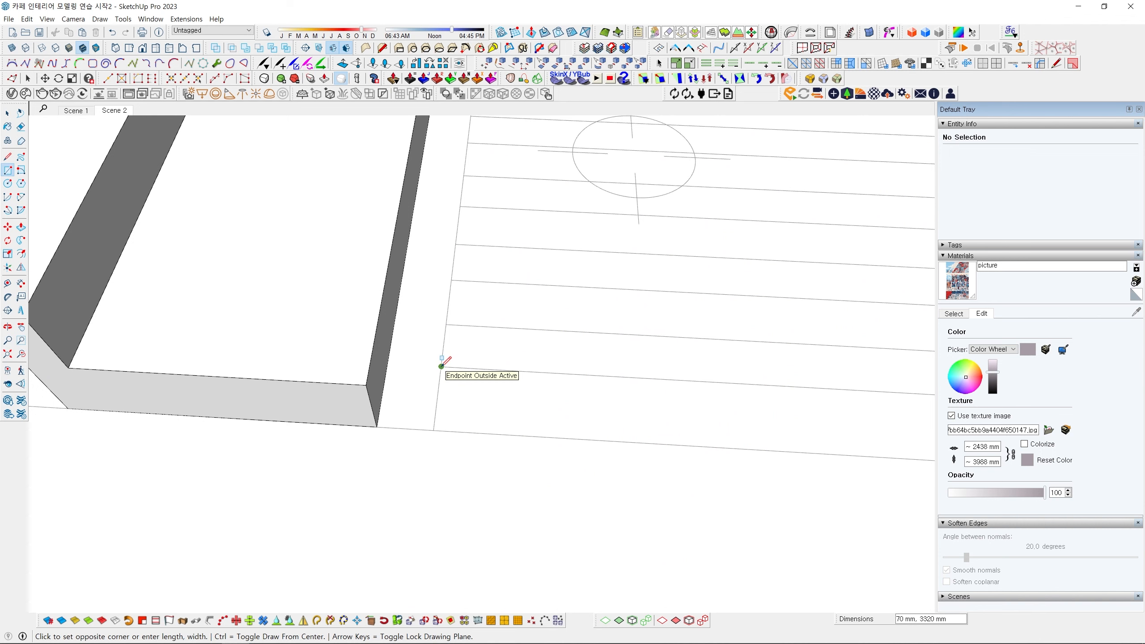
left_click(387, 363)
key("space")
Push/Pull the strip rectangle up to the height of the border profile's upper step.
middle_click_drag(388, 357, 448, 340)
key("p")
left_click(446, 372)
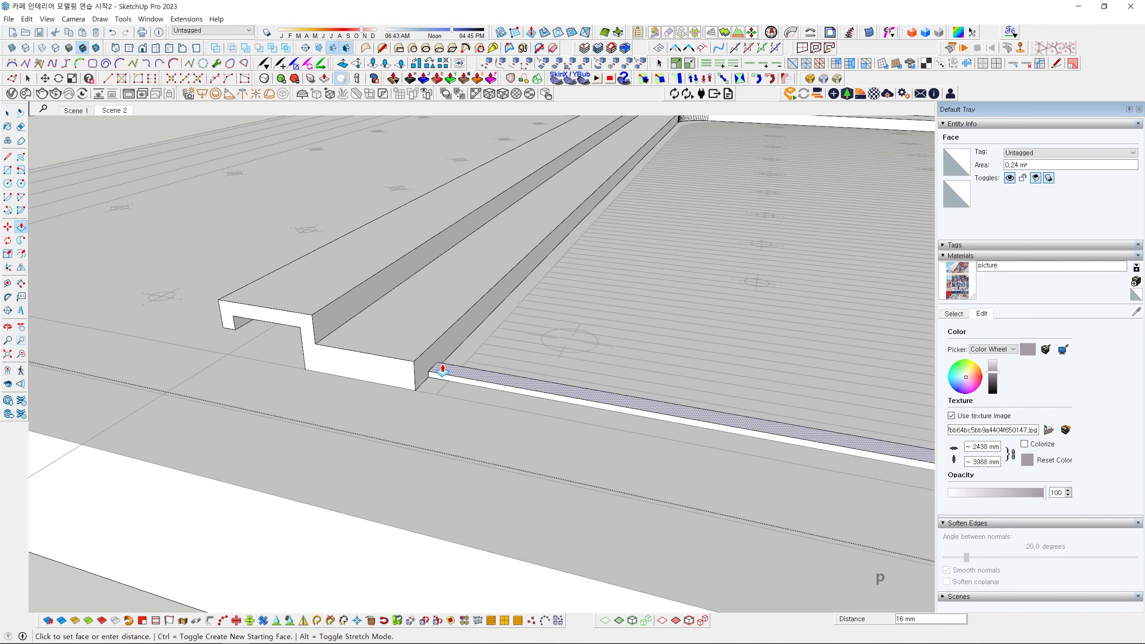
left_click(331, 311)
key("space")
Select the whole extruded slat and turn it into a component, keeping the default definition name.
middle_click_drag(331, 310, 455, 371)
triple_click(421, 390)
key("g")
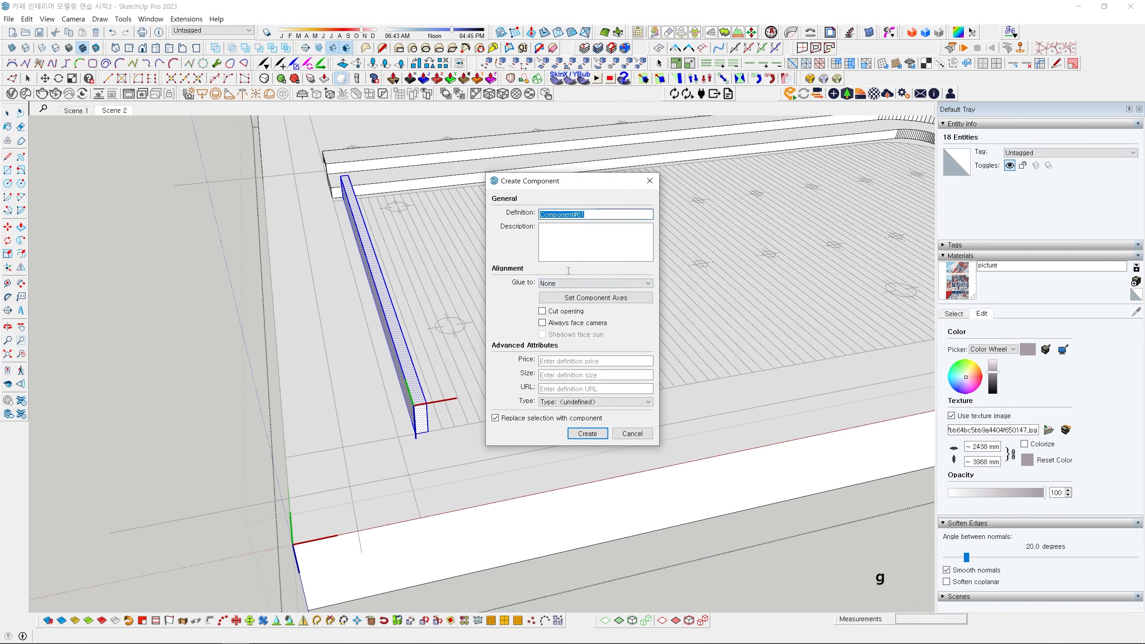
left_click(587, 434)
Copy the slat component to the next hatch strip and repeat it as an array of 60 copies.
middle_click_drag(516, 429, 335, 419)
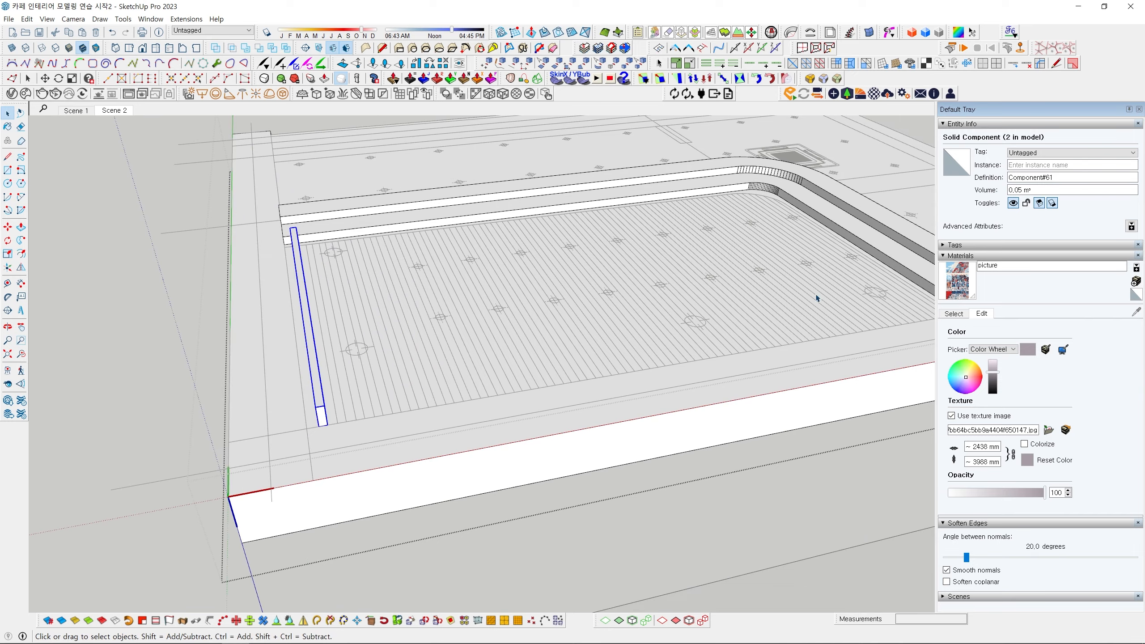
middle_click_drag(886, 311, 320, 358)
key("m")
scroll(299, 386, "up", 5)
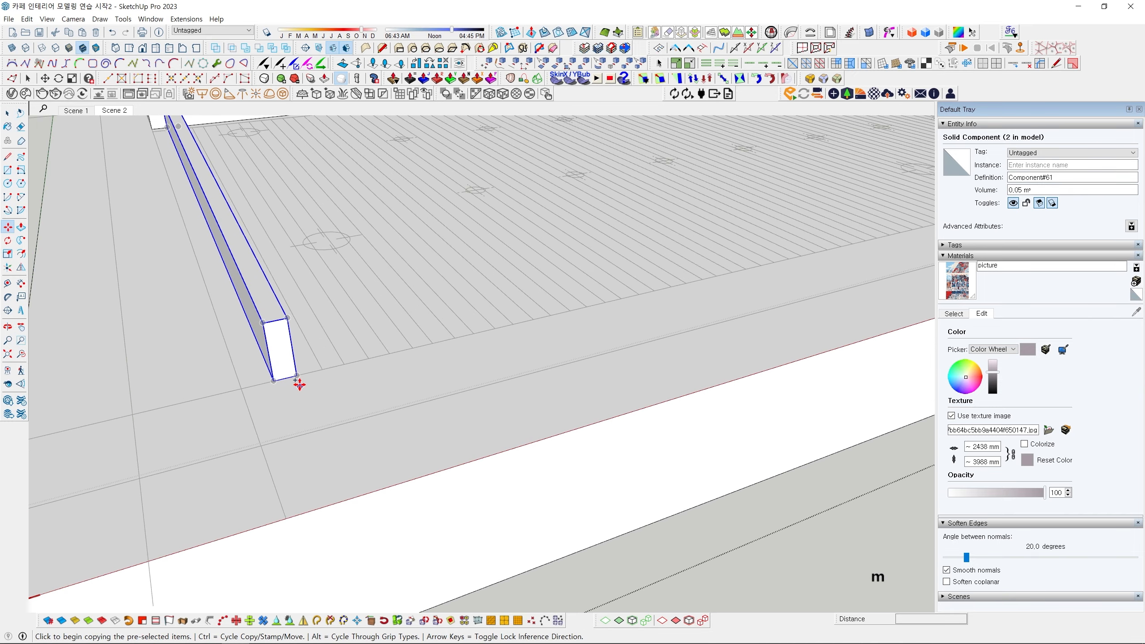
key("ctrl")
left_click(298, 375)
left_click(342, 362)
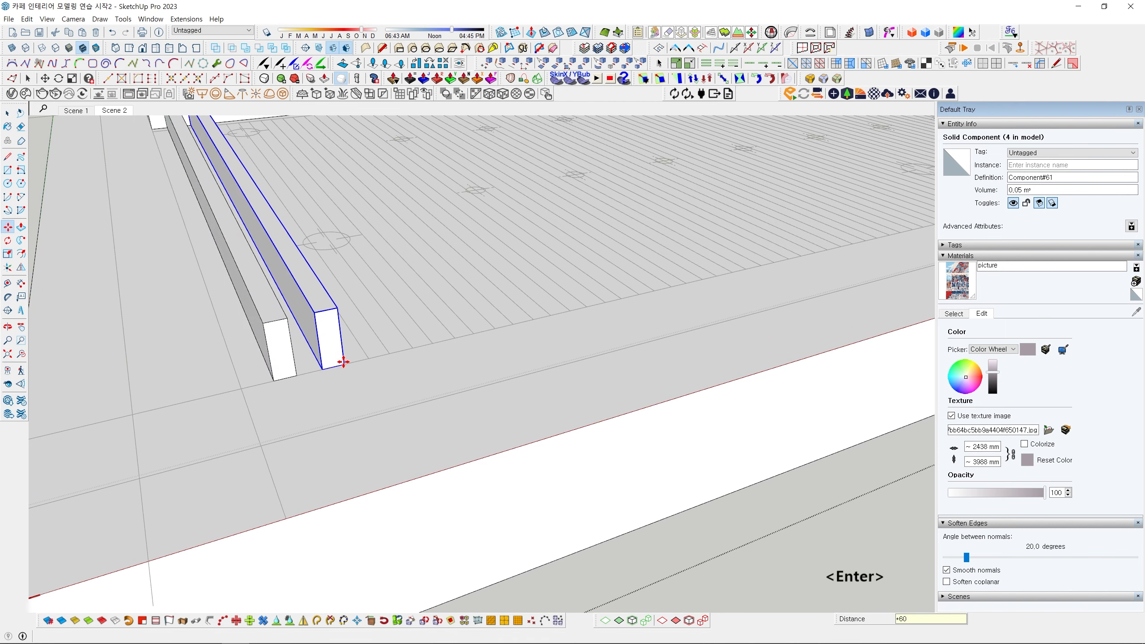
key("Return")
scroll(396, 359, "down", 7)
middle_click_drag(463, 332, 496, 312)
key("space")
Delete the surplus slats that extend past the hatched area at the rounded-corner end.
scroll(546, 253, "up", 4)
middle_click_drag(606, 262, 566, 303)
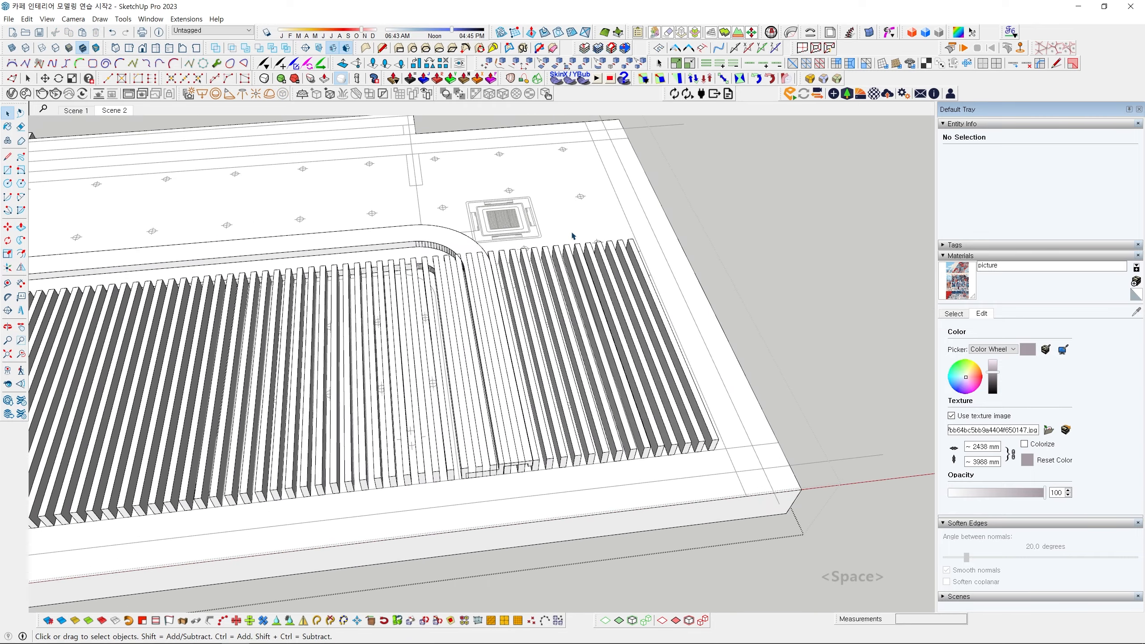
left_click_drag(726, 396, 727, 397)
key("Delete")
middle_click_drag(727, 397, 512, 358)
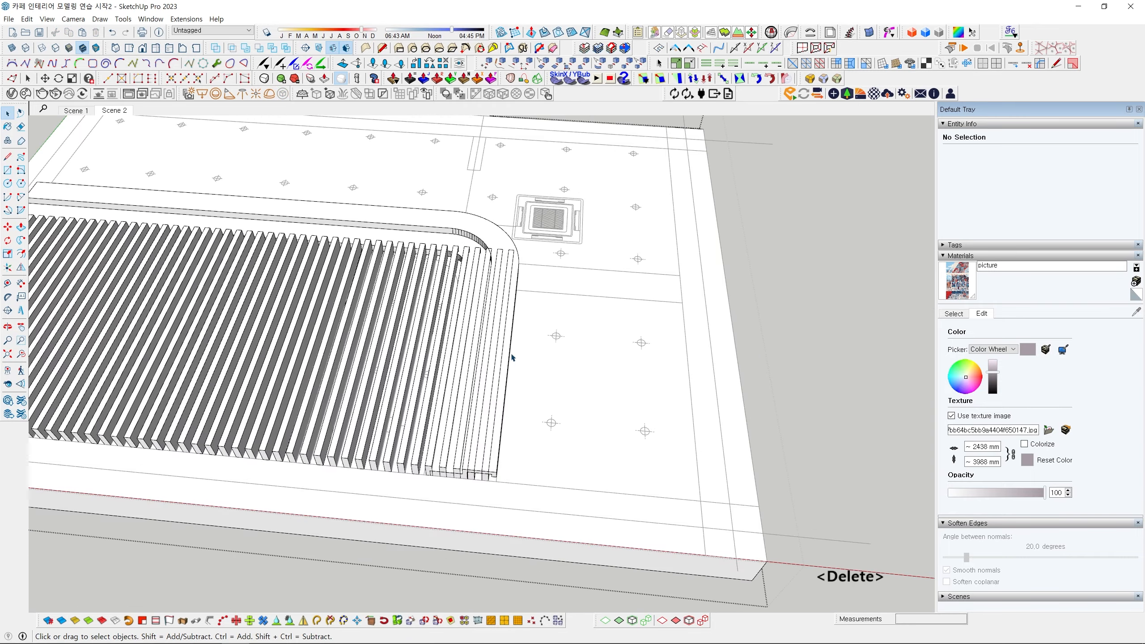
scroll(469, 253, "up", 5)
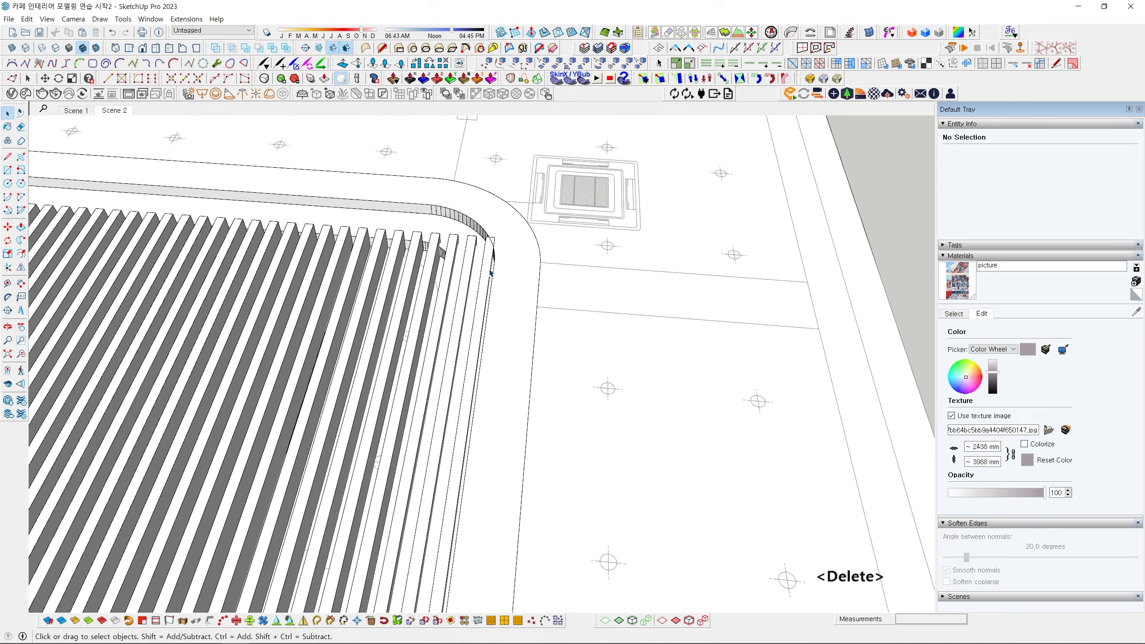
left_click(491, 272)
key("Delete")
scroll(451, 293, "down", 4)
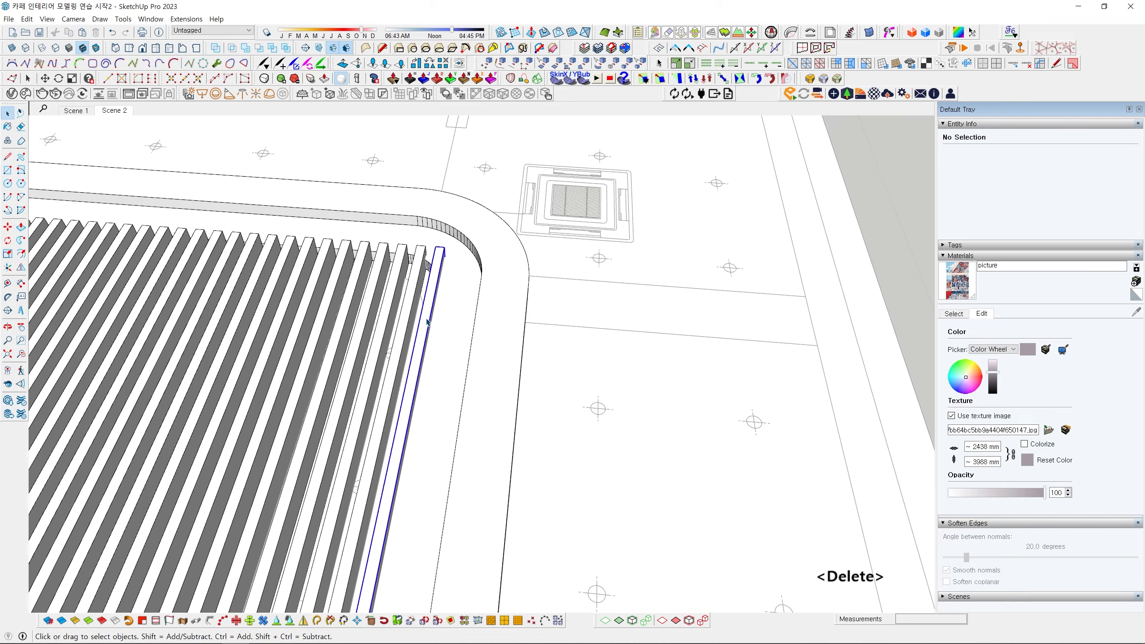
Inspect how the last slats meet the border's inner rounded corner, selecting the outermost slat to check its component details.
middle_click_drag(421, 327, 470, 364)
scroll(470, 364, "up", 4)
middle_click_drag(619, 404, 282, 396)
middle_click_drag(558, 426, 502, 373)
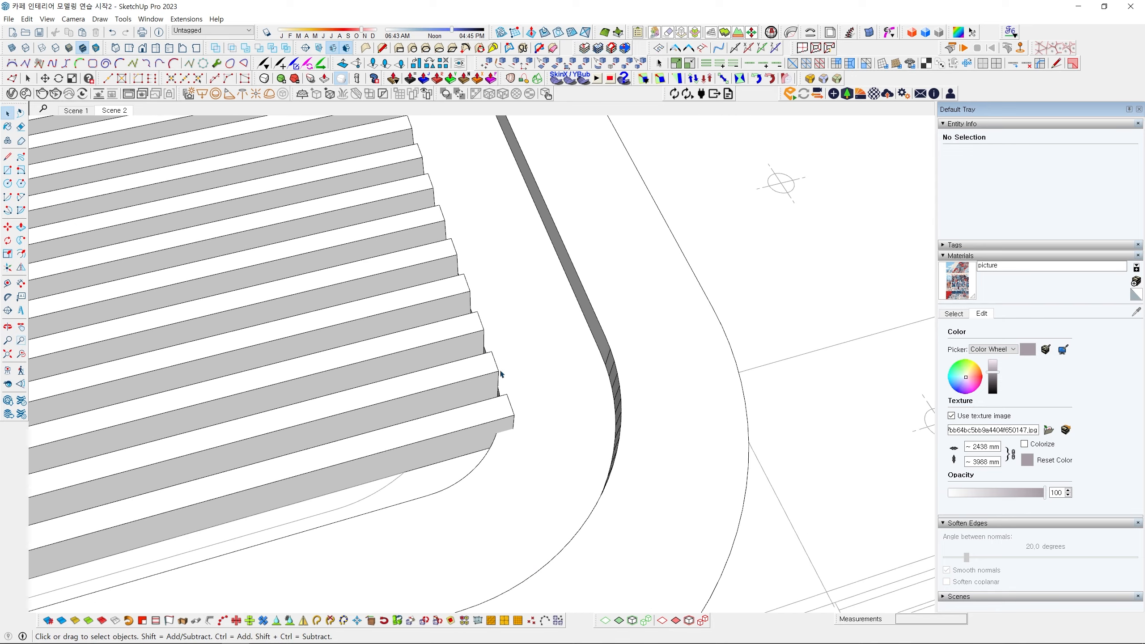
middle_click_drag(504, 432, 463, 397)
middle_click_drag(524, 453, 483, 382)
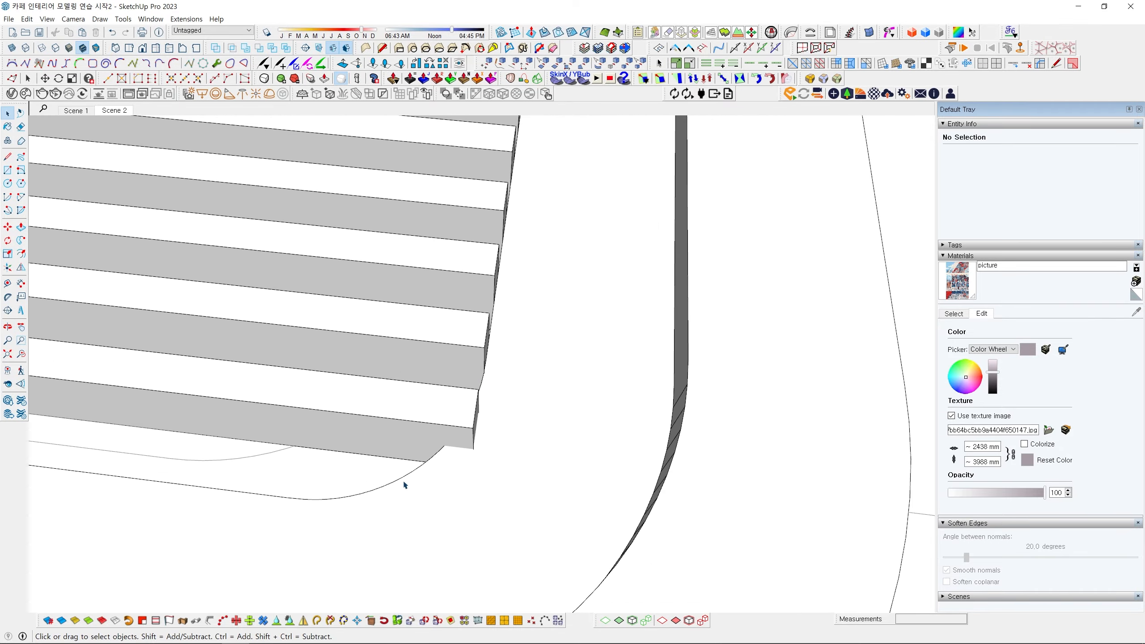
scroll(422, 482, "down", 3)
middle_click_drag(424, 483, 605, 449)
left_click(482, 475)
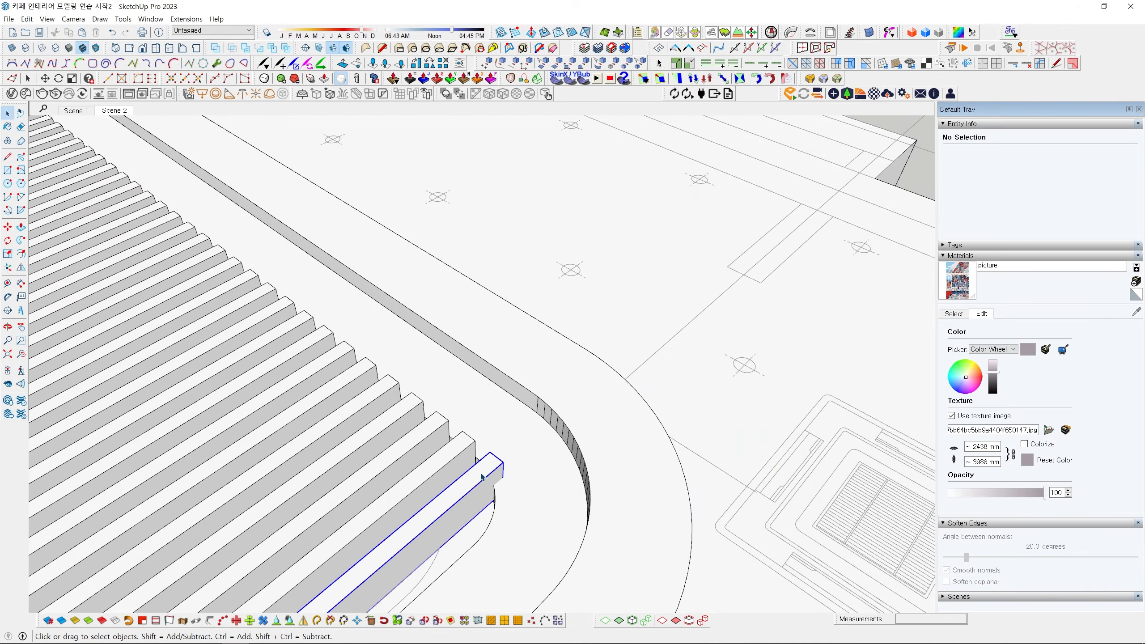
middle_click_drag(481, 474, 683, 349)
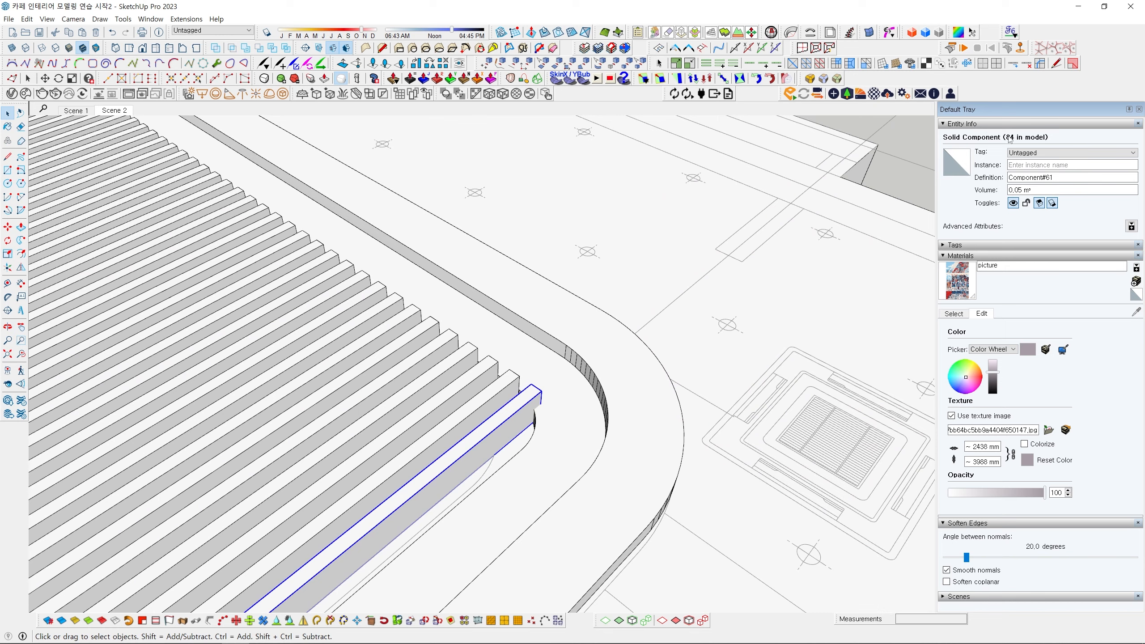
scroll(568, 417, "down", 3)
scroll(568, 363, "up", 5)
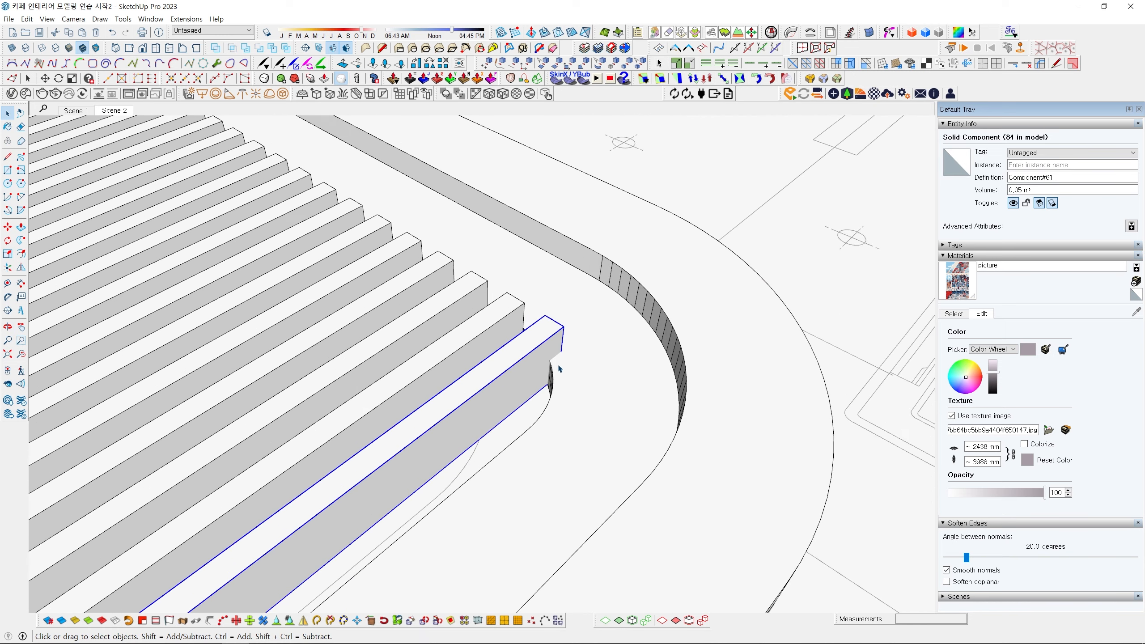
scroll(563, 369, "up", 3)
scroll(571, 365, "down", 3)
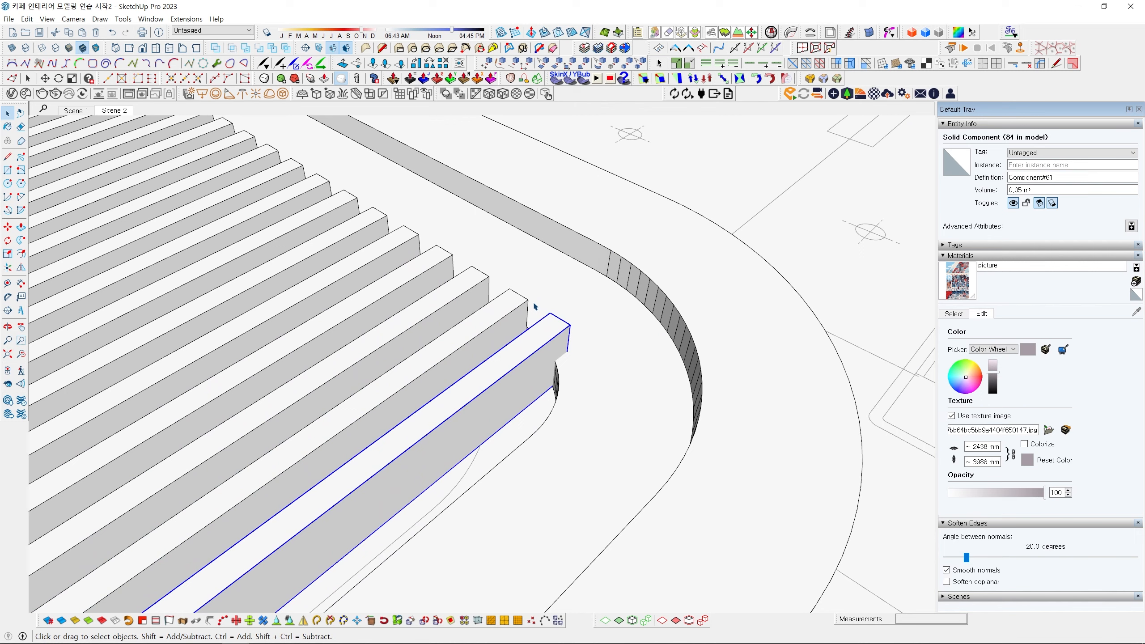
scroll(558, 412, "down", 3)
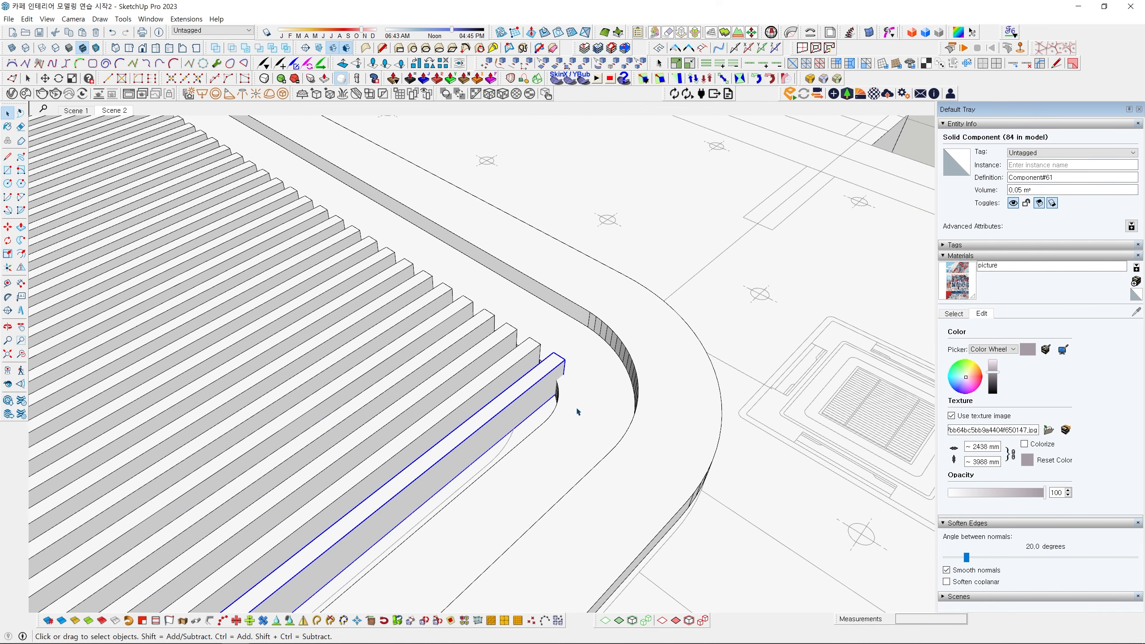
scroll(569, 402, "up", 4)
scroll(563, 384, "up", 3)
middle_click_drag(547, 383, 569, 374)
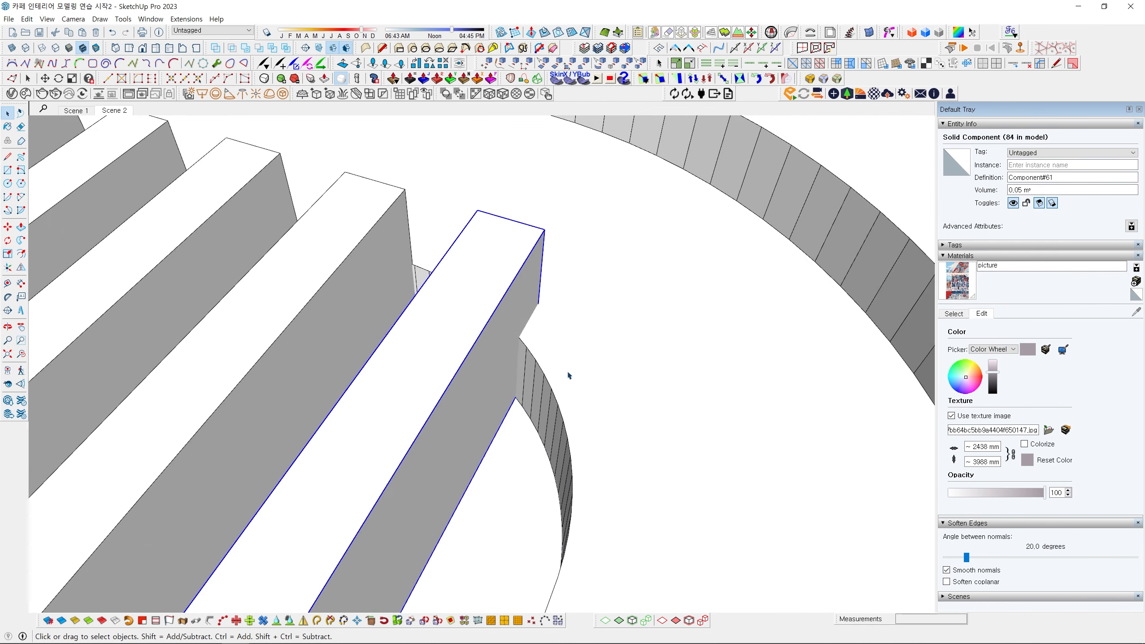
scroll(569, 374, "up", 2)
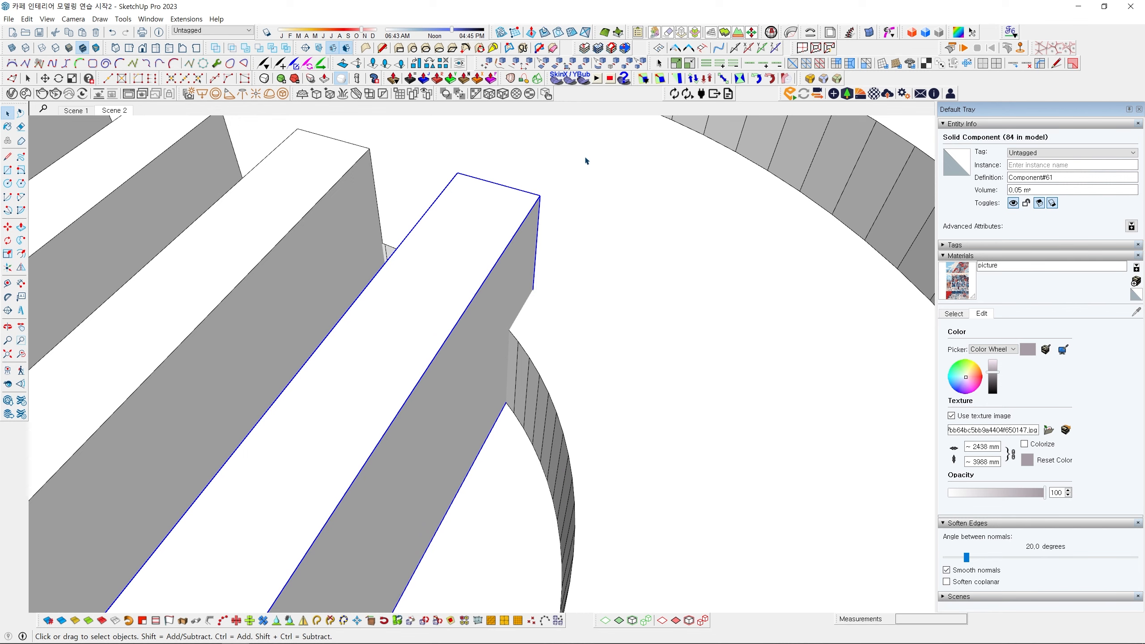
scroll(586, 161, "down", 5)
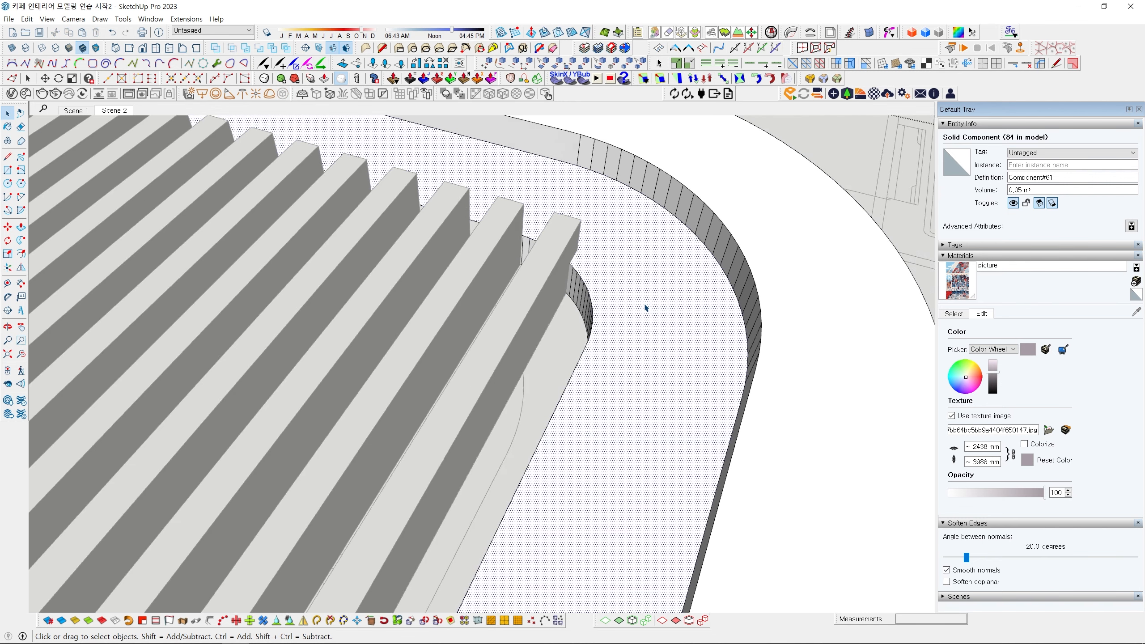
Copy the border's recessed face in place outside its group, extrude it upward beyond the slat tops and group it as a cutter solid.
scroll(643, 310, "down", 3)
left_click(630, 313)
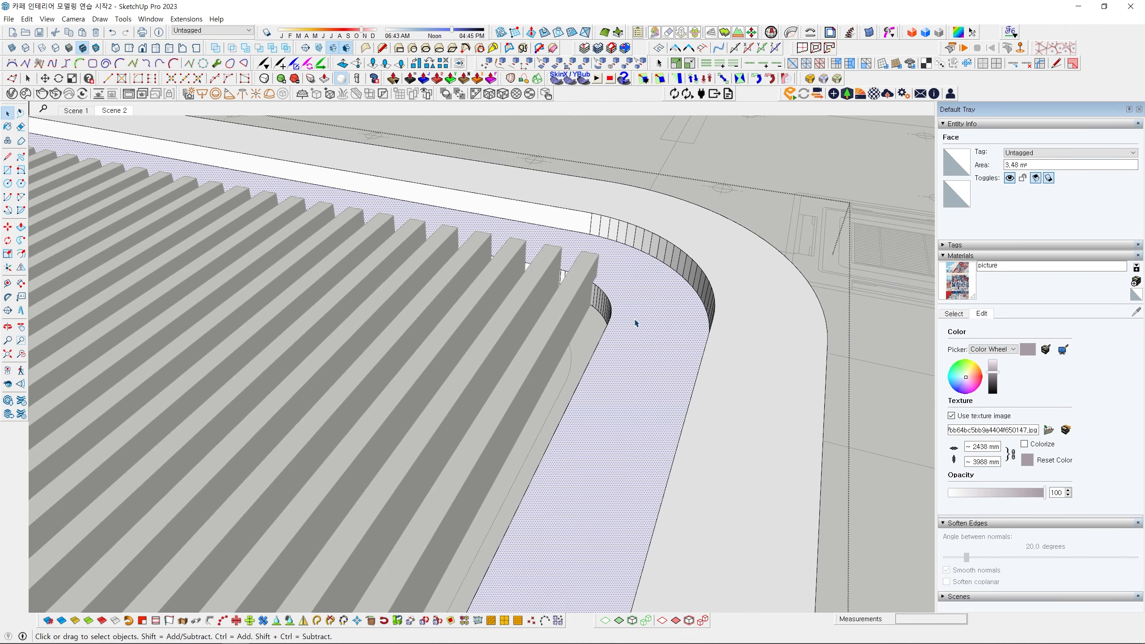
key("Escape")
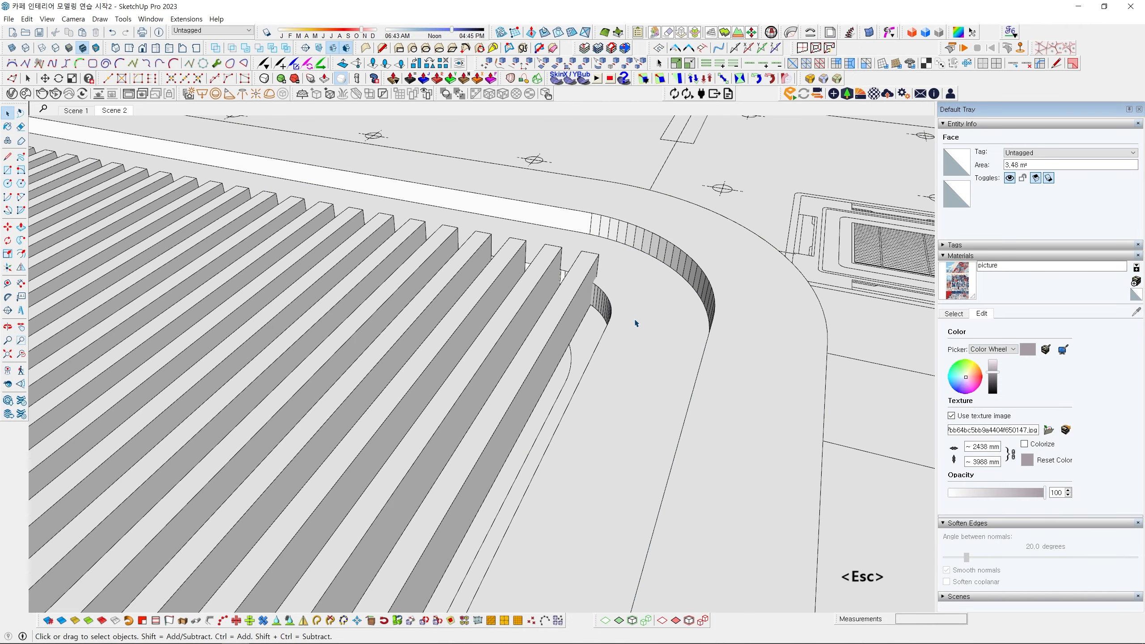
key("ctrl+shift+v")
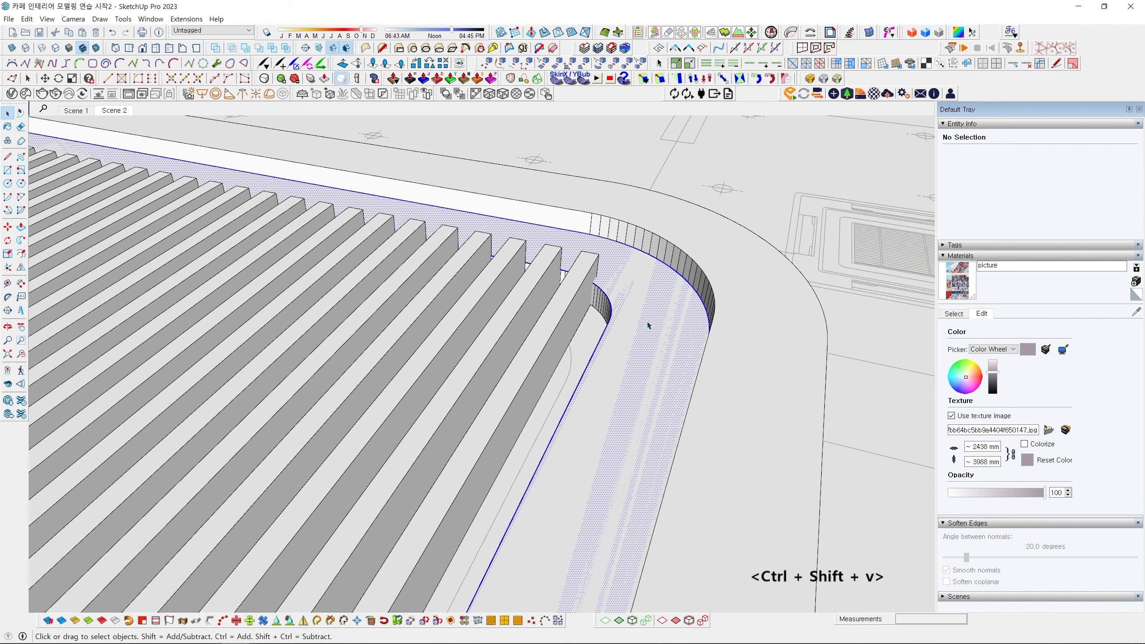
key("p")
left_click(648, 336)
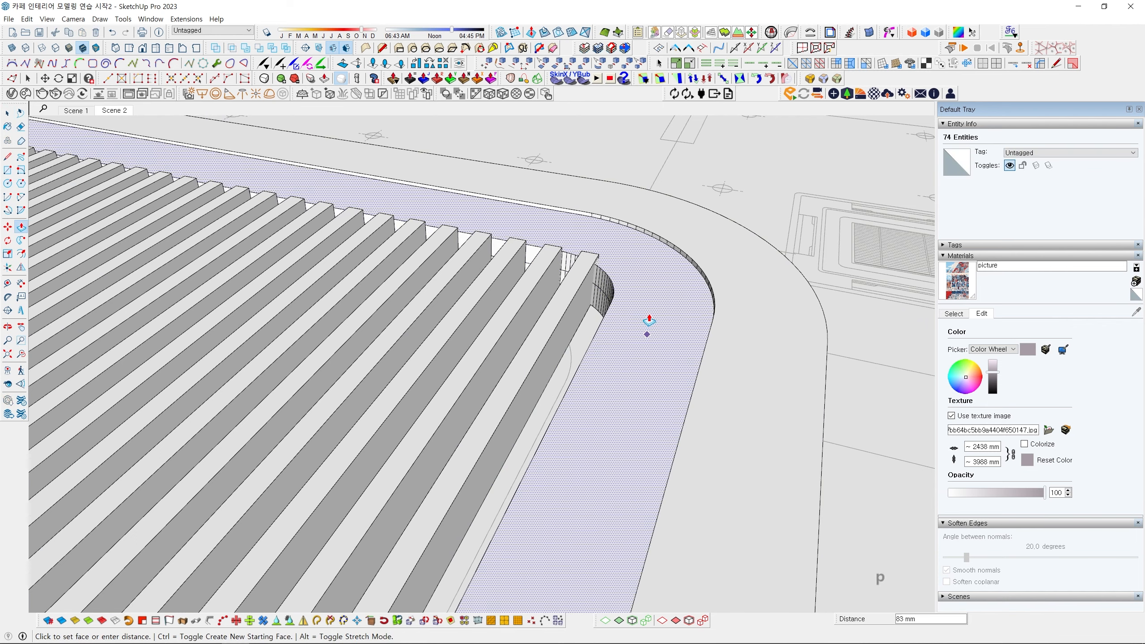
left_click(649, 297)
key("space")
middle_click_drag(655, 303, 616, 317)
key("ctrl+g")
scroll(560, 302, "up", 3)
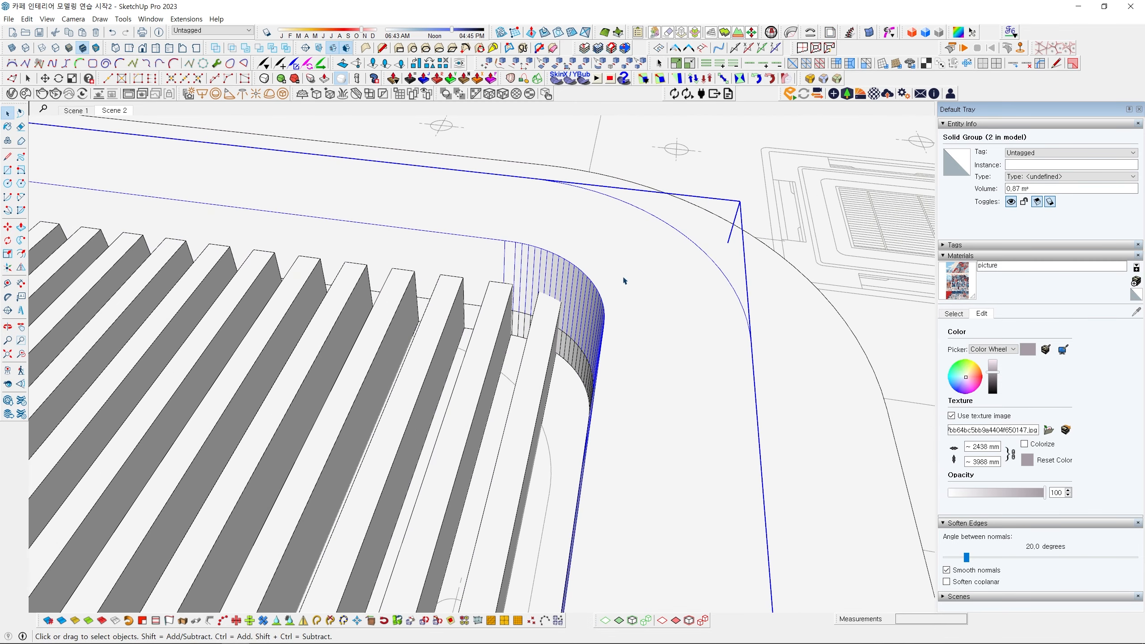
Subtract the cutter solid from the two outermost slats to trim their ends along the border's inner rounded corner.
middle_click_drag(637, 335, 806, 337)
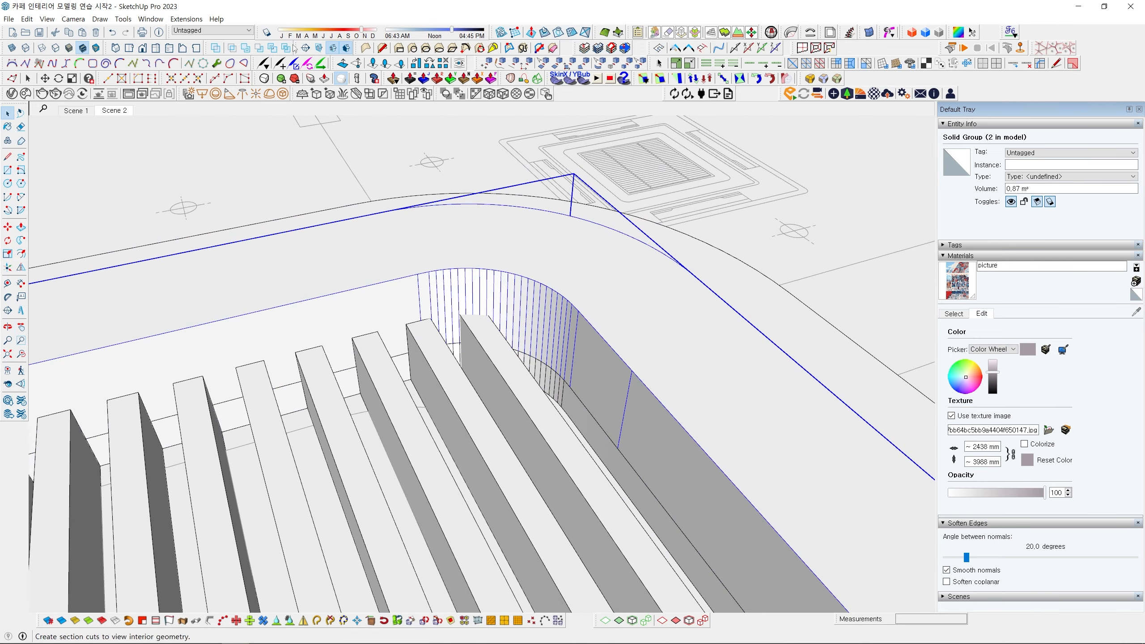
left_click(517, 406)
key("space")
scroll(529, 376, "up", 5)
key("Escape")
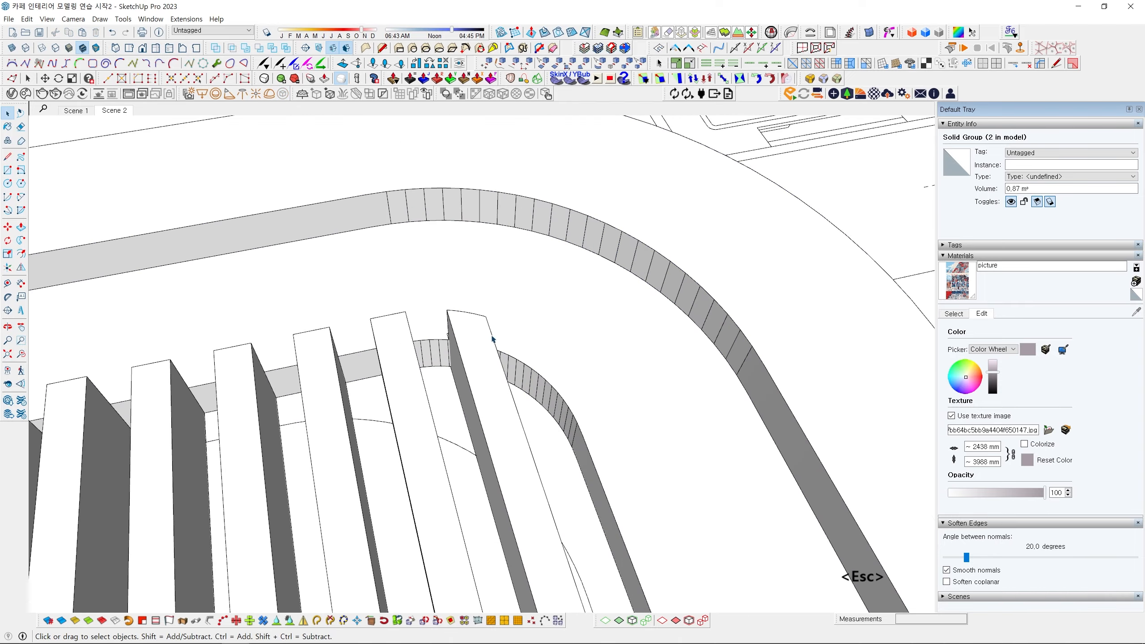
middle_click_drag(493, 339, 54, 469)
middle_click_drag(387, 395, 565, 381)
left_click(423, 350)
left_click(469, 359)
scroll(505, 372, "up", 4)
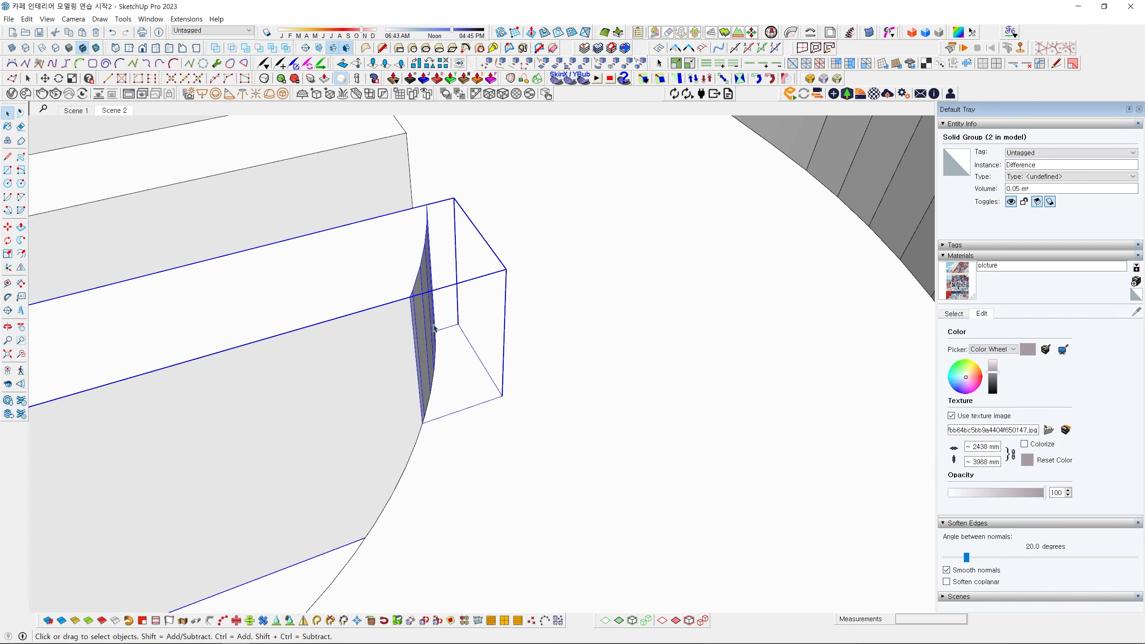
Open the trimmed outermost slat and soften the vertical facet edges on its curved cut end.
double_click(469, 384)
middle_click_drag(468, 385, 422, 376)
key("space")
scroll(461, 373, "down", 3)
key("Escape")
left_click(421, 376)
scroll(468, 368, "up", 2)
scroll(467, 367, "up", 1)
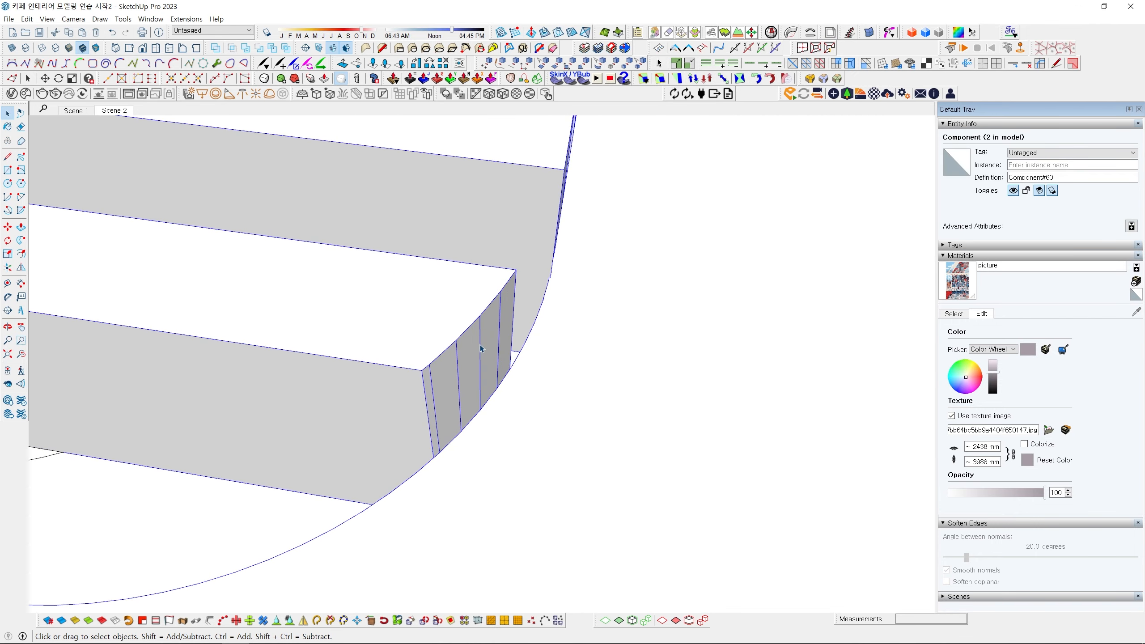
mouse_move(482, 348)
middle_mouse_down()
mouse_move(429, 386)
mouse_move(440, 363)
middle_mouse_up()
key("Escape")
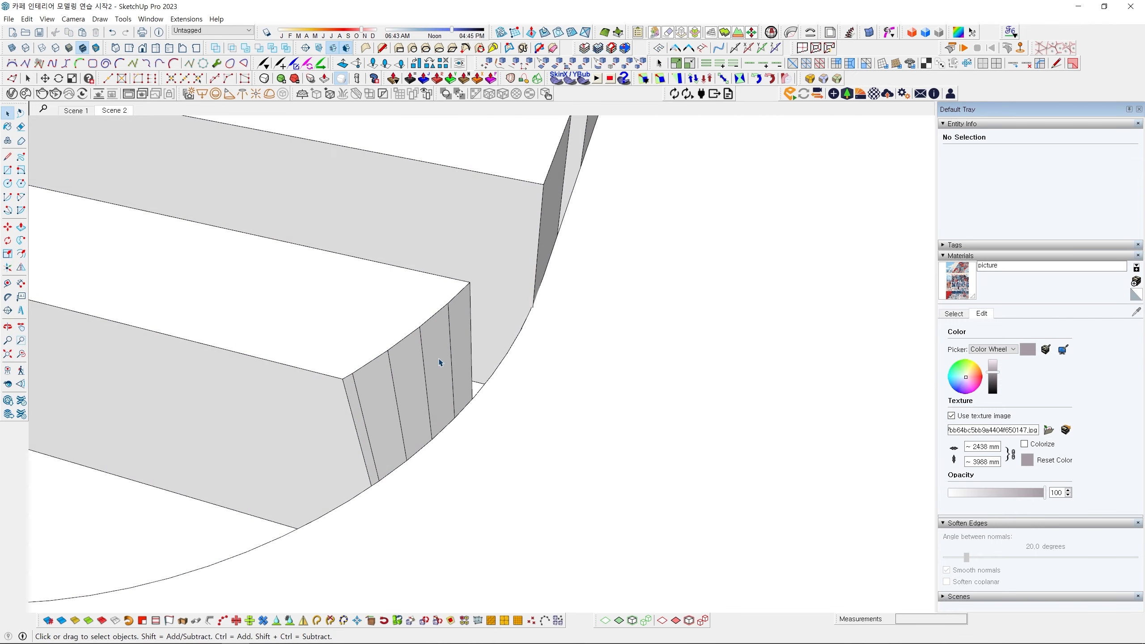
scroll(448, 343, "up", 2)
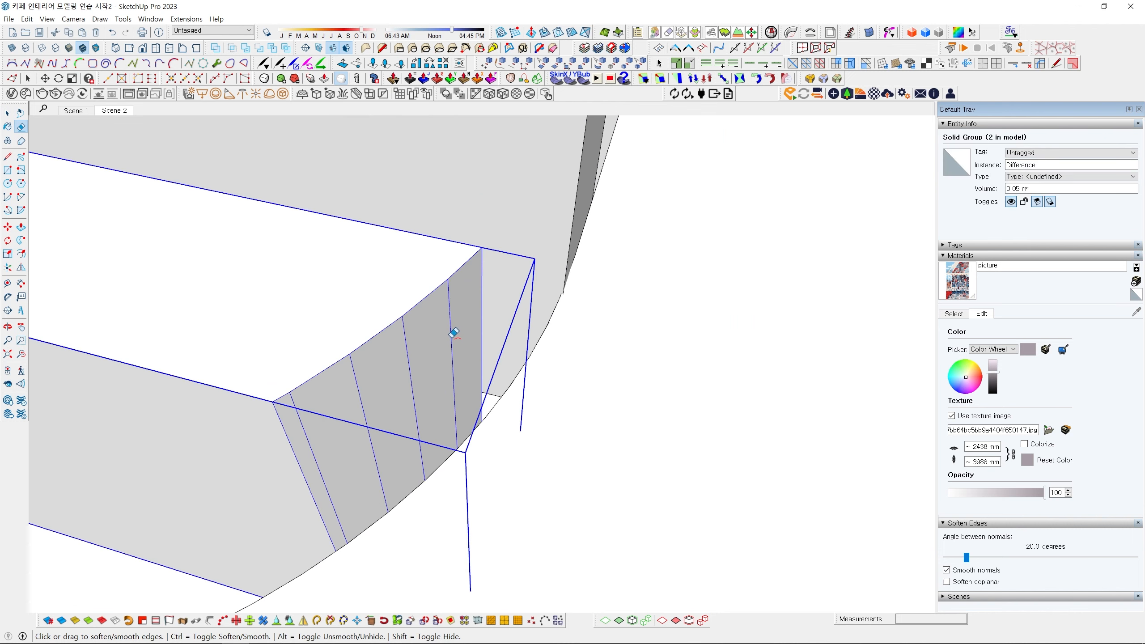
key("e")
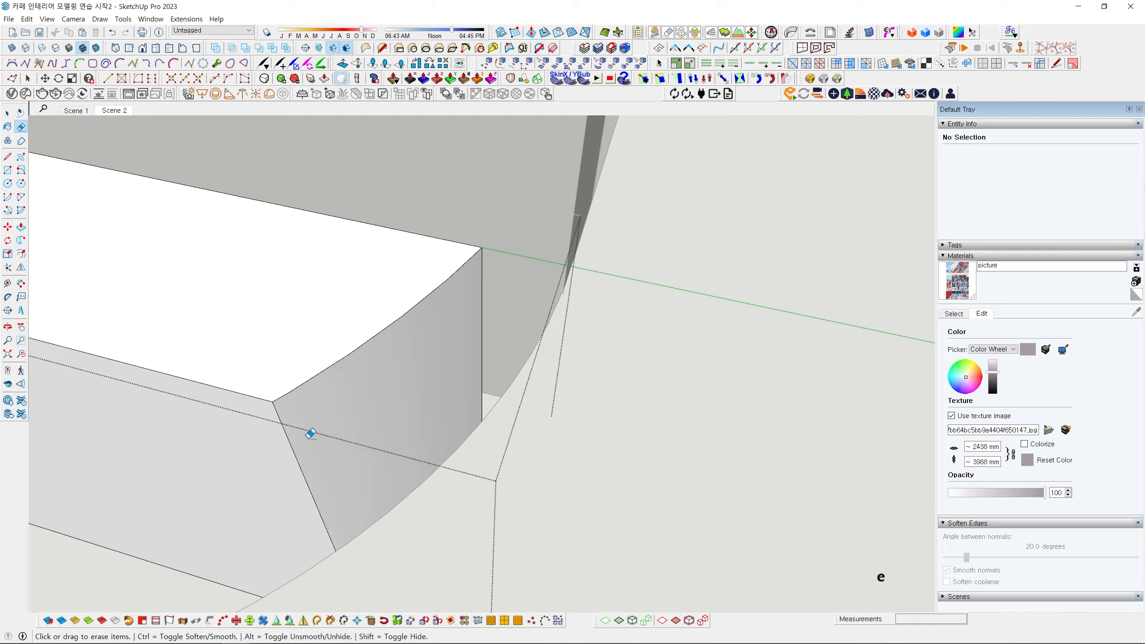
scroll(396, 408, "down", 6)
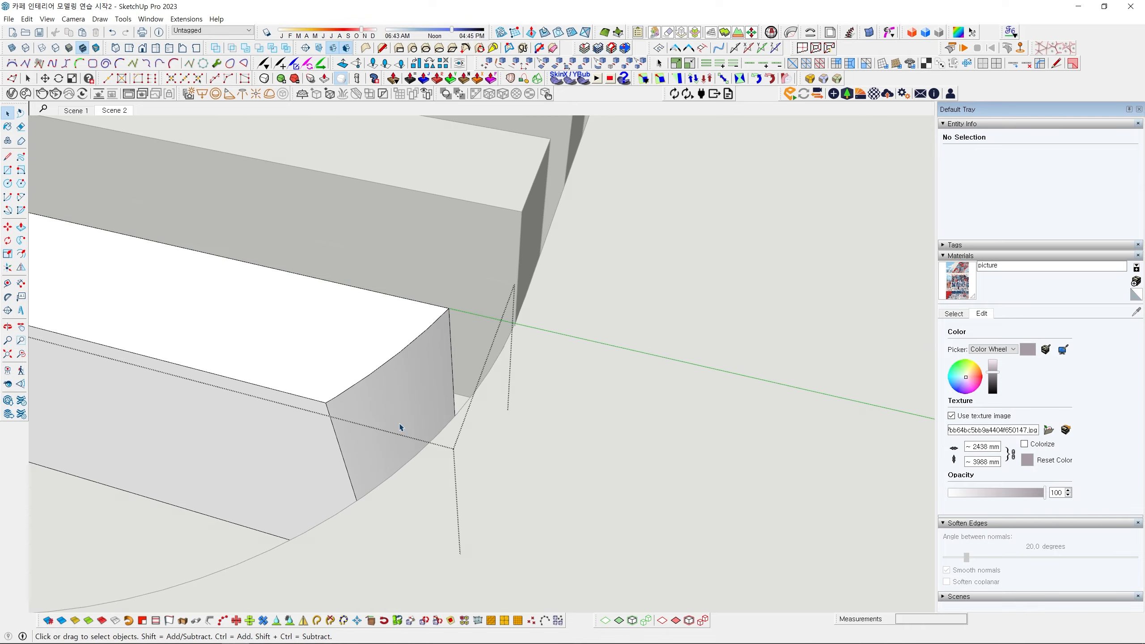
key("space")
Leave the trimmed slat's group and open the ceiling component for editing near the straight end of the stepped border.
scroll(496, 392, "down", 10)
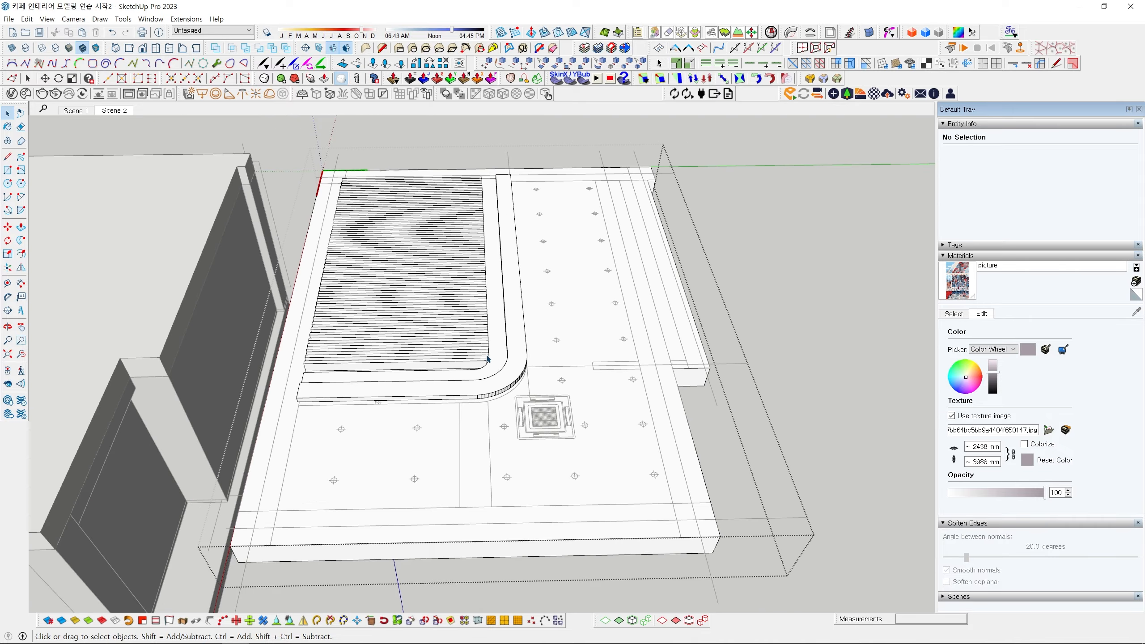
middle_click_drag(489, 360, 456, 460)
scroll(554, 288, "up", 10)
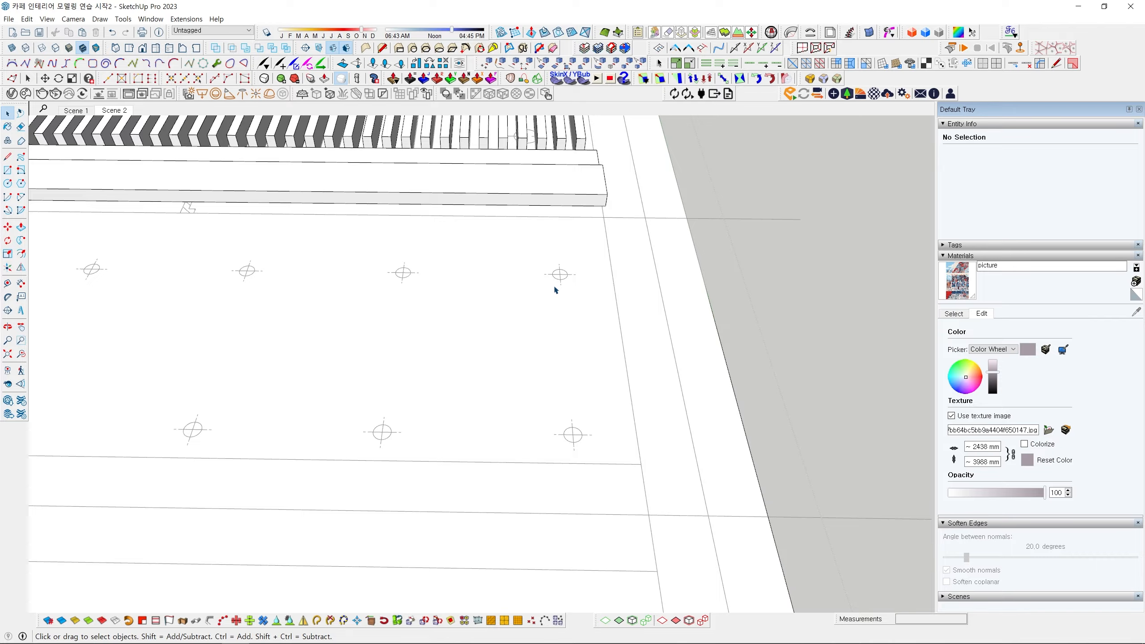
scroll(555, 290, "down", 8)
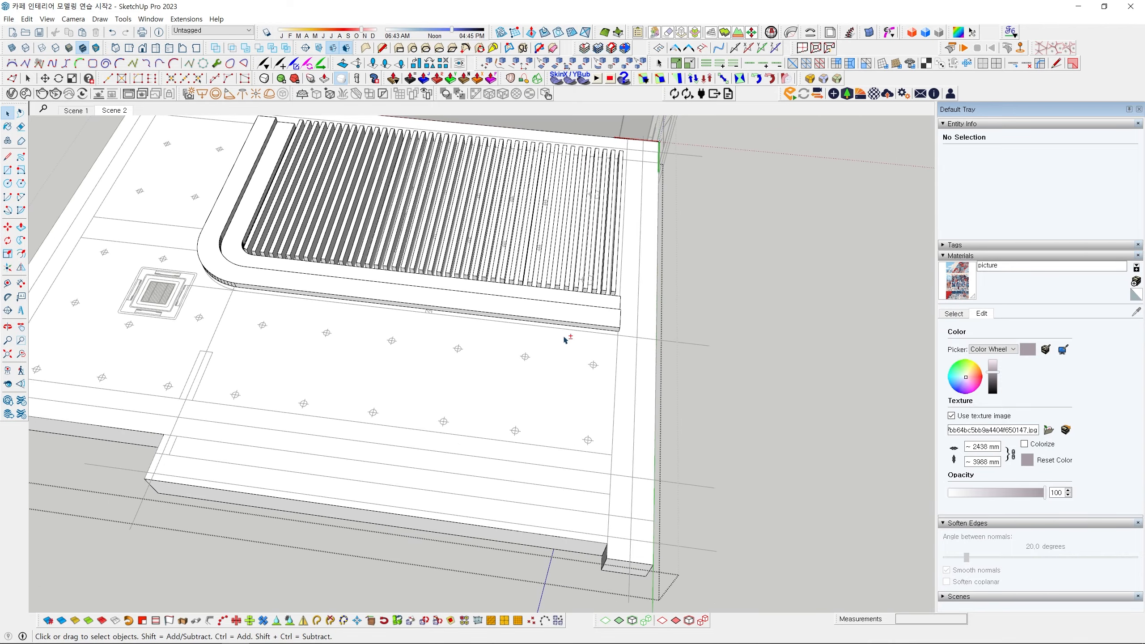
left_click(733, 353)
scroll(649, 368, "up", 1)
left_click(642, 373)
middle_click_drag(641, 374, 579, 390)
scroll(576, 350, "up", 2)
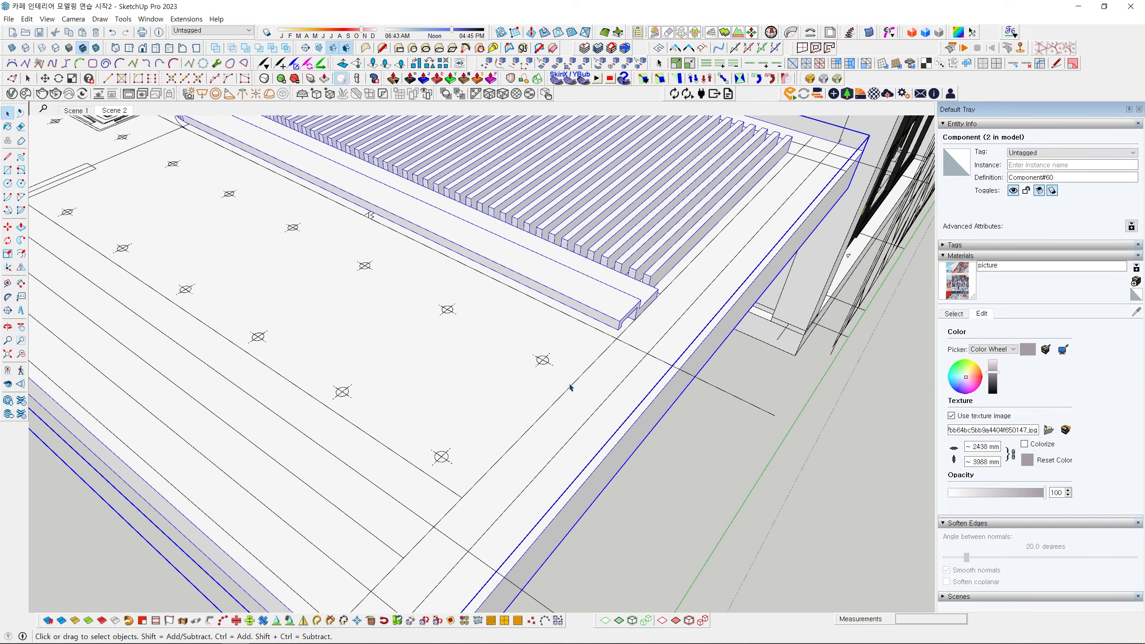
double_click(609, 434)
scroll(646, 454, "down", 3)
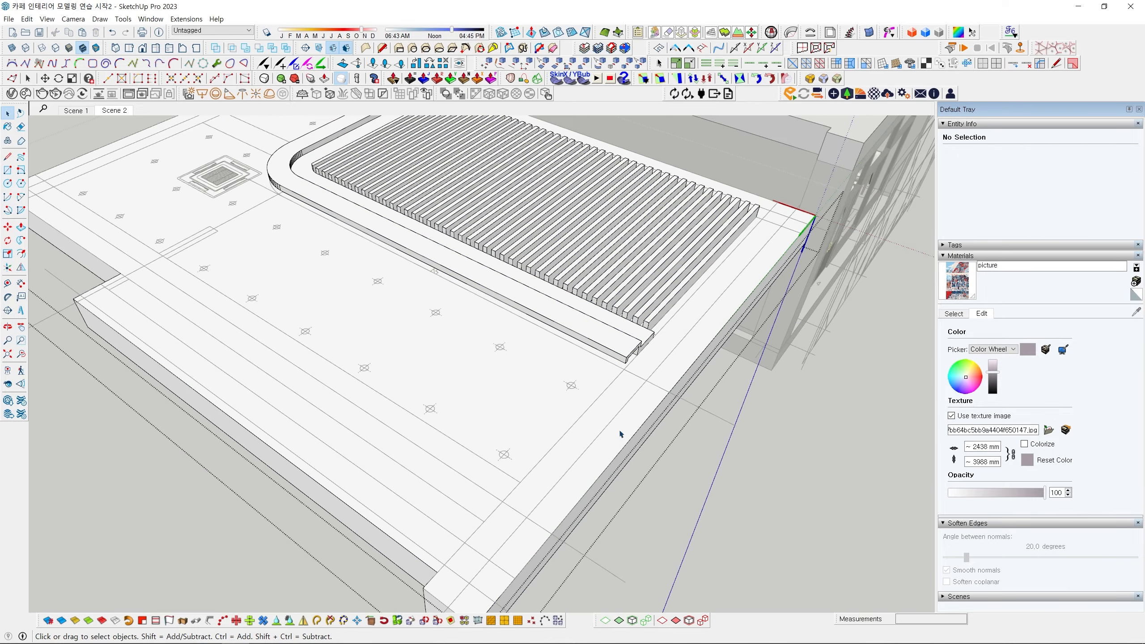
middle_click_drag(621, 432, 625, 472)
scroll(625, 472, "up", 2)
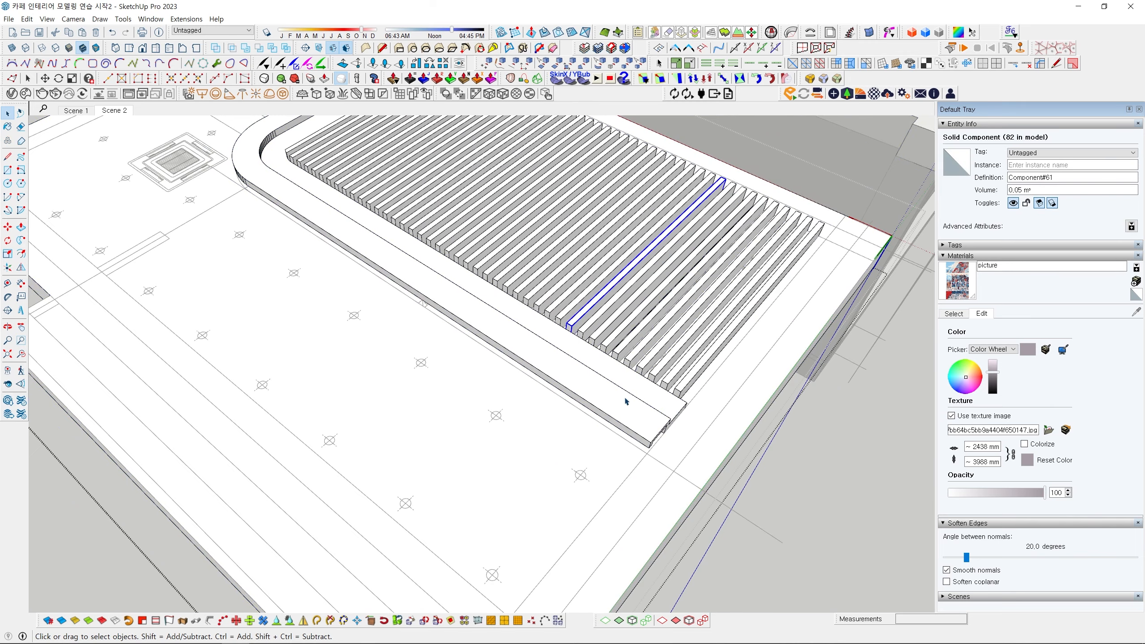
Draw a 50 mm radius circle on the downlight symbol nearest the border's straight end and extrude it 10 mm.
scroll(627, 401, "down", 3)
middle_click_drag(517, 413, 455, 335)
scroll(455, 335, "up", 4)
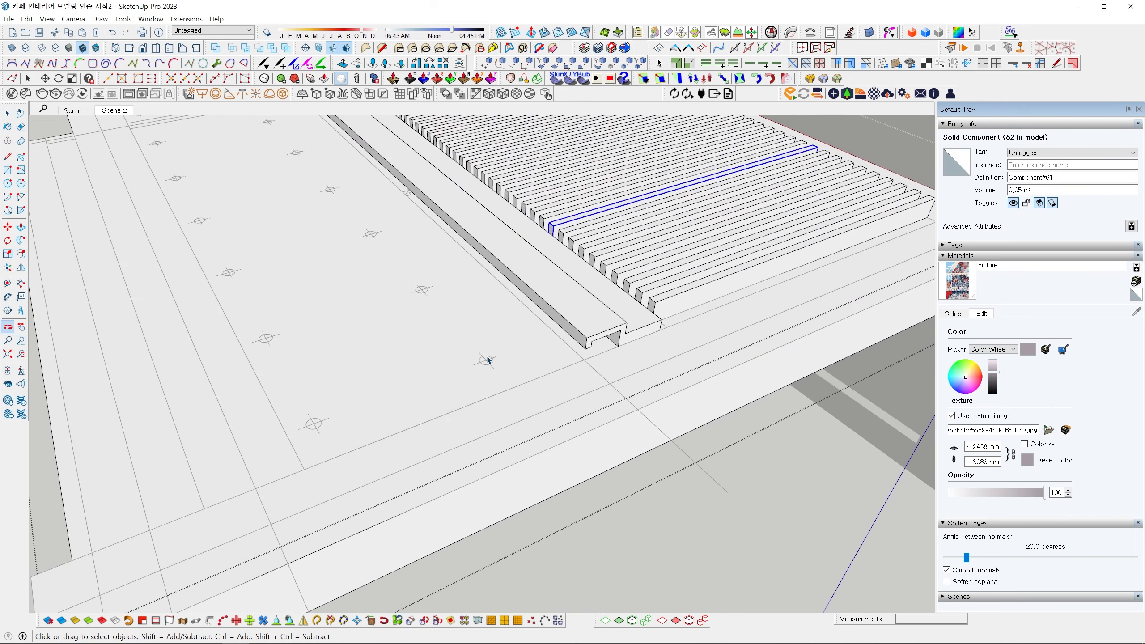
scroll(487, 362, "up", 3)
middle_click_drag(481, 374, 501, 404)
middle_click_drag(524, 358, 541, 375)
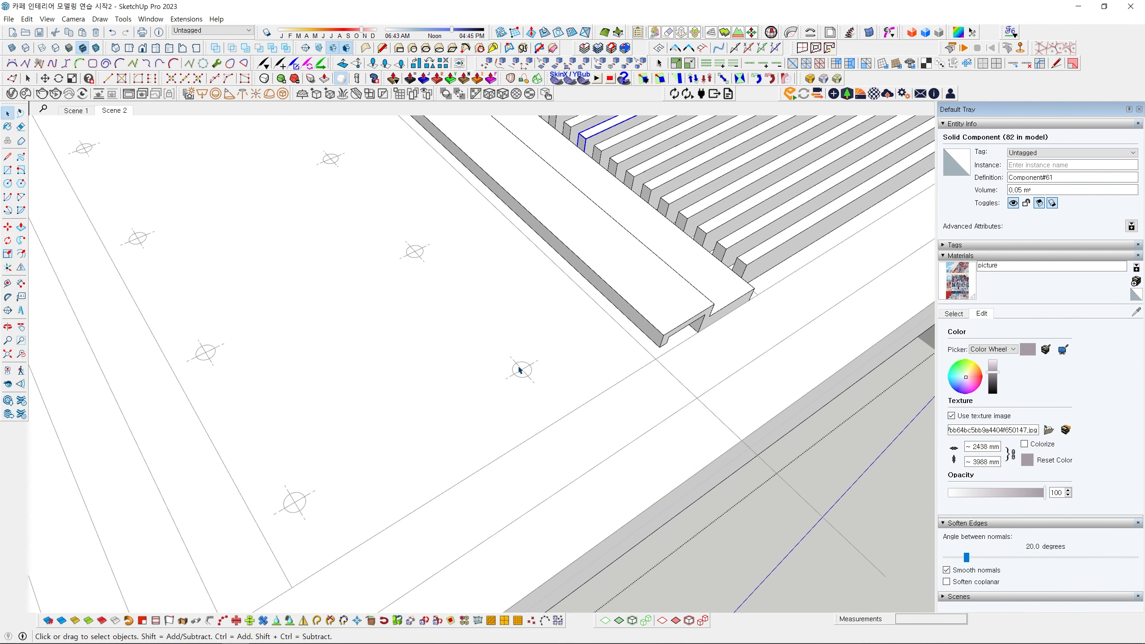
scroll(522, 369, "up", 5)
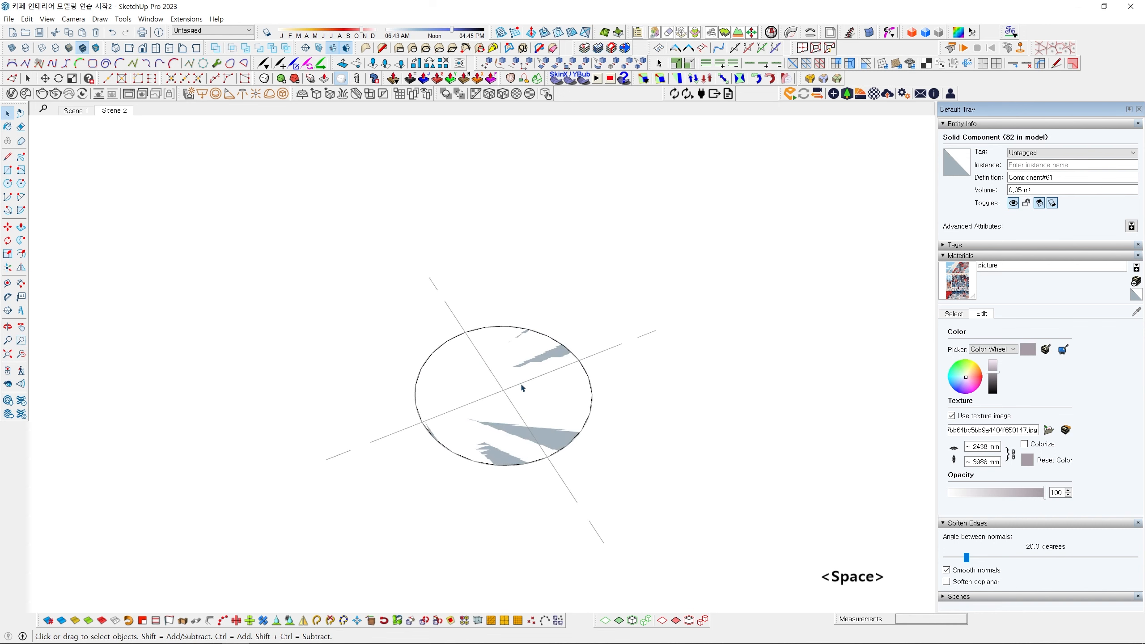
left_click(535, 411)
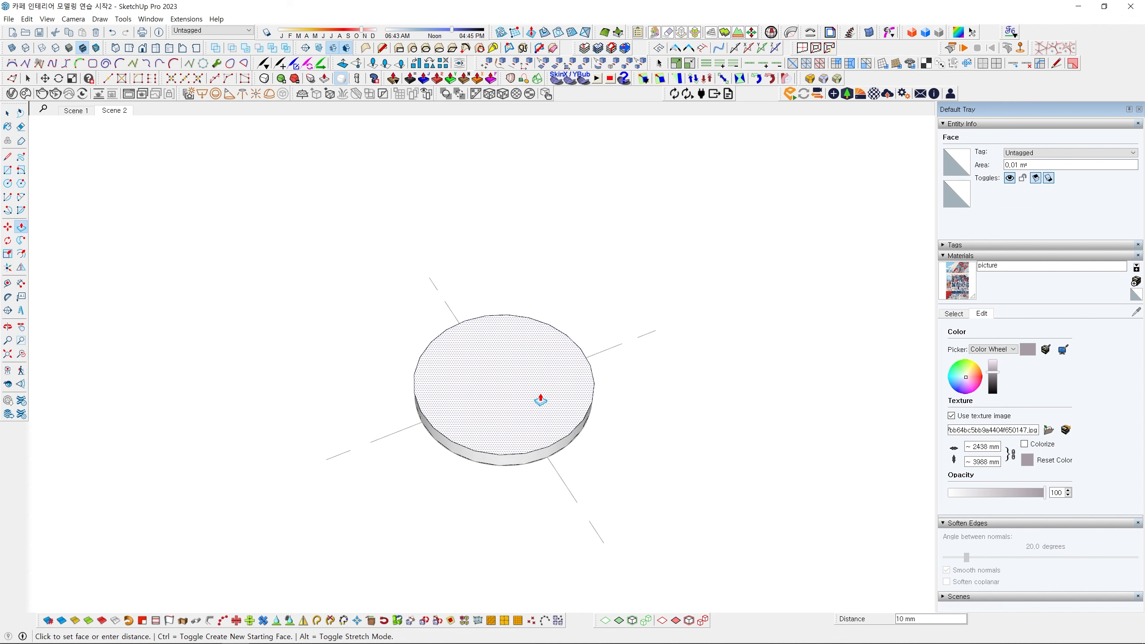
key("space")
middle_click_drag(540, 398, 470, 360)
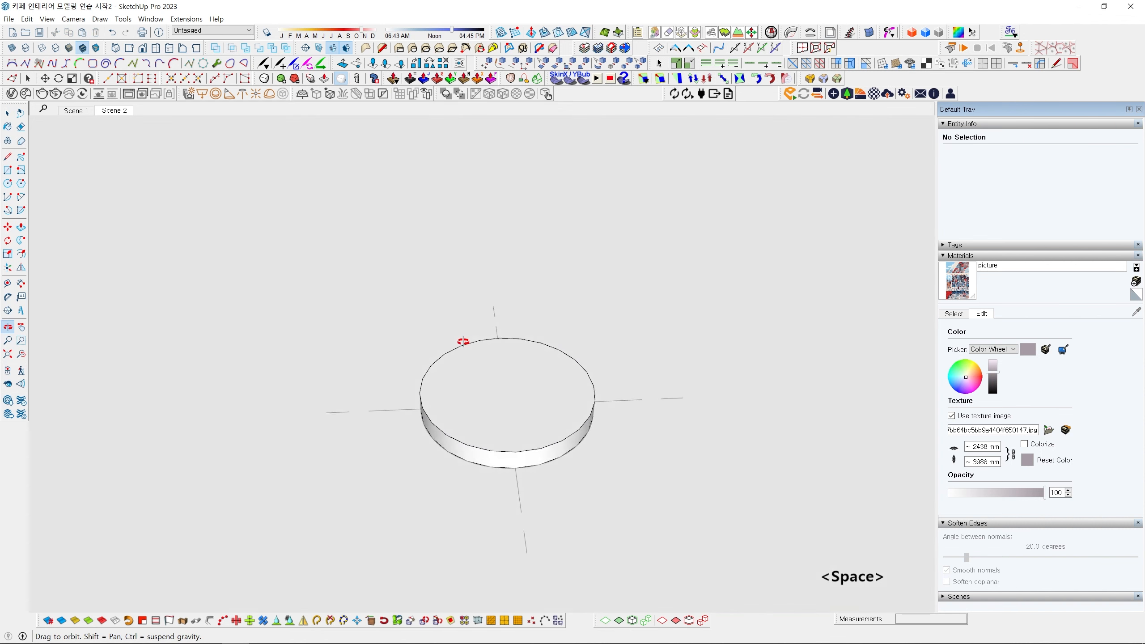
Offset the downlight disc's top edge inward about 4 mm and push the inner face down about 6 mm.
key("f")
scroll(557, 367, "up", 1)
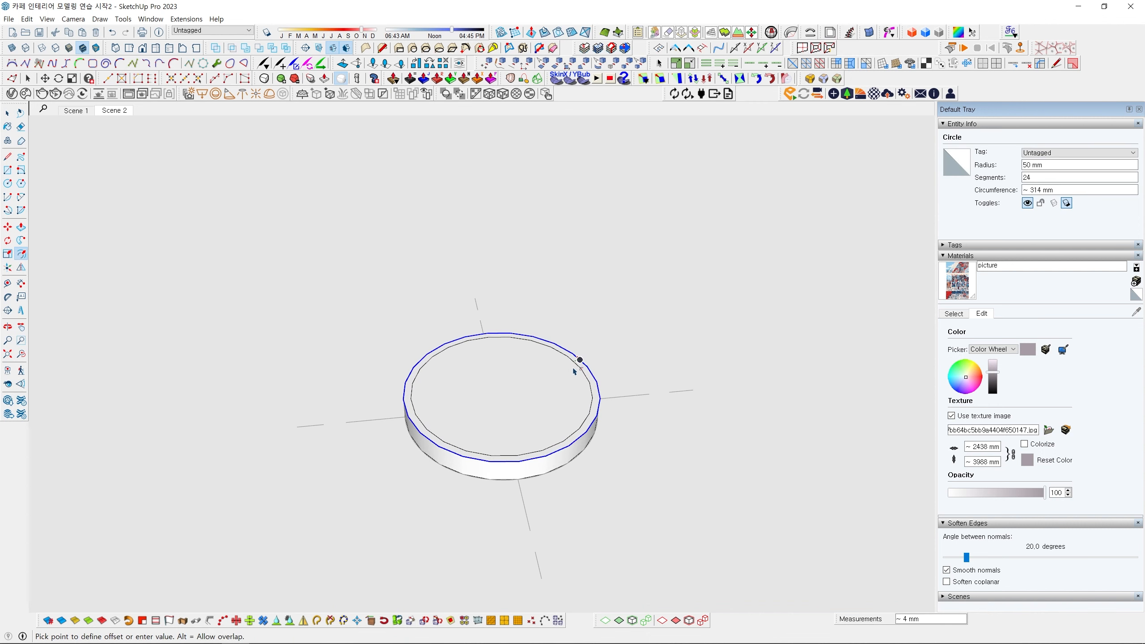
left_click(573, 374)
middle_click_drag(481, 394, 479, 395)
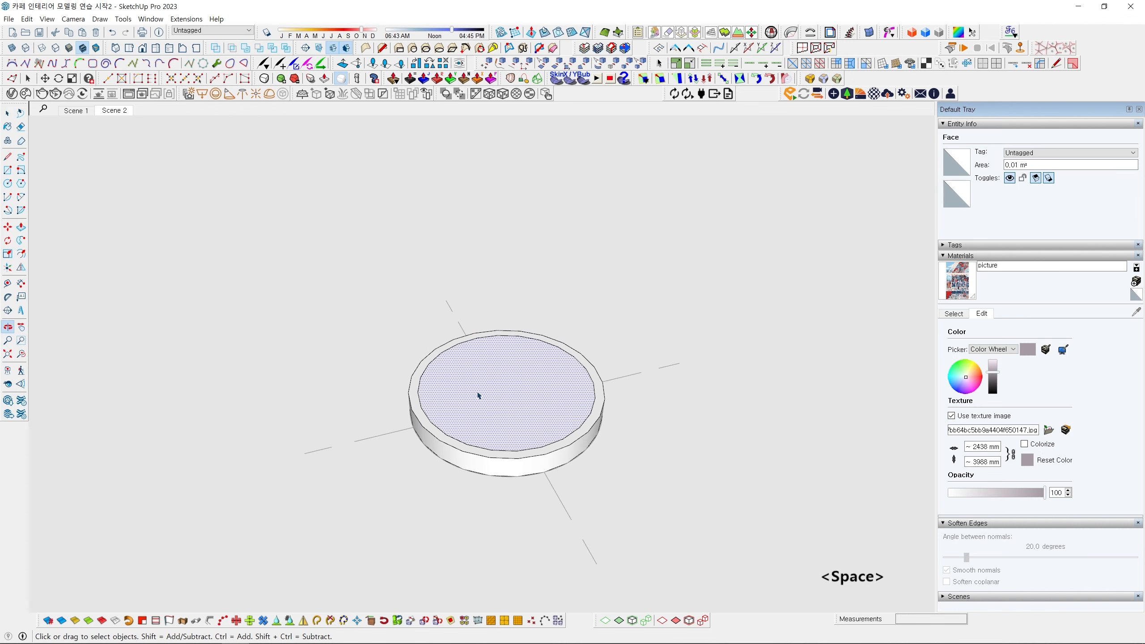
scroll(469, 390, "up", 1)
key("p")
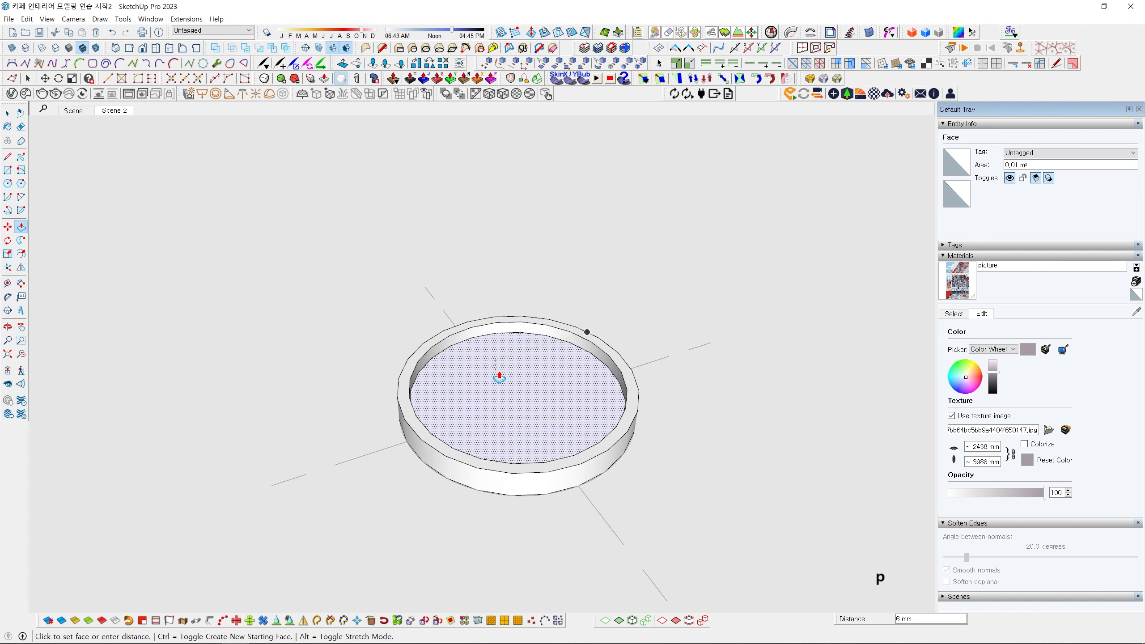
key("space")
Select the whole downlight body and turn it into a component, keeping the default definition name.
scroll(519, 415, "down", 10)
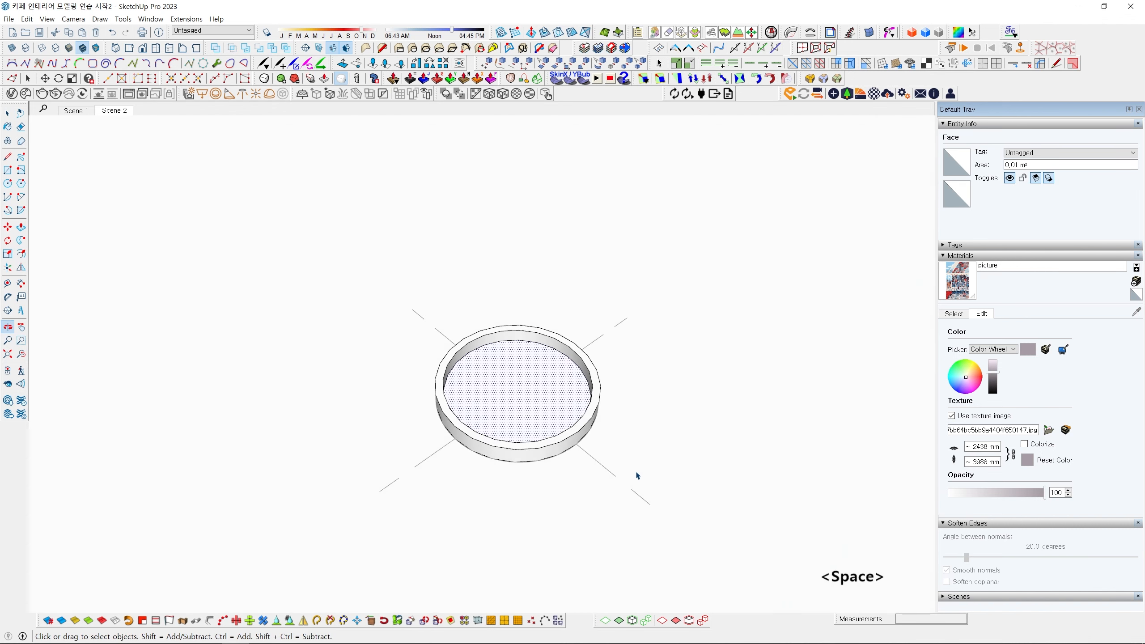
middle_click_drag(625, 453, 521, 400)
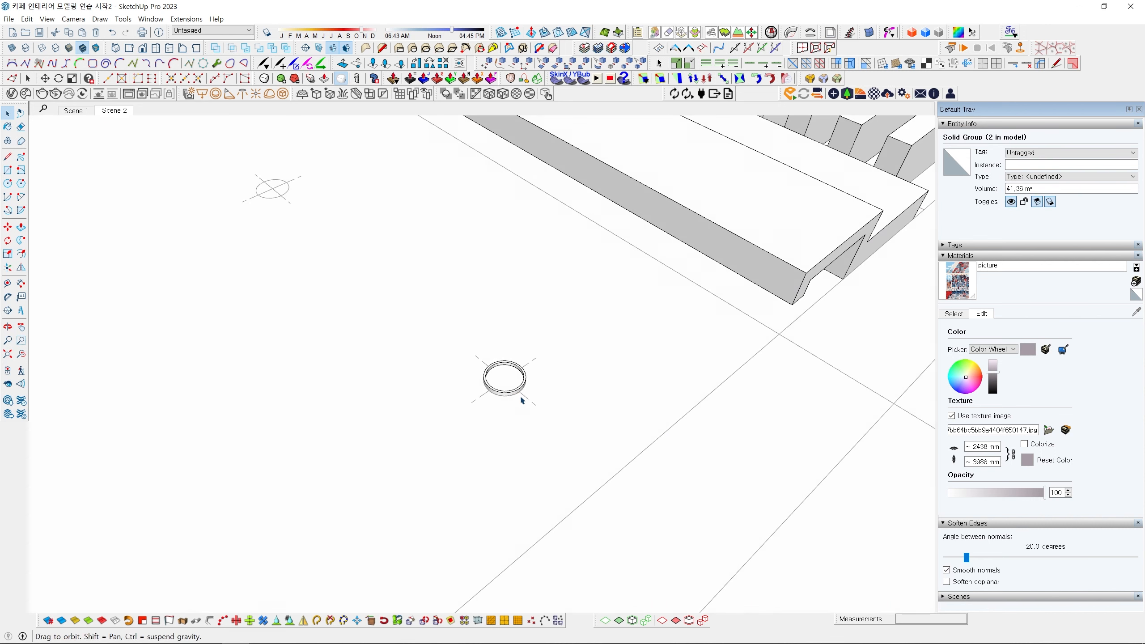
scroll(507, 379, "up", 2)
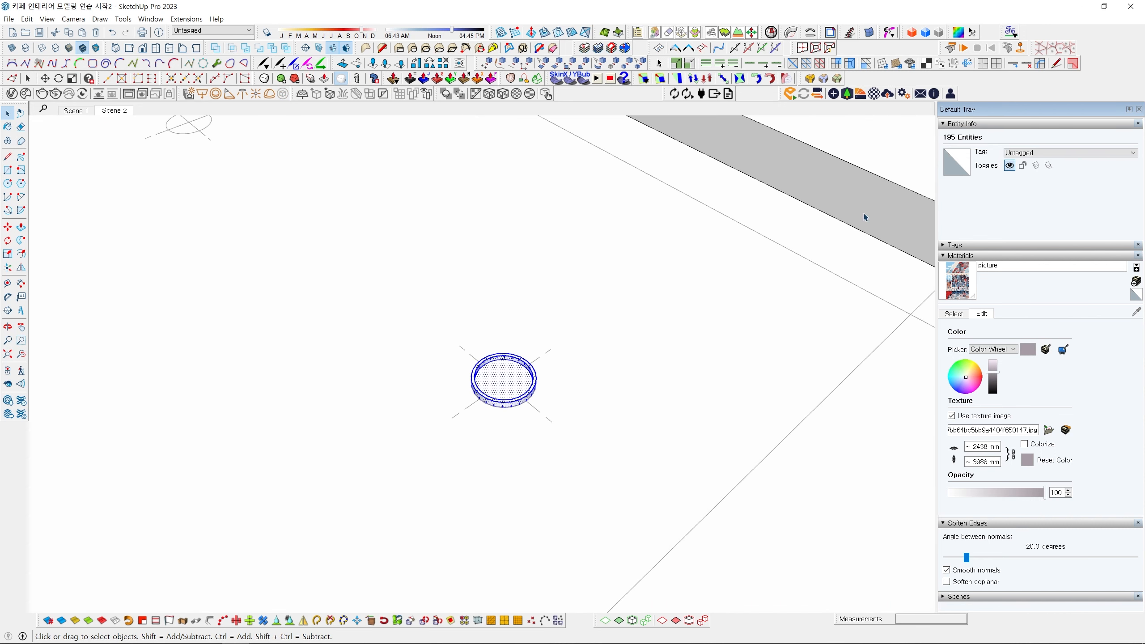
scroll(499, 387, "up", 2)
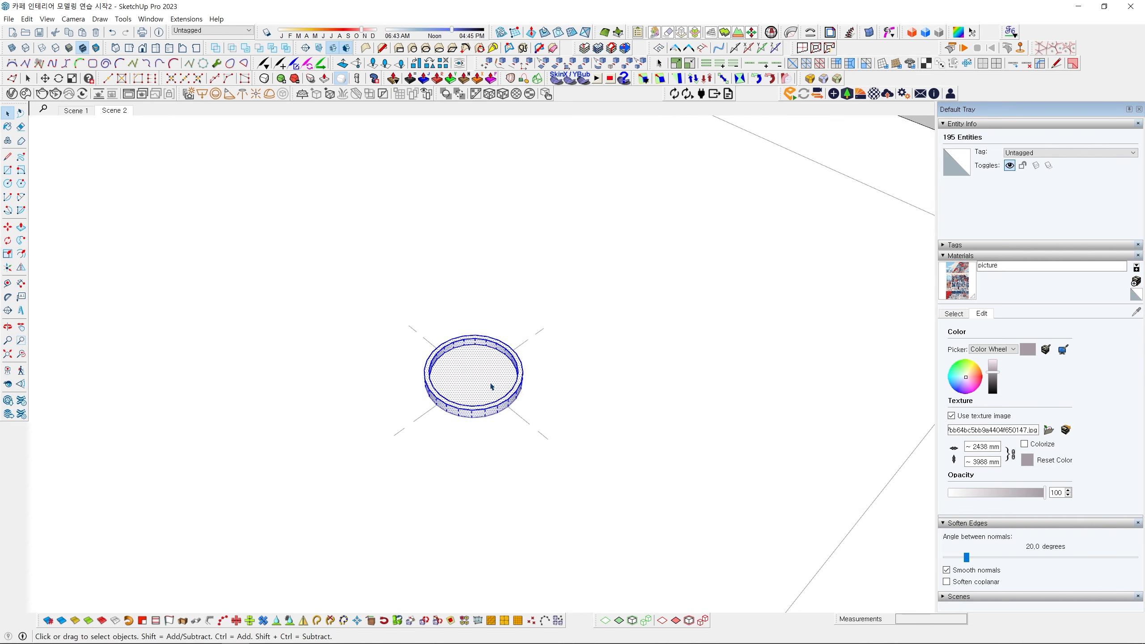
key("g")
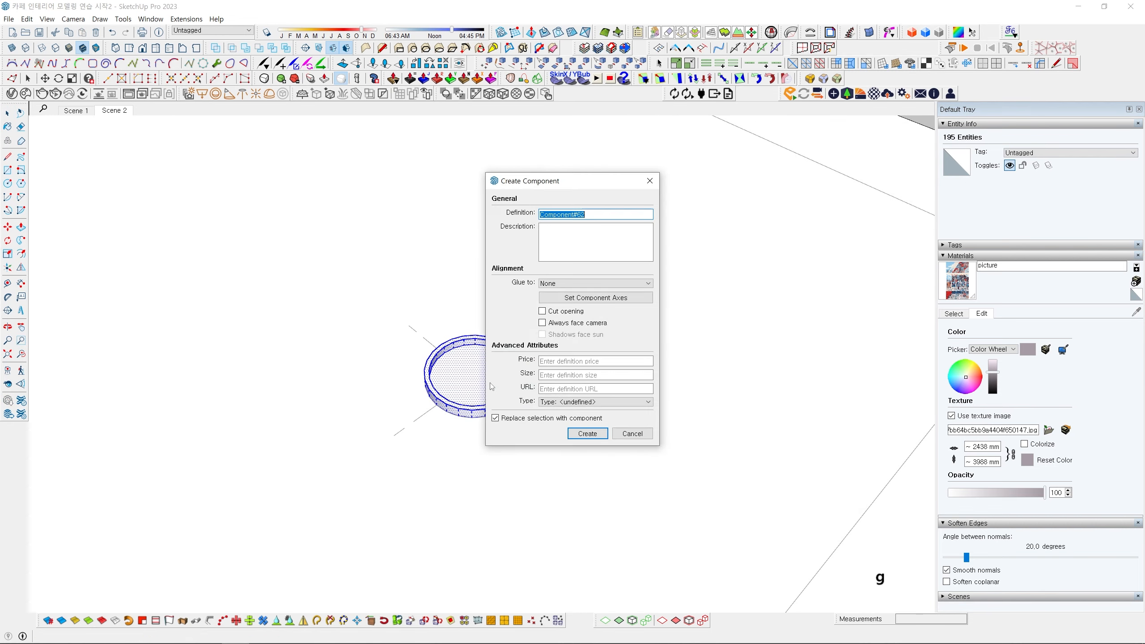
left_click(588, 432)
Copy the new downlight component 1300 mm onto the neighbouring downlight symbol.
scroll(542, 443, "down", 3)
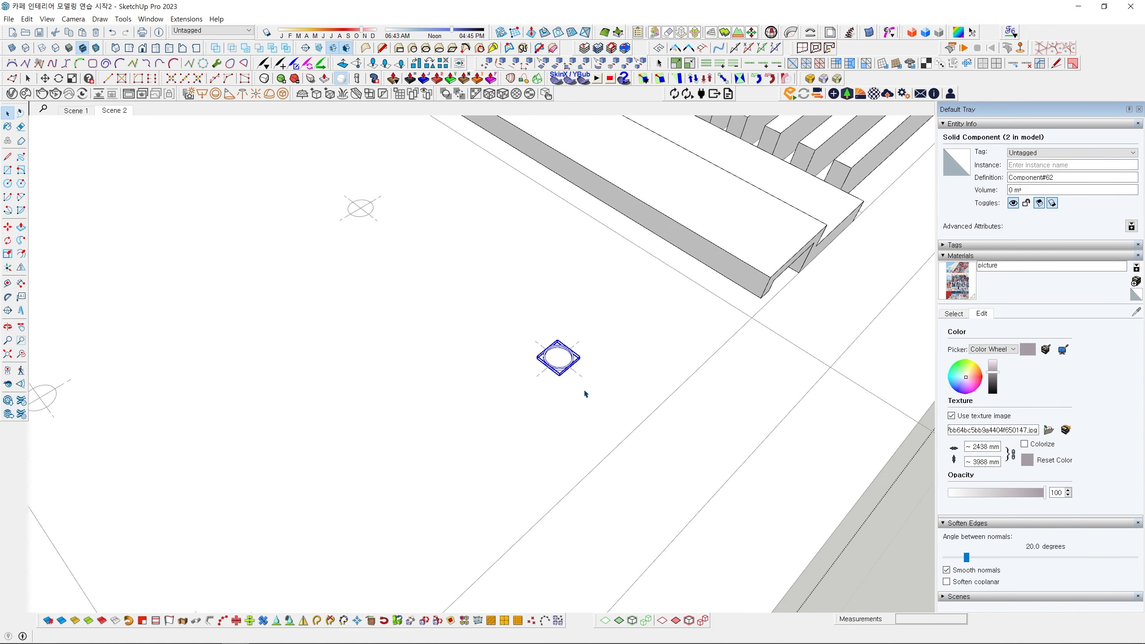
key("m")
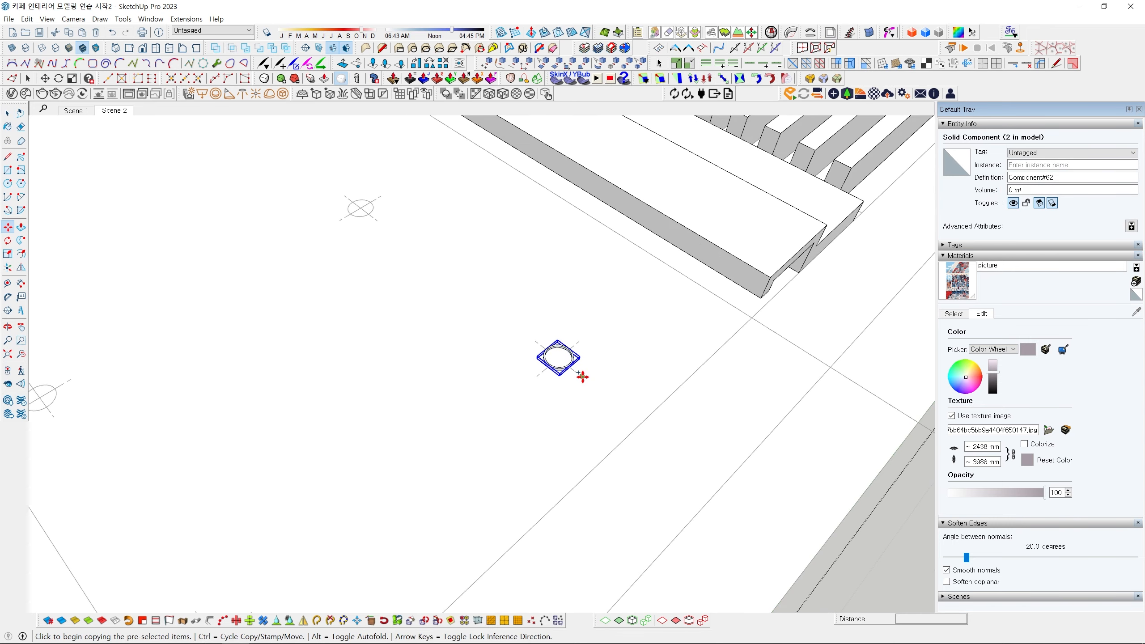
left_click(582, 377)
scroll(523, 435, "down", 3)
middle_click_drag(489, 486, 557, 388, "shift")
scroll(475, 444, "up", 3)
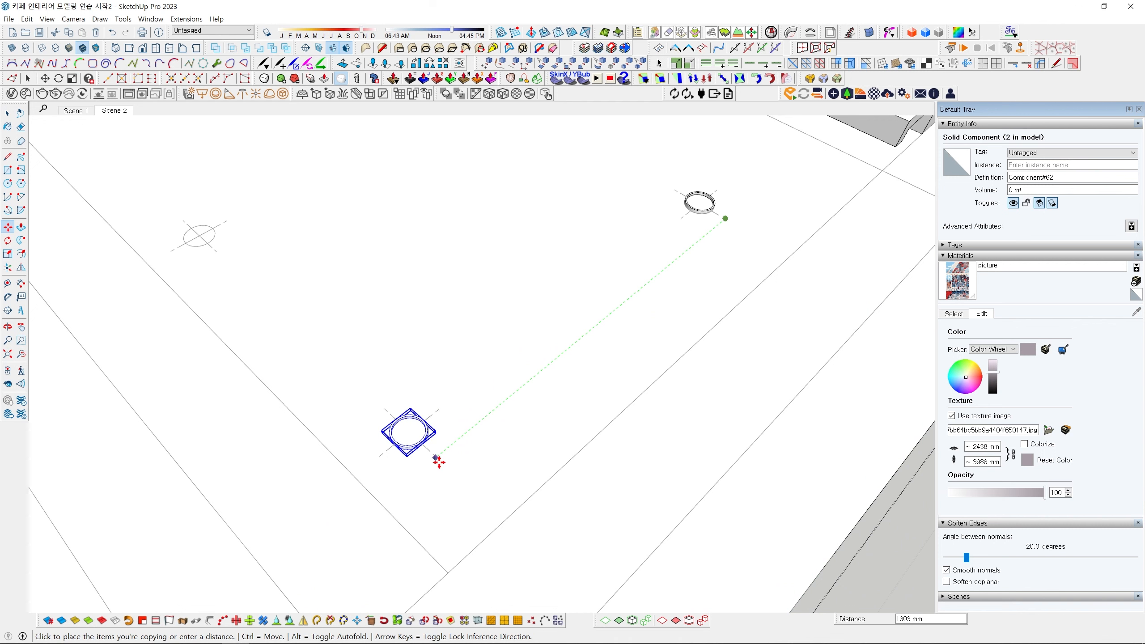
scroll(437, 457, "up", 1)
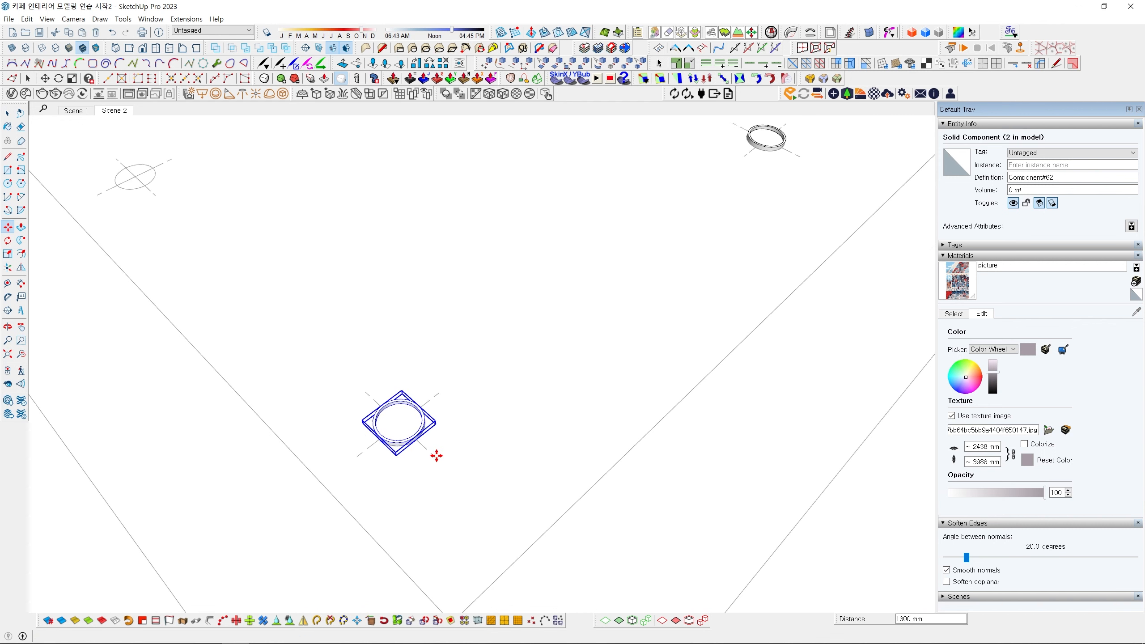
left_click(437, 455)
key("space")
Copy both downlights onto the next pair of symbols along the ceiling and repeat the copy 10 times.
scroll(632, 307, "down", 1)
scroll(744, 176, "down", 2)
middle_click_drag(741, 181, 724, 316)
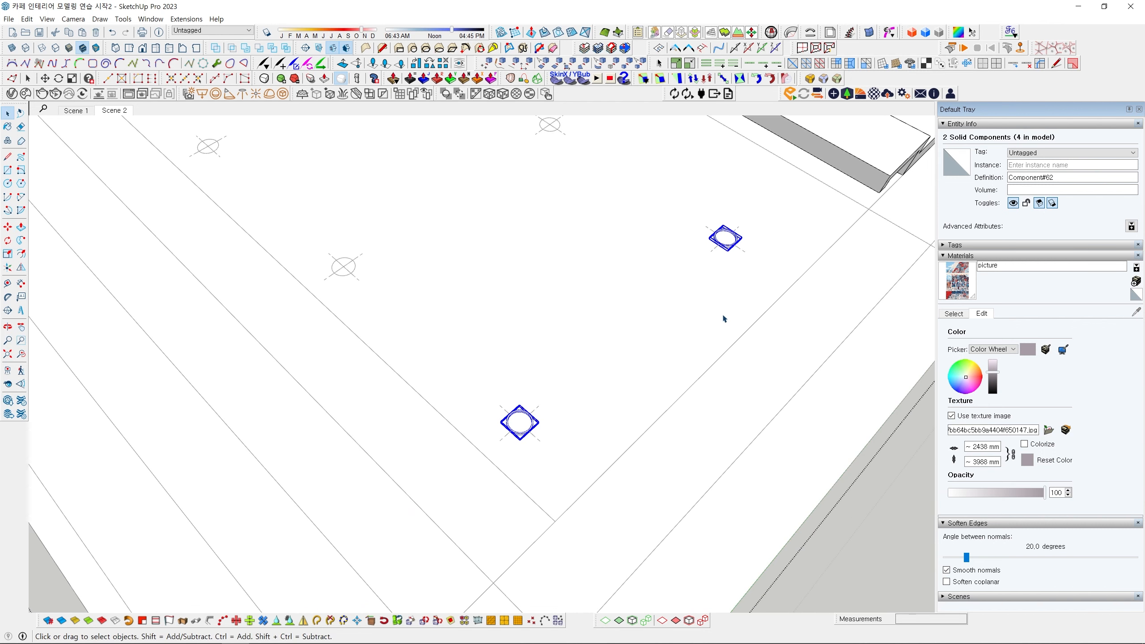
key("ctrl")
scroll(741, 244, "up", 3)
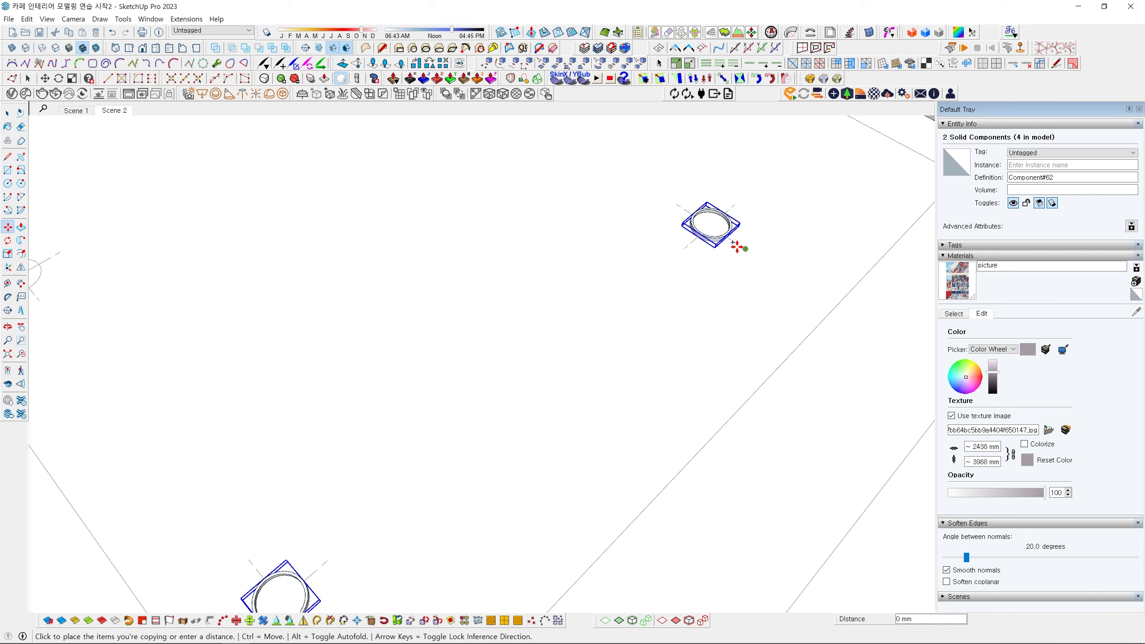
scroll(668, 221, "down", 3)
middle_click_drag(592, 166, 700, 335)
scroll(676, 313, "up", 3)
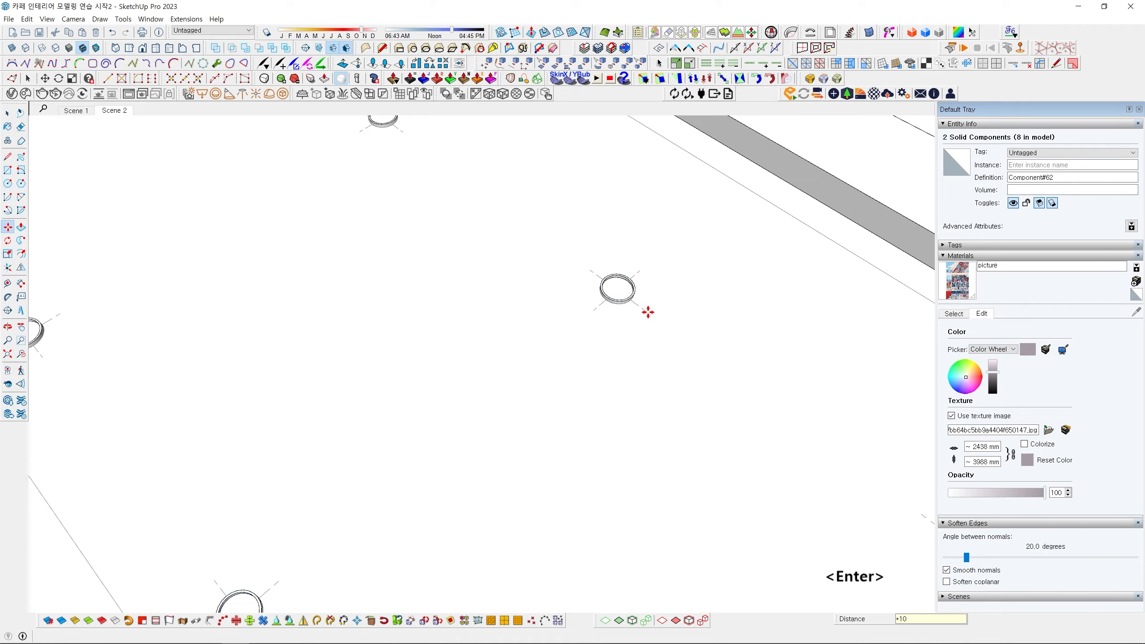
scroll(391, 246, "down", 10)
key("space")
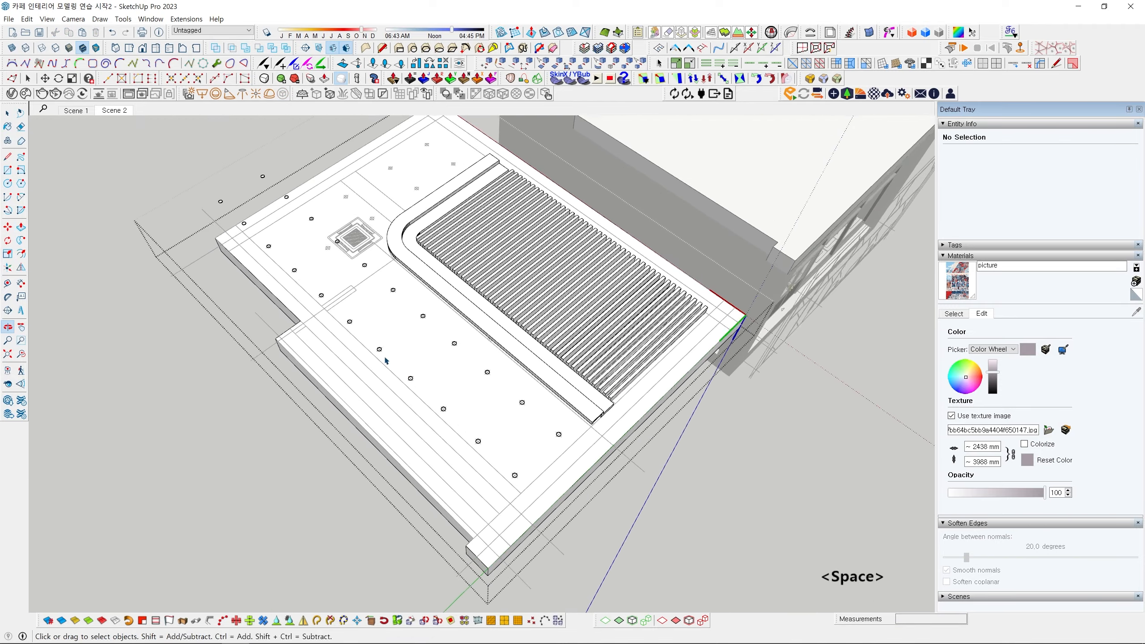
Delete the surplus downlights beyond the ceiling's edge and the one overlapping the ceiling air conditioner.
middle_click_drag(386, 361, 401, 316)
scroll(409, 275, "up", 5)
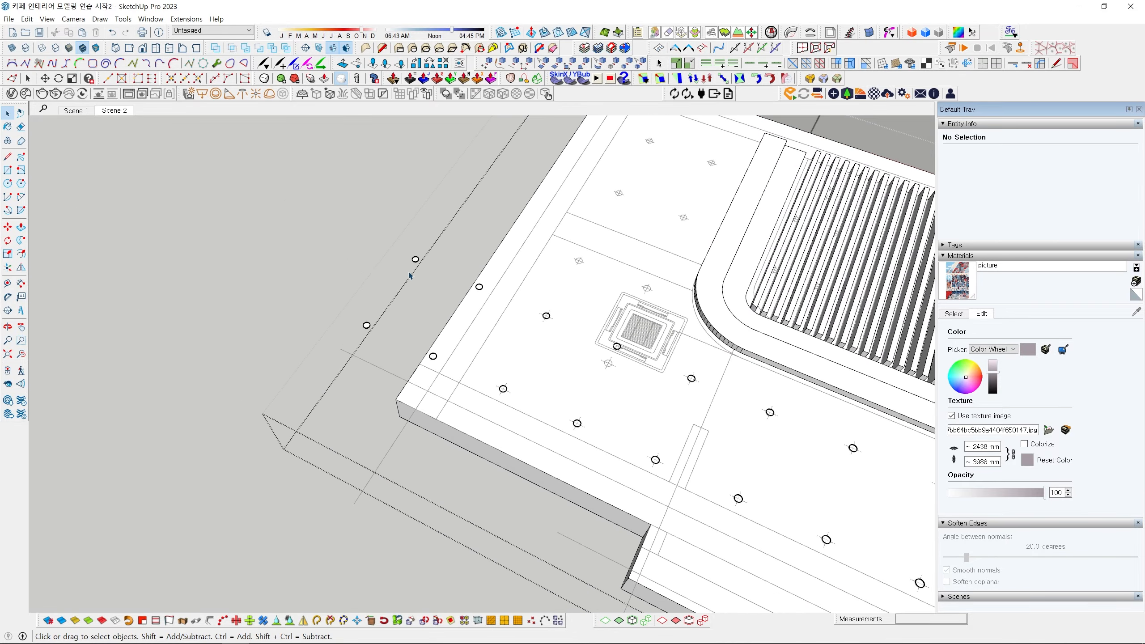
left_click_drag(493, 374, 494, 374)
key("Delete")
scroll(609, 366, "up", 2)
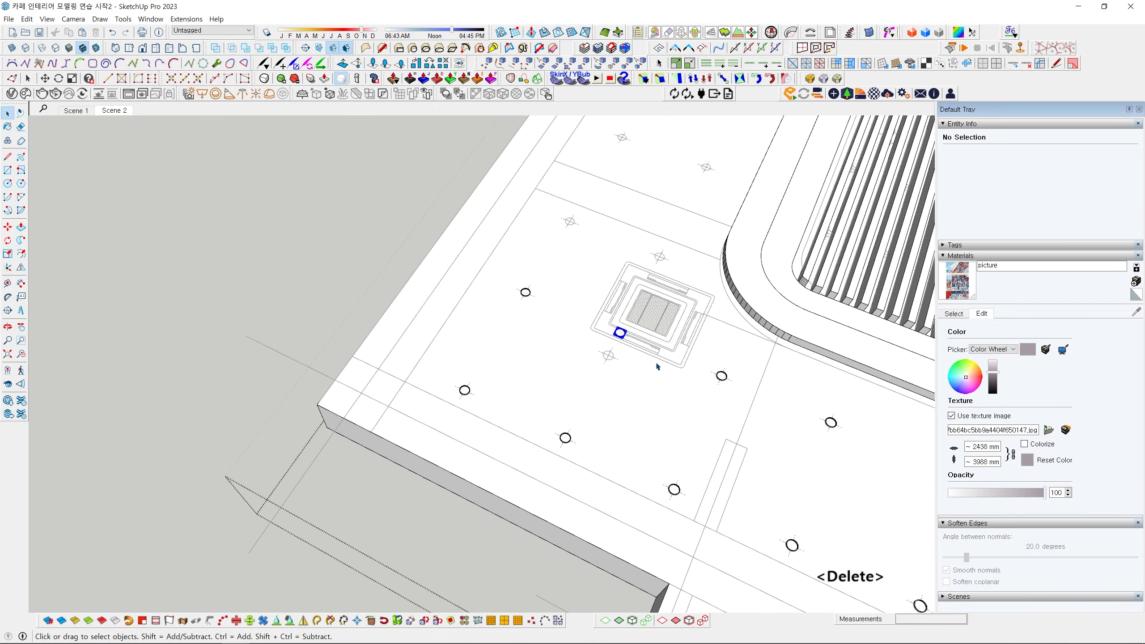
scroll(631, 340, "down", 5)
middle_click_drag(626, 343, 519, 433)
scroll(567, 424, "up", 2)
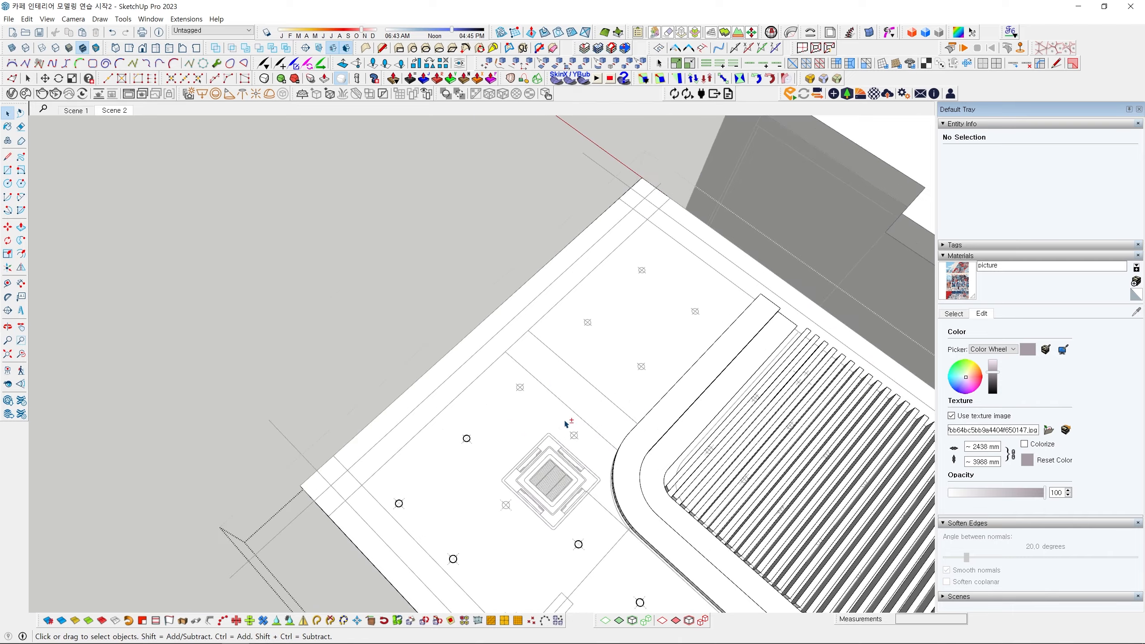
Copy the two downlights nearest the ceiling's corner onto the pair of symbols beyond the air conditioner.
middle_click_drag(403, 491, 372, 368, "shift")
scroll(372, 368, "up", 2)
middle_click_drag(661, 180, 657, 196)
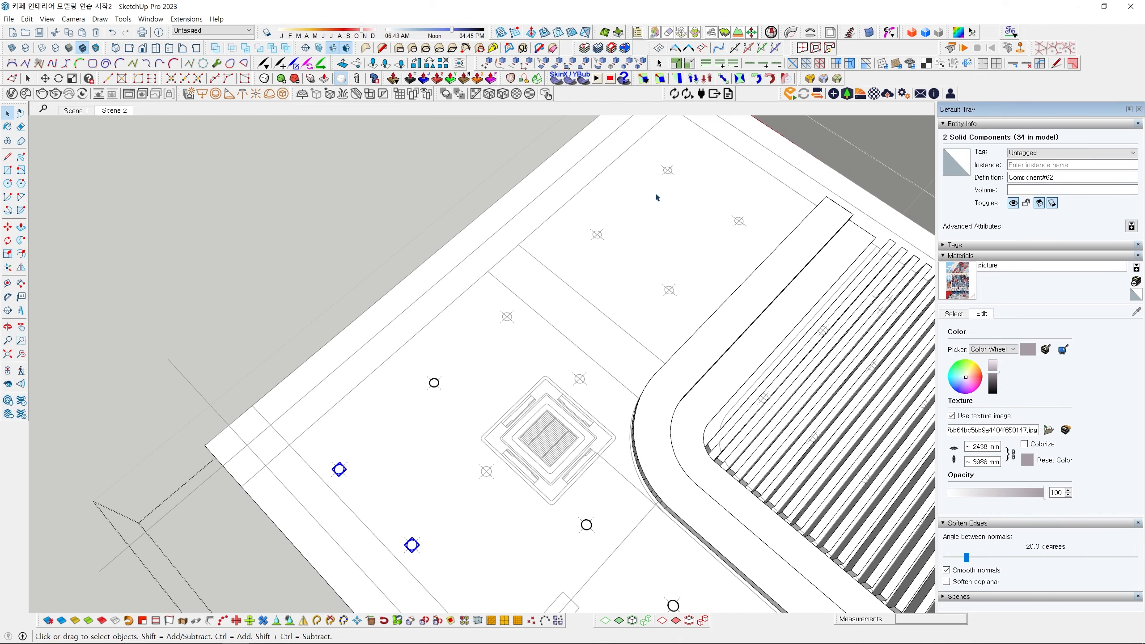
middle_click_drag(523, 370, 435, 302)
key("m")
scroll(383, 266, "up", 7)
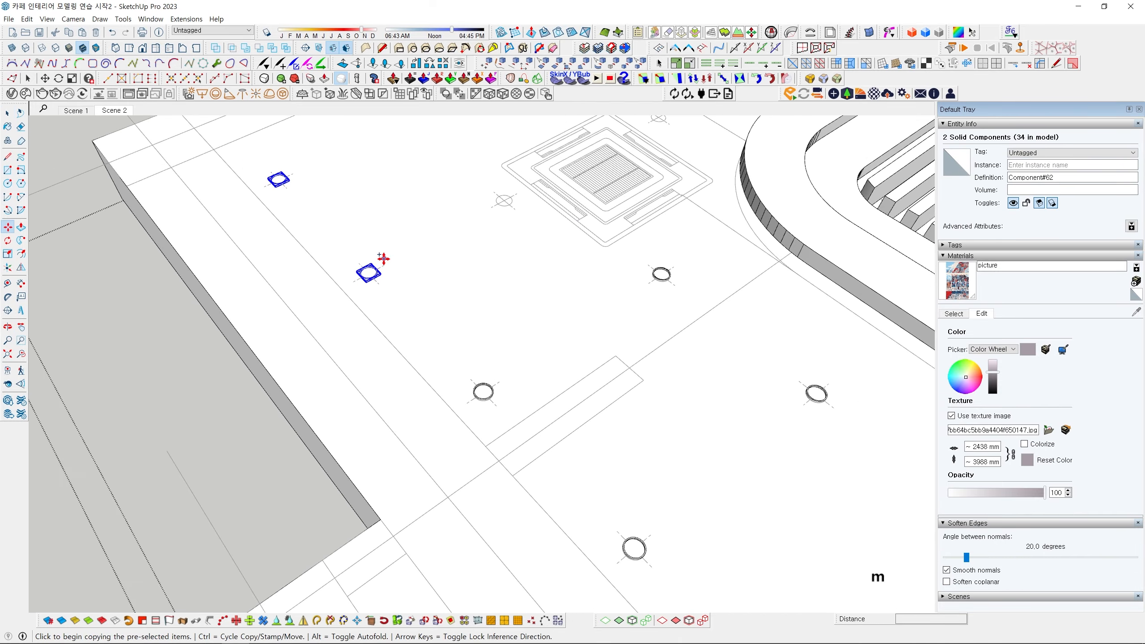
key("ctrl")
left_click(386, 287)
scroll(428, 262, "down", 6)
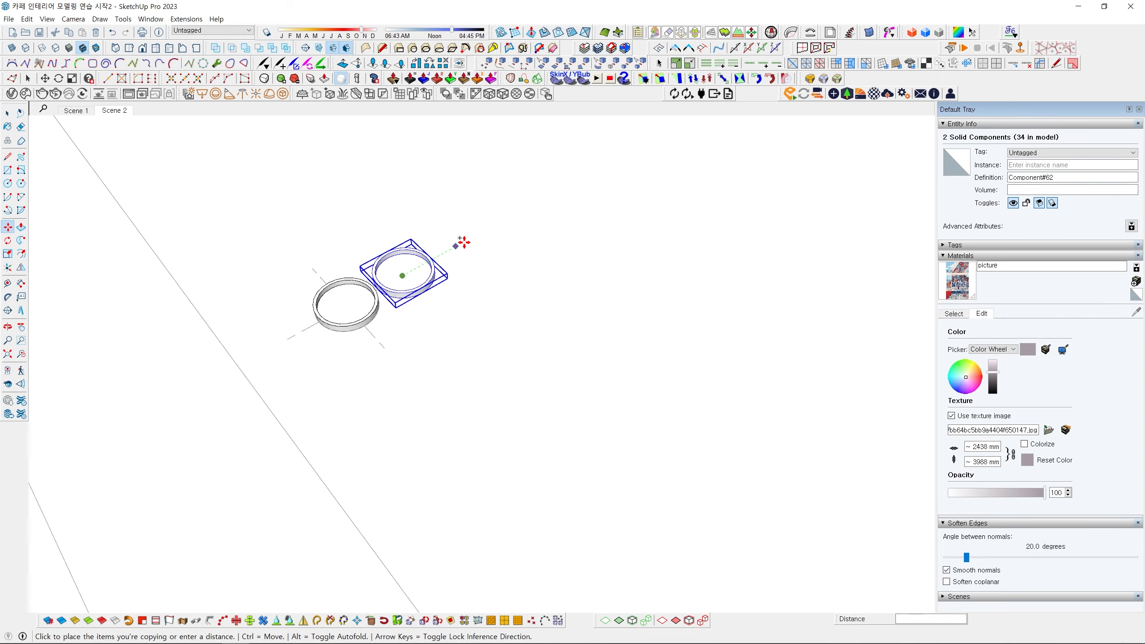
scroll(415, 458, "up", 5)
scroll(496, 440, "up", 5)
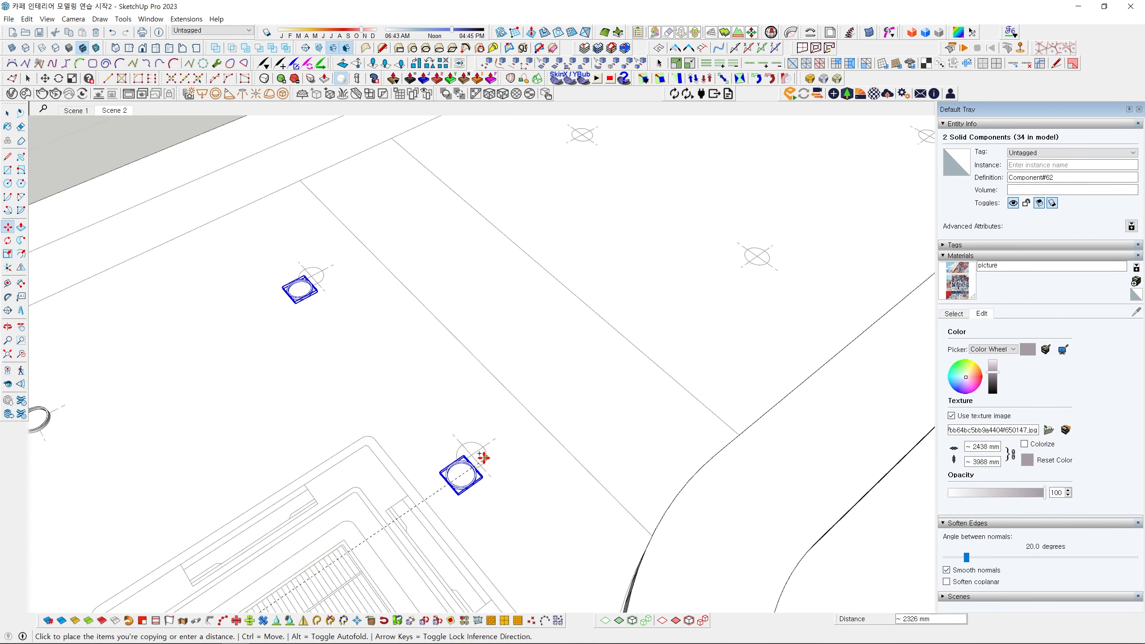
left_click(507, 423)
scroll(541, 399, "down", 4)
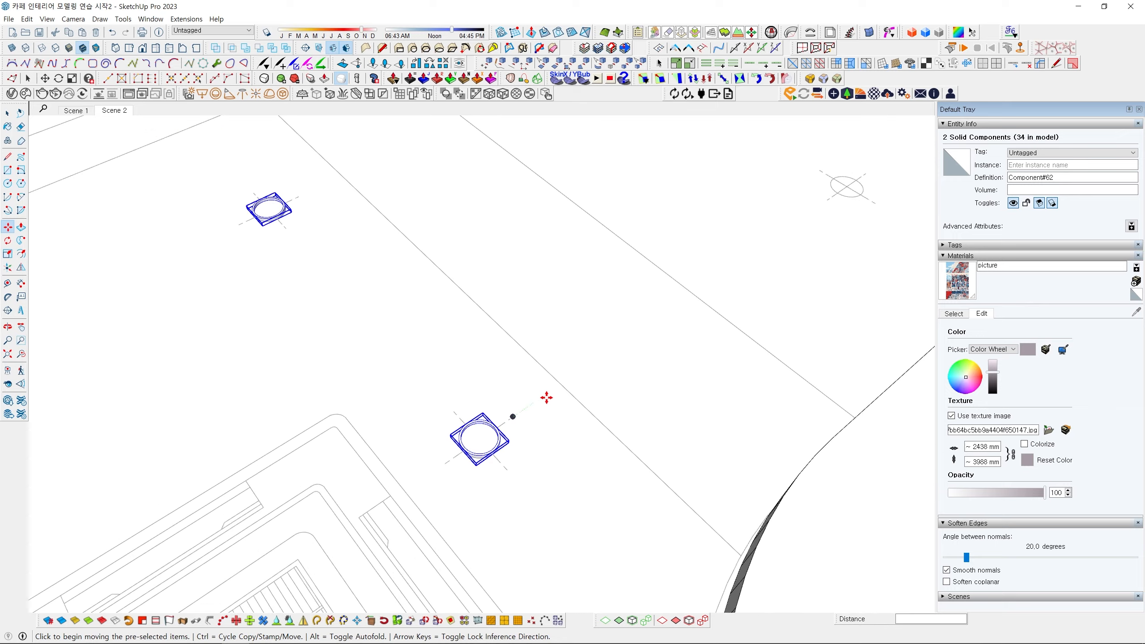
Place two more copies of the downlight pair on the four remaining symbols near the ceiling corner, the last 2800 mm away.
middle_click_drag(627, 357, 661, 345)
scroll(661, 333, "up", 2)
middle_click_drag(560, 398, 547, 427)
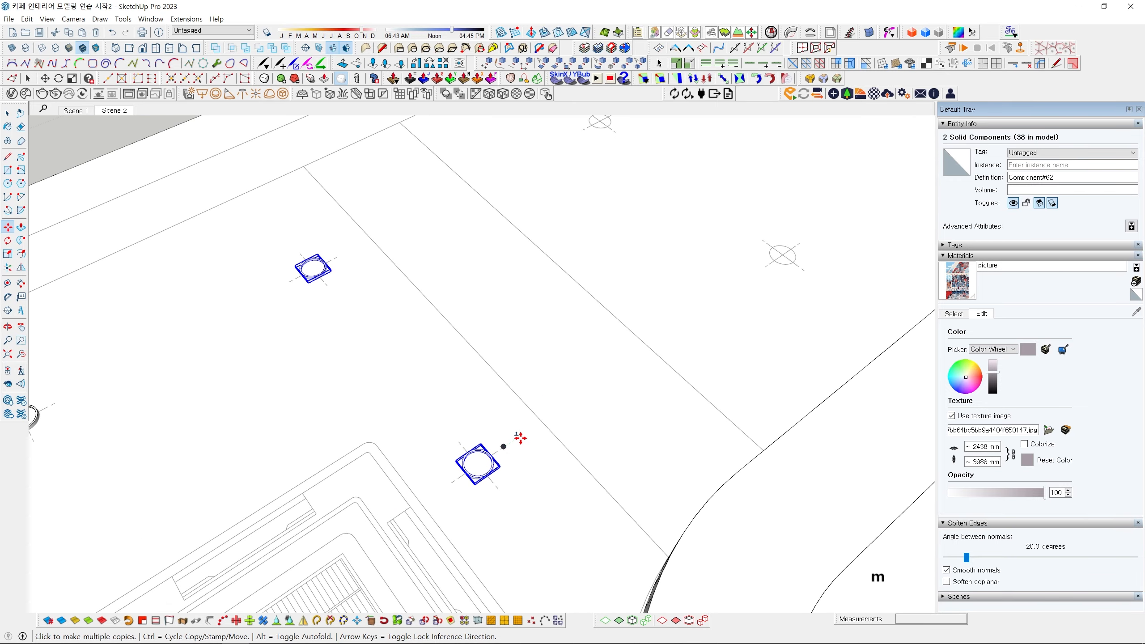
scroll(514, 441, "up", 4)
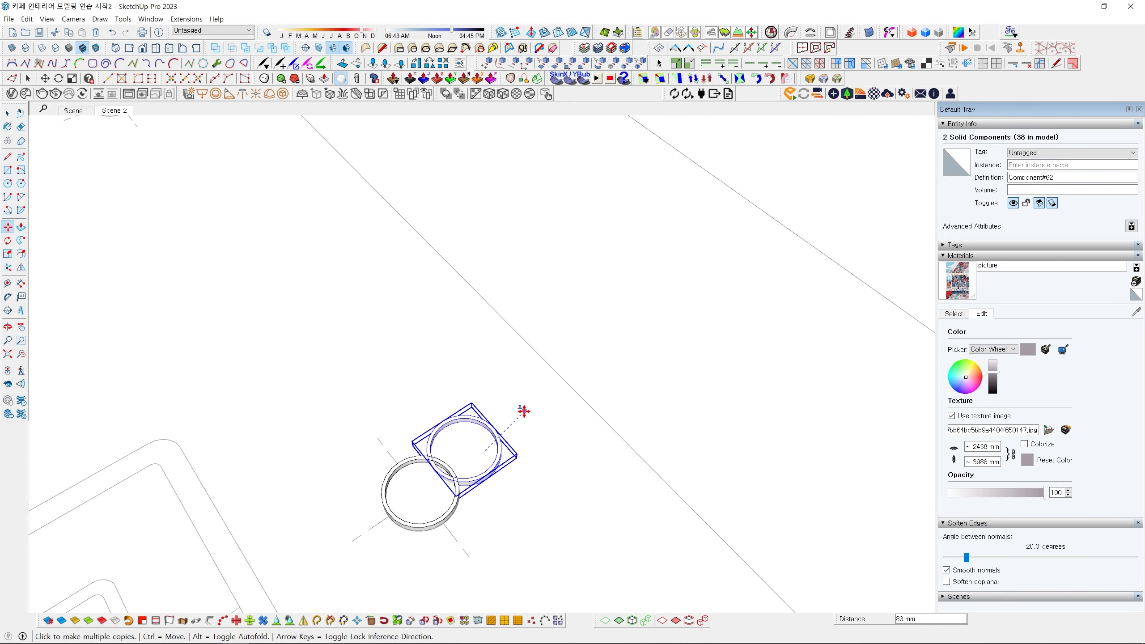
scroll(525, 410, "down", 4)
middle_click_drag(757, 289, 545, 452, "shift")
scroll(597, 404, "up", 3)
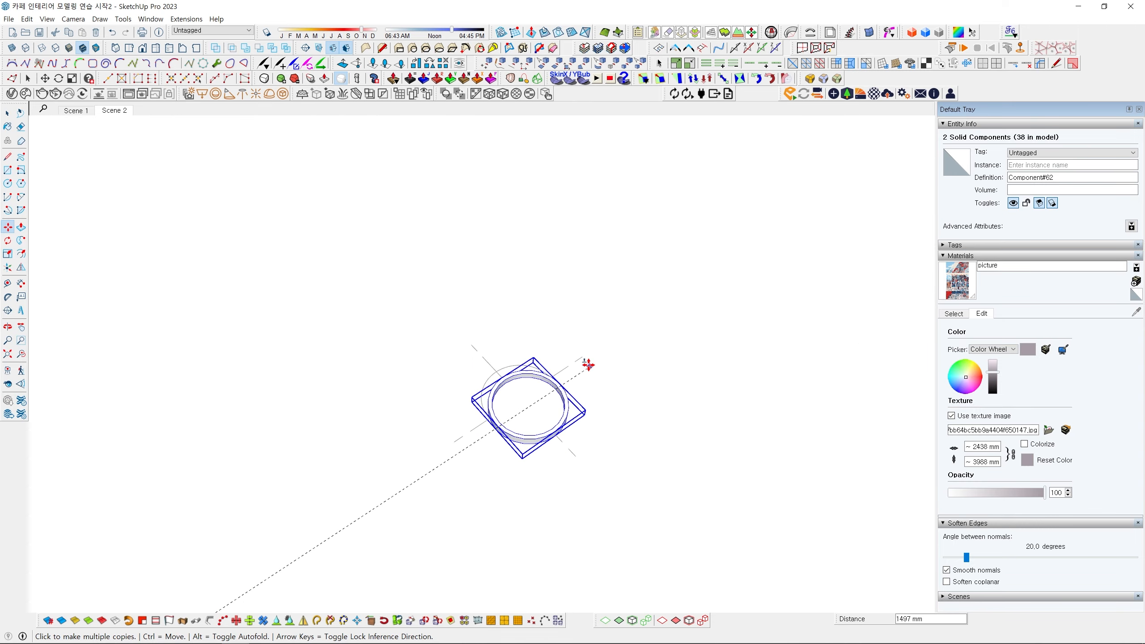
scroll(652, 334, "down", 4)
middle_click_drag(754, 282, 519, 492, "shift")
scroll(537, 485, "up", 4)
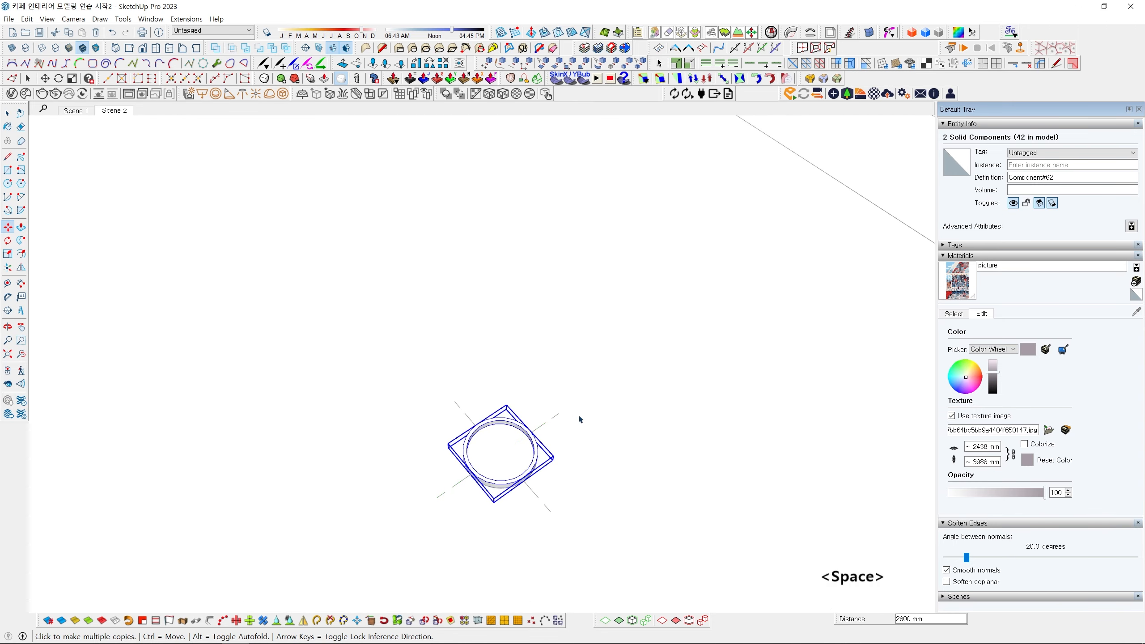
scroll(581, 420, "down", 7)
left_click(567, 210)
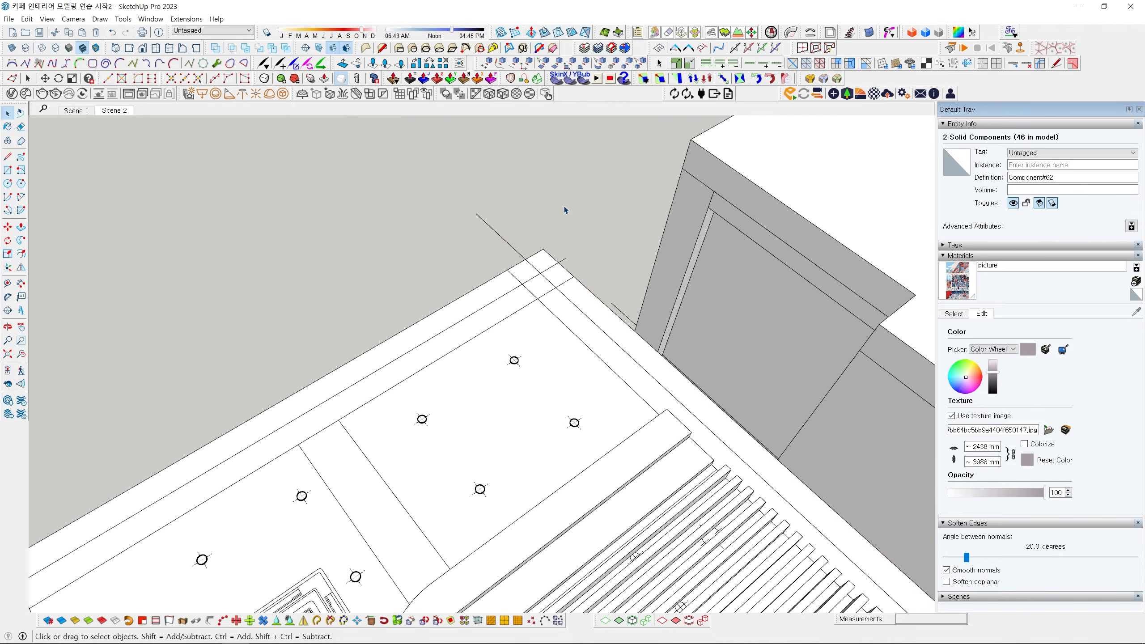
Open the slatted ceiling component, draw a circle on a downlight symbol between the slats, and extrude it into a tall cylinder.
scroll(566, 210, "down", 5)
middle_click_drag(551, 271, 835, 387)
scroll(590, 399, "up", 3)
middle_click_drag(606, 404, 634, 499)
scroll(678, 351, "up", 6)
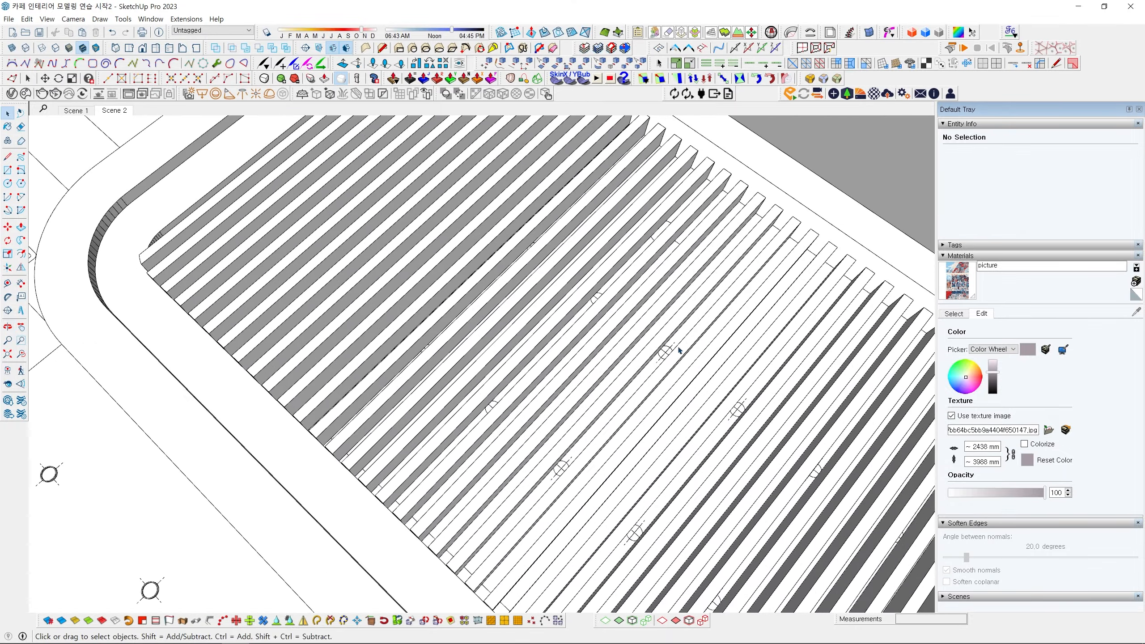
scroll(679, 351, "up", 4)
scroll(626, 397, "down", 8)
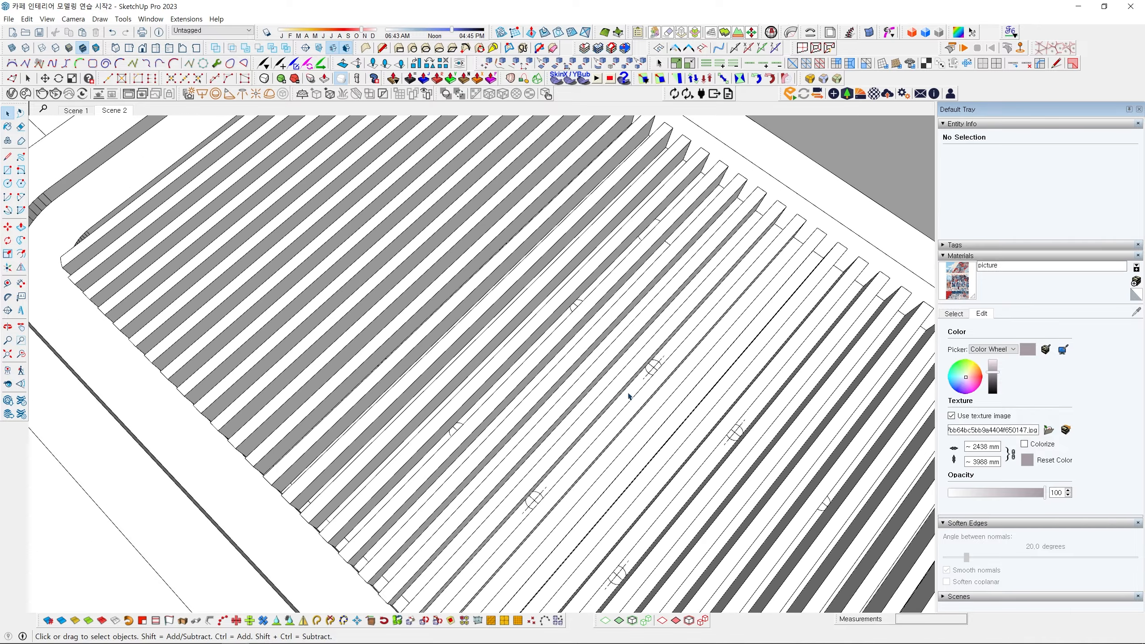
scroll(620, 397, "up", 8)
middle_click_drag(614, 391, 786, 332)
scroll(600, 381, "up", 2)
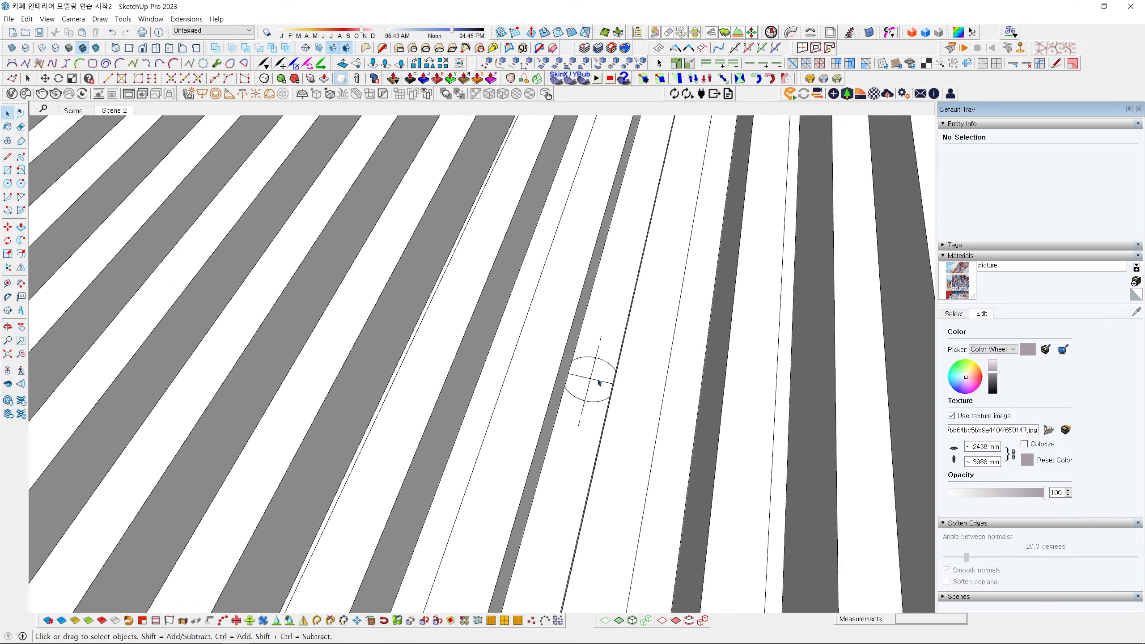
scroll(601, 382, "down", 8)
left_click(399, 573)
scroll(611, 376, "up", 3)
double_click(612, 376)
scroll(592, 391, "up", 7)
scroll(589, 396, "up", 1)
key("c")
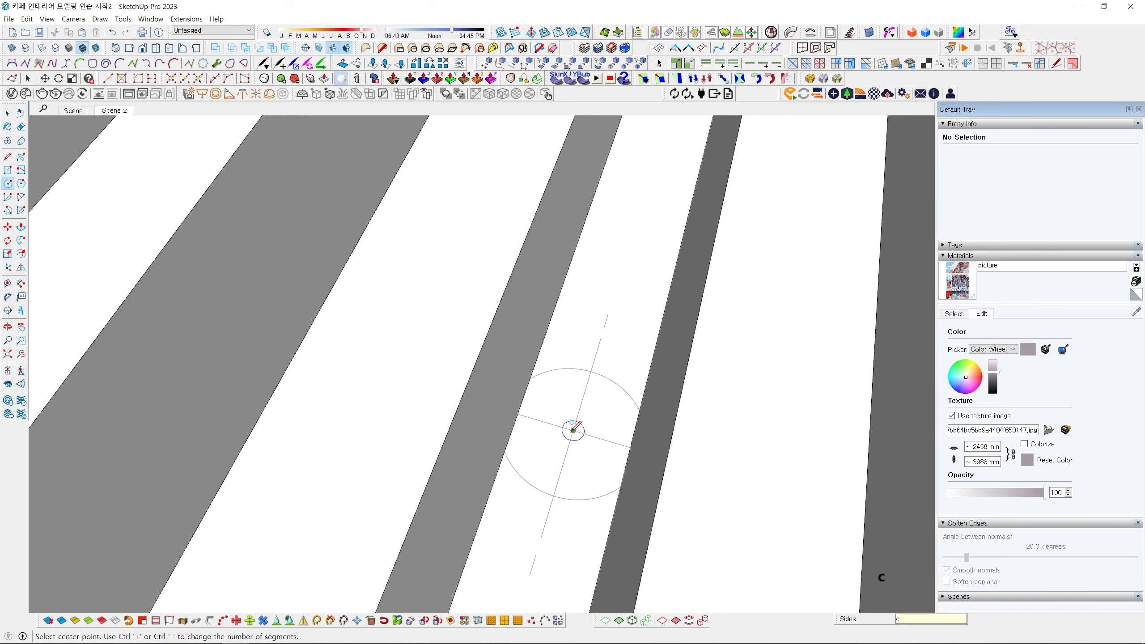
key("p")
left_click(573, 430)
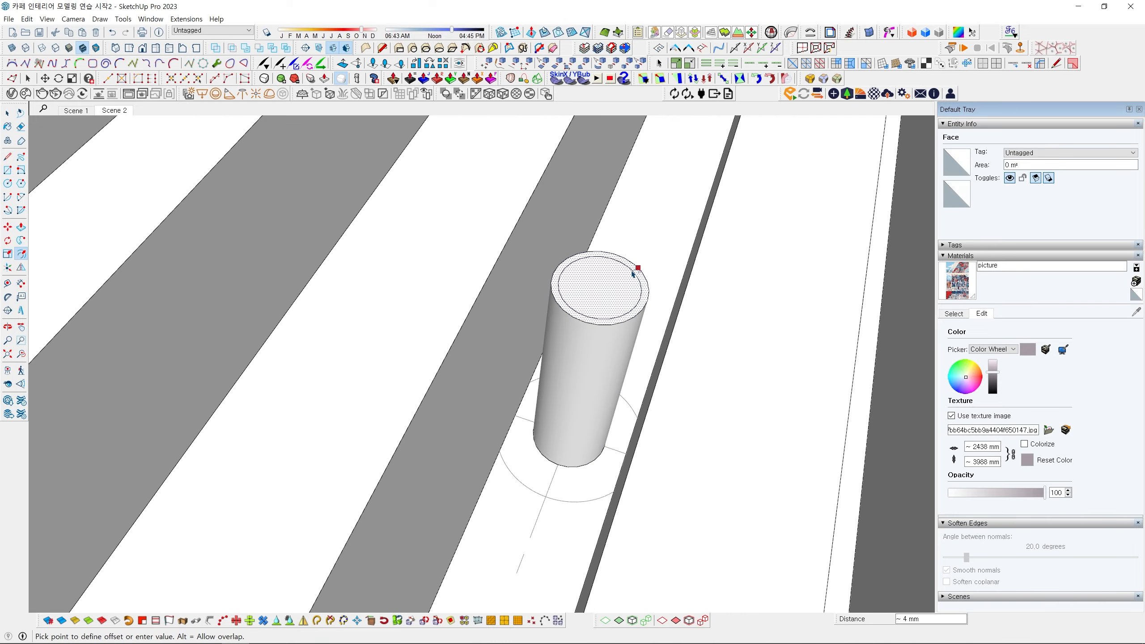
Offset the cylinder's top edge inward about 4 mm and push the inner face down.
left_click(633, 272)
middle_click_drag(624, 274, 616, 285)
scroll(607, 280, "up", 1)
key("p")
left_click(601, 273)
Select the whole cylinder downlight and turn it into a component, keeping the default definition name.
triple_click(604, 382)
scroll(604, 386, "down", 4)
key("g")
left_click(588, 434)
middle_click_drag(587, 435, 582, 454)
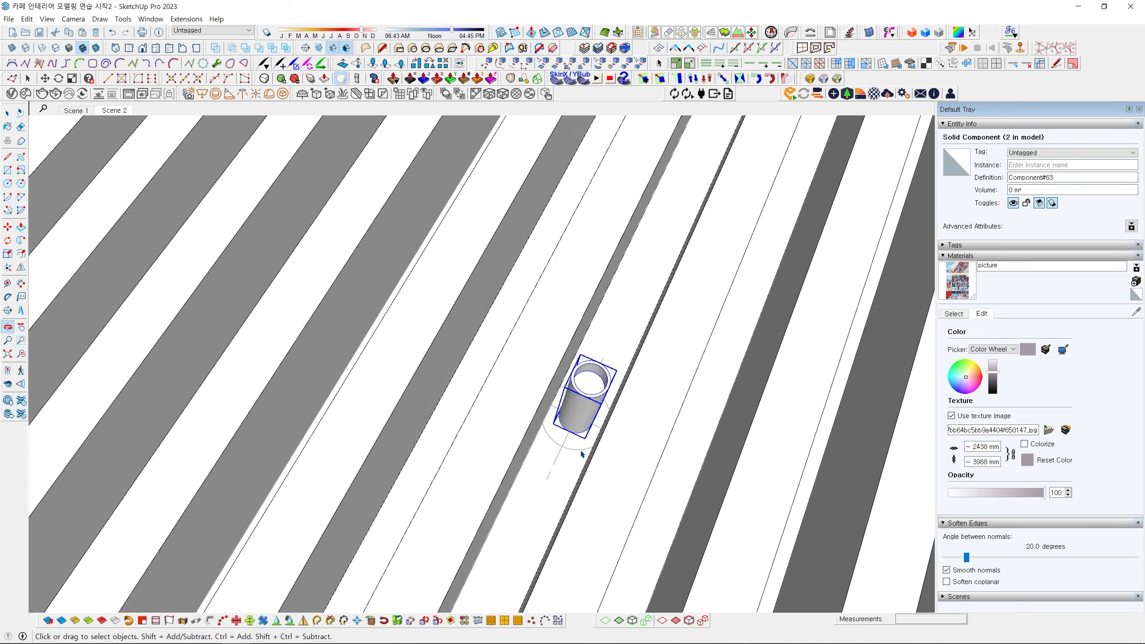
Copy the cylinder downlight onto the neighbouring symbol and copy the resulting pair along the symbol rows across the slats.
scroll(646, 337, "down", 2)
scroll(663, 325, "down", 3)
key("space")
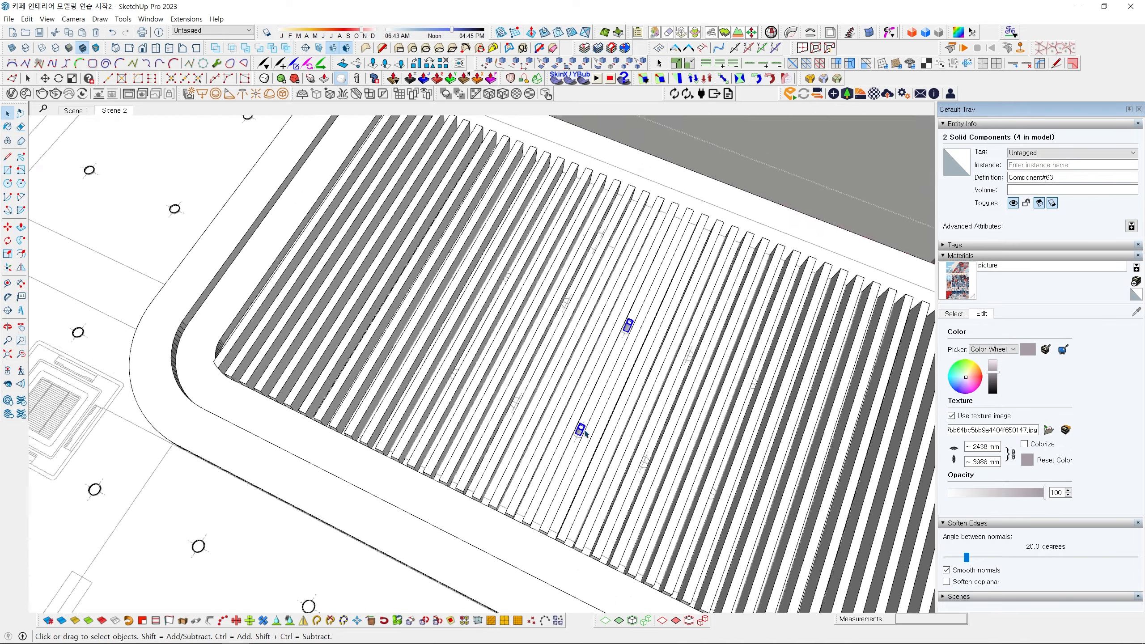
scroll(633, 373, "up", 8)
key("ctrl")
left_click(590, 373)
scroll(590, 374, "down", 4)
scroll(595, 427, "up", 3)
middle_click_drag(708, 444, 517, 440)
scroll(592, 424, "down", 10)
Select one pair of cylinder downlights, copy it to the next symbols, and repeat the copy 4 times across the remaining slats.
key("space")
left_click(634, 286)
left_click(642, 442, "shift")
middle_click_drag(641, 443, 420, 431)
scroll(421, 431, "up", 7)
key("m")
key("ctrl")
left_click(468, 384)
scroll(467, 383, "down", 3)
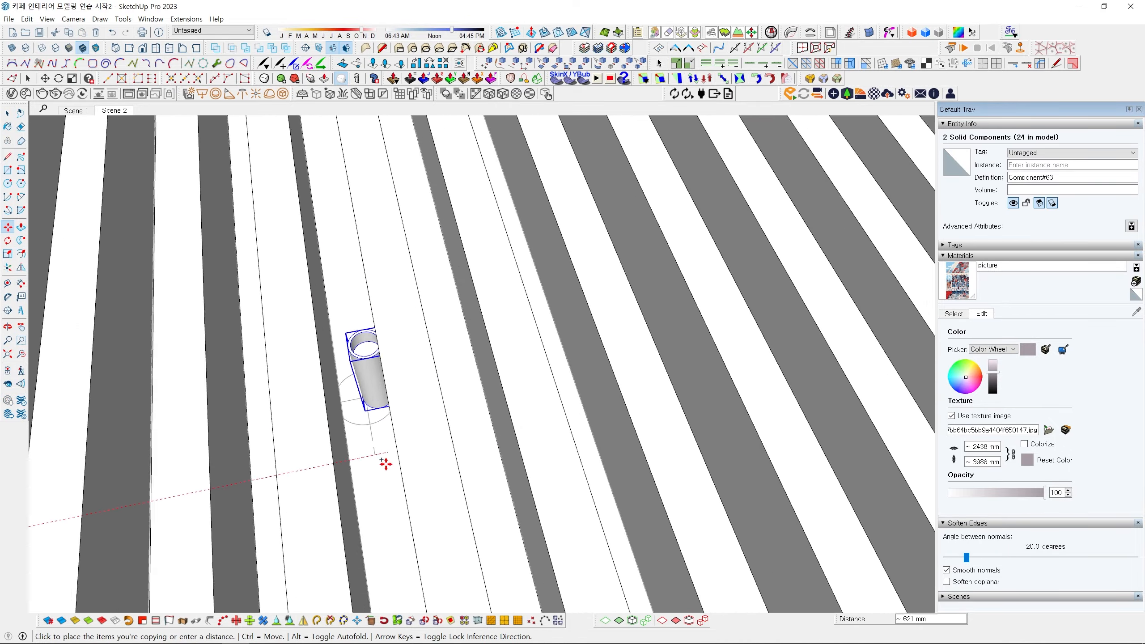
scroll(392, 464, "up", 3)
left_click(459, 496)
type("*4")
key("Return")
scroll(493, 427, "down", 8)
middle_click_drag(568, 429, 294, 504)
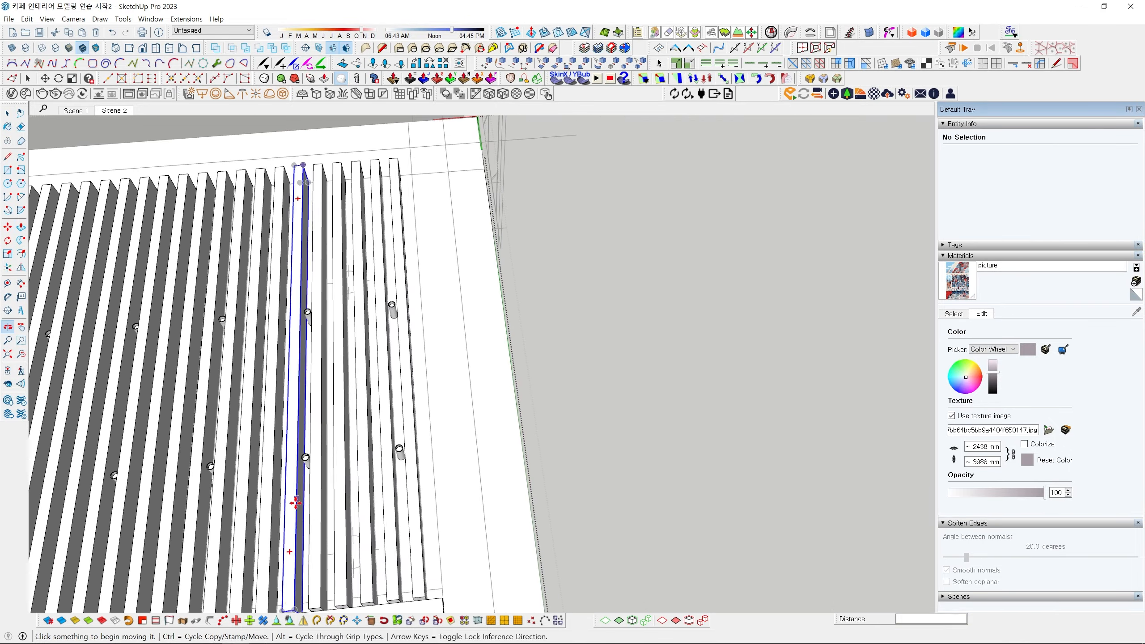
scroll(317, 470, "down", 1)
key("space")
Examine the completed ceiling downlights from above, then check the slats and lights from inside the café.
middle_click_drag(335, 461, 706, 247)
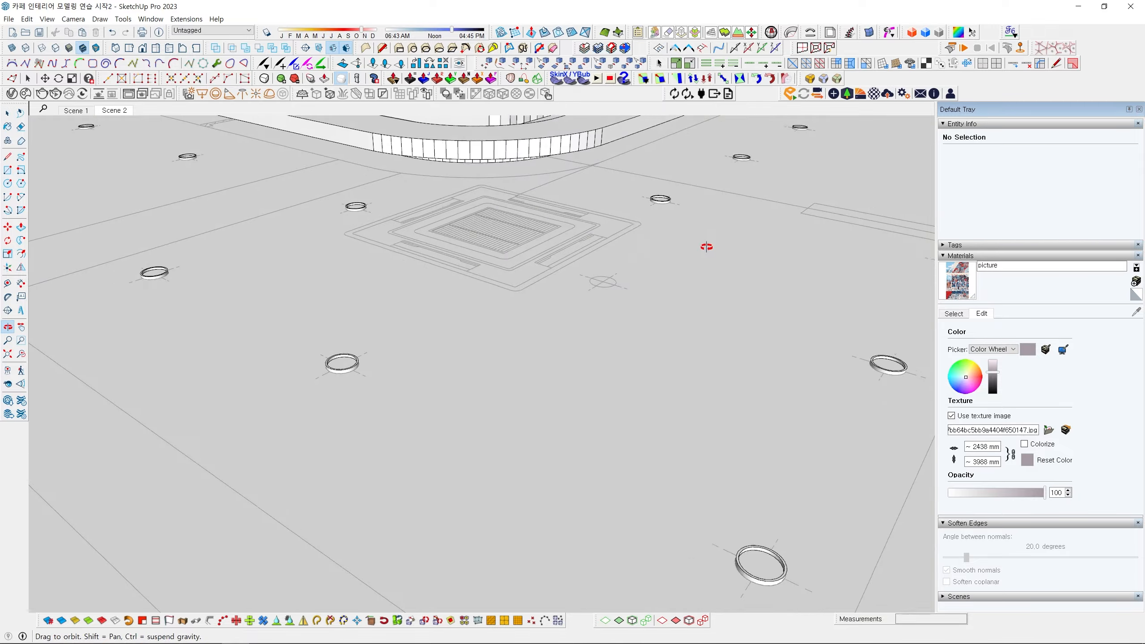
middle_click_drag(611, 507, 614, 389)
scroll(700, 435, "up", 2)
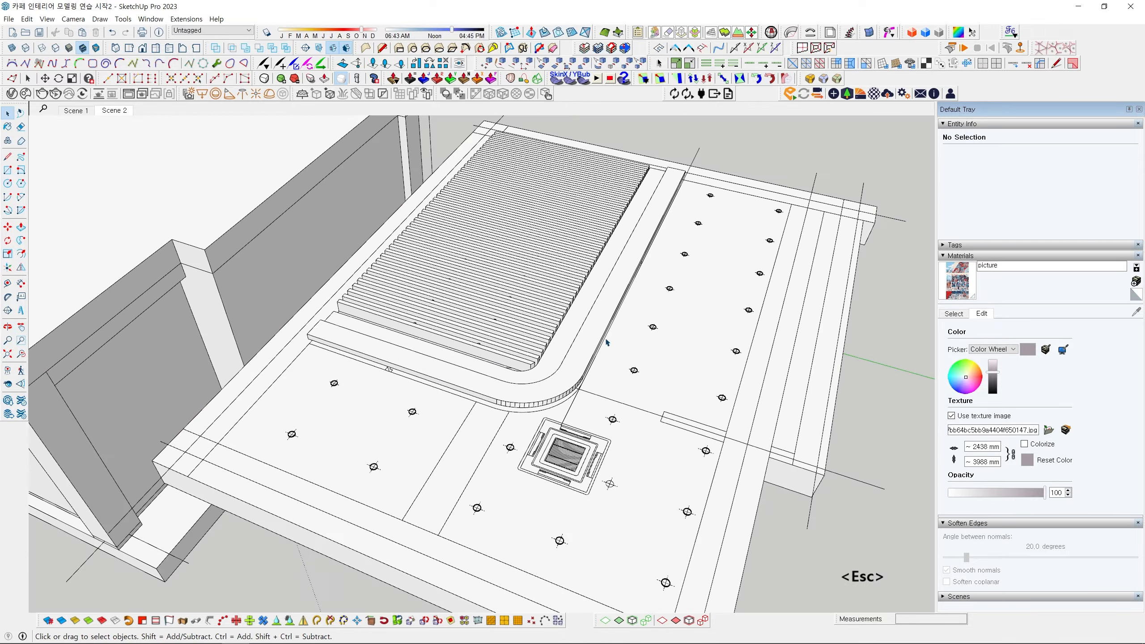
scroll(607, 343, "down", 3)
middle_click_drag(607, 342, 448, 486)
middle_click_drag(633, 460, 497, 366)
middle_click_drag(532, 406, 415, 345)
scroll(570, 343, "up", 4)
scroll(567, 396, "down", 2)
middle_click_drag(703, 361, 766, 366)
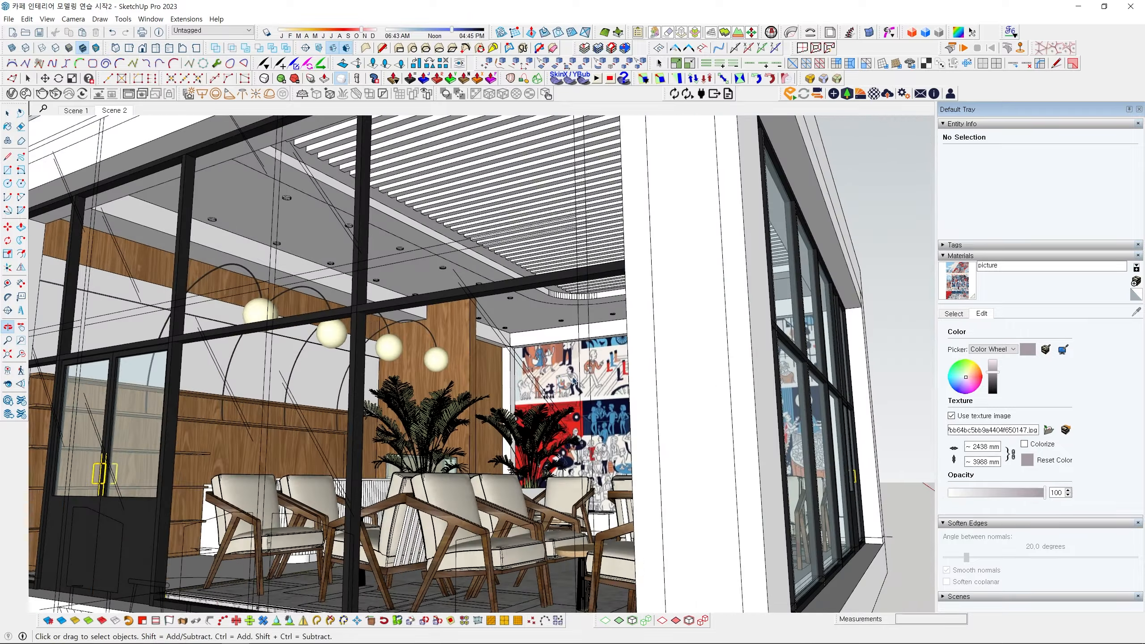
Examine the detached ceiling beside the building, then select the roof's ceiling component to check its slats and downlights through the front glazing.
scroll(505, 372, "down", 5)
middle_click_drag(500, 376, 650, 560, "shift")
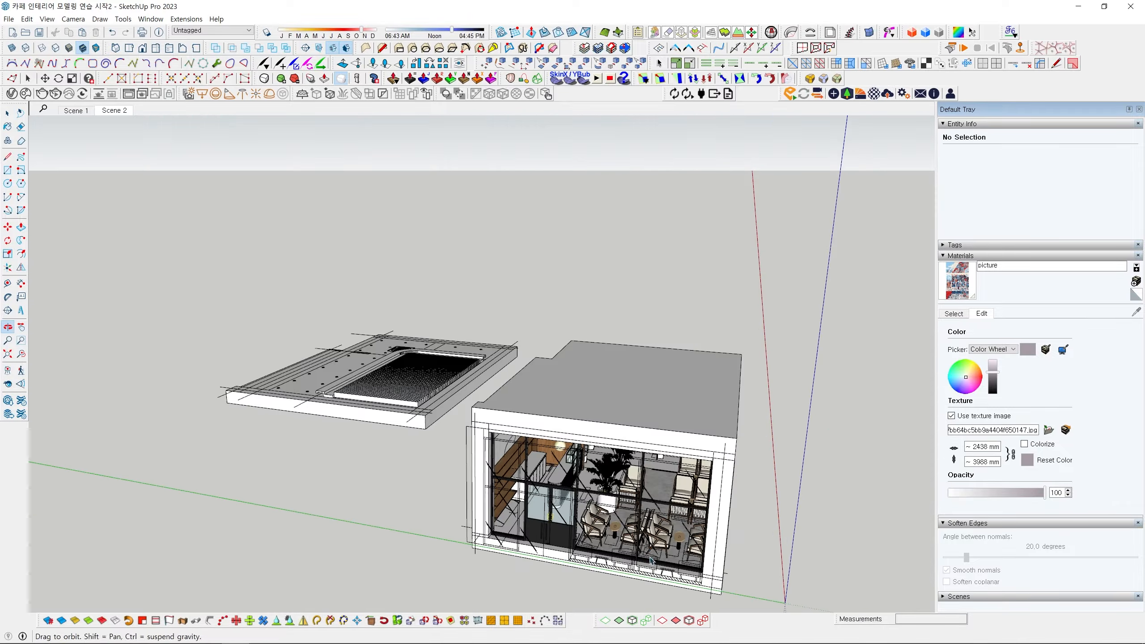
left_click(408, 419)
scroll(406, 419, "up", 3)
middle_click_drag(437, 395, 438, 437)
left_click(660, 429)
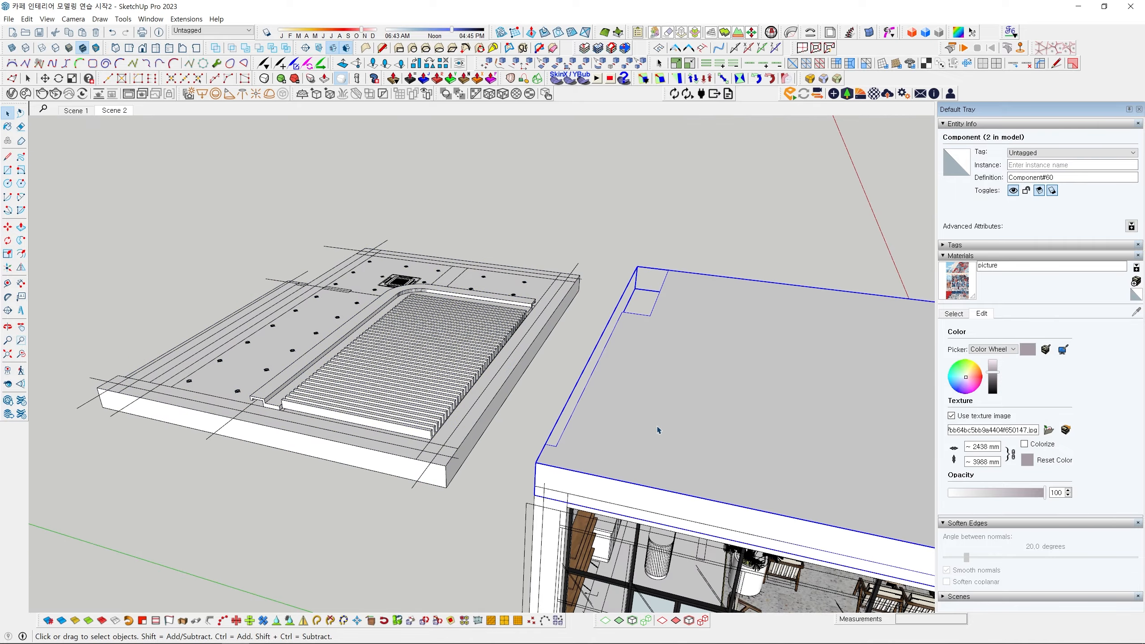
scroll(656, 438, "down", 2)
middle_click_drag(452, 484, 500, 416)
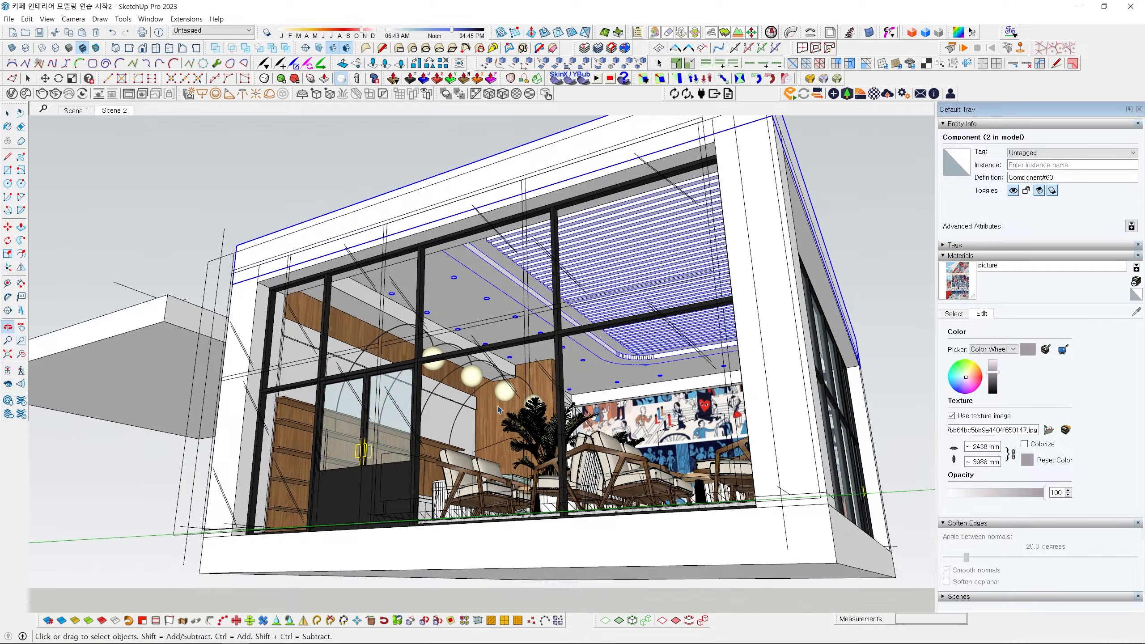
key("Escape")
Examine the glazed side façade, then inspect the café interior with its counter, globe lamps, palms, armchairs and picture wall.
middle_click_drag(703, 352, 564, 316)
left_click(839, 308)
scroll(519, 361, "up", 2)
middle_click_drag(478, 429, 253, 458)
scroll(516, 443, "down", 3)
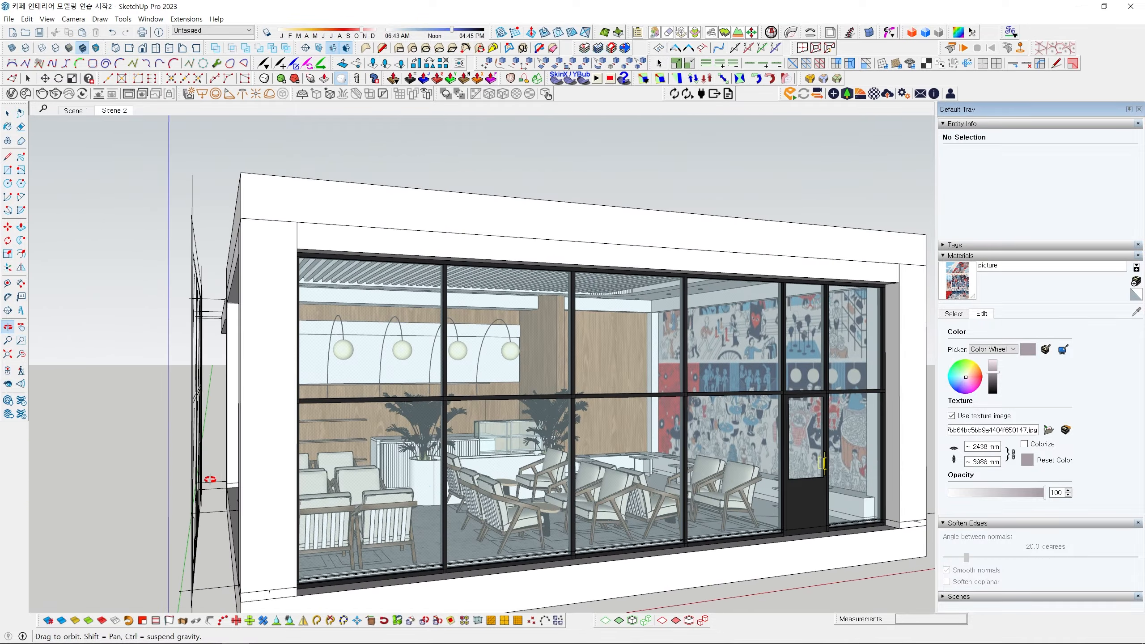
middle_click_drag(487, 458, 573, 357)
scroll(410, 460, "up", 5)
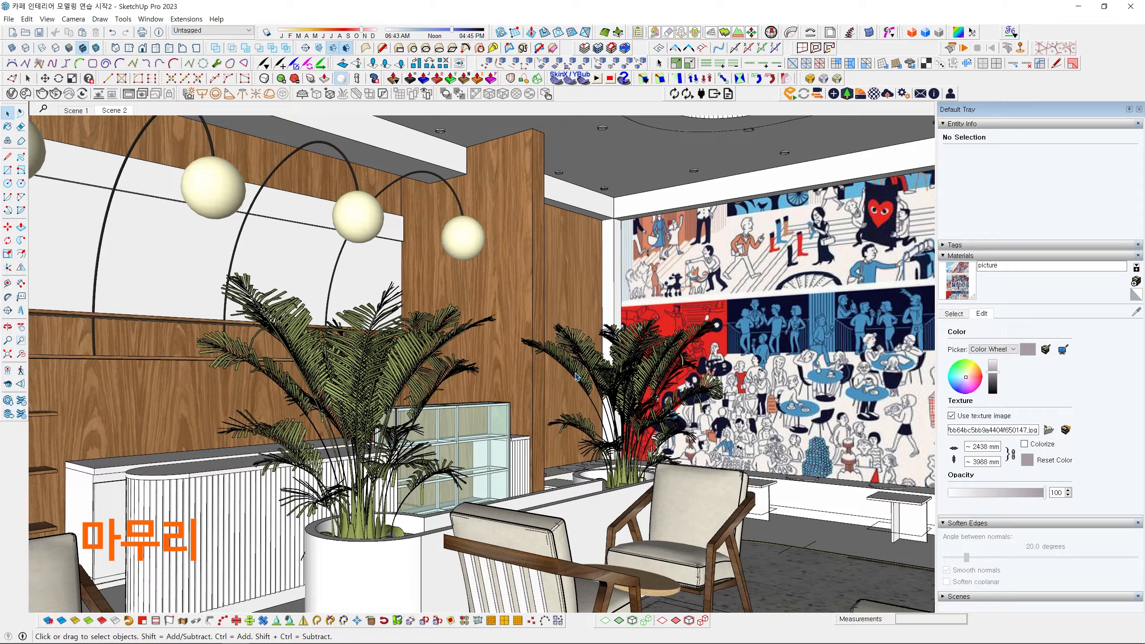
middle_click_drag(577, 379, 616, 379)
middle_click_drag(576, 368, 666, 520)
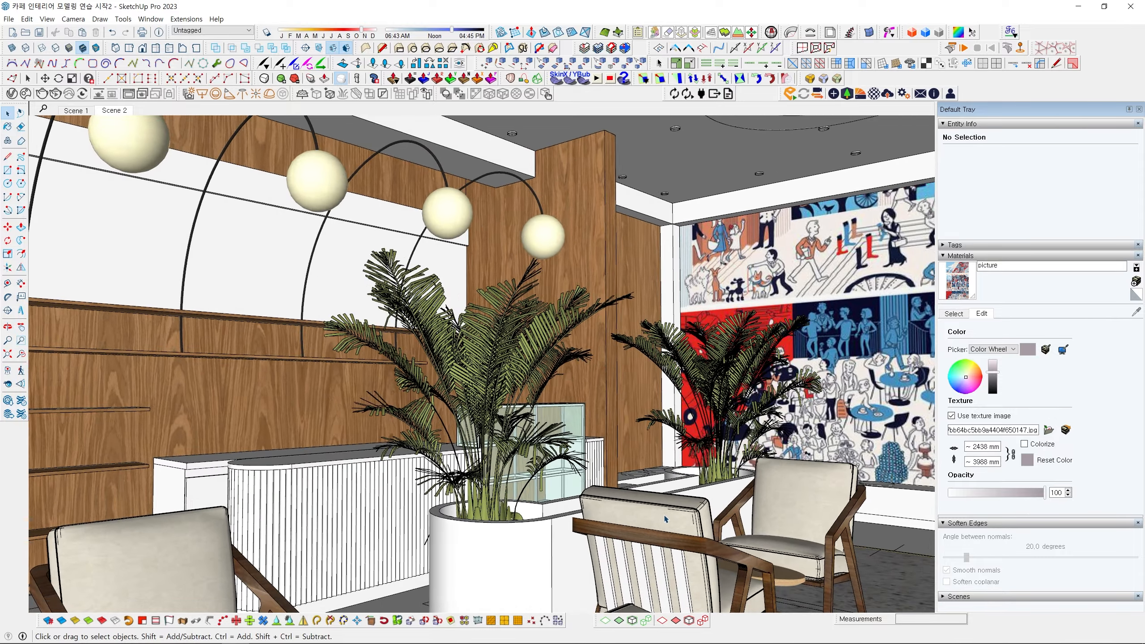
Inspect individual interior elements by selecting the front palm, the wood-clad wall and the surrounding building parts in turn.
left_click(509, 370)
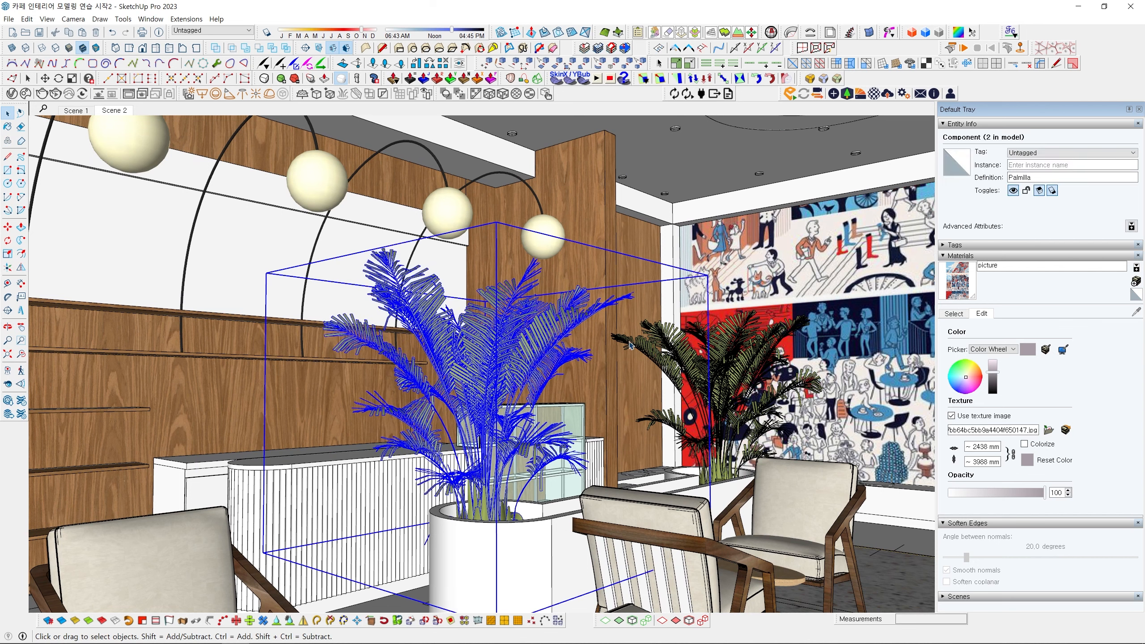
left_click(757, 550)
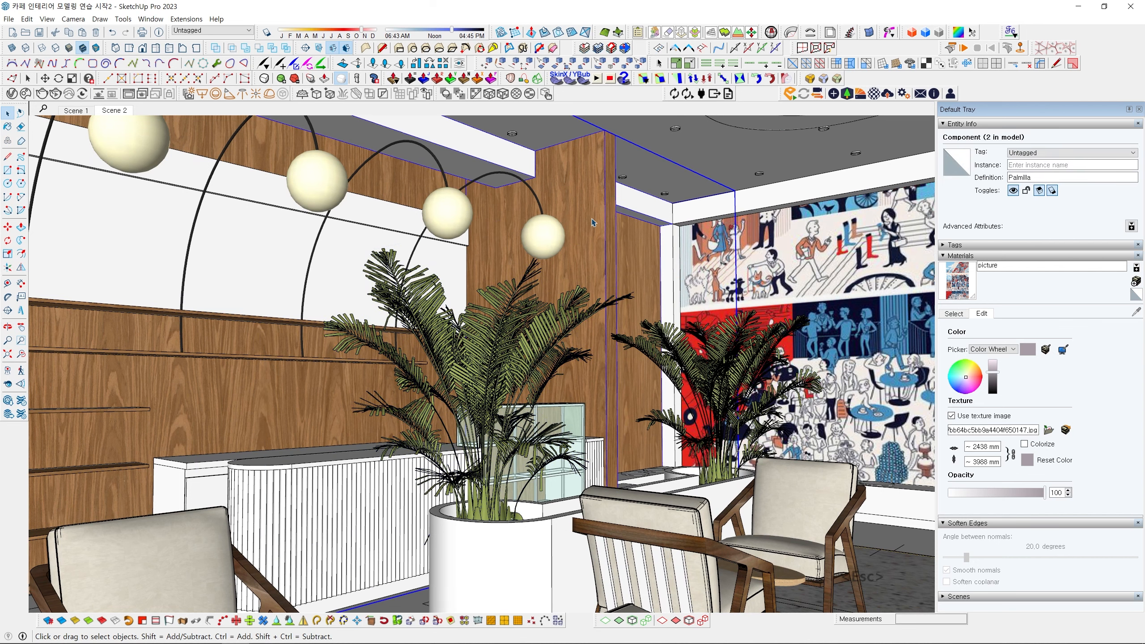
left_click(318, 523)
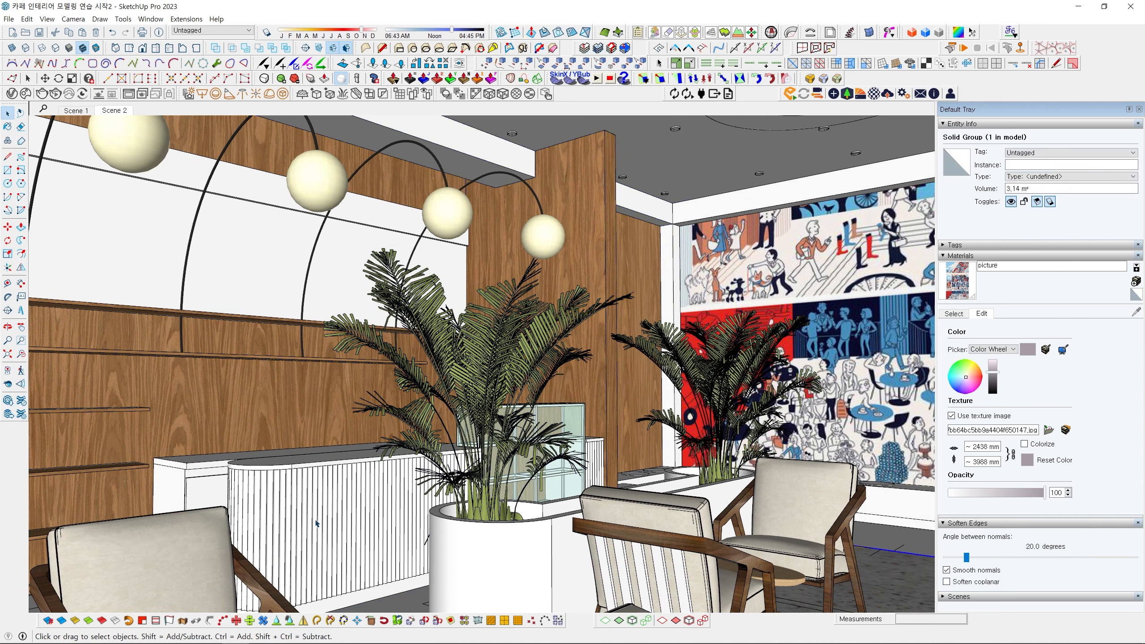
middle_click_drag(494, 463, 462, 460, "shift")
middle_click_drag(665, 268, 665, 327)
left_click(638, 260)
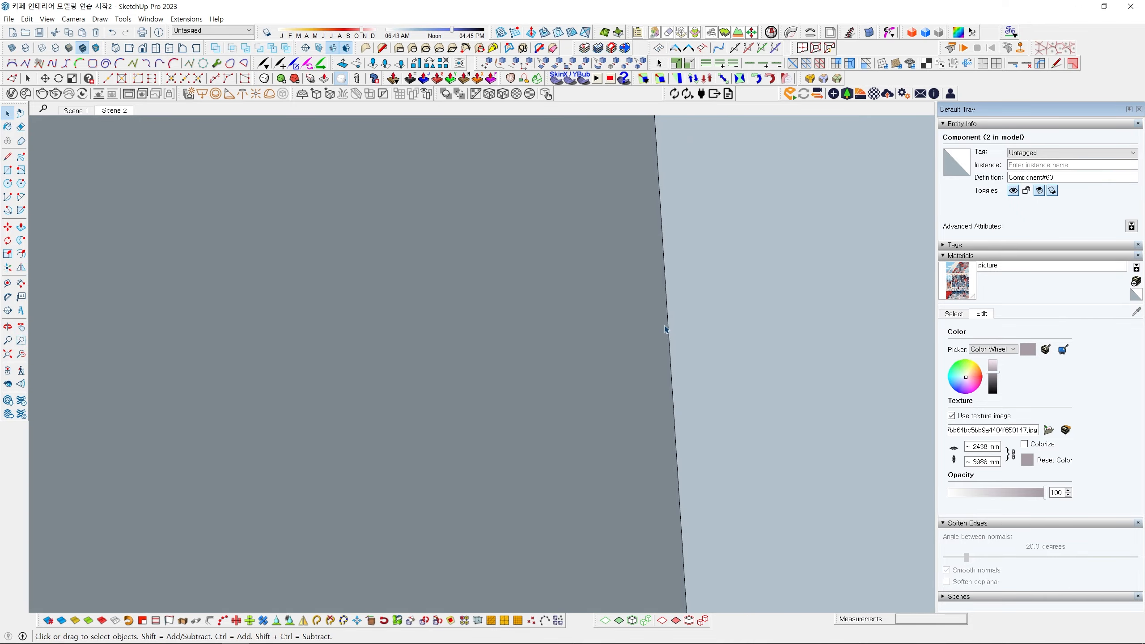
Review the finished café model from outside, viewing the whole building together with the detached ceiling.
key("shift+z")
middle_click_drag(567, 344, 653, 316)
middle_click_drag(614, 413, 532, 232, "shift")
left_click(602, 165)
middle_click_drag(709, 330, 506, 289)
middle_click_drag(469, 225, 302, 332, "shift")
scroll(480, 342, "down", 4)
middle_click_drag(539, 391, 598, 425, "shift")
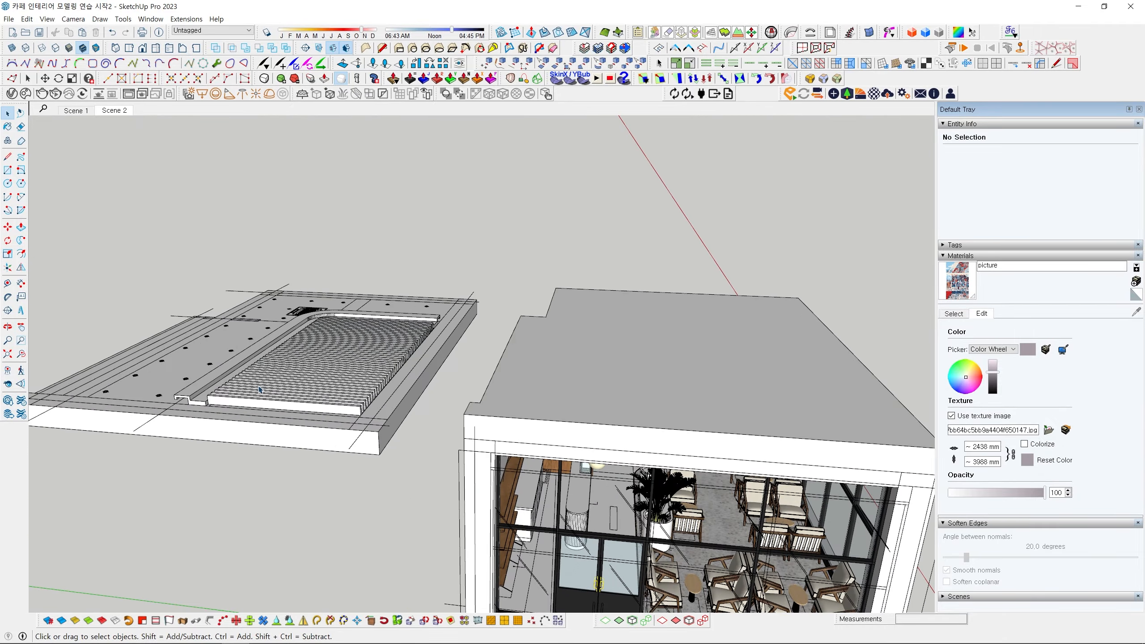
middle_click_drag(571, 485, 439, 352)
middle_click_drag(446, 407, 627, 376)
scroll(517, 377, "up", 3)
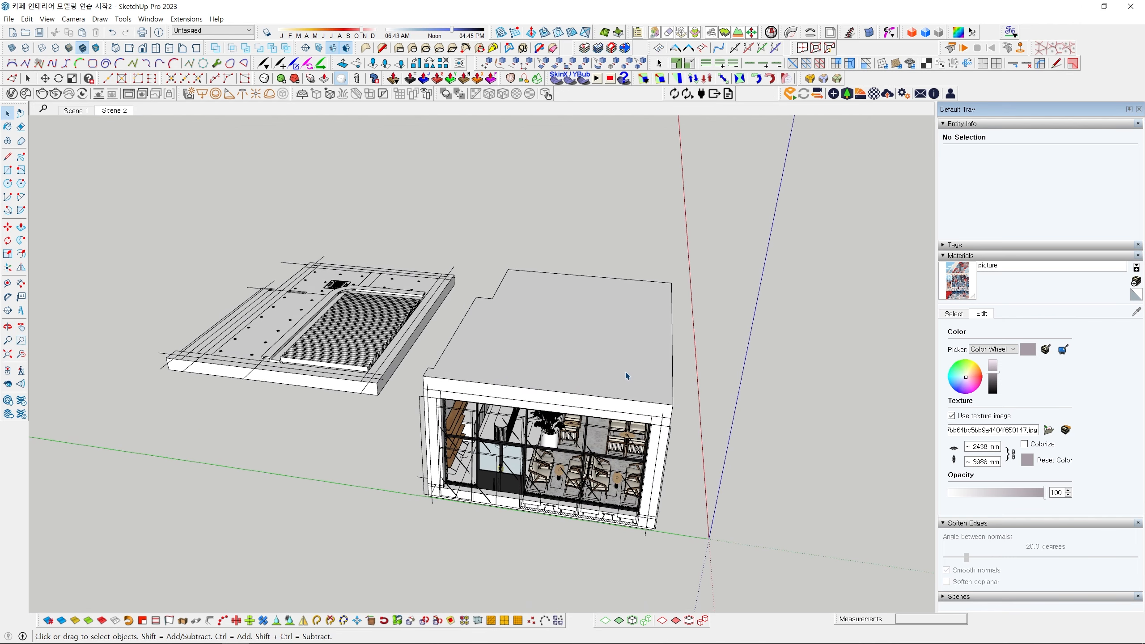
middle_click_drag(636, 419, 595, 350)
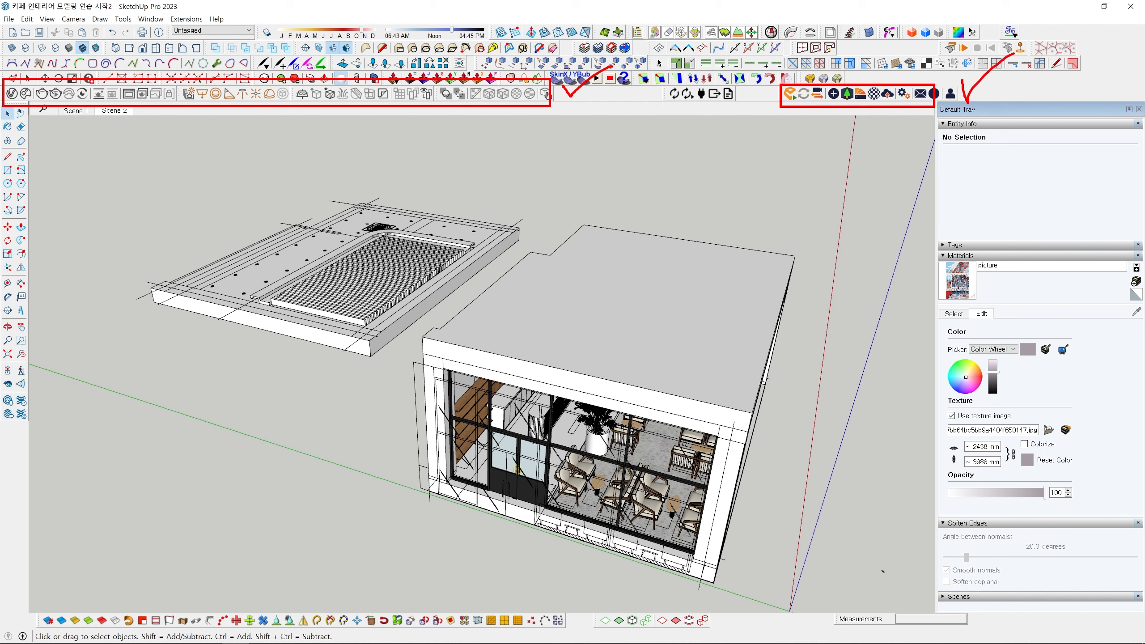
key("Escape")
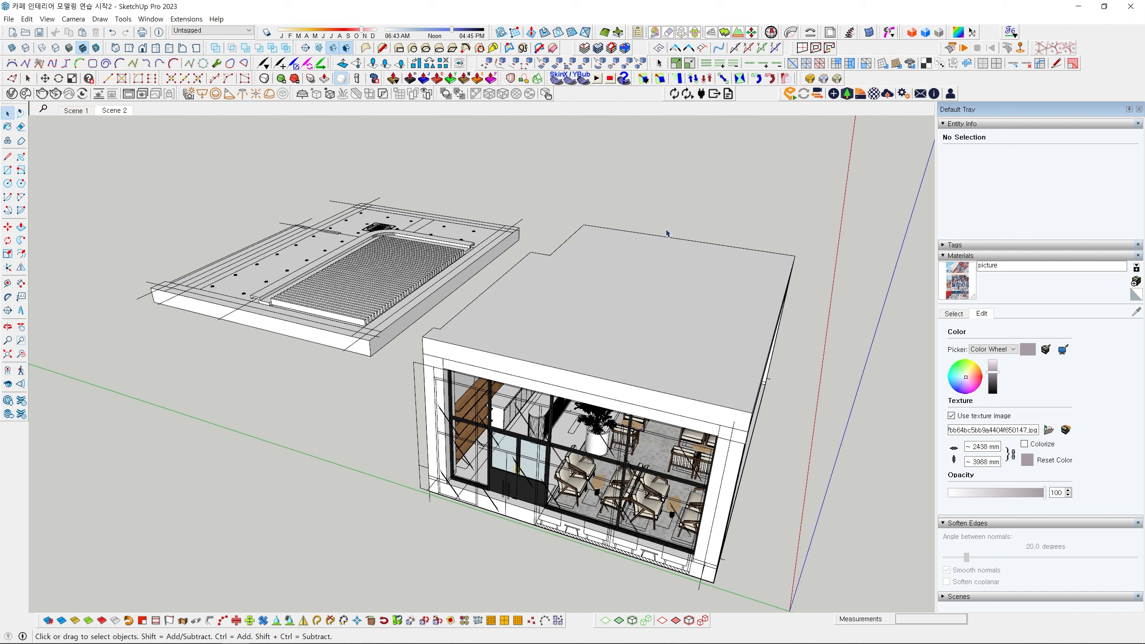